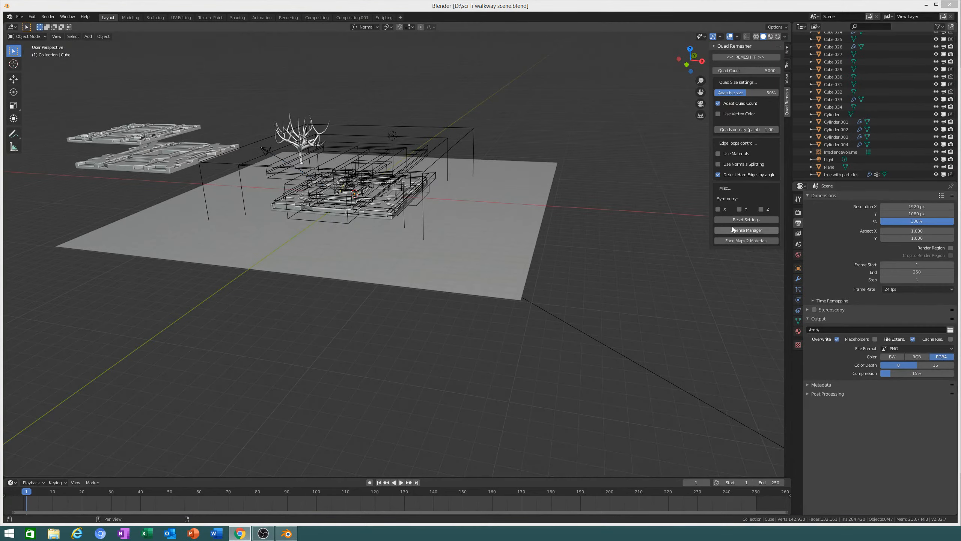
Step: Orbit around the walkway scene to a low, close view of the floor panels
middle_click_drag(618, 281, 401, 296)
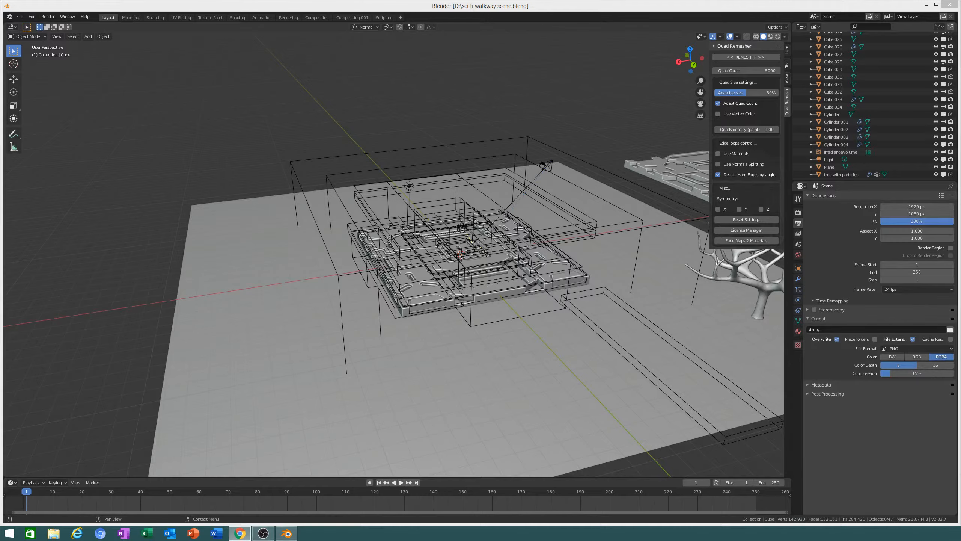
middle_click_drag(643, 265, 673, 246)
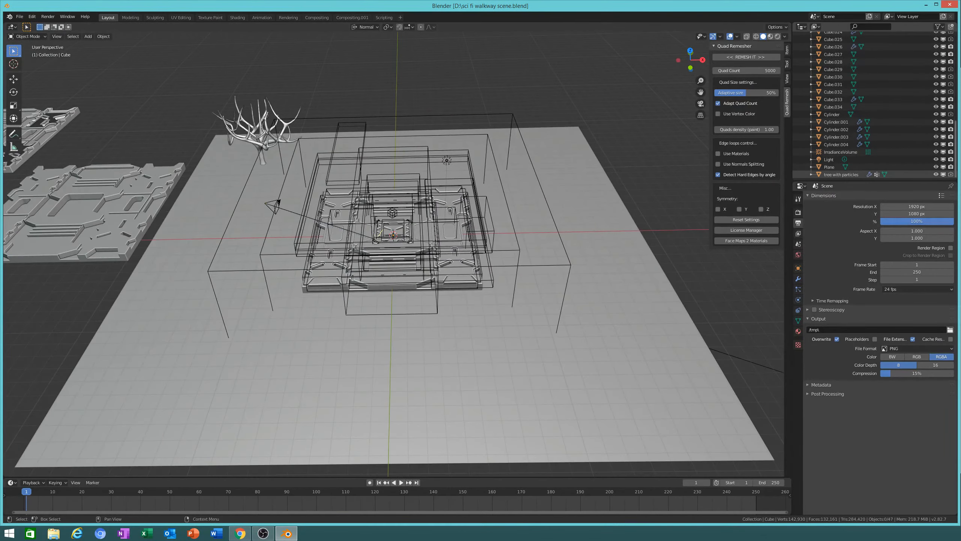
middle_click_drag(741, 294, 613, 287)
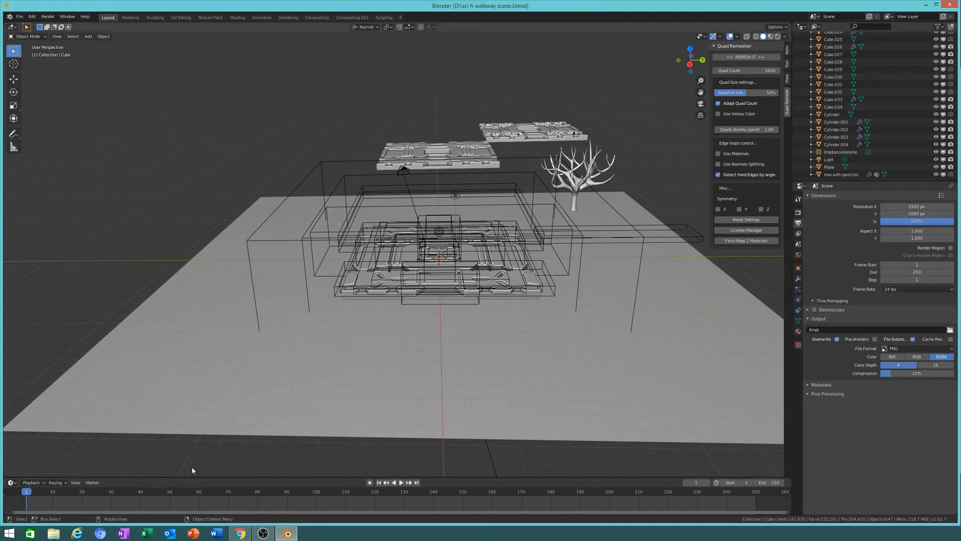
left_click(260, 537)
left_click(260, 537)
left_click(261, 537)
middle_click_drag(354, 253, 281, 229)
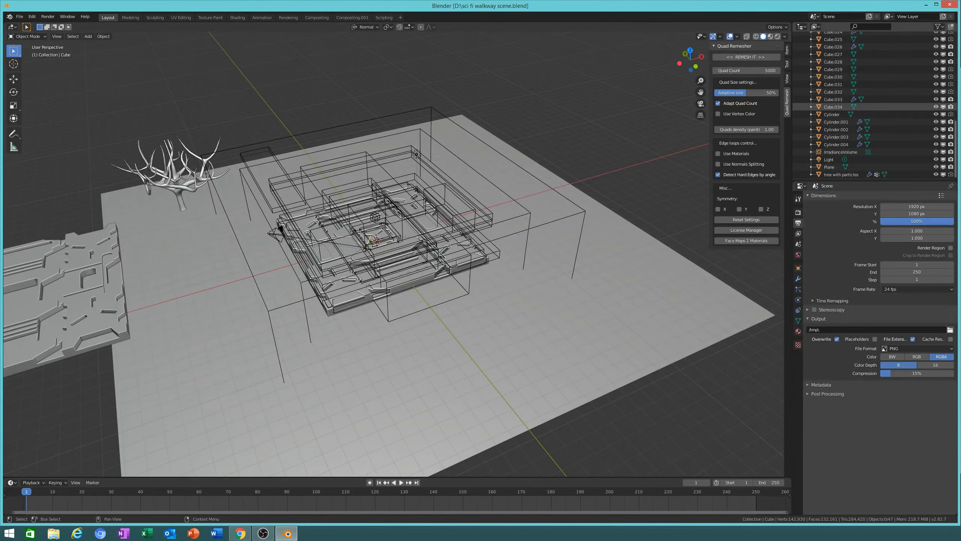
middle_click_drag(281, 229, 560, 240)
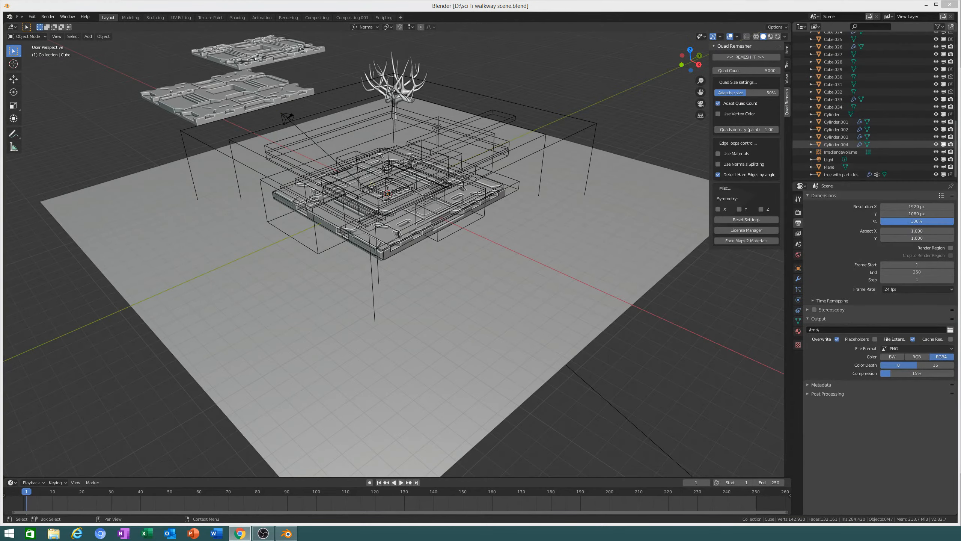
middle_click_drag(498, 306, 431, 105)
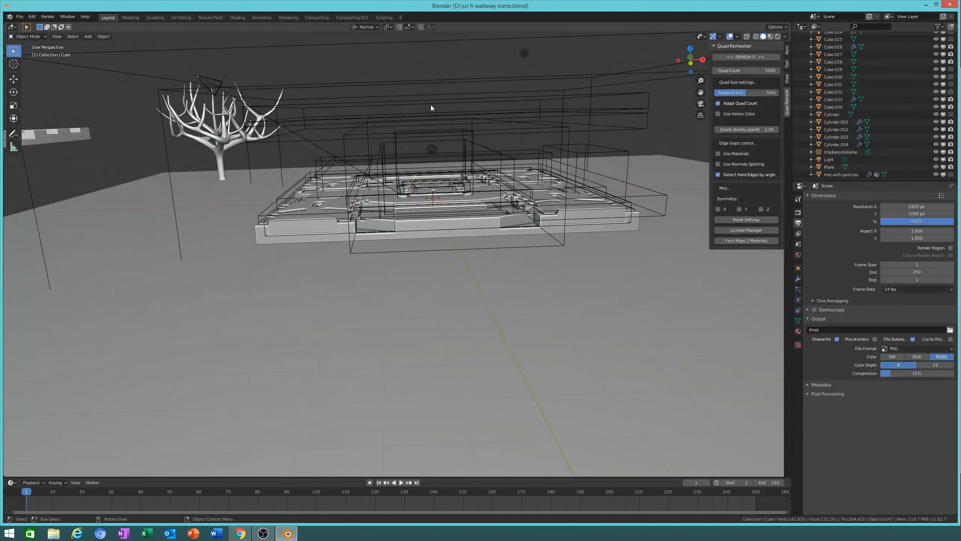
Step: Select the Cube.024 and Cube.018 wireframe boxes along with the IrradianceVolume
left_click(466, 143)
left_click(466, 141, "shift")
left_click(478, 138, "shift")
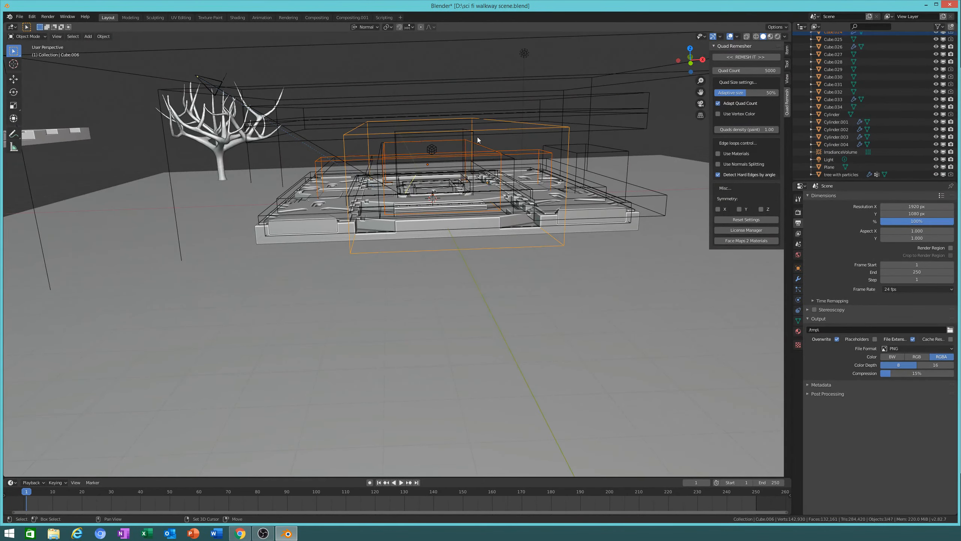
left_click(463, 136, "shift")
middle_click_drag(463, 136, 431, 197, "shift")
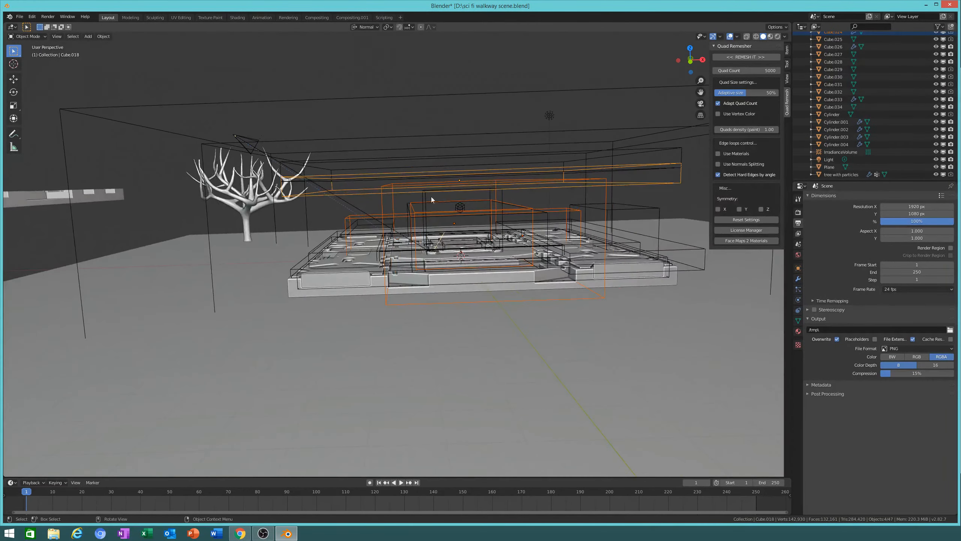
left_click(393, 196, "shift")
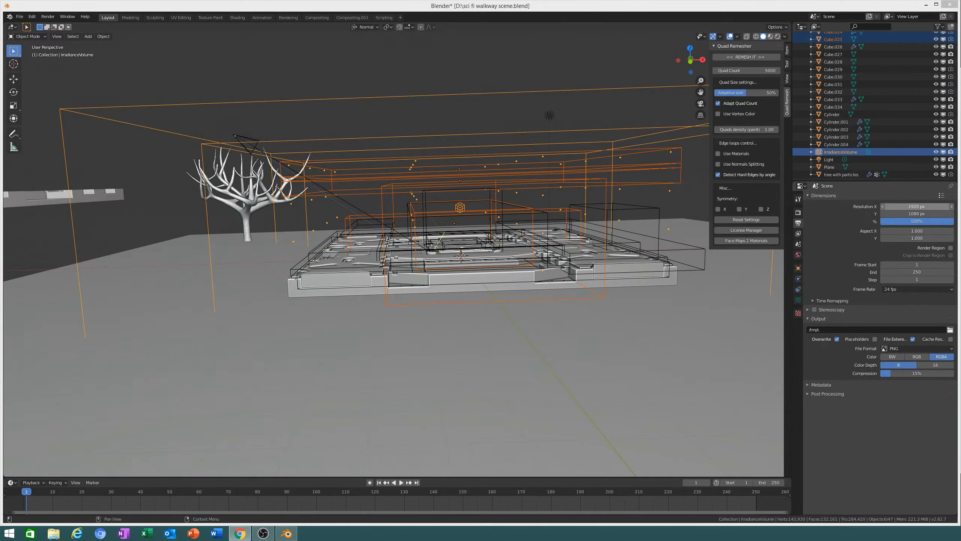
Step: Clear the selection, reorient the view, and pick the floor Plane, then the IrradianceVolume
middle_click_drag(594, 293, 742, 268)
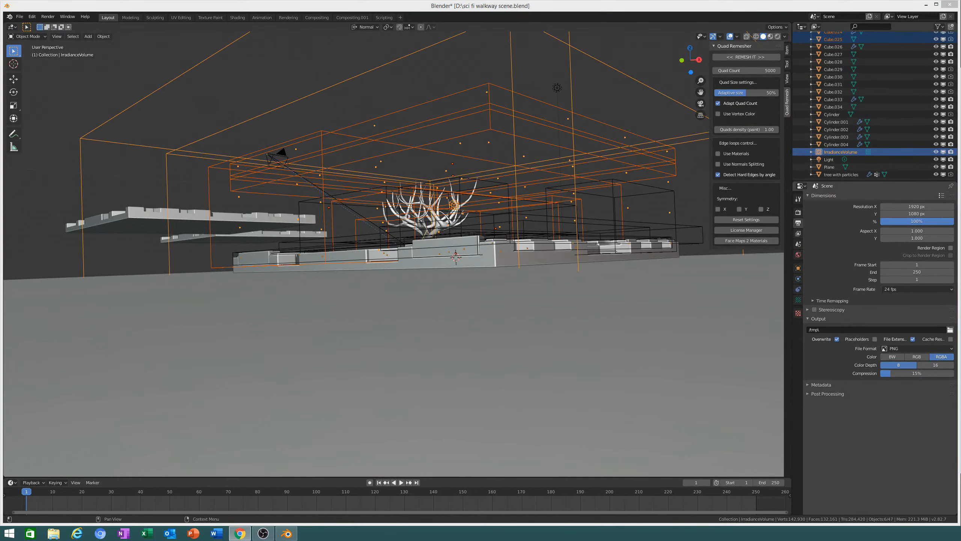
middle_click_drag(520, 214, 548, 246)
key("alt+a")
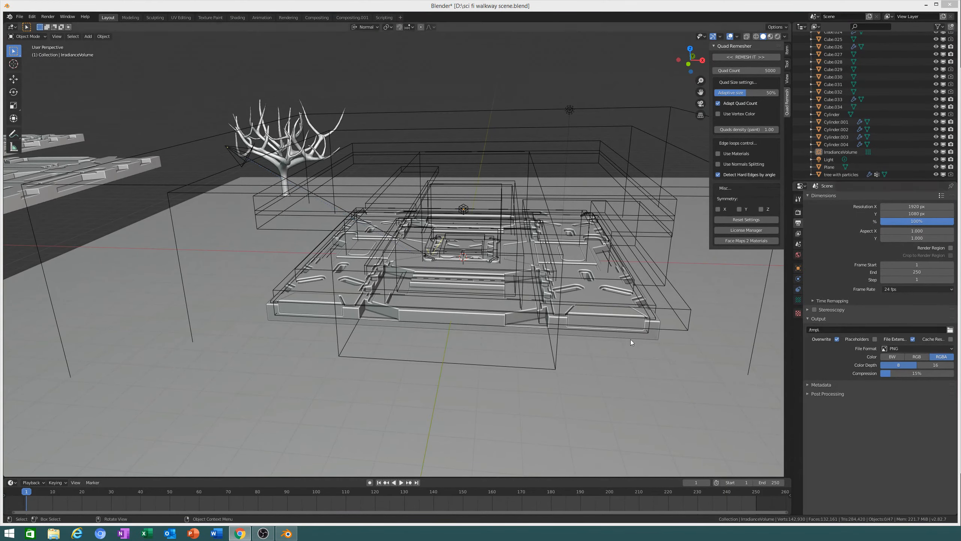
mouse_move(493, 335)
middle_mouse_down()
mouse_move(493, 315)
mouse_move(492, 328)
middle_mouse_up()
scroll(492, 327, "down", 1)
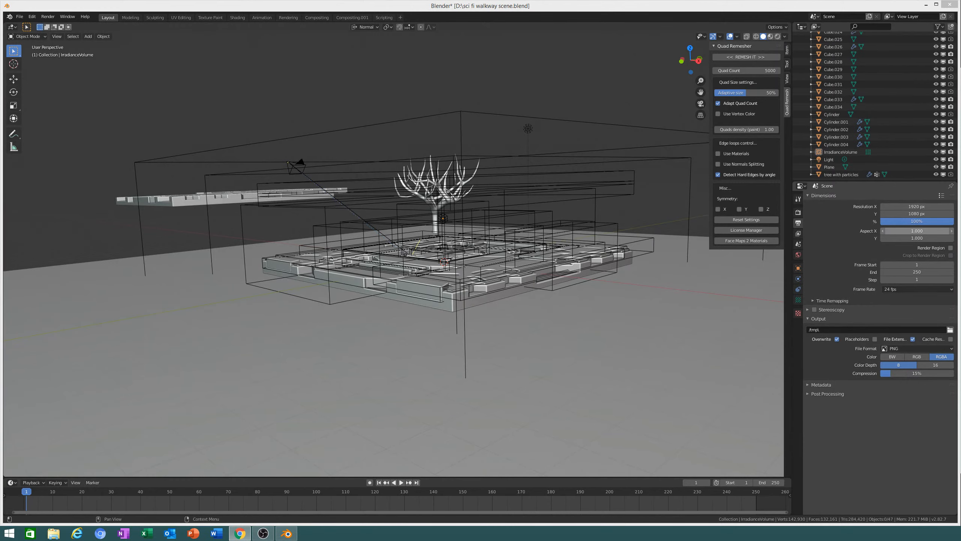
middle_click_drag(549, 227, 633, 218)
left_click(642, 217)
left_click(638, 217)
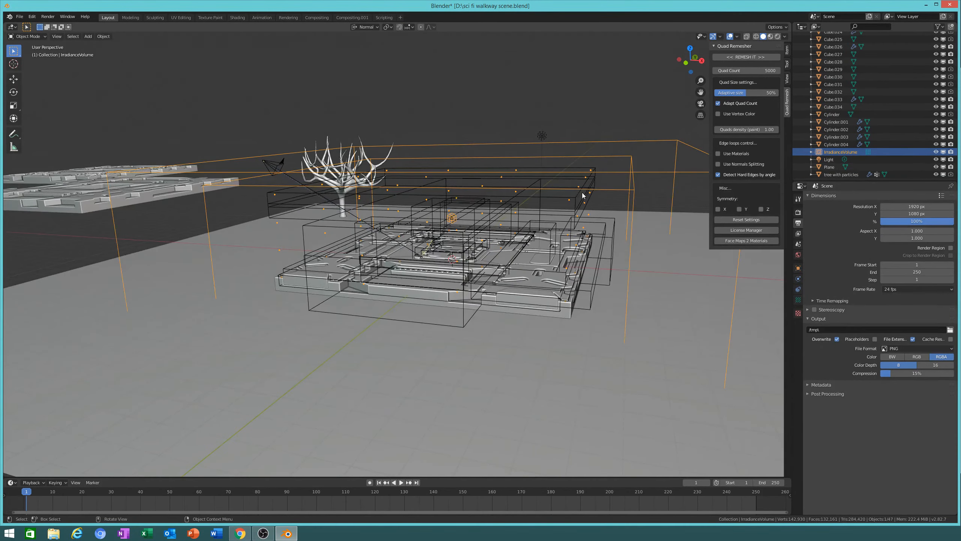
Step: Hide the Cube.025 and Cube.003 cutter boxes and two neighbouring cutters
left_click(543, 211)
key("h")
left_click(509, 205)
key("h")
left_click(515, 198)
key("h")
left_click(506, 202)
key("h")
Step: Hide the Cube.007 cutter box and the Cylinder cutter
scroll(490, 195, "up", 4)
middle_click_drag(489, 195, 493, 192)
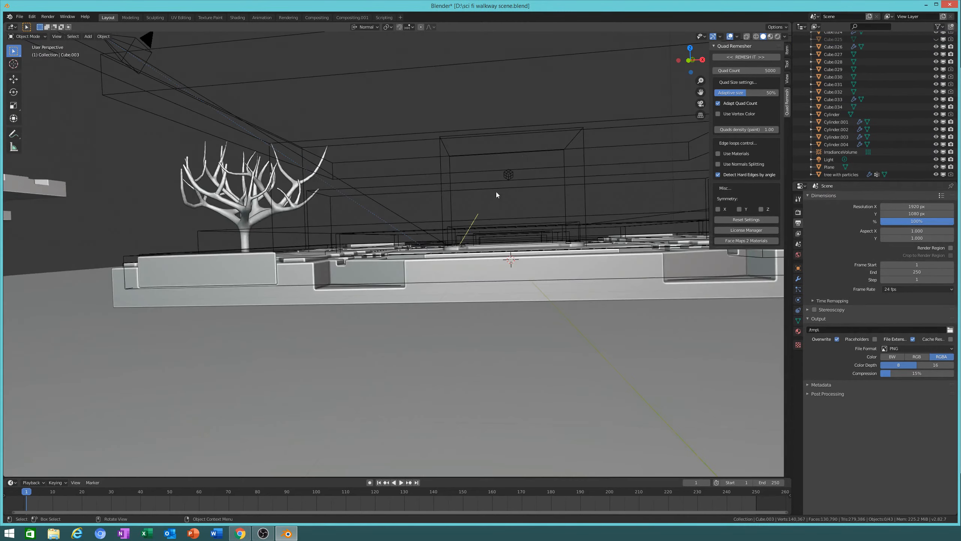
left_click(544, 139)
middle_click_drag(544, 139, 601, 155)
left_click(591, 152)
key("h")
left_click(450, 227)
key("h")
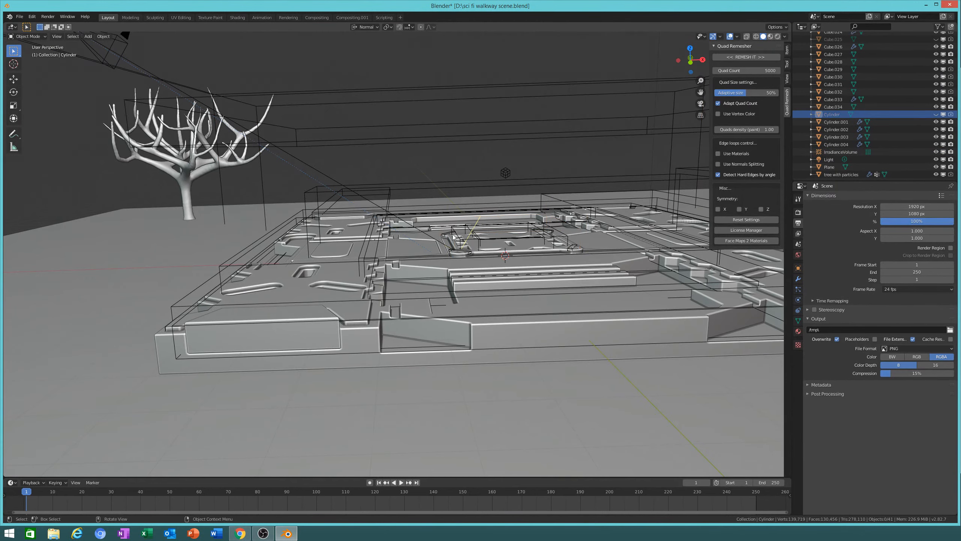
Step: Hide the Cube.008, Cube.022 and Cube.002 cutter boxes plus one more cutter
left_click(458, 236)
key("h")
left_click(478, 239)
key("h")
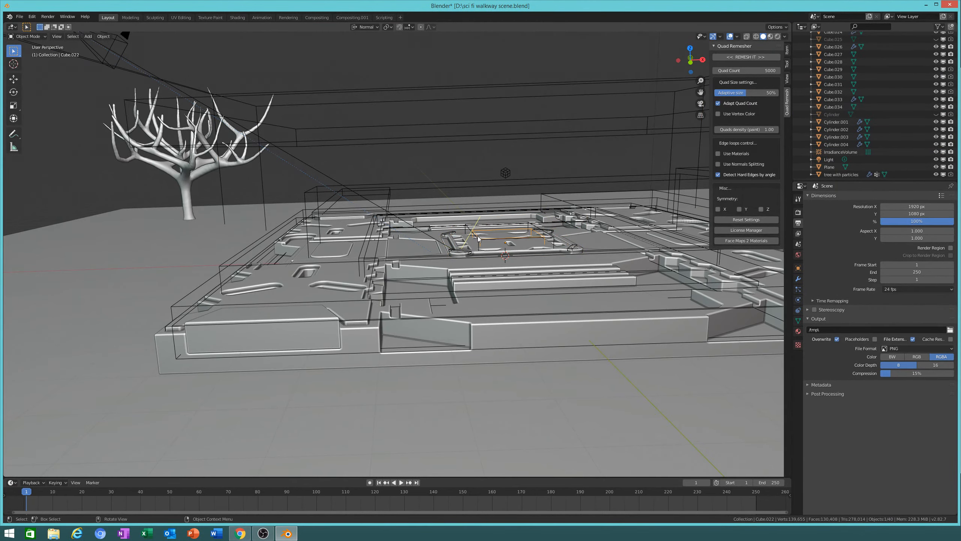
left_click(479, 238)
key("h")
left_click(580, 211)
key("h")
Step: Hide the Cube.011 and Cube.021 cutter boxes and another cutter around the platform
middle_click_drag(679, 224, 658, 234)
left_click(657, 232)
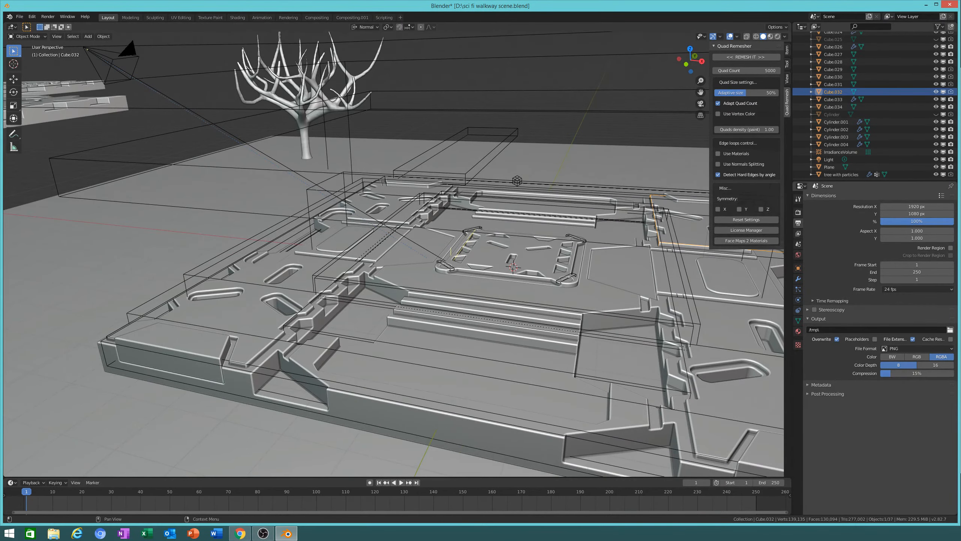
middle_click_drag(637, 229, 537, 222)
left_click(660, 231)
key("h")
left_click(660, 231)
key("h")
left_click(647, 275)
key("h")
Step: Hide the Cube.001 and Cube.018 cutter boxes and the IrradianceVolume
left_click(616, 225)
key("h")
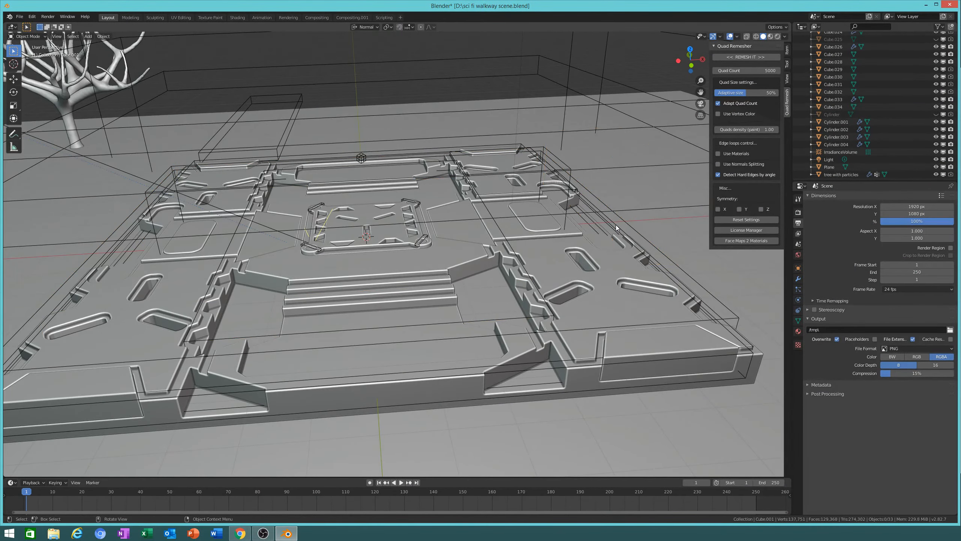
left_click(636, 119)
key("h")
scroll(473, 248, "up", 3)
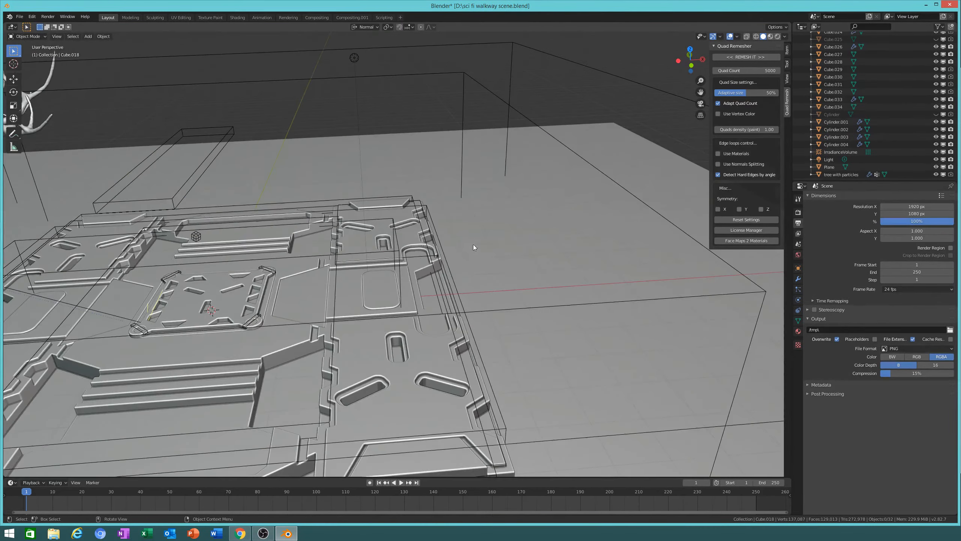
left_click(509, 94)
key("h")
Step: Hide the Cube.019 and Cube.032 cutter boxes
scroll(488, 227, "down", 5)
scroll(466, 264, "up", 3)
scroll(467, 268, "up", 2)
left_click(466, 308)
key("h")
left_click(473, 279)
middle_click_drag(502, 316, 416, 321)
scroll(485, 339, "up", 3)
key("h")
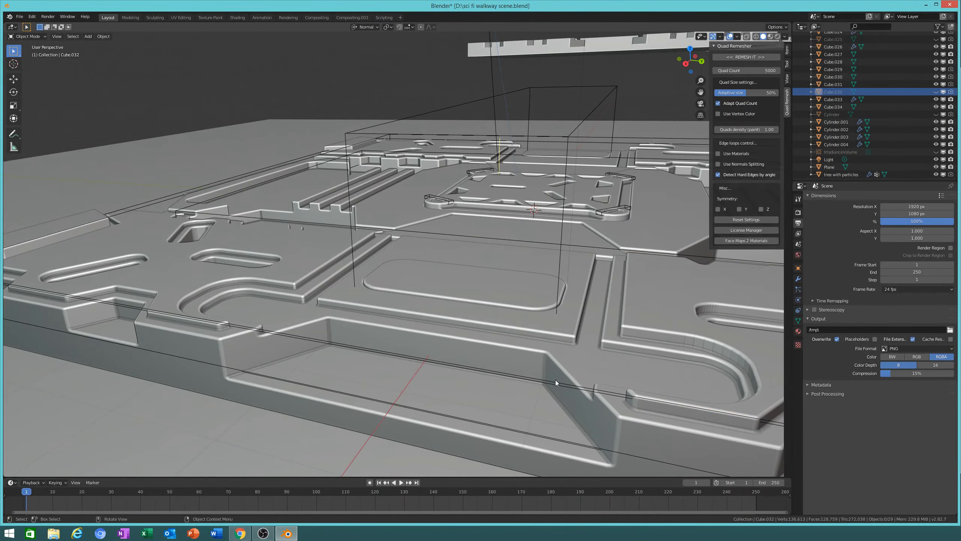
Step: Hide the Cube.029 and Cube.024 boxes and one more cutter
left_click(558, 380)
key("h")
left_click(563, 384)
key("h")
left_click(558, 277)
key("h")
Step: Orbit and zoom around the platform to inspect the uncovered panel details, ending at the central grate
scroll(509, 271, "down", 3)
middle_click_drag(509, 270, 505, 297)
scroll(505, 297, "up", 5)
middle_click_drag(374, 270, 493, 283)
scroll(473, 269, "down", 7)
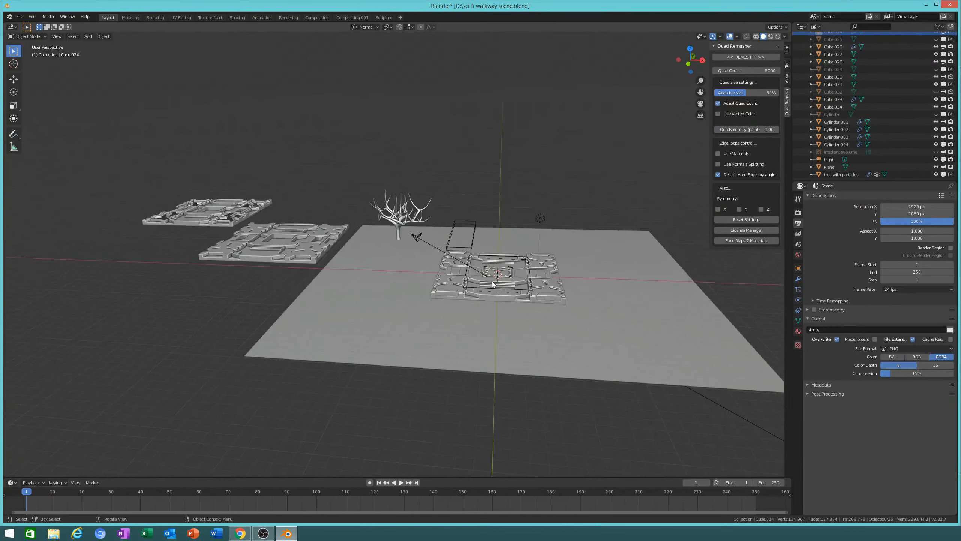
scroll(493, 282, "up", 4)
middle_click_drag(610, 331, 541, 289, "shift")
middle_click_drag(482, 244, 369, 278)
scroll(503, 251, "up", 3)
middle_click_drag(369, 278, 365, 238)
scroll(549, 182, "up", 3)
middle_click_drag(548, 179, 518, 280)
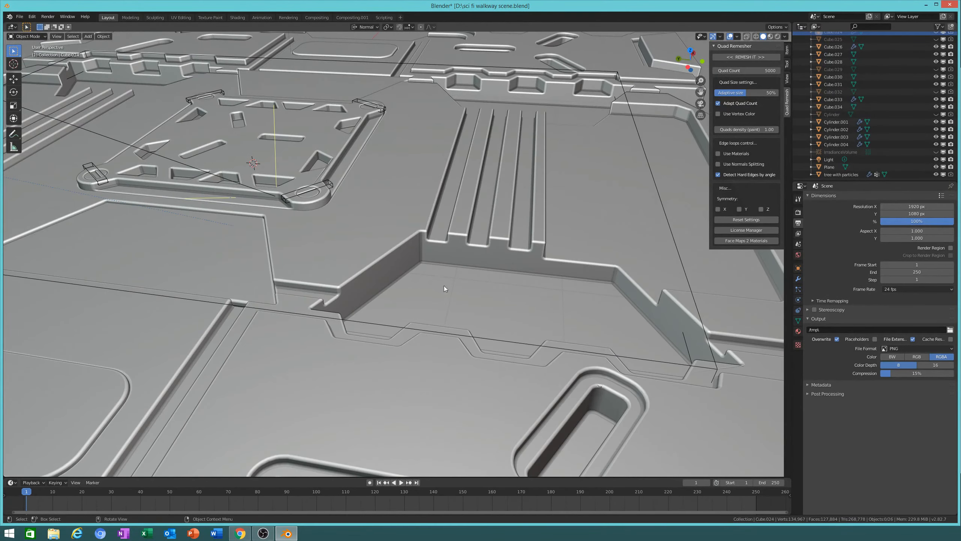
middle_click_drag(264, 270, 419, 377)
Step: Duplicate the angled floor plate Cube.017 and slide the copy along Y
left_click(473, 268)
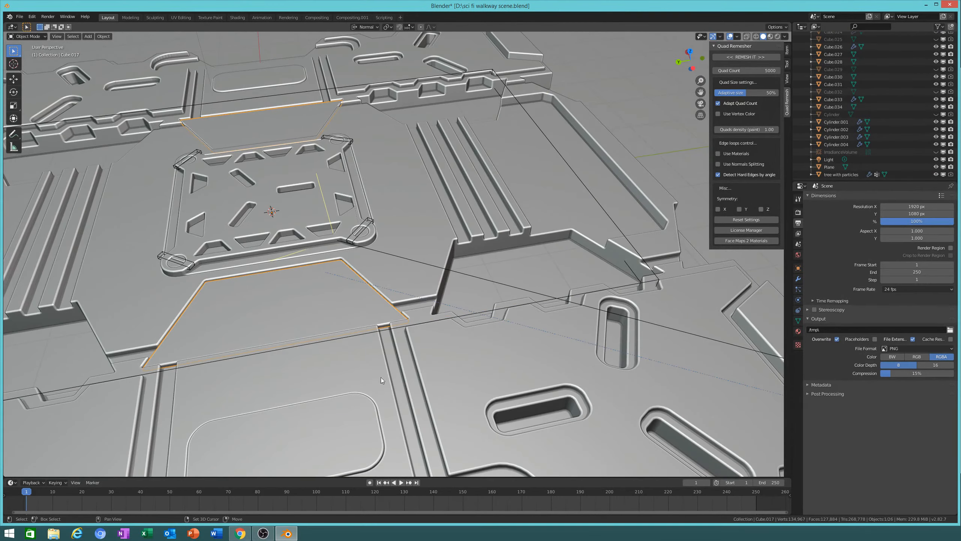
key("shift+d")
right_click(549, 359)
middle_click_drag(553, 358, 513, 363)
key("g")
key("x")
key("y")
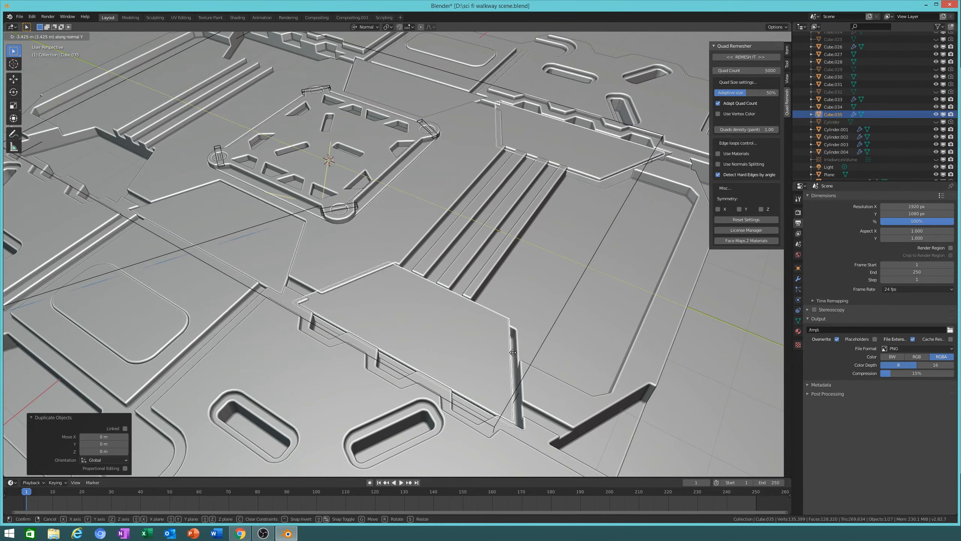
left_click(498, 346)
Step: Place a second copy of the plate further along the Y axis
middle_click_drag(499, 346, 536, 332)
key("shift+d")
key("y")
key("y")
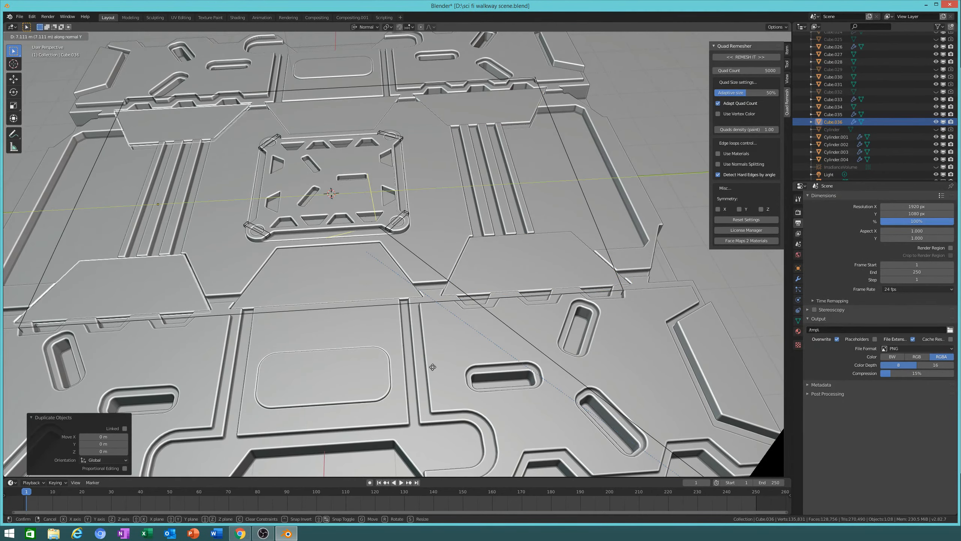
left_click(447, 367)
middle_click_drag(447, 366, 530, 247)
Step: Select both plate copies and duplicate them in place, viewing through in wireframe
left_click(487, 358, "shift")
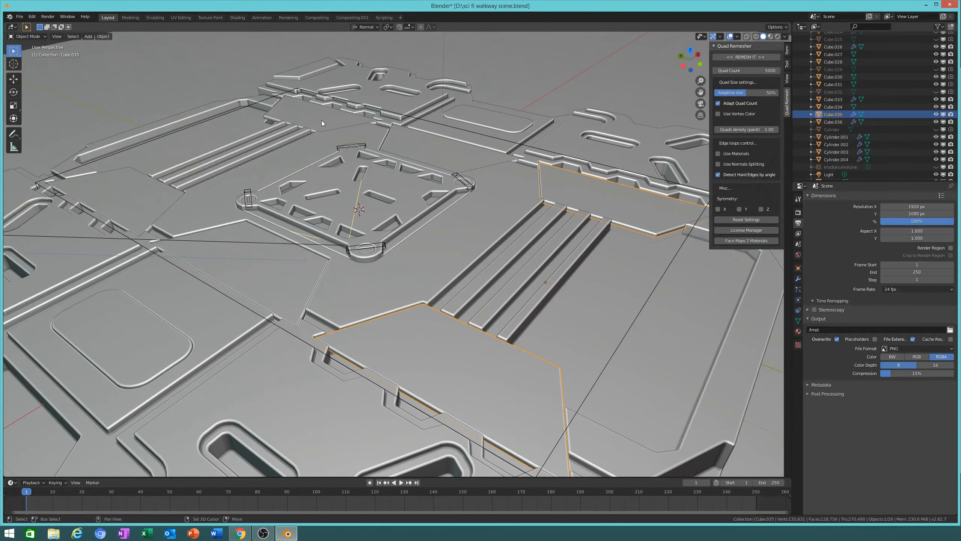
left_click(449, 226, "shift")
middle_click_drag(449, 225, 637, 328)
key("shift+d")
right_click(612, 296)
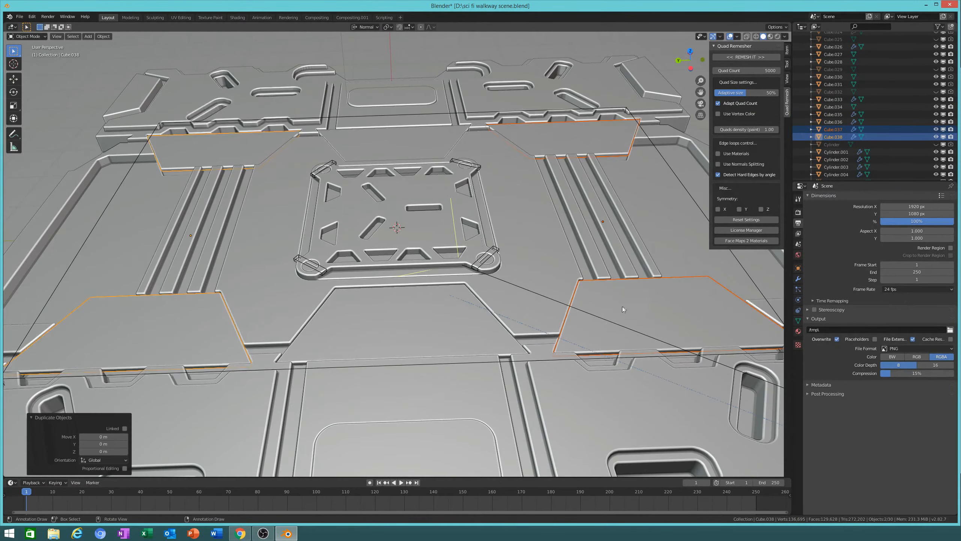
key("shift+z")
middle_click_drag(558, 305, 485, 320)
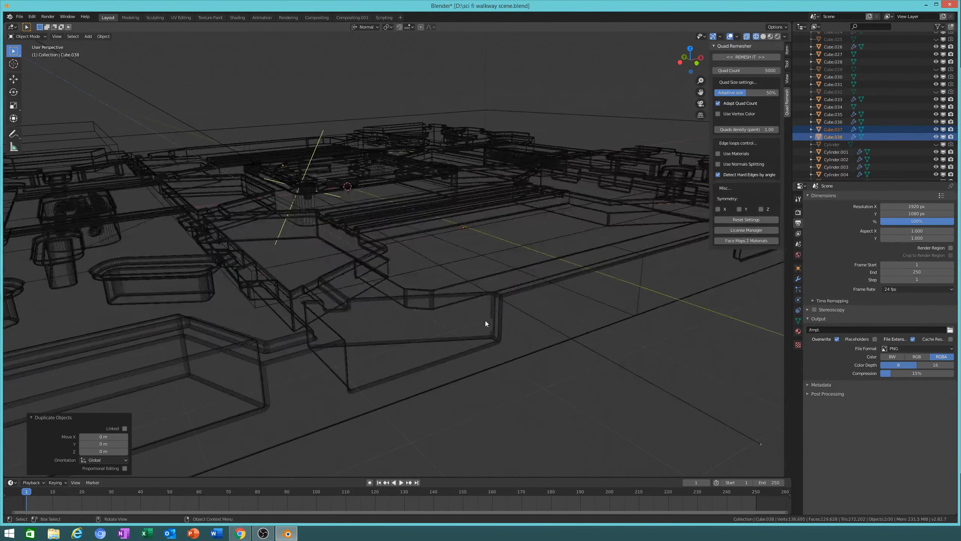
Step: Lower the duplicated plates by 0.171 m along Z
key("g")
key("z")
key("z")
left_click(567, 318)
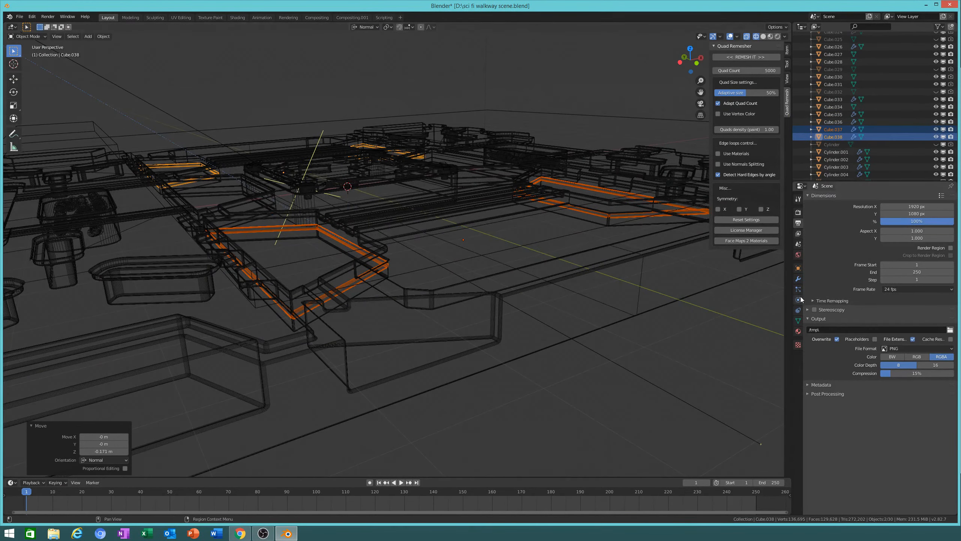
Step: Replace Cube.038's existing material with a new Material.002
left_click(798, 331)
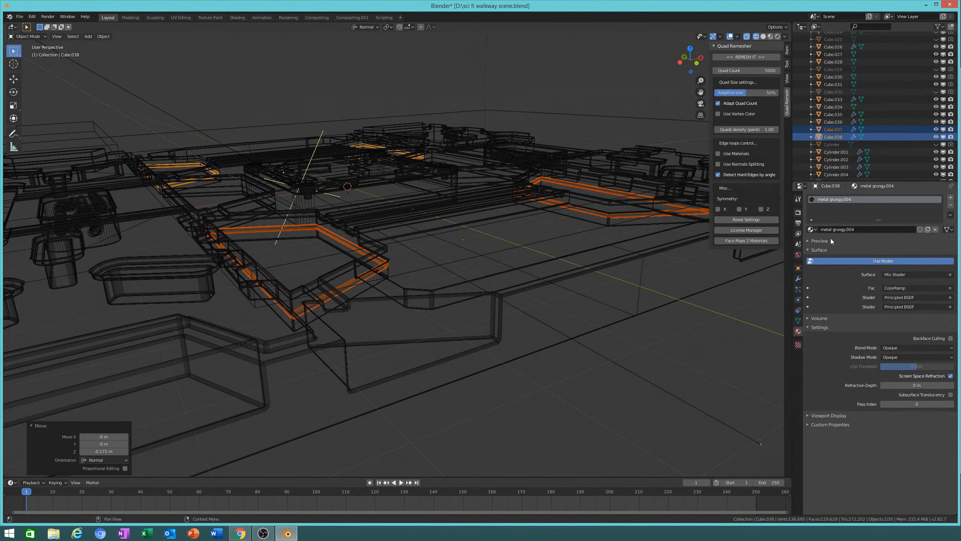
left_click(951, 206)
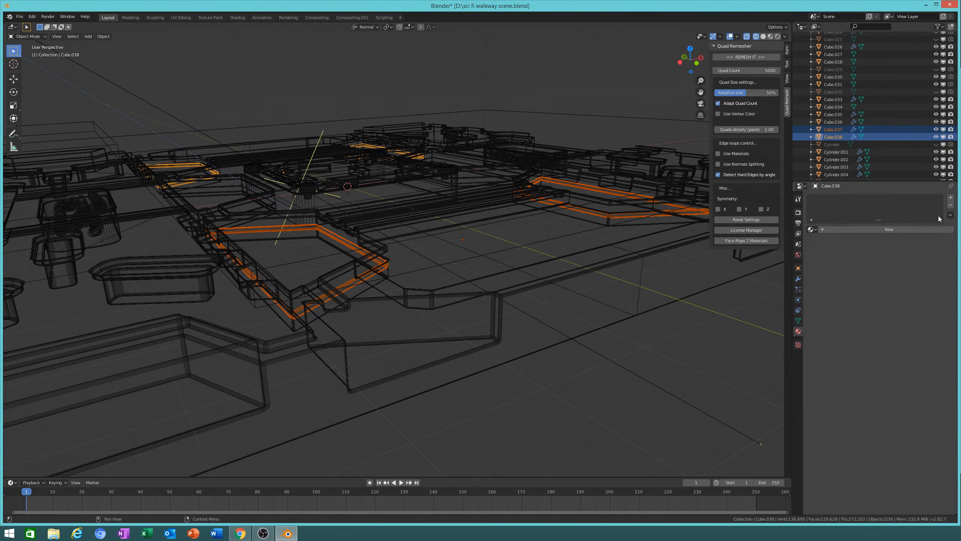
left_click(908, 229)
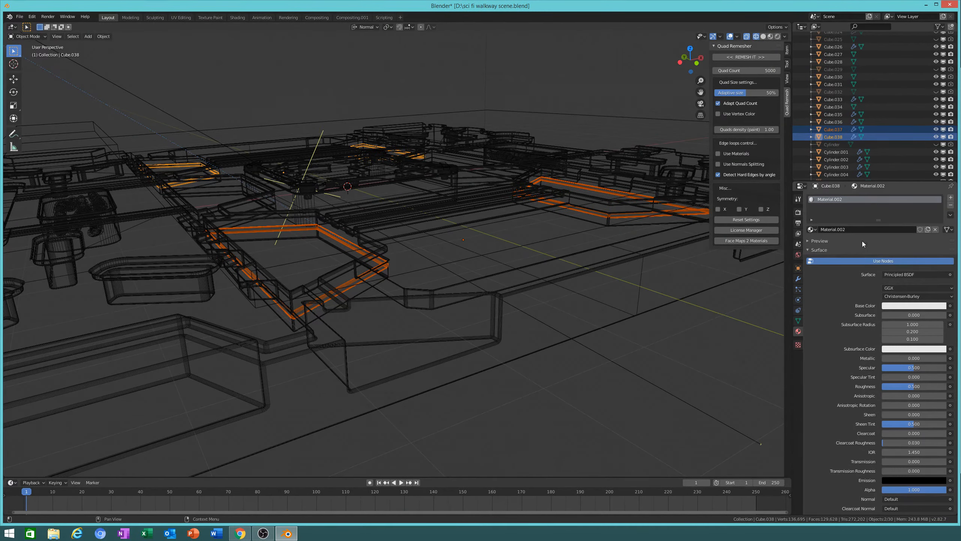
left_click(815, 229)
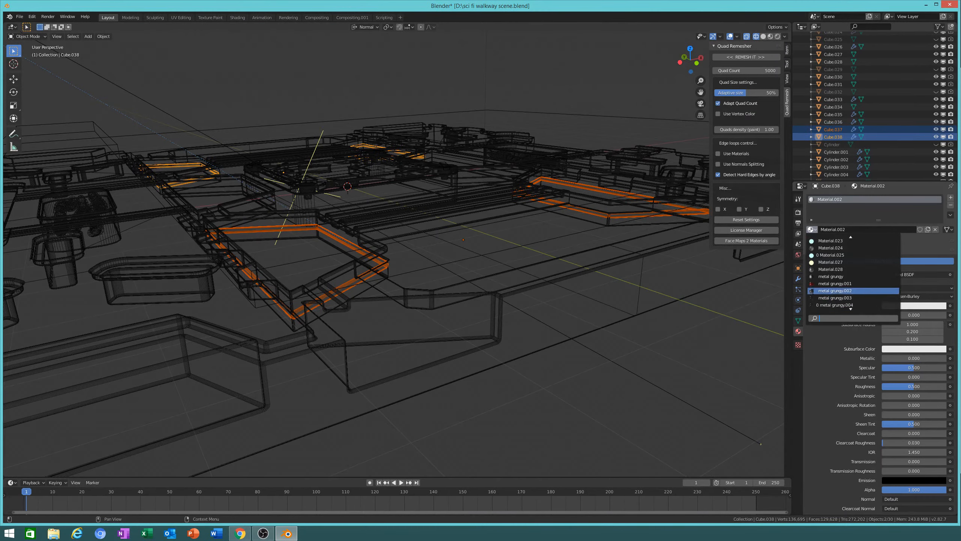
Step: Switch the Cube.037 rail's metal grungy.005 surface to a white Emission shader
key("a")
left_click(338, 264)
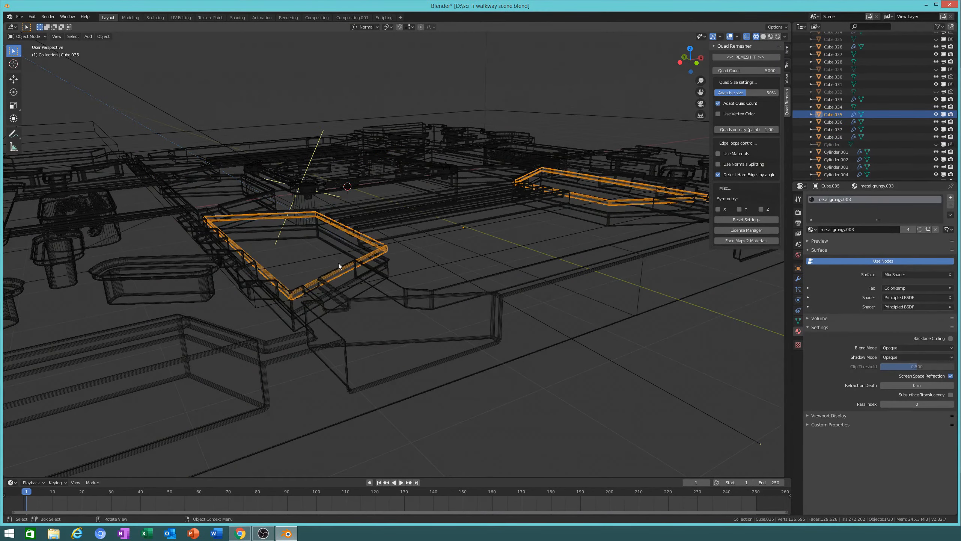
left_click(348, 286)
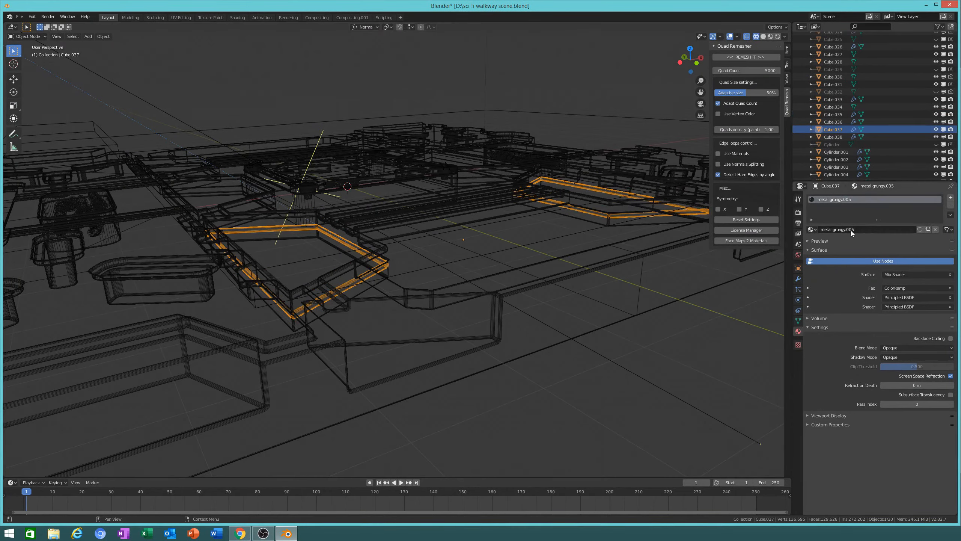
double_click(820, 242)
left_click(819, 241)
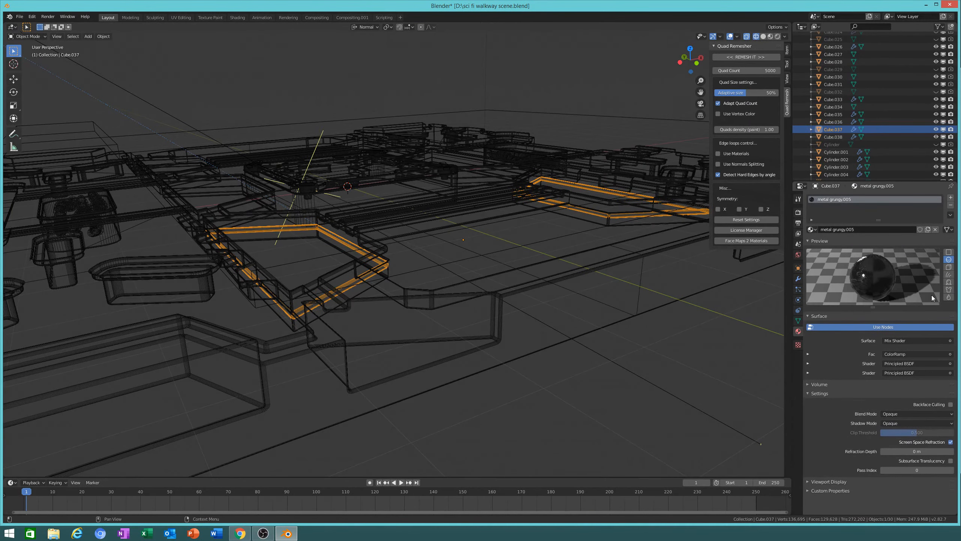
left_click(900, 342)
left_click(866, 202)
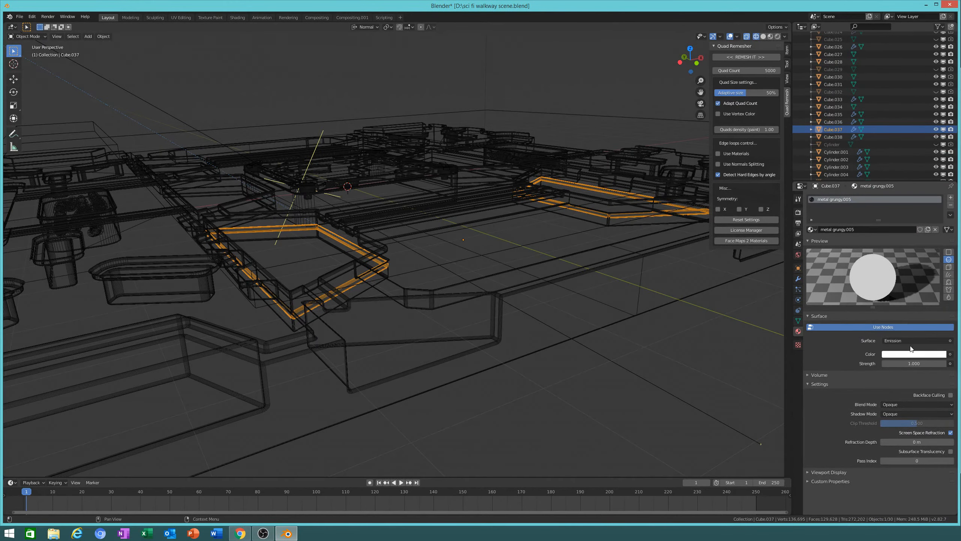
left_click(916, 354)
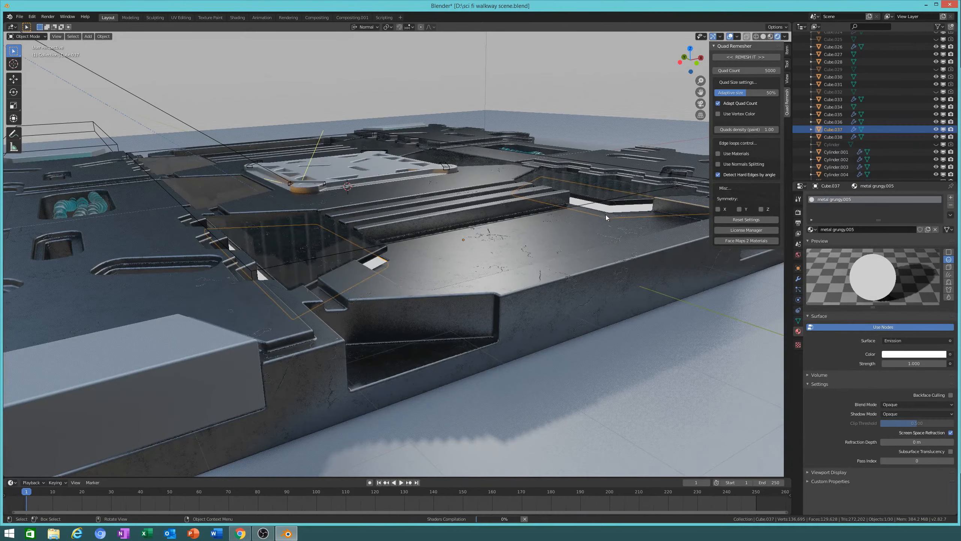
Step: View the rendered walkway from higher up and select the dark glass panel Cube.035
scroll(617, 223, "down", 3)
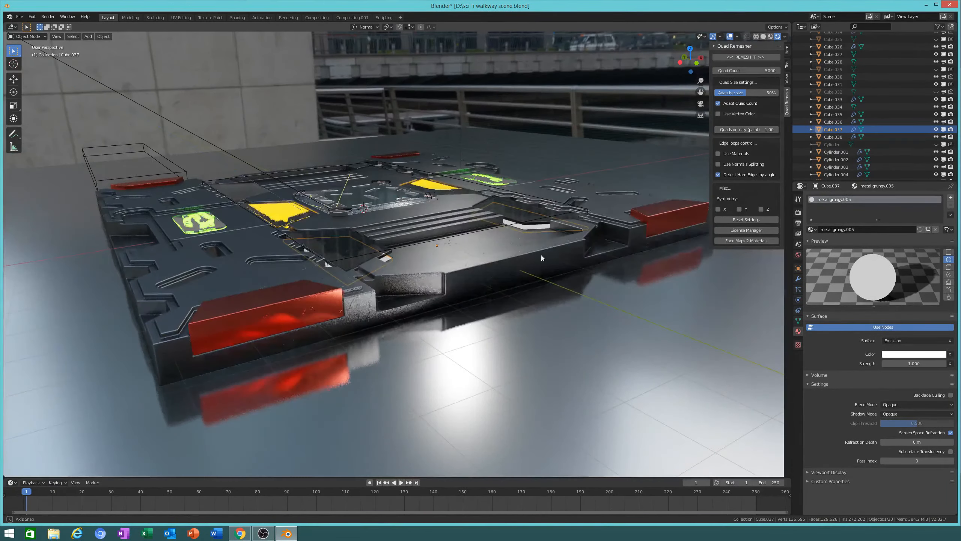
middle_click_drag(537, 253, 541, 256)
scroll(524, 367, "up", 1)
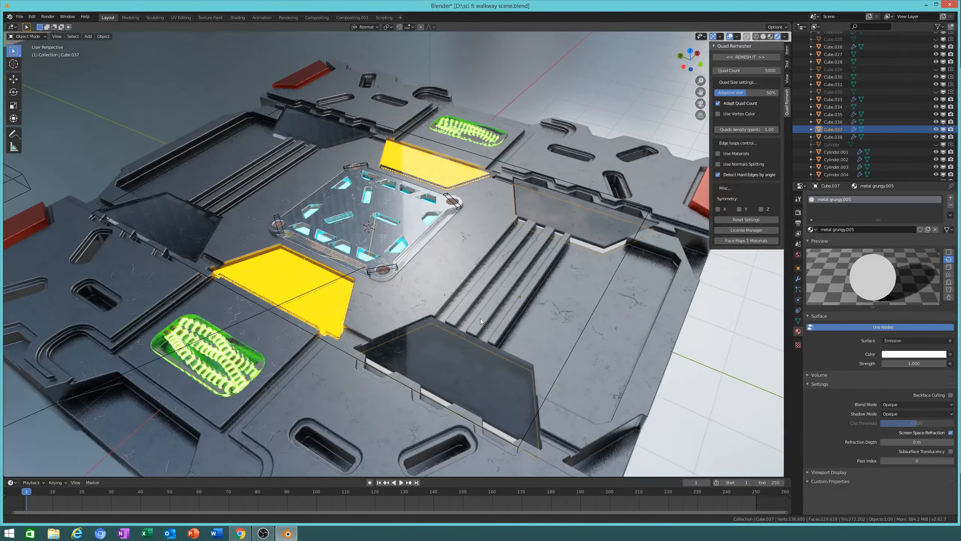
middle_click_drag(480, 318, 458, 254, "shift")
left_click(443, 283)
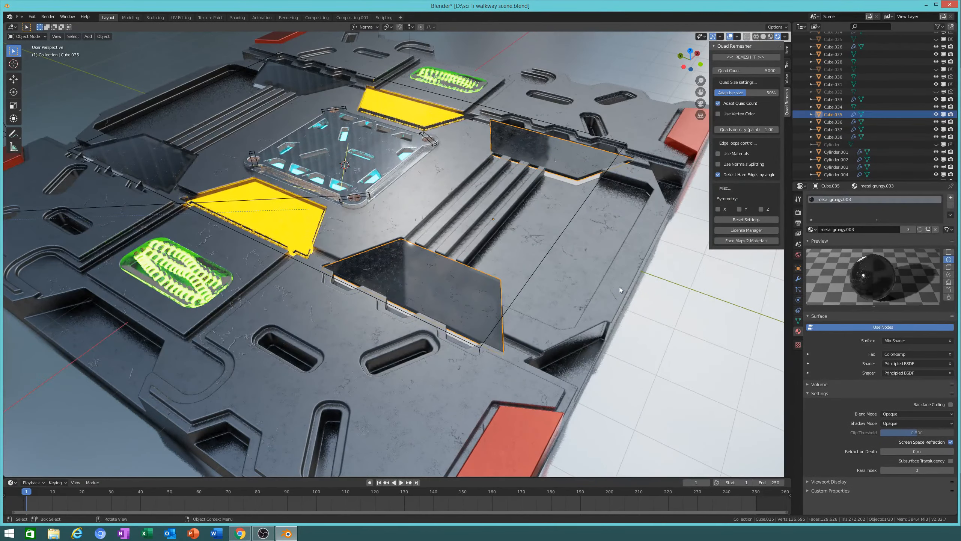
Step: Cancel the dark glass plate's move so it returns to its slot beside the stairs
key("g")
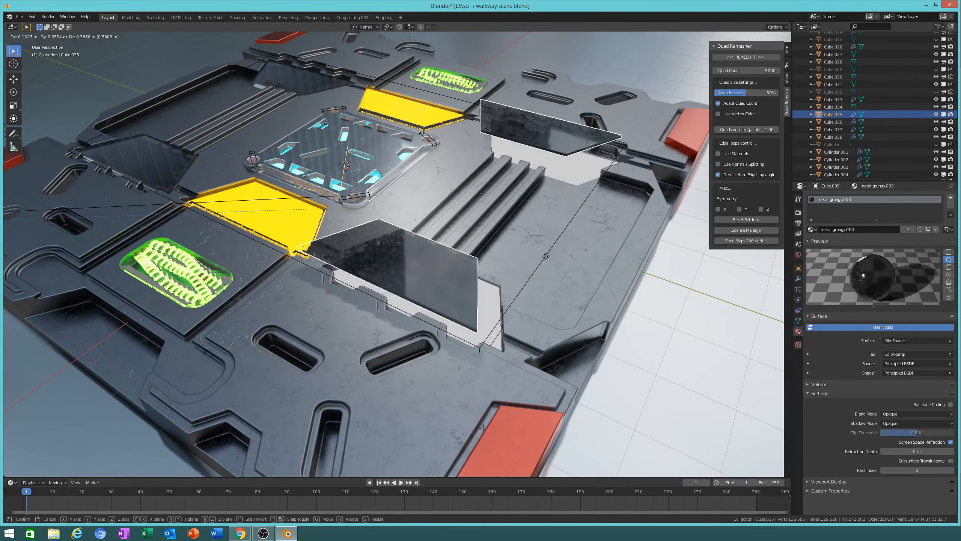
key("Escape")
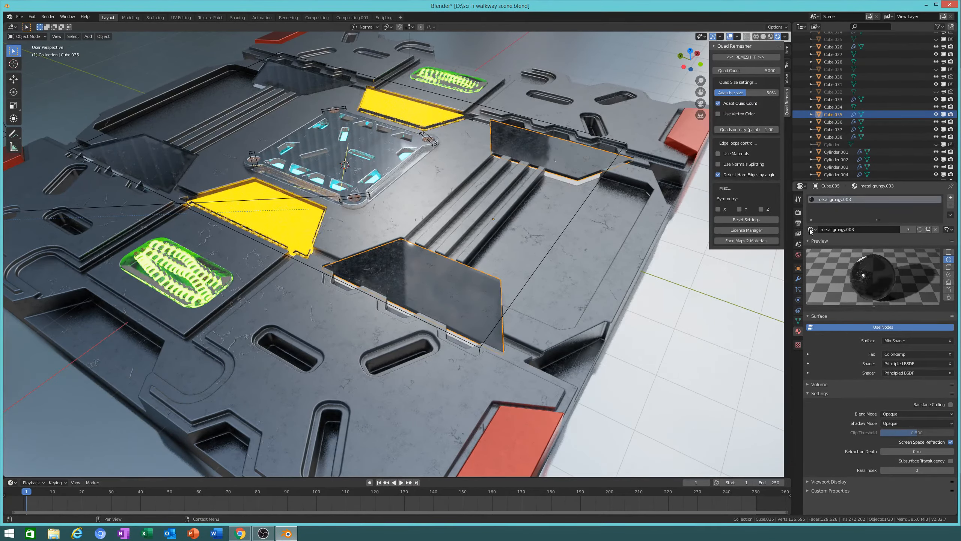
left_click(279, 225)
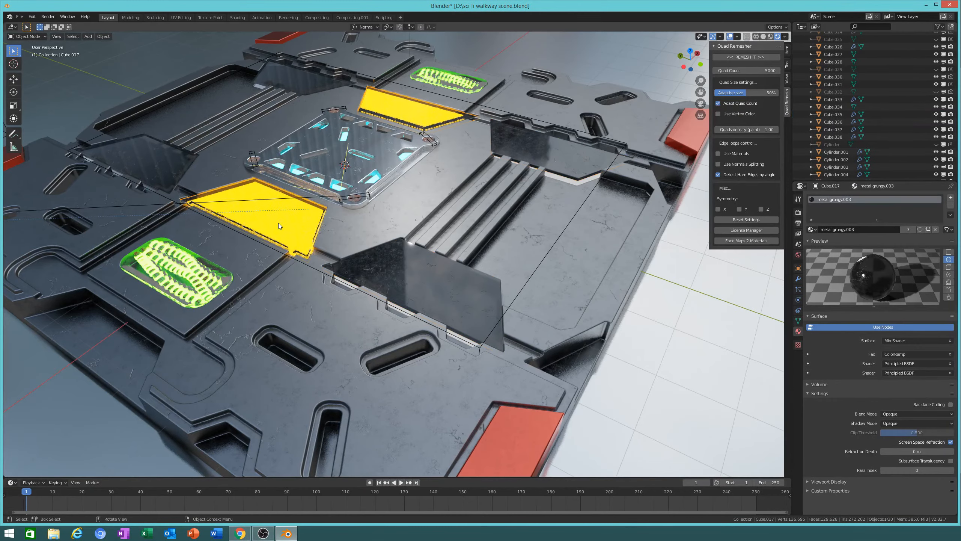
left_click(423, 295)
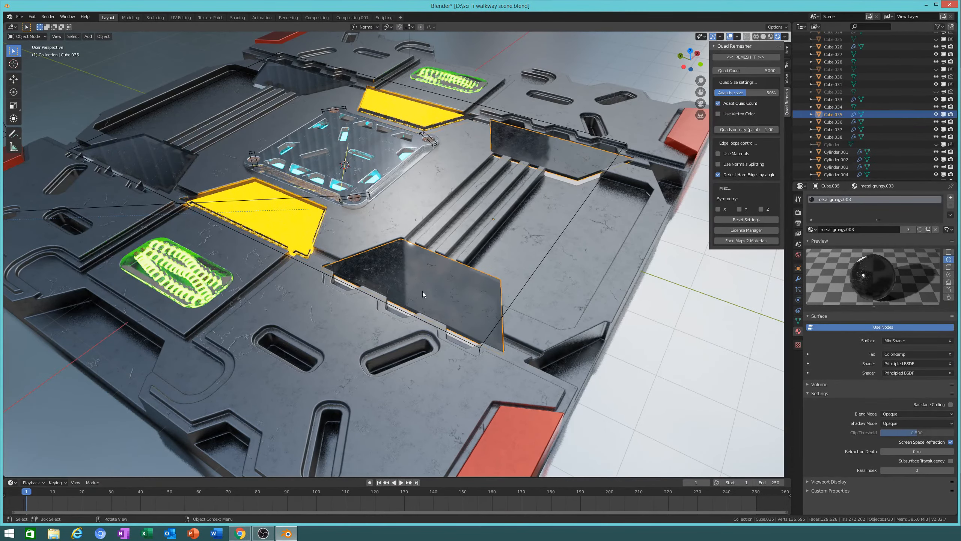
left_click(307, 229)
Step: Reselect the glass plate Cube.035 and keep metal grungy.003 as its material
middle_click_drag(395, 243, 494, 229)
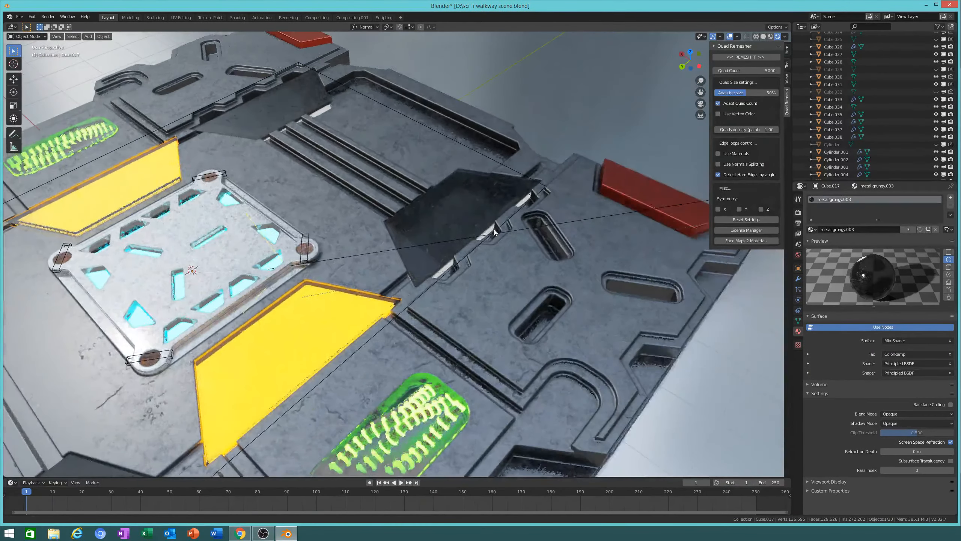
left_click(437, 209)
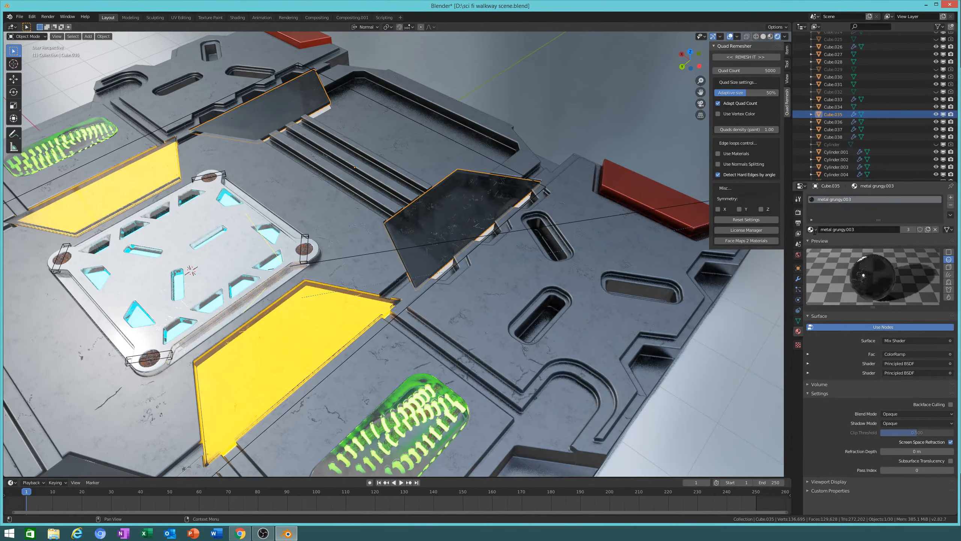
left_click(813, 230)
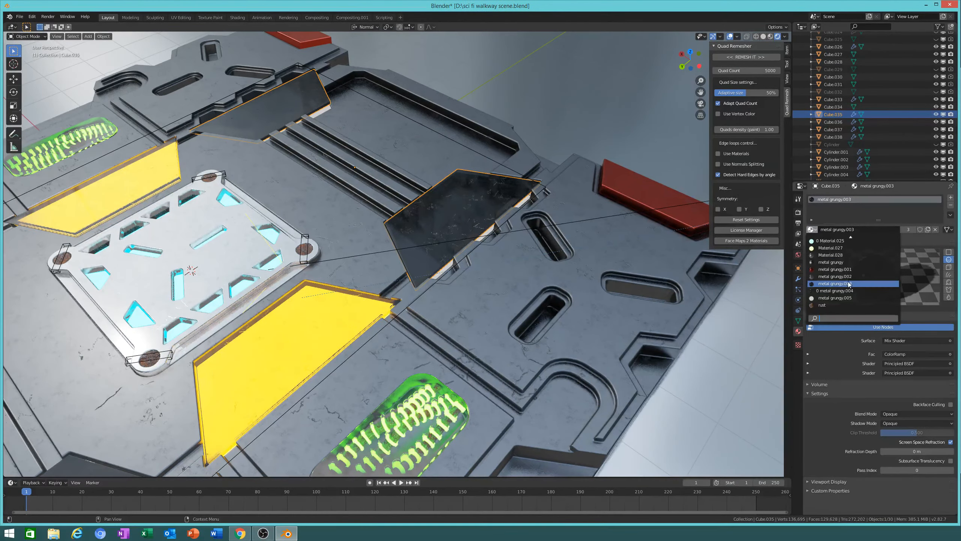
left_click(848, 284)
Step: Reframe the view across the stairs and plates, then start lifting Cube.035 along its normal Z
middle_click_drag(529, 308, 458, 299)
left_click(261, 538)
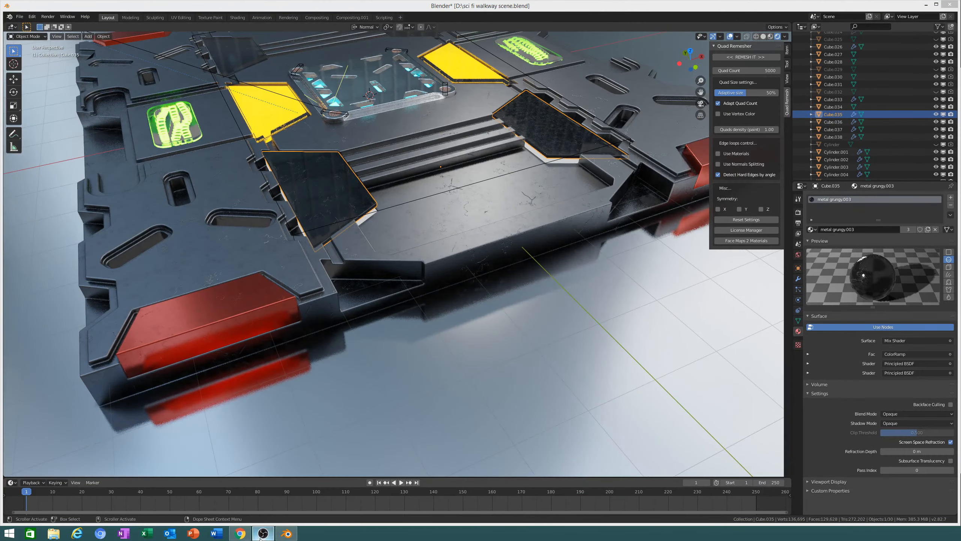
left_click(261, 537)
middle_click_drag(322, 262, 356, 323, "shift")
scroll(342, 285, "up", 3)
middle_click_drag(350, 266, 386, 263)
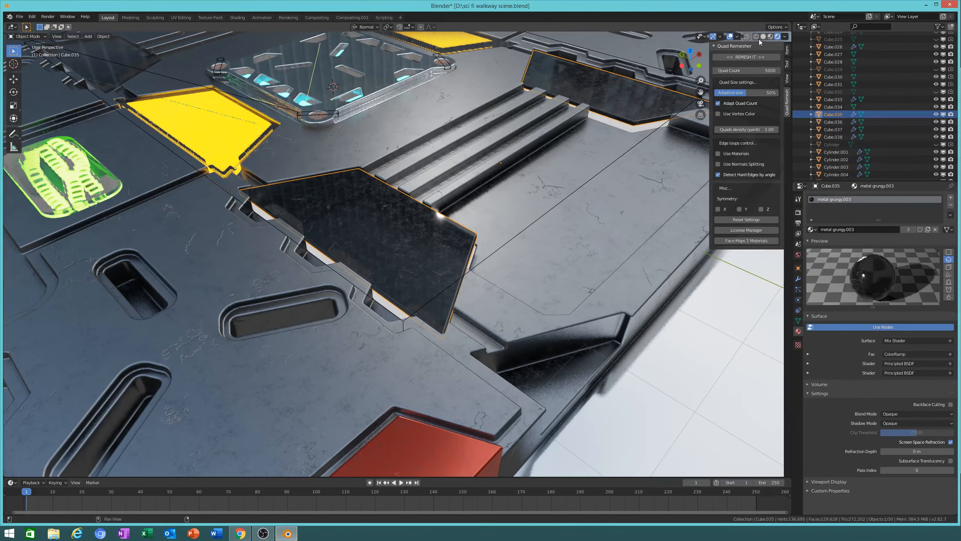
key("g")
key("z")
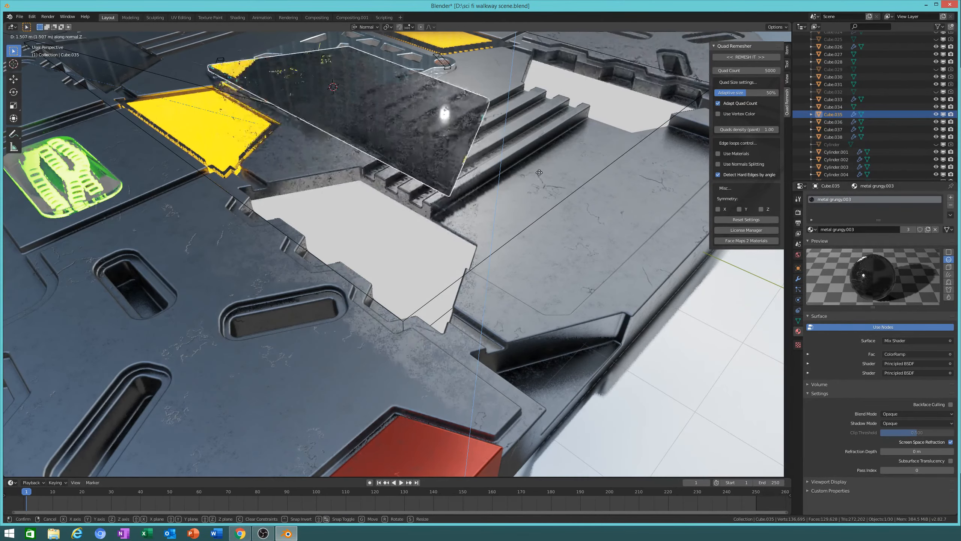
Step: Raise Cube.035 to 1.7 m along its normal and frame it in view
left_click(541, 193)
key("KP_Decimal")
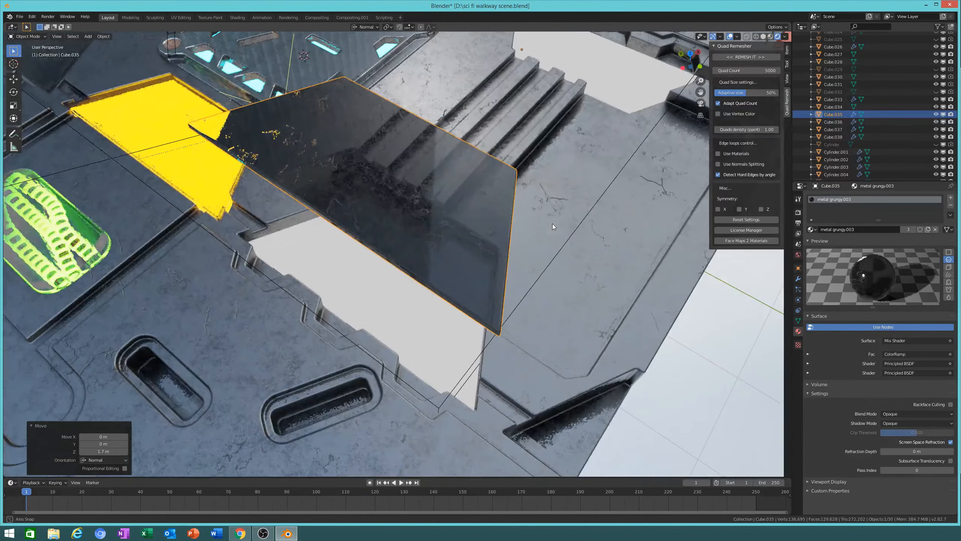
middle_click_drag(564, 231, 513, 212)
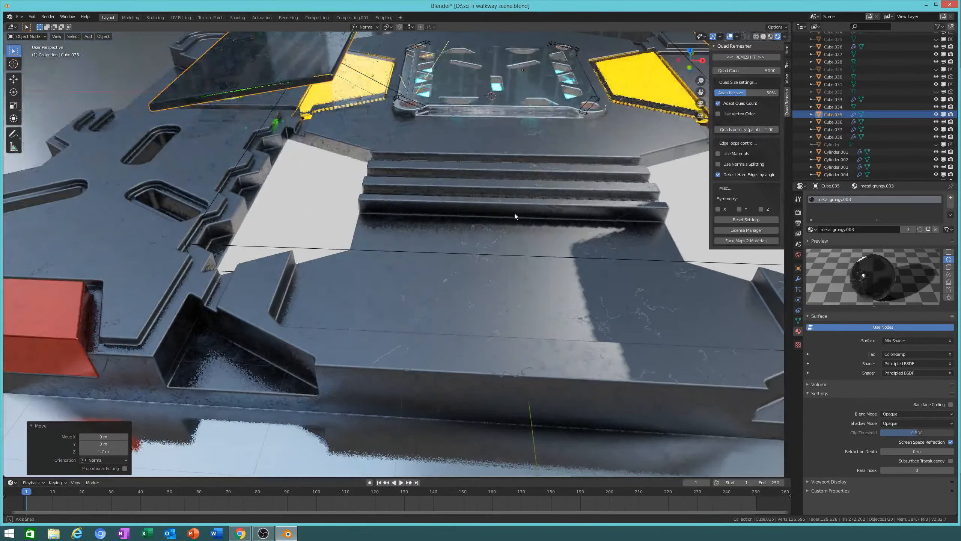
middle_click_drag(568, 241, 448, 228)
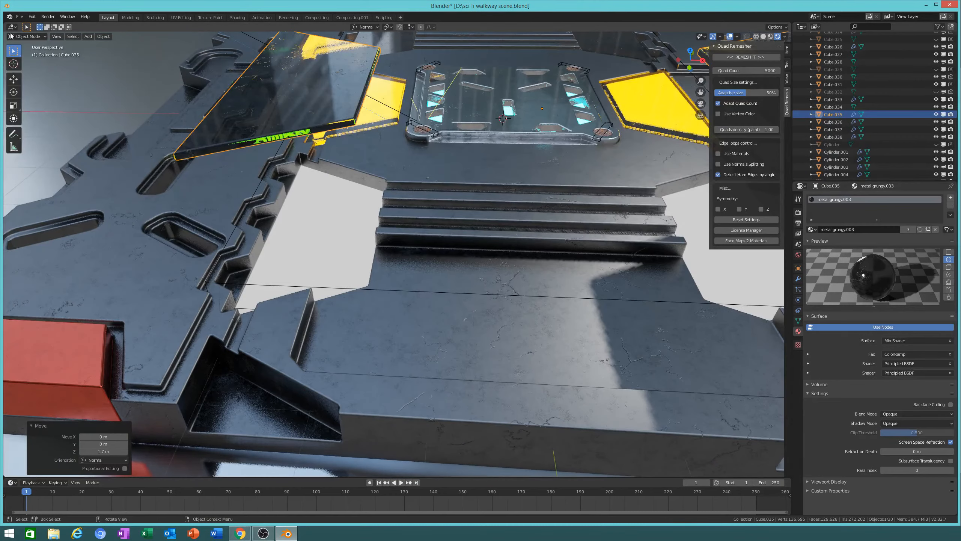
Step: Switch to Solid shading and split the workspace into two side-by-side 3D views
left_click(763, 37)
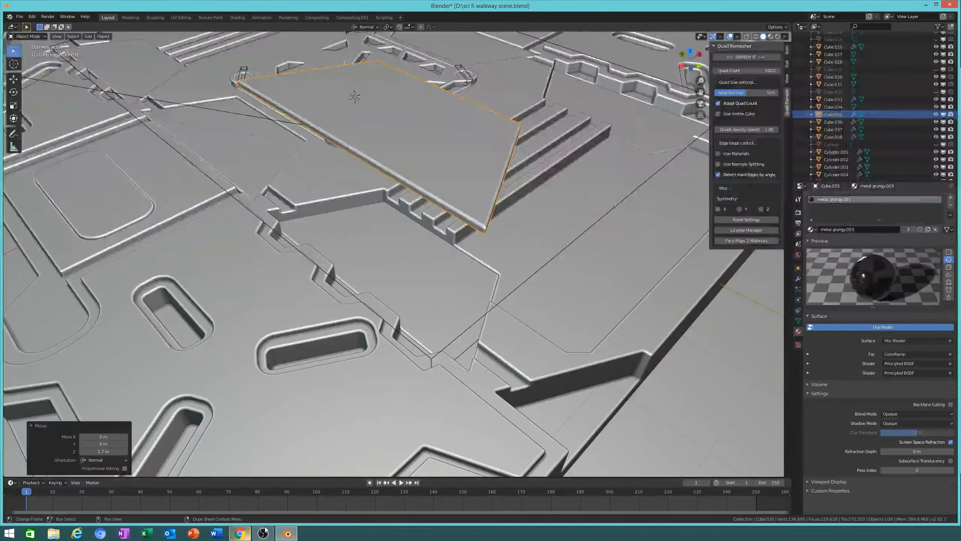
left_click(287, 534)
left_click(287, 534)
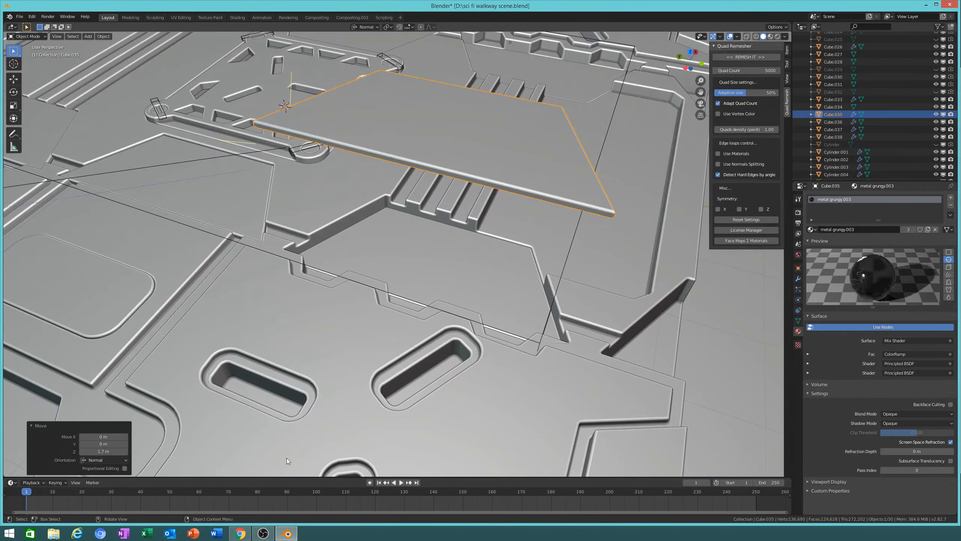
scroll(359, 224, "down", 1)
middle_click_drag(319, 232, 467, 188)
scroll(467, 188, "down", 4)
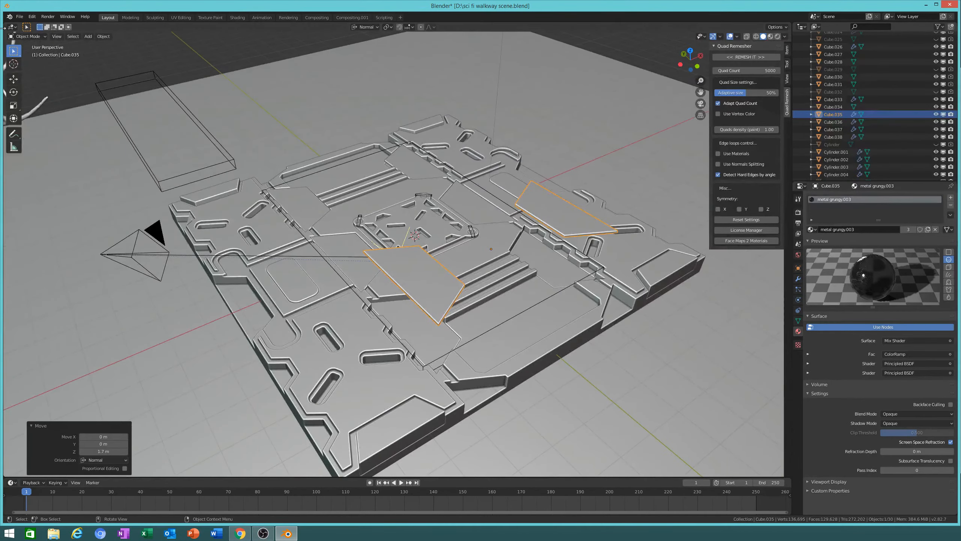
left_click_drag(3, 25, 450, 49)
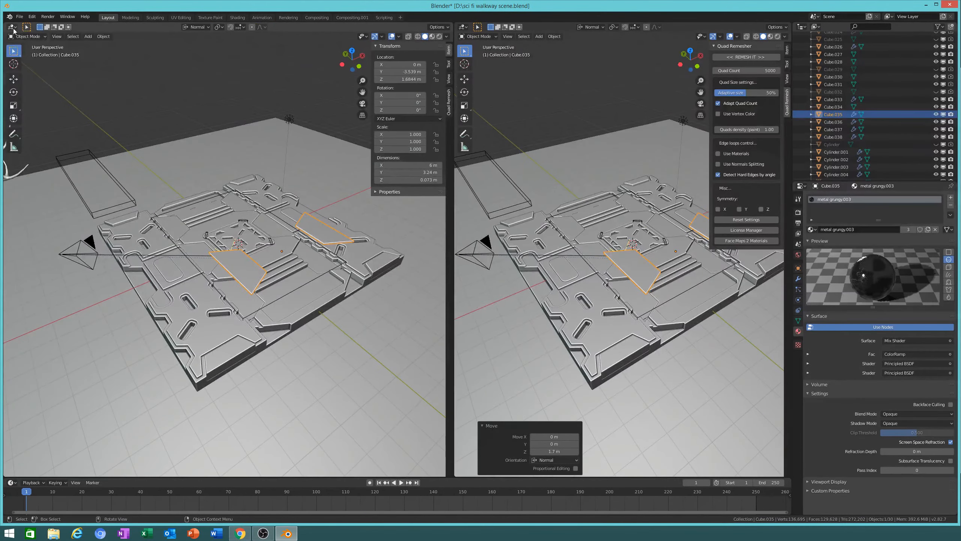
Step: Turn the left view into the Shader Editor and make the first Principled BSDF's base colour white
left_click(12, 27)
left_click(27, 73)
middle_click_drag(237, 191, 328, 231)
middle_click_drag(189, 223, 367, 225)
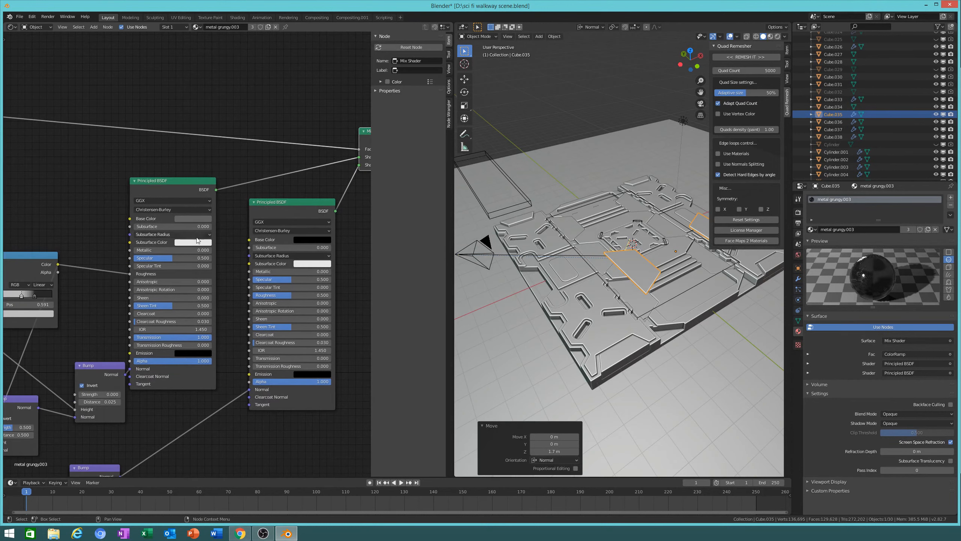
left_click(193, 219)
left_click_drag(237, 141, 239, 110)
middle_click_drag(507, 193, 496, 218, "shift")
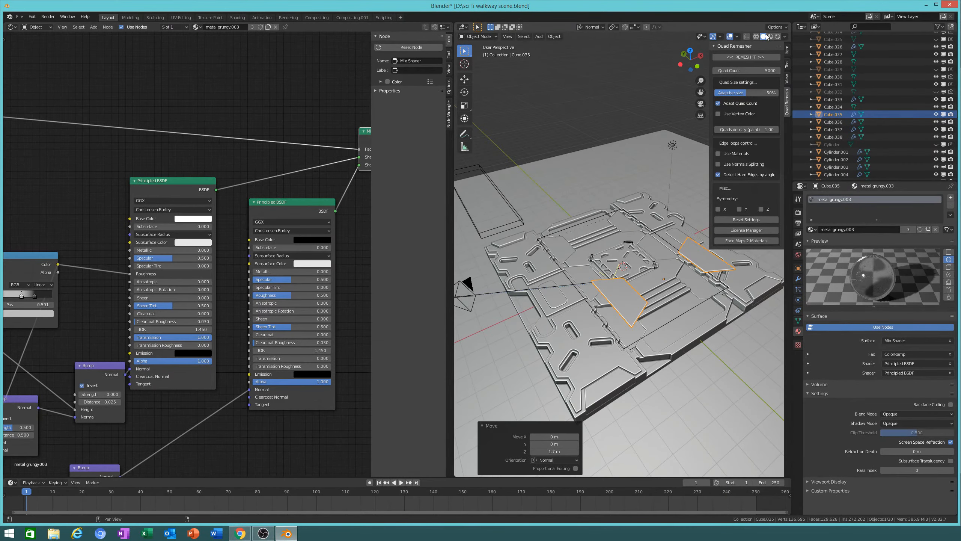
Step: Show the right view in Rendered shading and lower Cube.035 by 1.69 m along its normal
left_click(778, 36)
mouse_move(698, 165)
middle_mouse_down()
mouse_move(652, 284)
mouse_move(679, 338)
mouse_move(601, 297)
mouse_move(627, 313)
mouse_move(606, 350)
mouse_move(722, 166)
mouse_move(674, 249)
mouse_move(545, 265)
mouse_move(578, 236)
mouse_move(598, 305)
mouse_move(605, 277)
middle_mouse_up()
key("g")
key("z")
key("z")
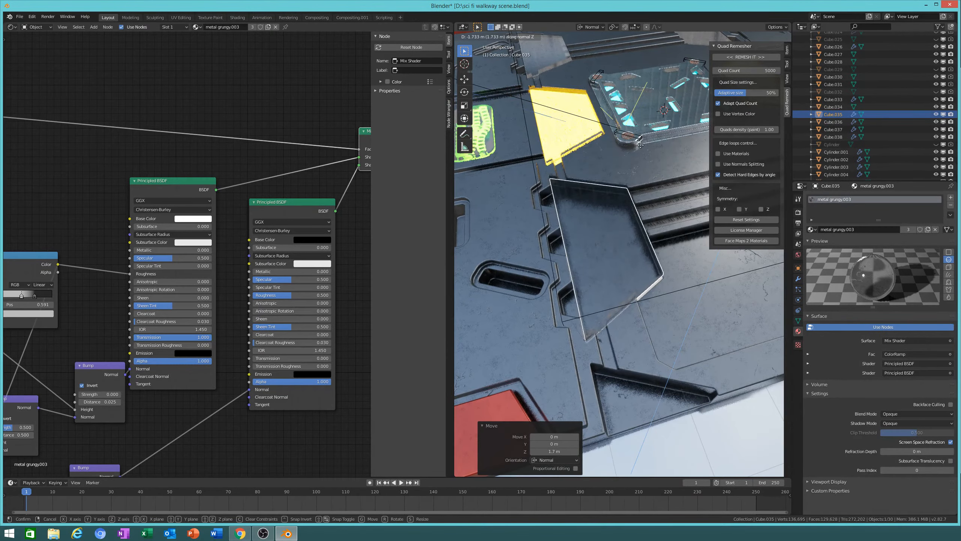
left_click(650, 78)
Step: Bring the view over the glass floor plate and display it in Solid shading
middle_click_drag(650, 78, 606, 201)
scroll(611, 232, "up", 2)
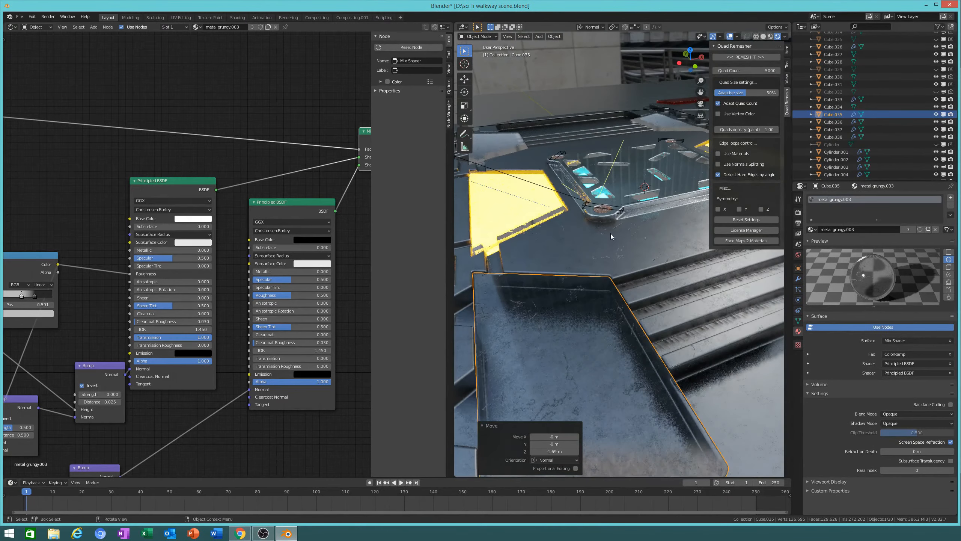
left_click(259, 538)
mouse_move(511, 314)
middle_mouse_down("shift")
mouse_move(513, 291)
mouse_move(509, 310)
middle_mouse_up("shift")
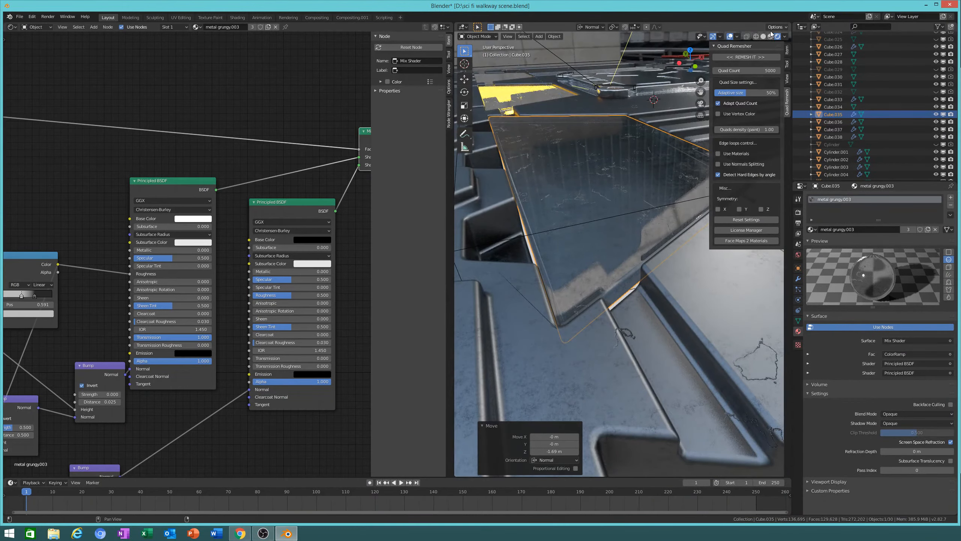
left_click(763, 36)
mouse_move(590, 173)
middle_mouse_down()
mouse_move(599, 173)
mouse_move(602, 250)
middle_mouse_up()
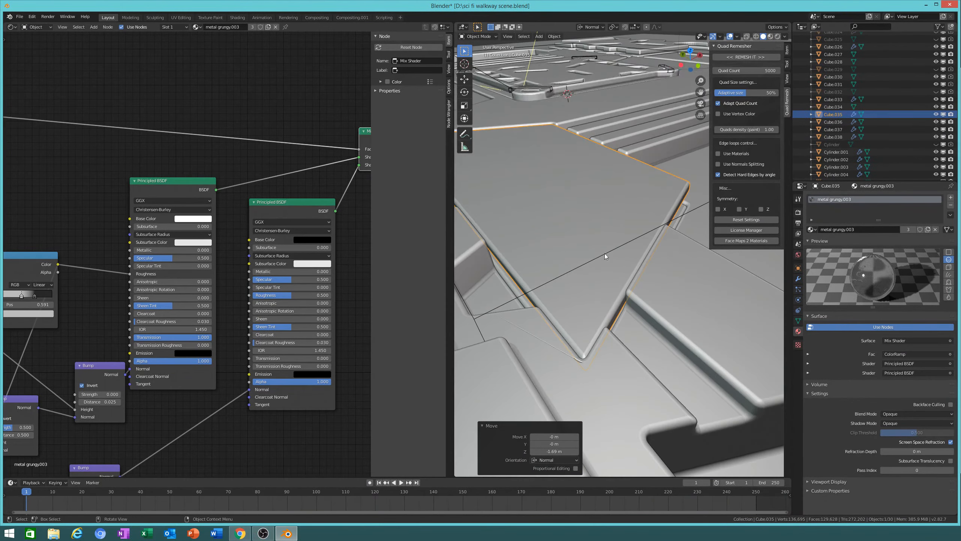
Step: Cancel the slab move and set emission strip Cube.037's emission colour to yellow
key("g")
key("z")
right_click(610, 170)
left_click(581, 228)
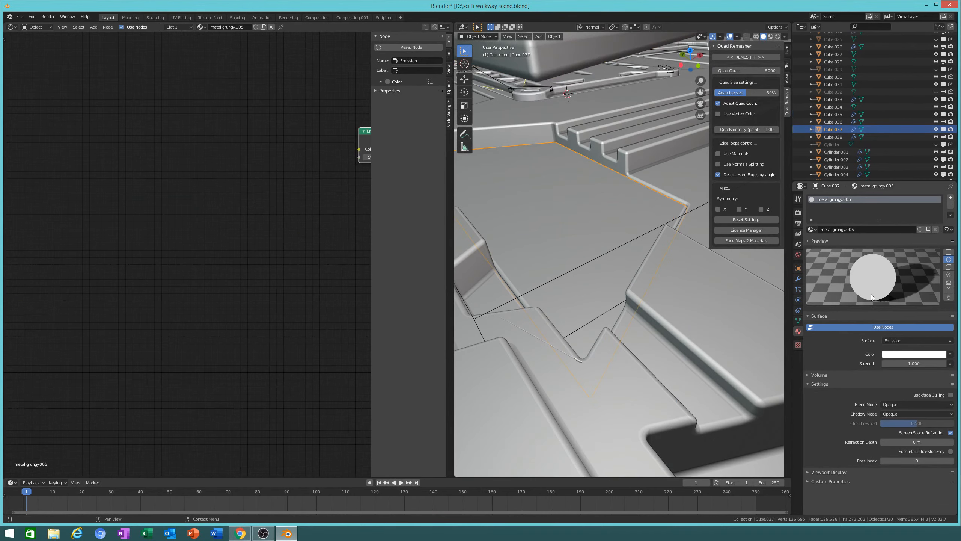
left_click(907, 355)
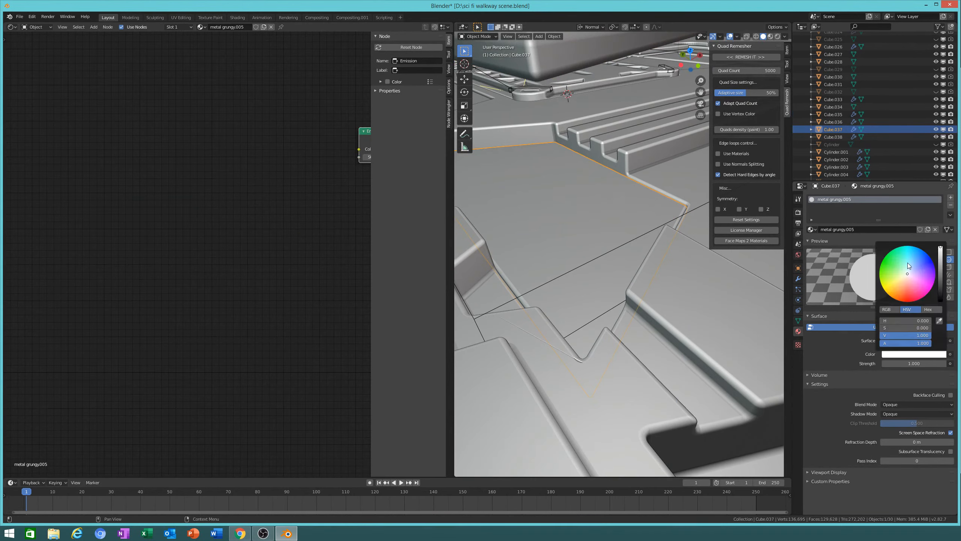
left_click(886, 292)
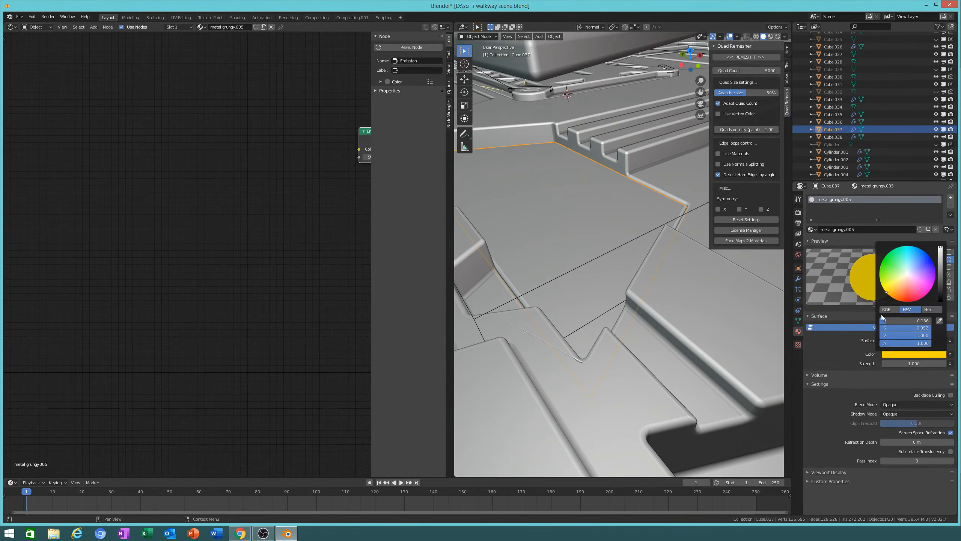
Step: Lower the glass plate Cube.035 about 0.86 m along its normal Z
middle_click_drag(608, 234, 653, 227)
left_click(648, 352)
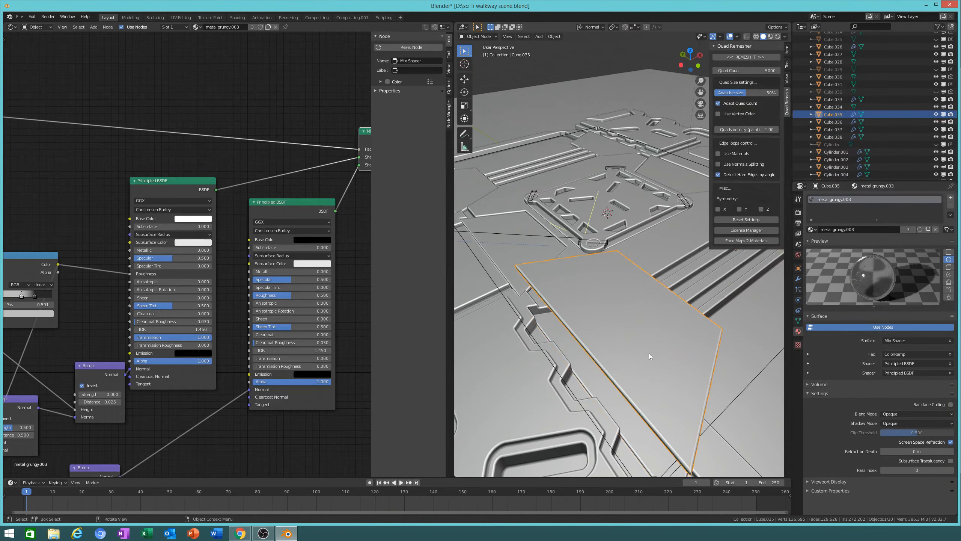
scroll(648, 351, "down", 2)
key("g")
key("z")
key("z")
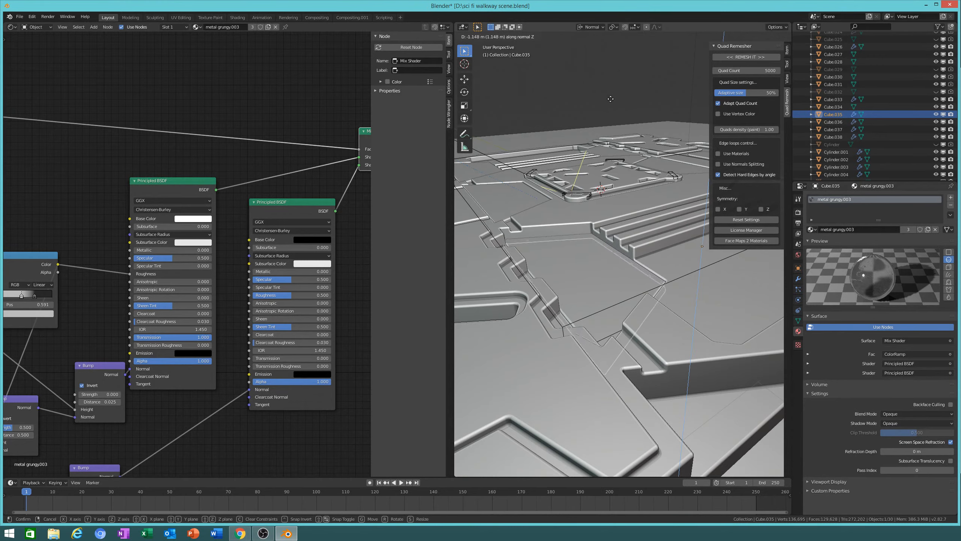
left_click(649, 390)
middle_click_drag(648, 390, 659, 250)
Step: In wireframe view, lower the emission strip Cube.037 0.0793 m along its normal Z
left_click(661, 311)
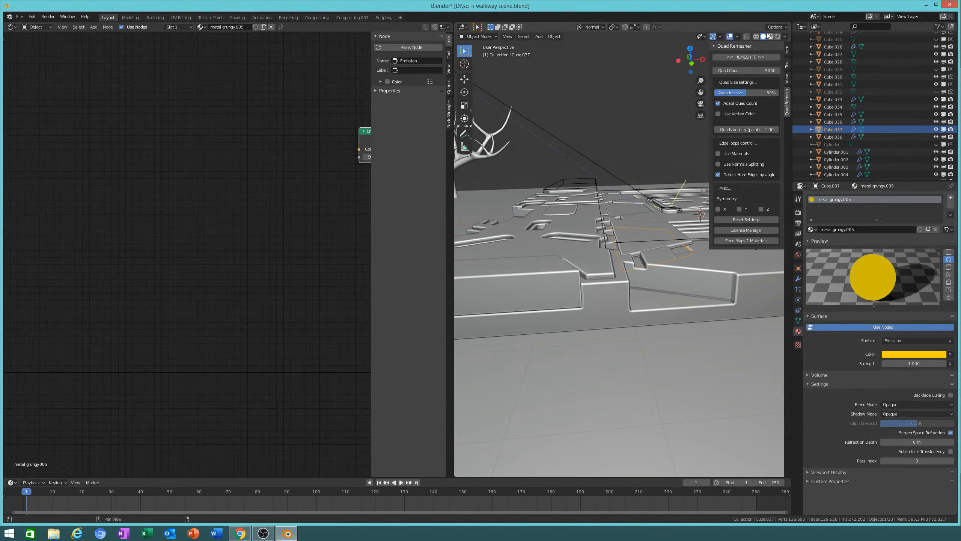
left_click(755, 36)
middle_click_drag(657, 303, 701, 309)
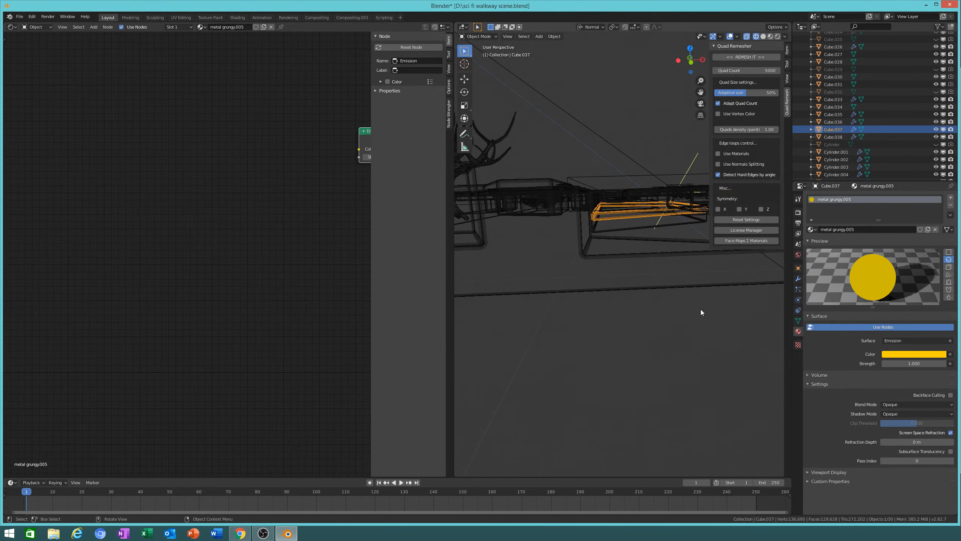
key("g")
key("z")
key("z")
left_click(708, 366)
middle_click_drag(707, 368, 576, 380)
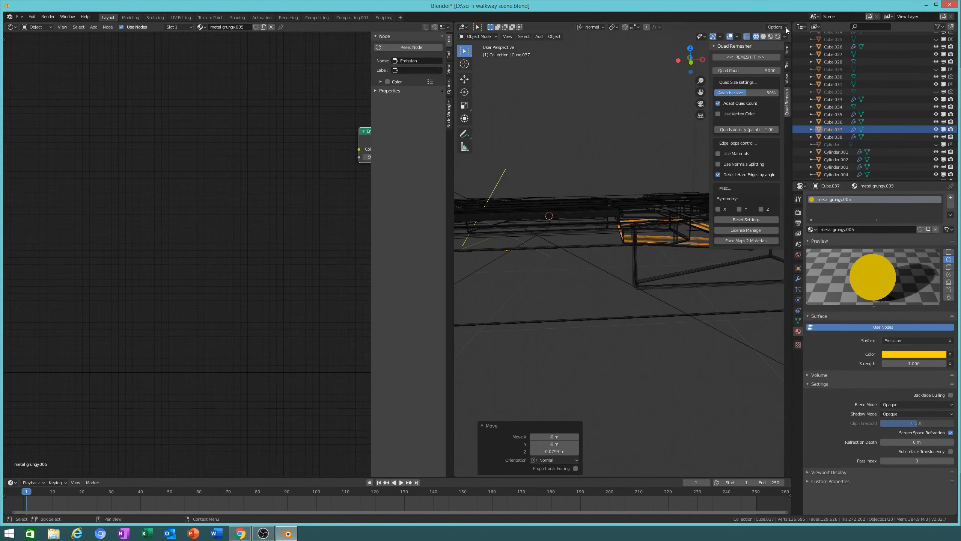
Step: Return to Solid shading, swing the view over the floor panels, and switch to Rendered
left_click(763, 37)
mouse_move(662, 196)
middle_mouse_down()
mouse_move(581, 236)
mouse_move(594, 302)
mouse_move(657, 331)
middle_mouse_up()
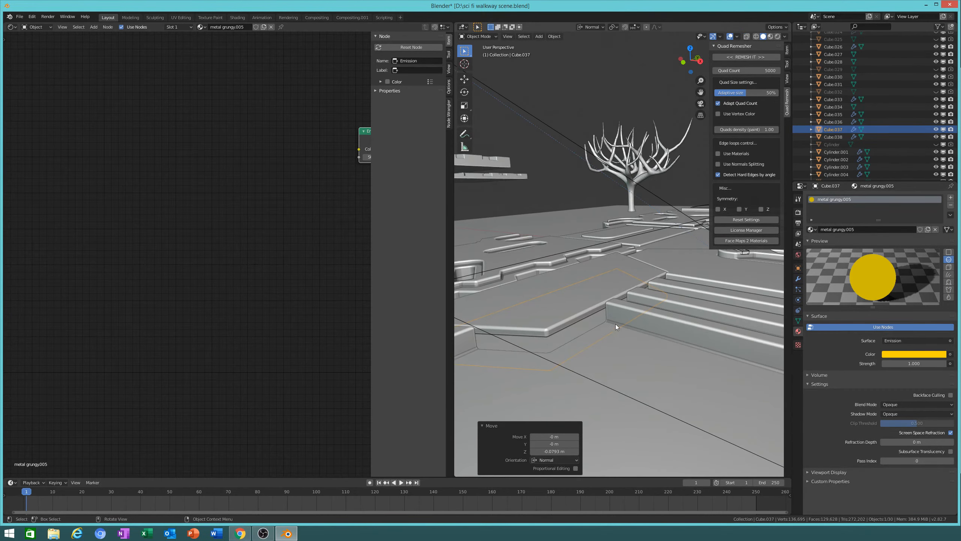
mouse_move(588, 329)
middle_mouse_down()
mouse_move(691, 367)
mouse_move(564, 358)
mouse_move(643, 287)
mouse_move(682, 365)
mouse_move(699, 317)
mouse_move(753, 326)
middle_mouse_up()
left_click(778, 36)
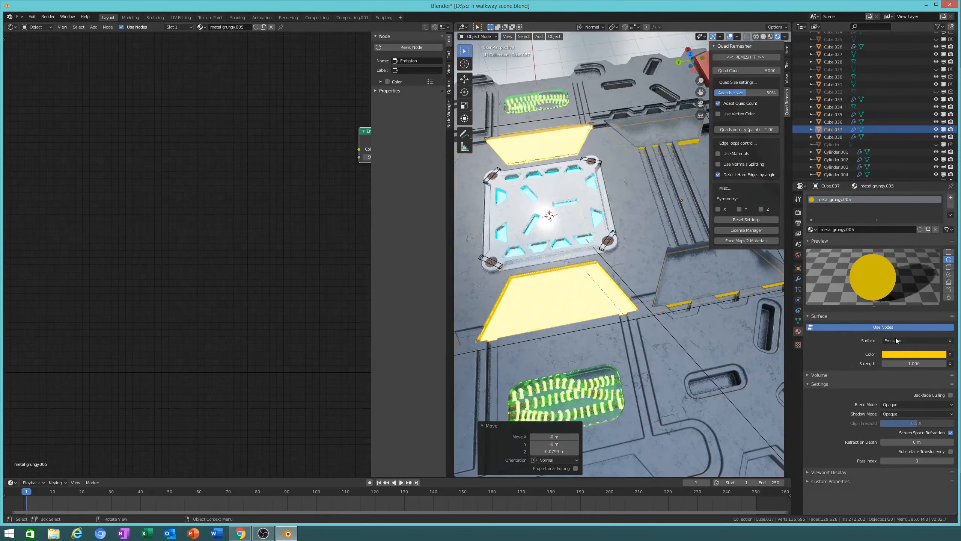
Step: Set Cube.037's Emission Strength to 100, then select the glass plate Cube.035
middle_click_drag(723, 340, 687, 311)
scroll(593, 362, "up", 3)
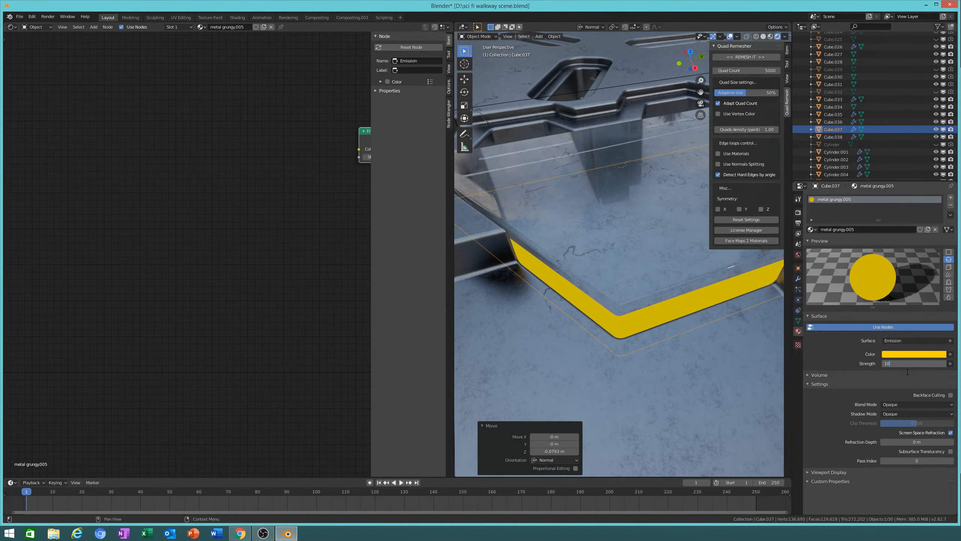
type("0")
key("Return")
middle_click_drag(727, 386, 738, 363)
left_click(642, 218)
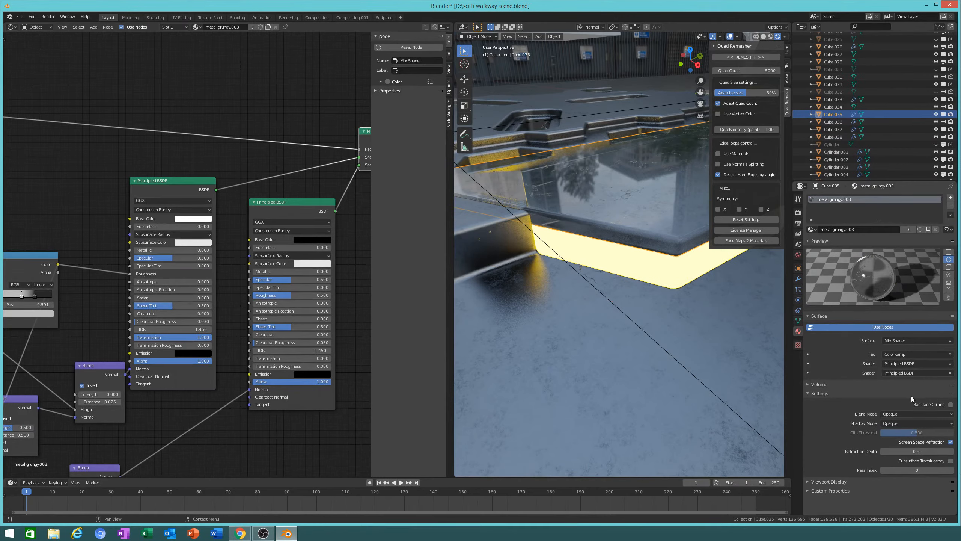
Step: Toggle the glass's Screen Space Refraction off and on, and return Transmission to 1.000
left_click(950, 441)
middle_click_drag(777, 360, 700, 295)
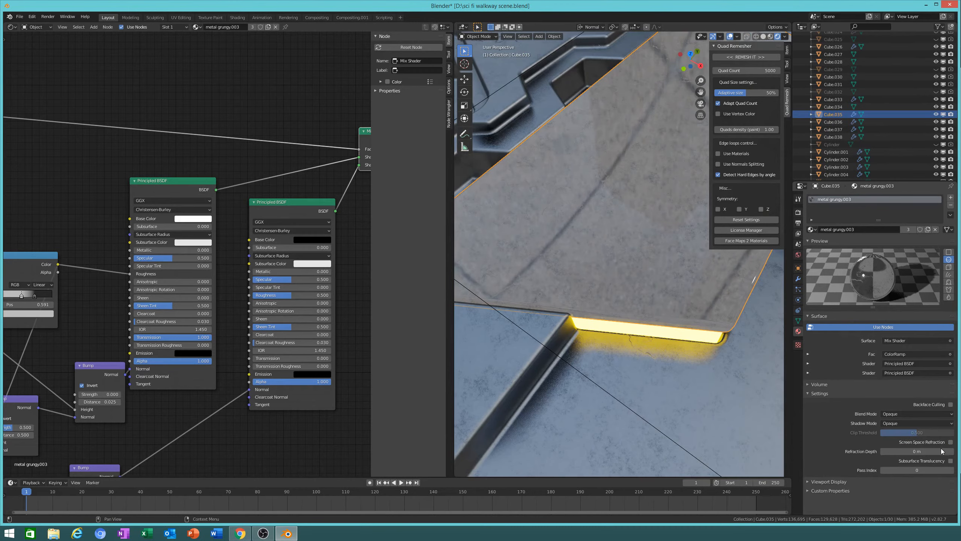
left_click(950, 441)
middle_click_drag(365, 265, 290, 271)
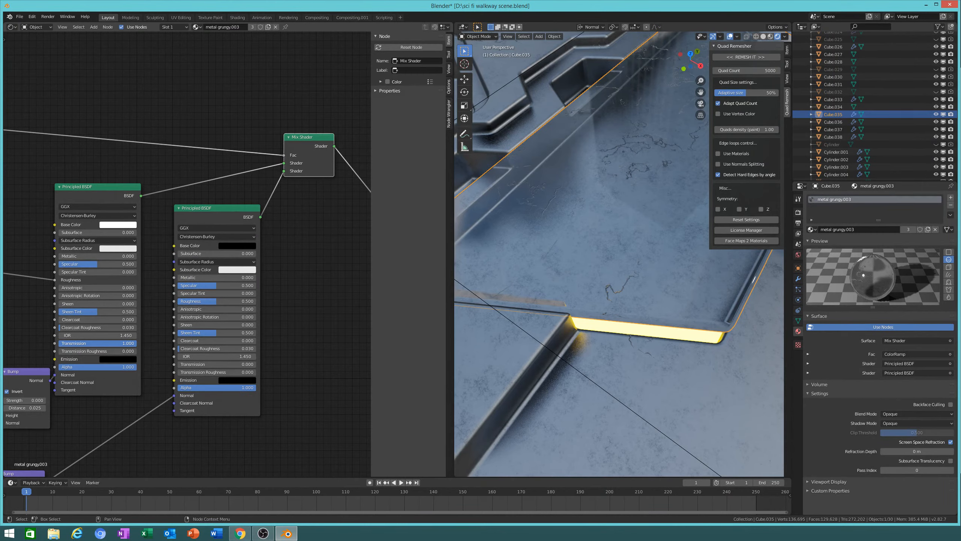
left_click_drag(136, 343, 107, 343)
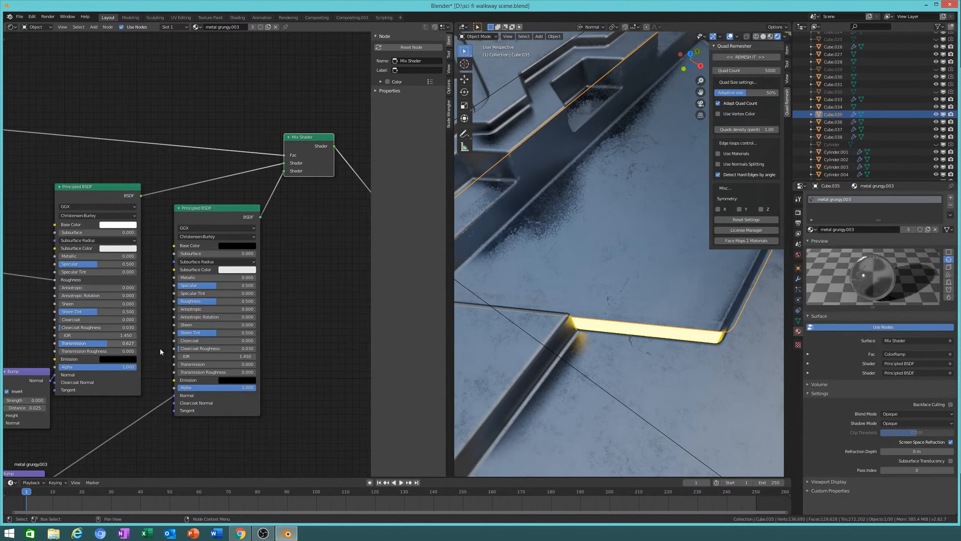
double_click(102, 344)
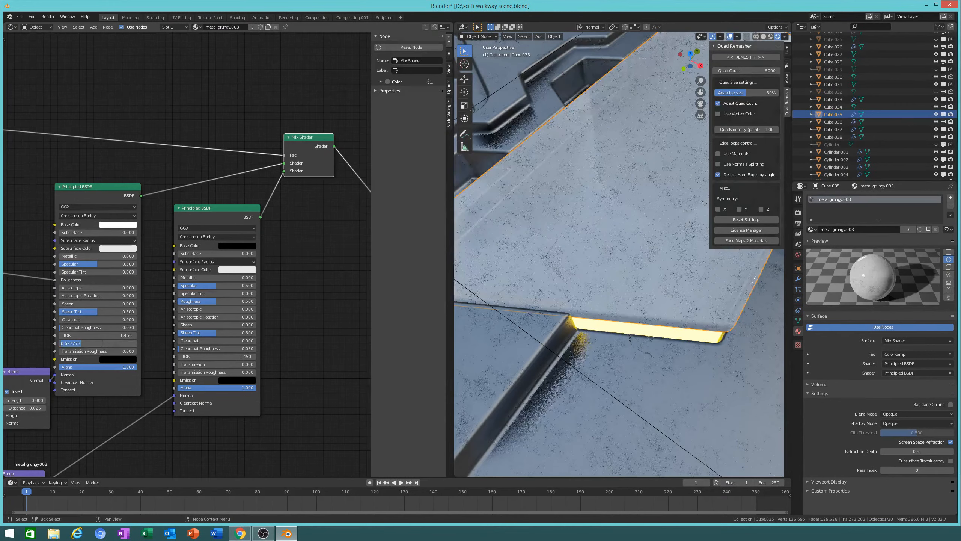
type("1")
key("Return")
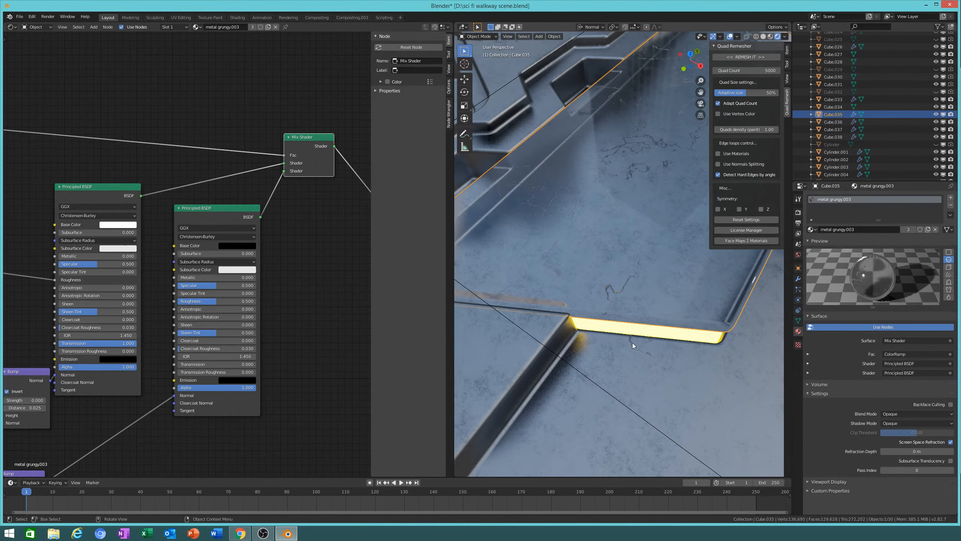
Step: Apply all transforms to the glass plate with Ctrl+A
middle_click_drag(632, 343, 637, 343)
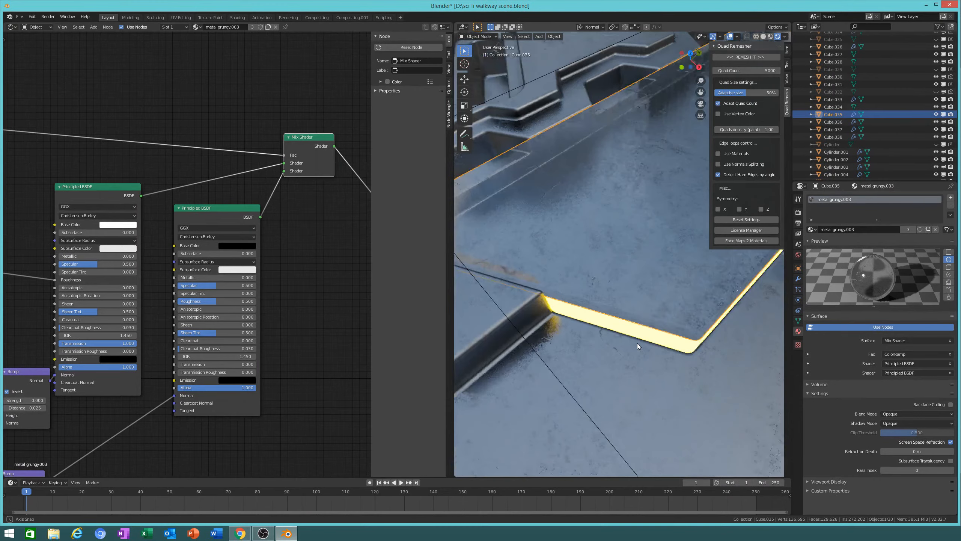
key("ctrl+a")
left_click(640, 365)
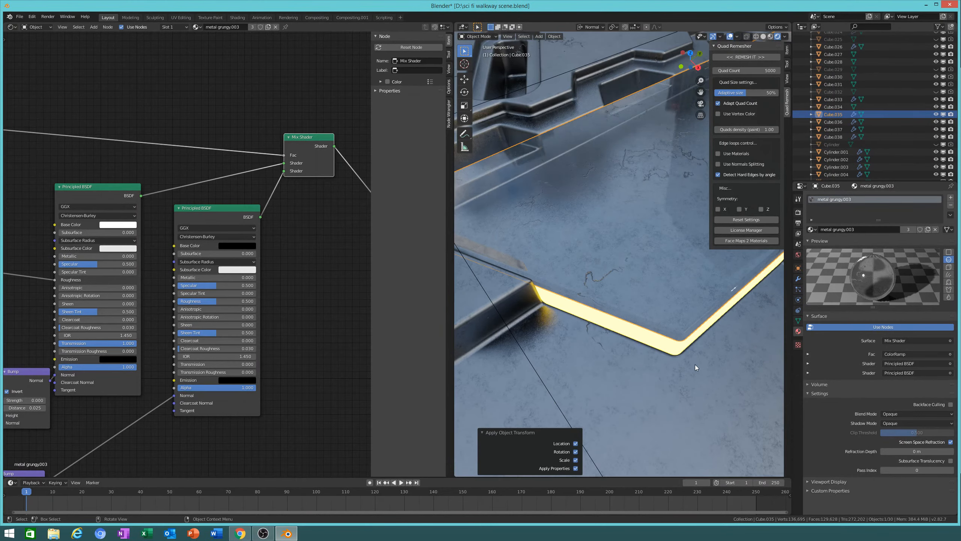
middle_click_drag(695, 365, 649, 330)
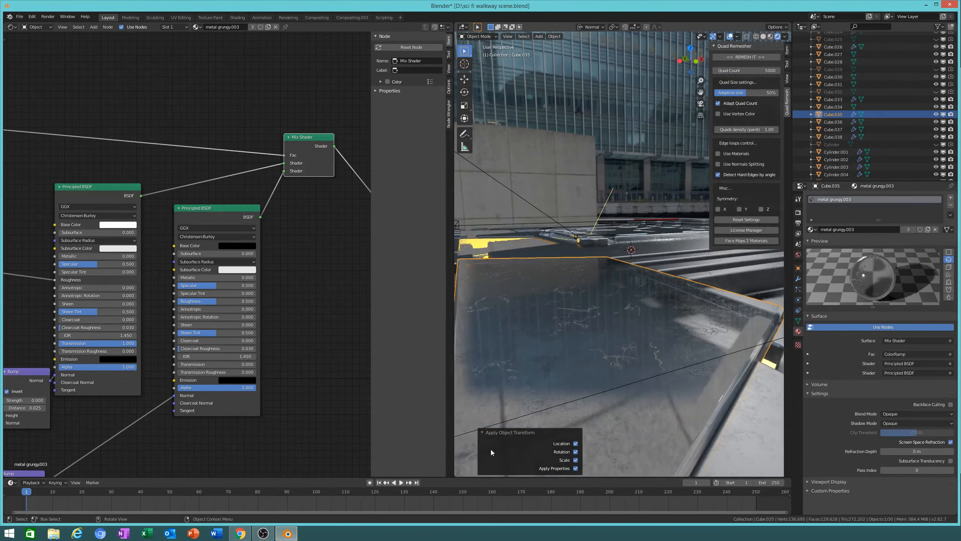
Step: Try a Refraction Depth of 2.1 m, reset it to 0 m, and select panel Cube.017
left_click(266, 537)
middle_click_drag(463, 365, 475, 347, "shift")
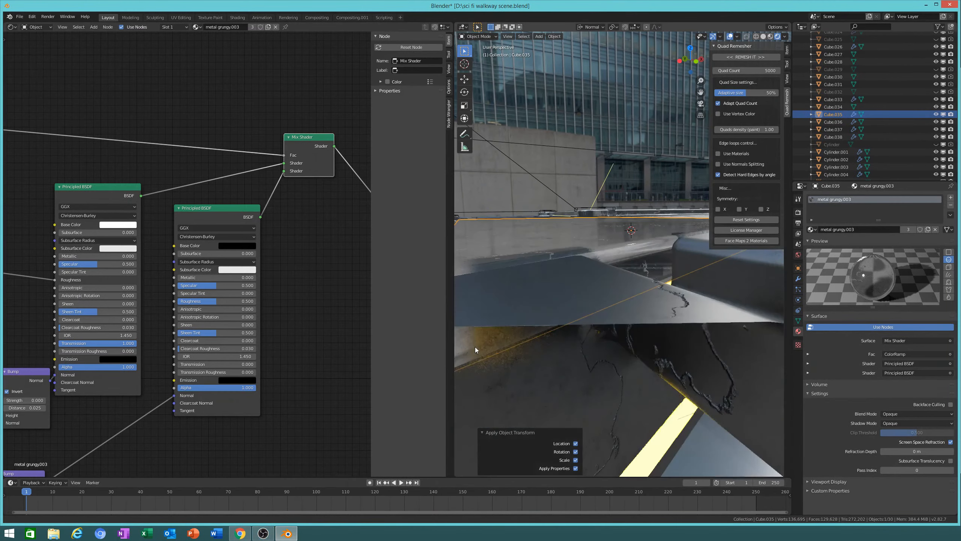
scroll(570, 367, "down", 2)
middle_click_drag(569, 368, 541, 419)
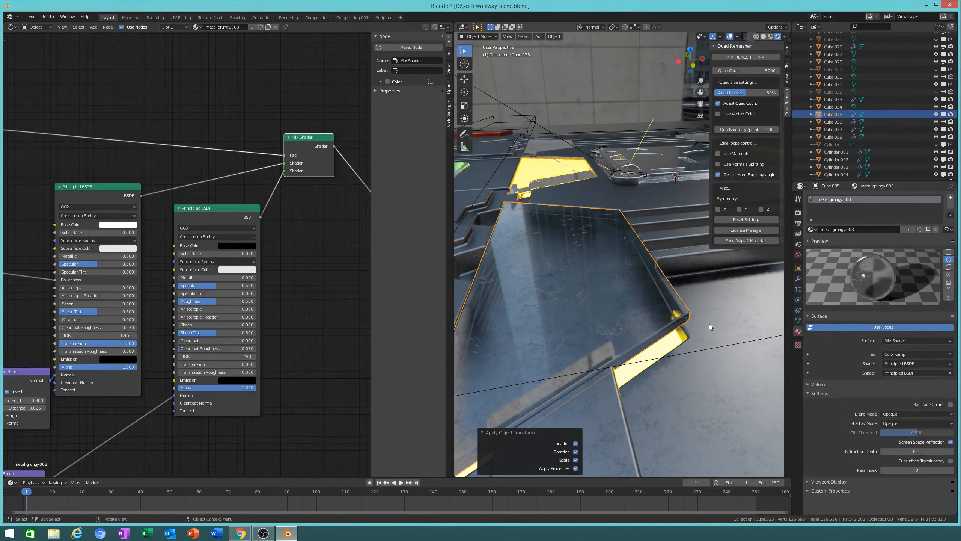
mouse_move(947, 450)
left_mouse_down()
mouse_move(957, 449)
mouse_move(947, 450)
left_mouse_up()
middle_click_drag(631, 317, 686, 361)
middle_click_drag(593, 330, 647, 330, "shift")
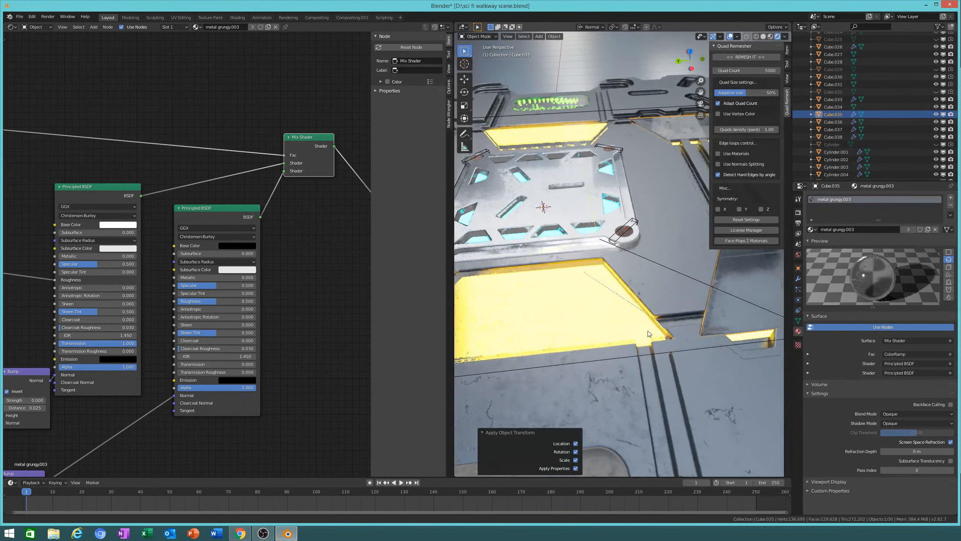
left_click(581, 322)
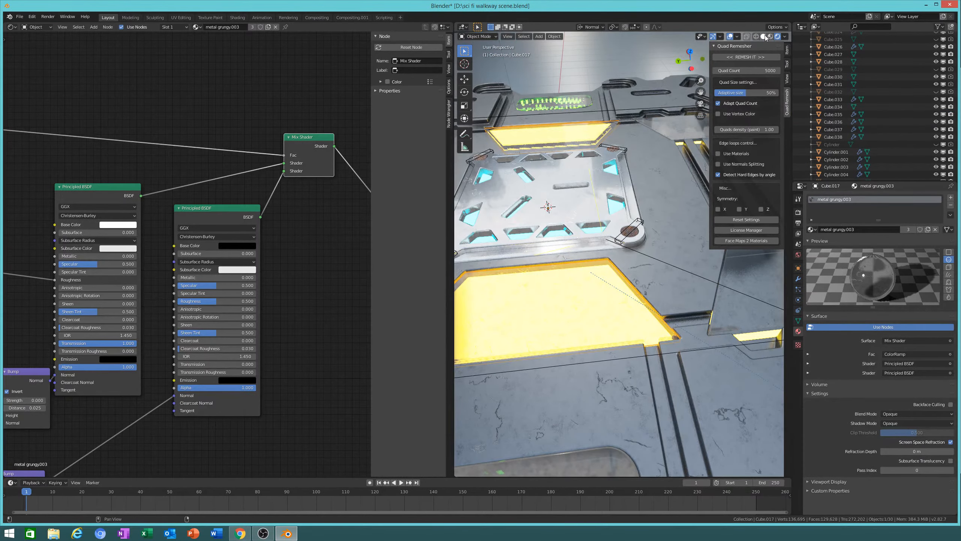
Step: In Solid shading, delete the selected panel and the front floor panel
left_click(763, 36)
mouse_move(678, 348)
middle_mouse_down()
mouse_move(709, 299)
mouse_move(690, 272)
mouse_move(516, 307)
mouse_move(665, 324)
middle_mouse_up()
key("x")
left_click(696, 282)
left_click(641, 324)
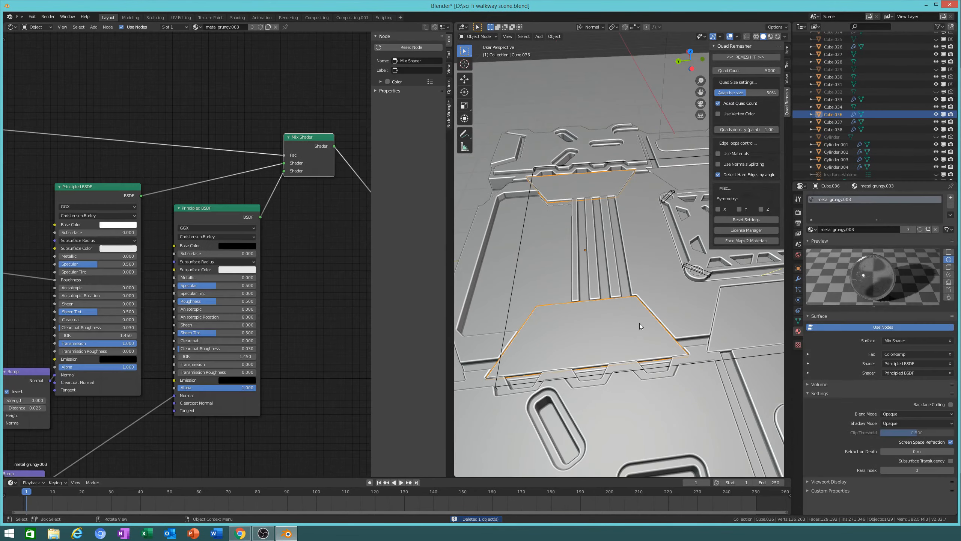
key("x")
left_click(598, 324)
Step: Duplicate the panel 3.54 m along Y into another slot, then start a second Y-constrained copy
left_click(741, 328)
middle_click_drag(745, 341, 694, 343, "shift")
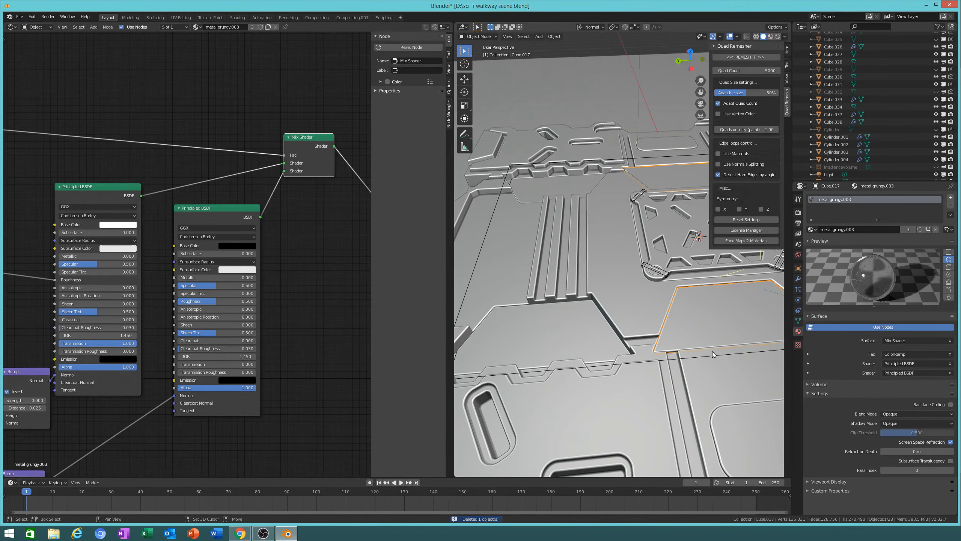
key("shift+d")
key("y")
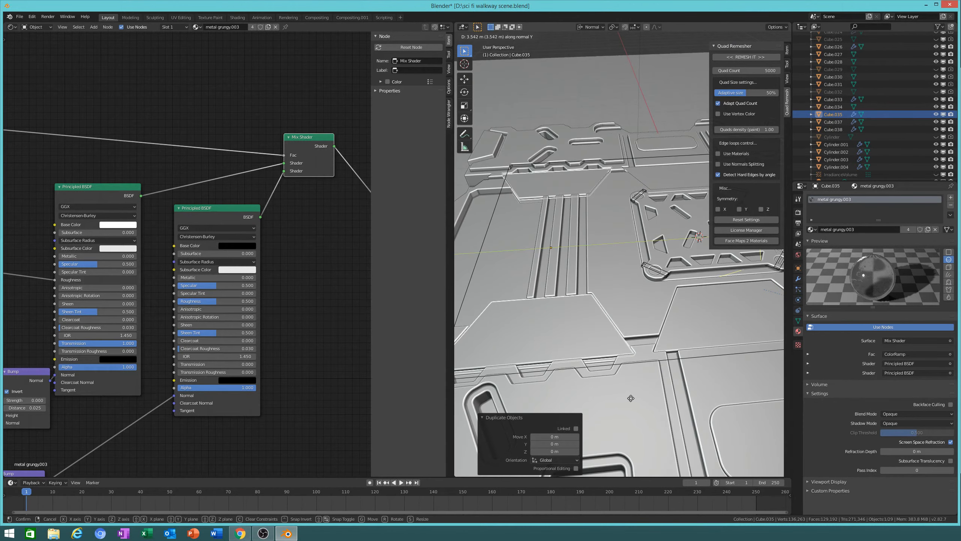
left_click(630, 398)
left_click(777, 36)
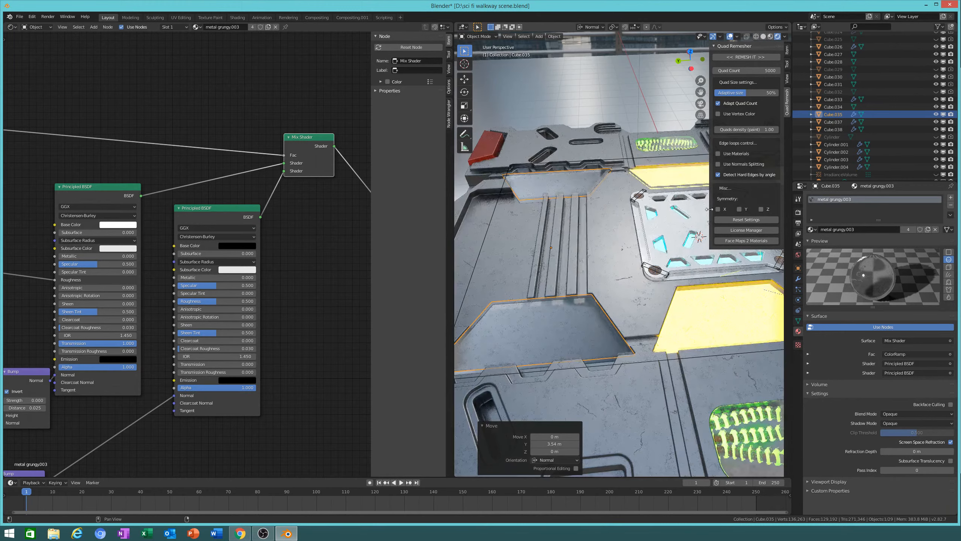
mouse_move(643, 333)
middle_mouse_down()
mouse_move(668, 349)
mouse_move(648, 357)
mouse_move(680, 376)
mouse_move(570, 384)
mouse_move(582, 357)
middle_mouse_up()
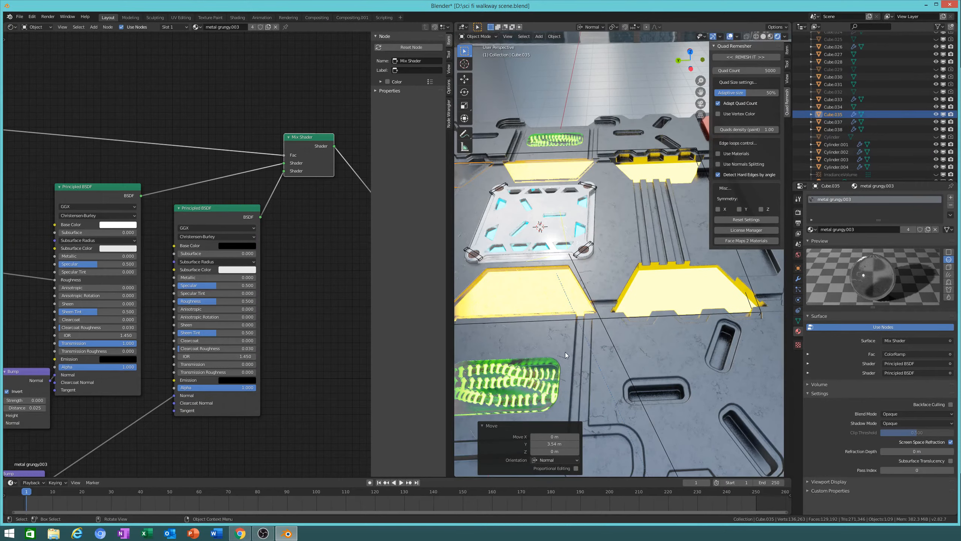
key("shift+d")
key("y")
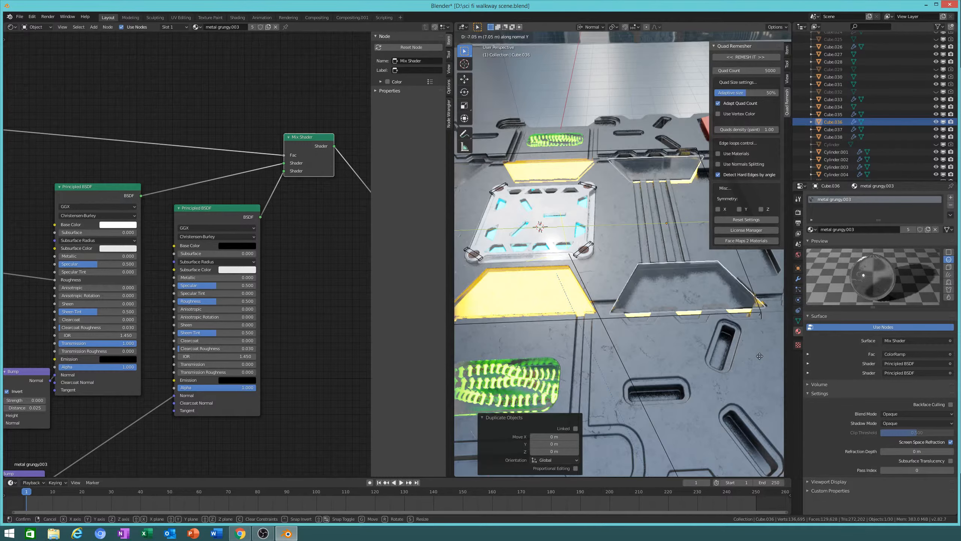
Step: Place duplicate Cube.036 at 7.08 m along Y and nudge it slightly along normal Z
left_click(759, 356)
middle_click_drag(760, 356, 634, 333)
key("g")
key("z")
left_click(639, 308)
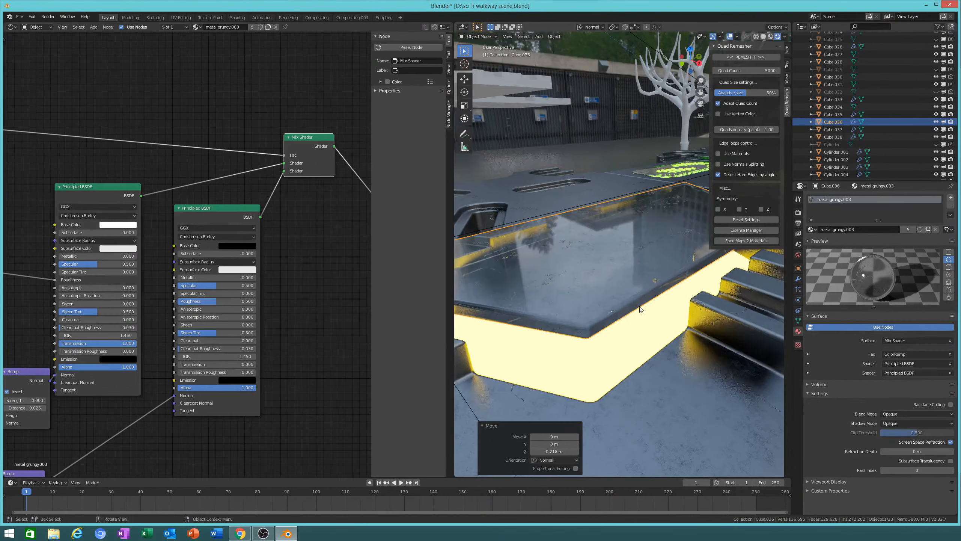
Step: Try raising the plate to 1.46 m along its normal, then undo it
scroll(640, 308, "down", 3)
key("g")
key("z")
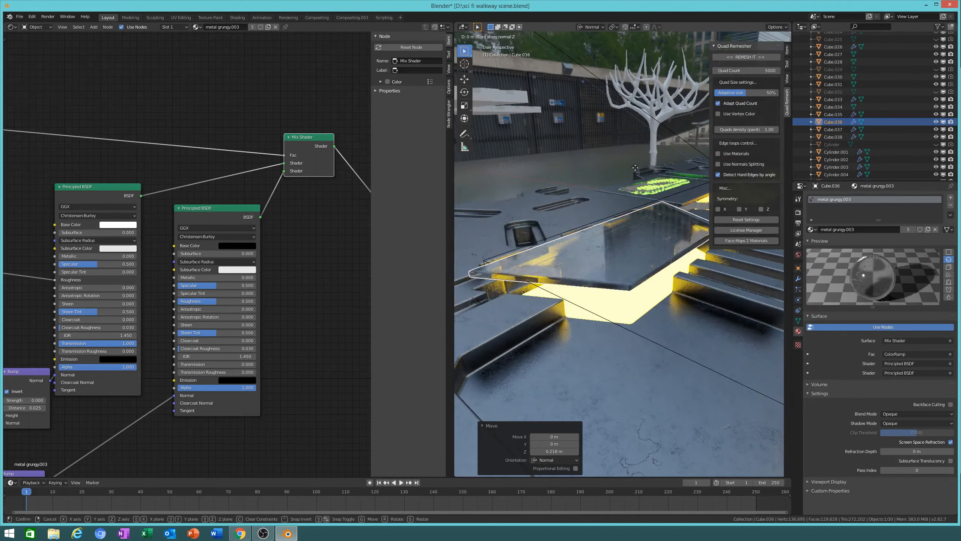
left_click(636, 137)
middle_click_drag(636, 137, 674, 251)
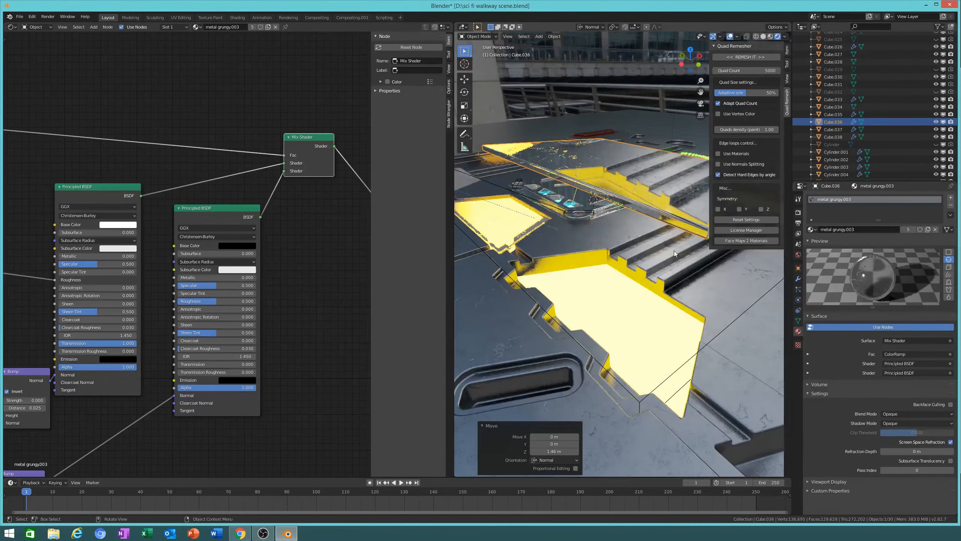
key("ctrl+z")
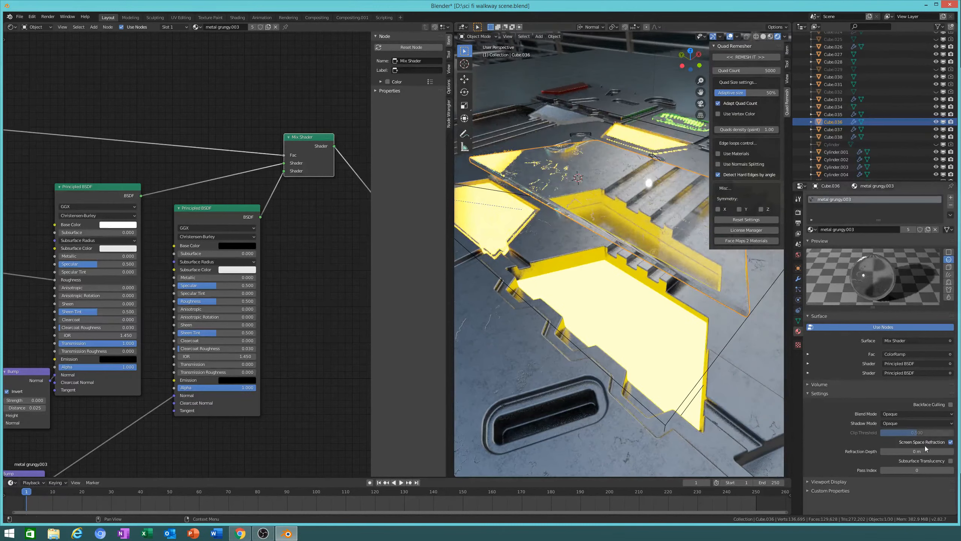
Step: Adjust the glass refraction depth and lower Cube.036 1.63 m along its normal Z
mouse_move(915, 451)
left_mouse_down()
mouse_move(931, 451)
mouse_move(914, 452)
left_mouse_up()
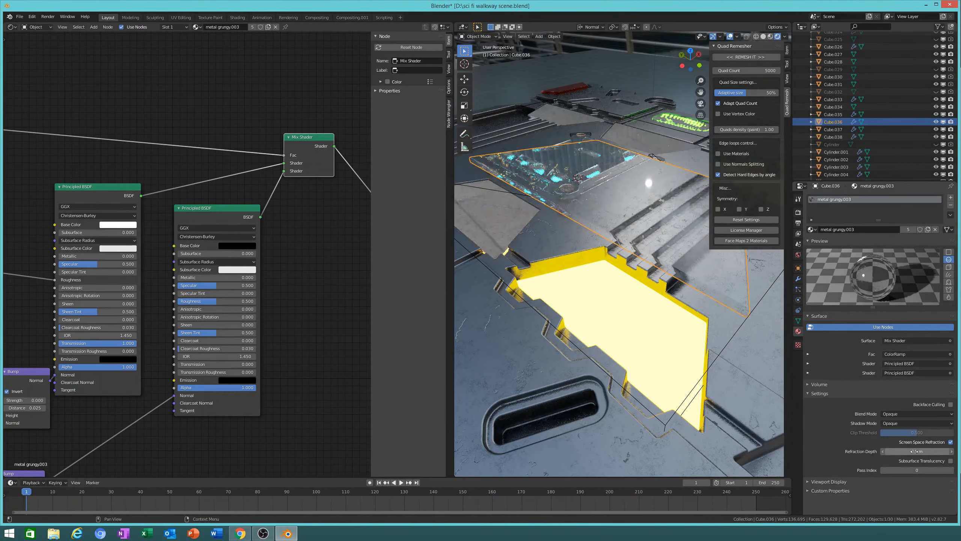
key("g")
key("z")
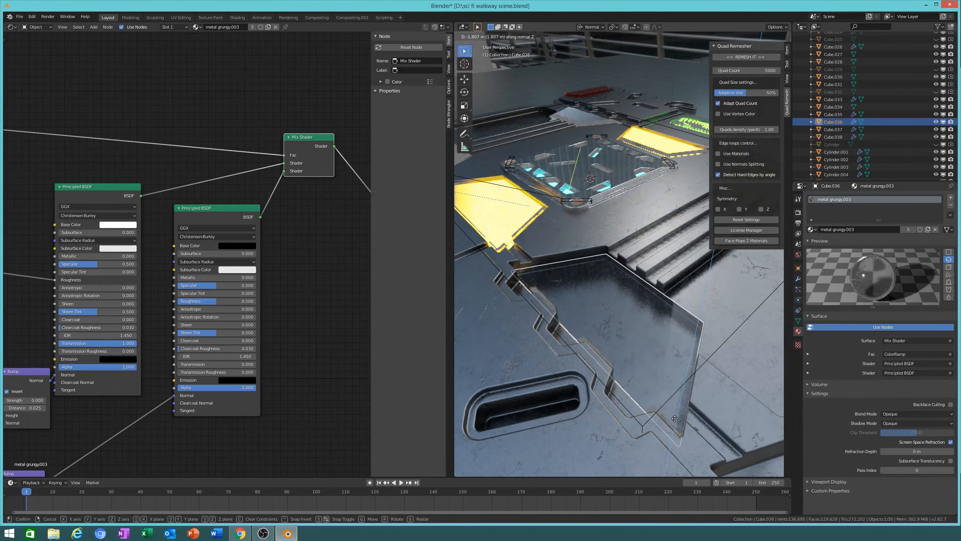
left_click(688, 422)
middle_click_drag(689, 423, 704, 379)
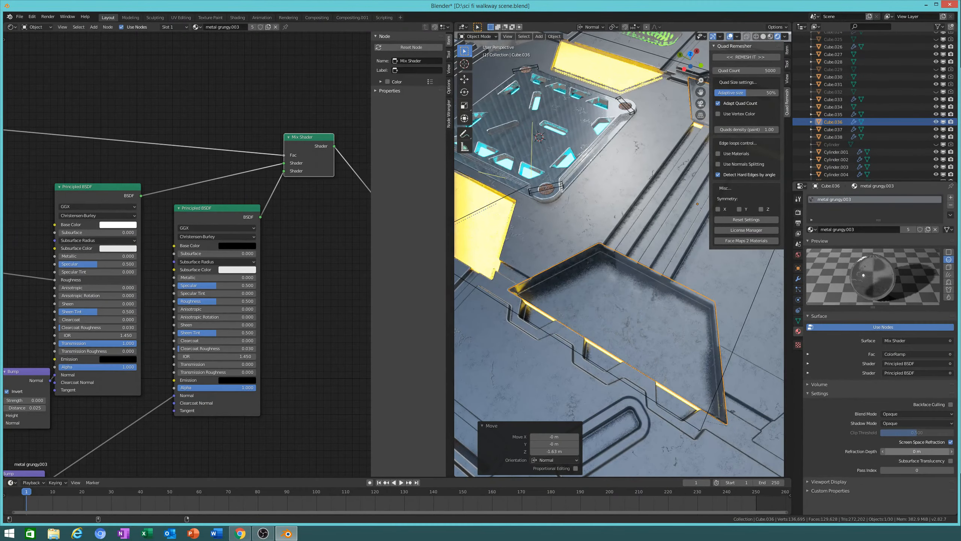
Step: Enable Backface Culling on the glass material and Bent Normals in Eevee Ambient Occlusion, then enter Edit Mode
left_click(951, 404)
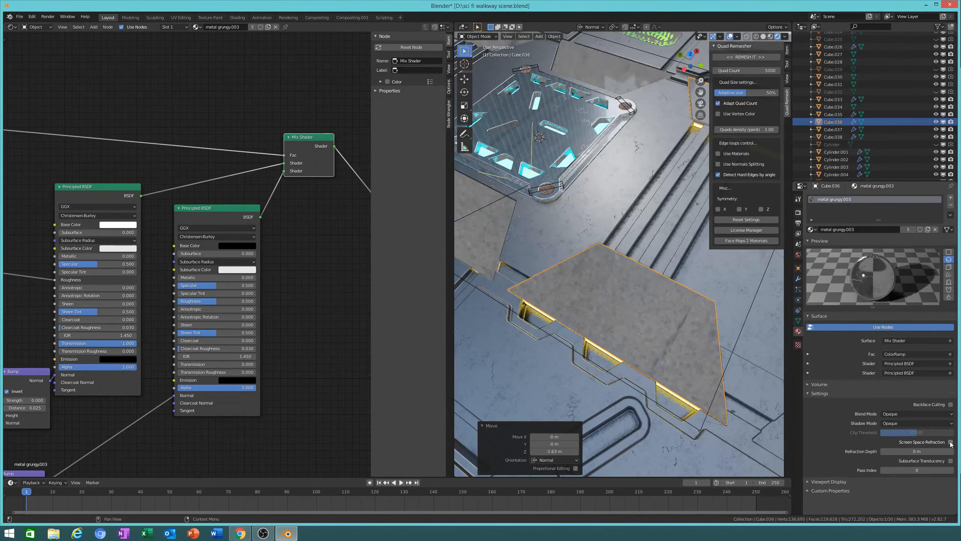
left_click(799, 212)
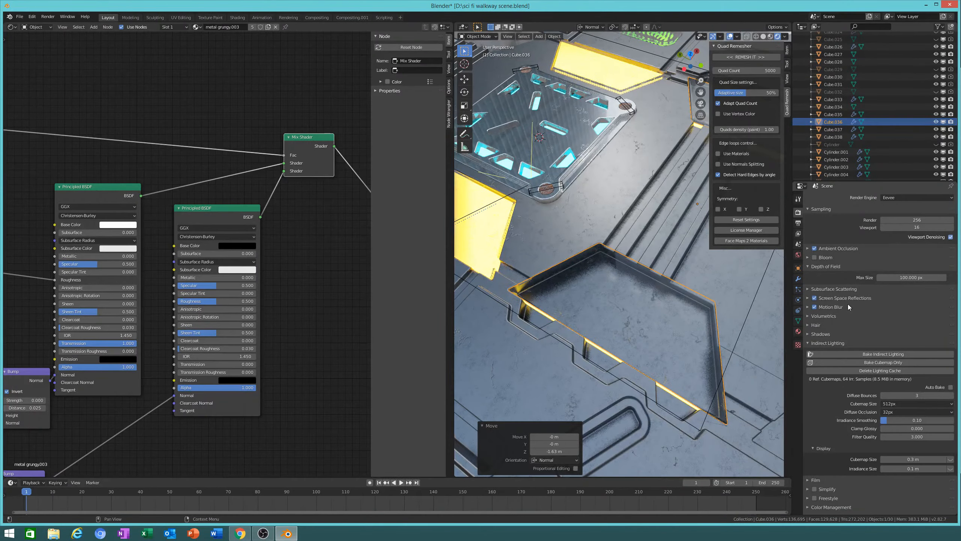
left_click(826, 257)
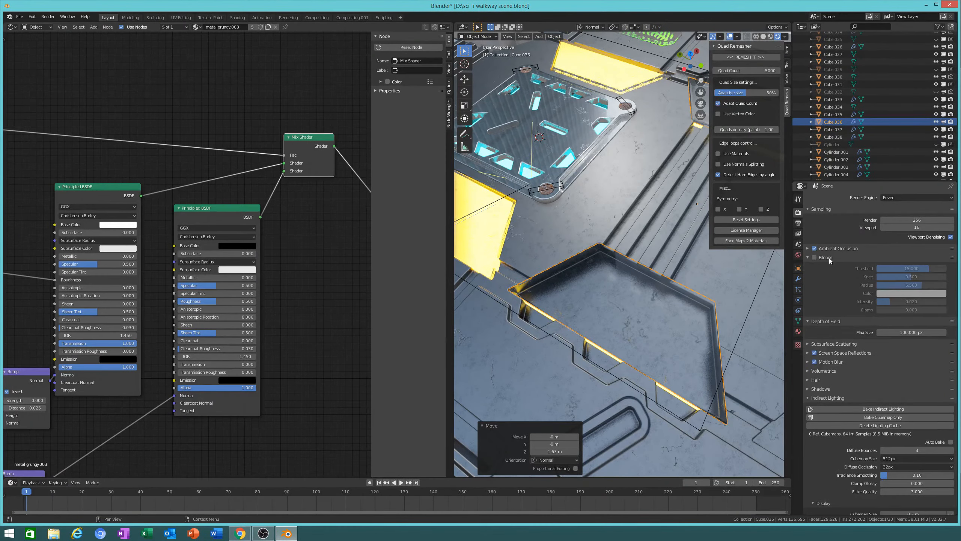
left_click(832, 248)
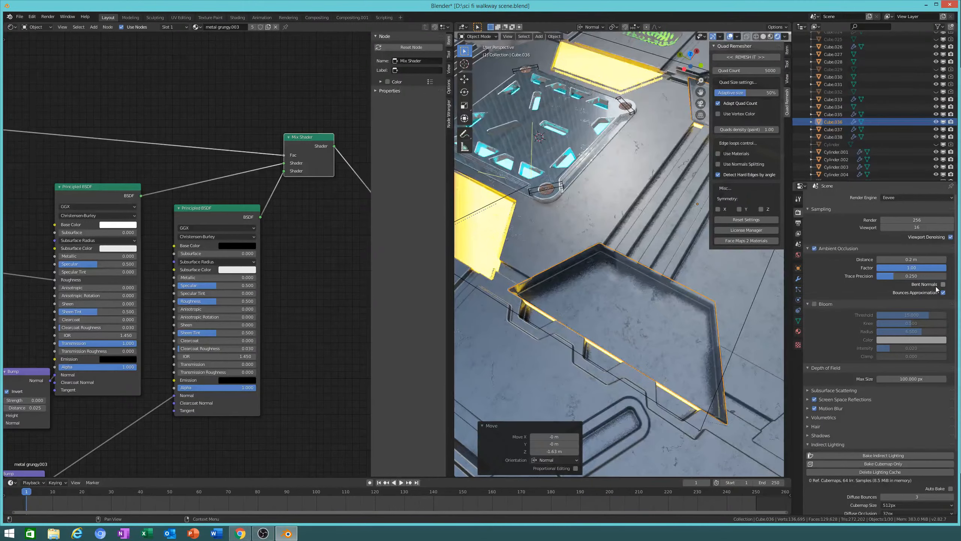
left_click(935, 286)
middle_click_drag(628, 325, 651, 342)
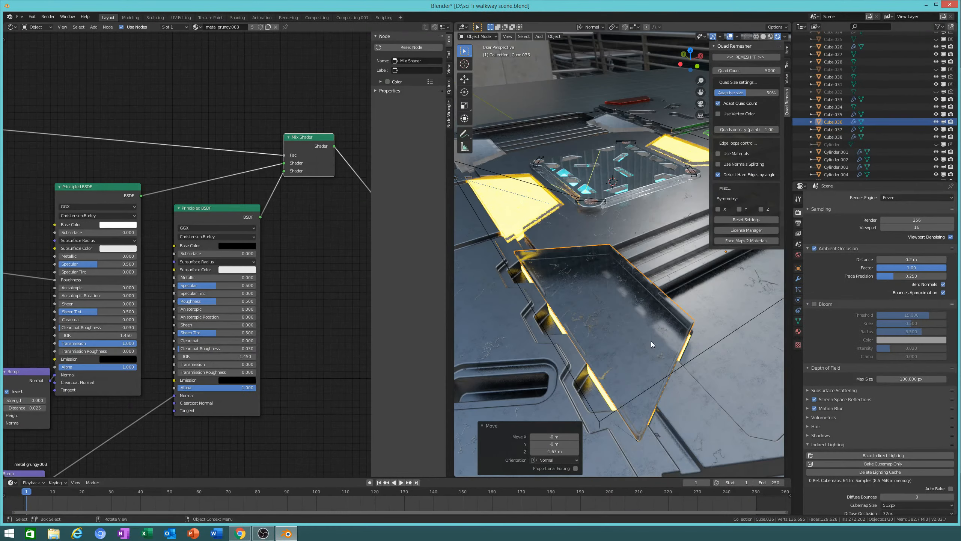
key("Tab")
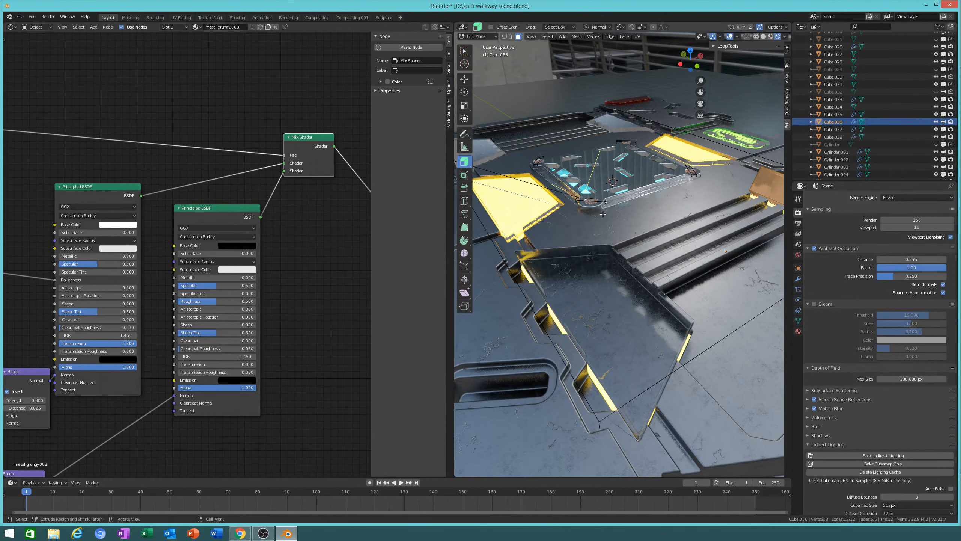
Step: Apply Cube.036's Mirror modifier in Object Mode so only the Bevel modifier remains
middle_click_drag(602, 214, 774, 290)
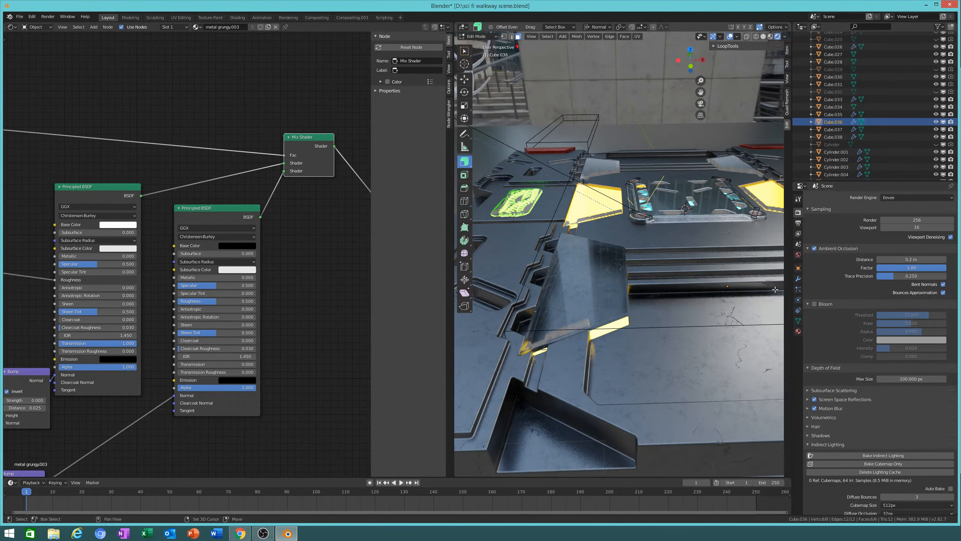
left_click(798, 278)
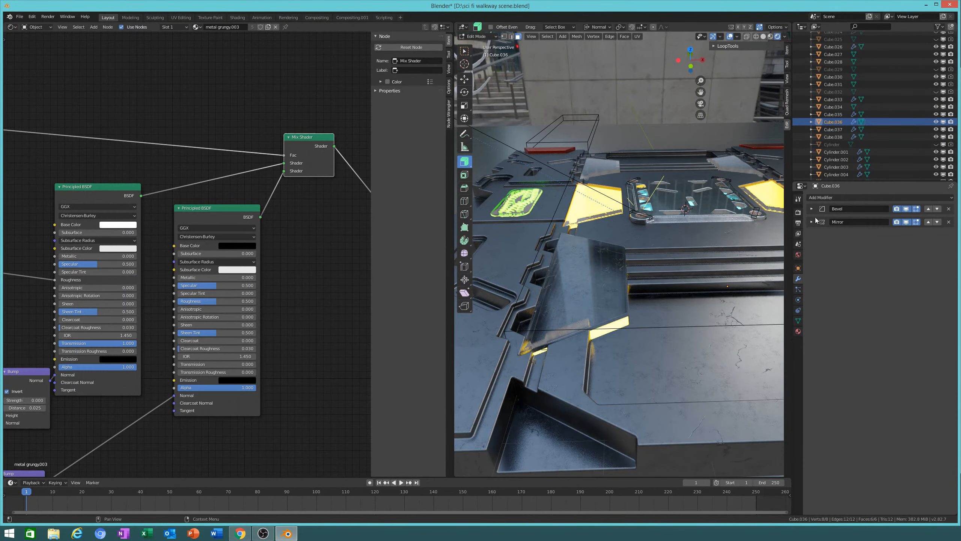
left_click(811, 222)
left_click(843, 232)
key("Tab")
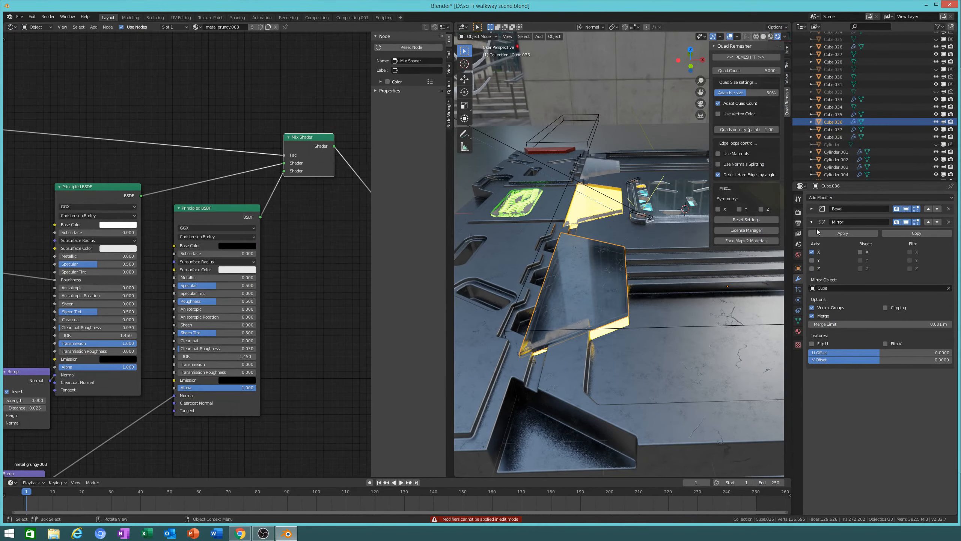
left_click(835, 231)
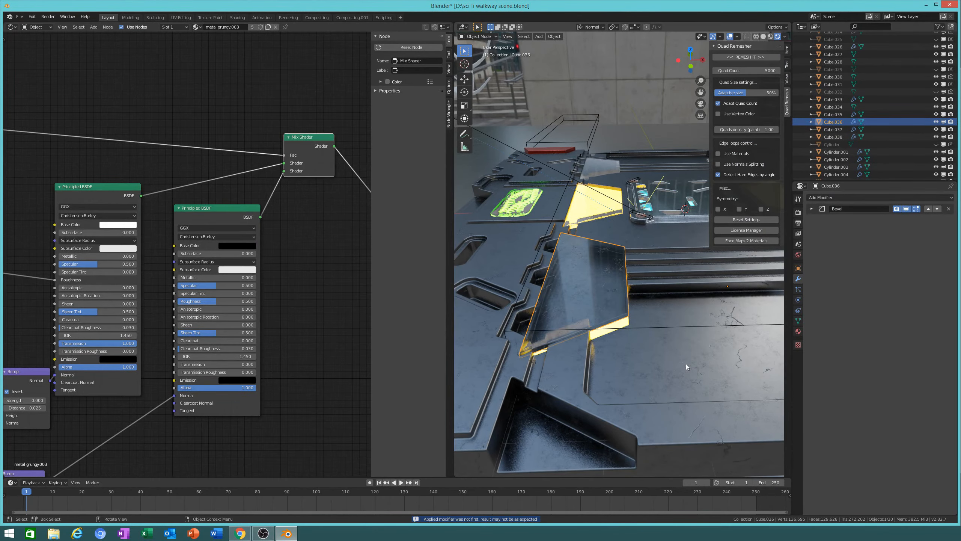
middle_click_drag(650, 356, 730, 323)
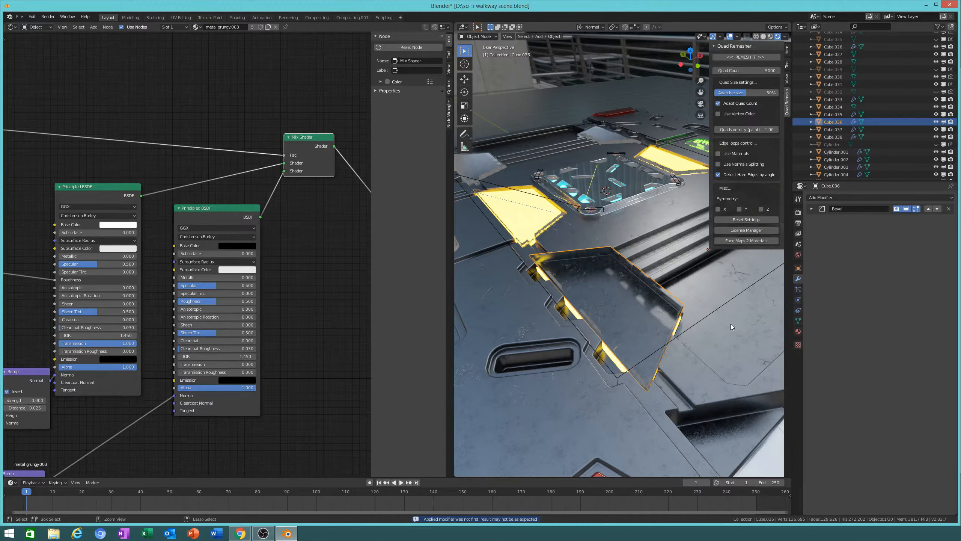
key("ctrl+z")
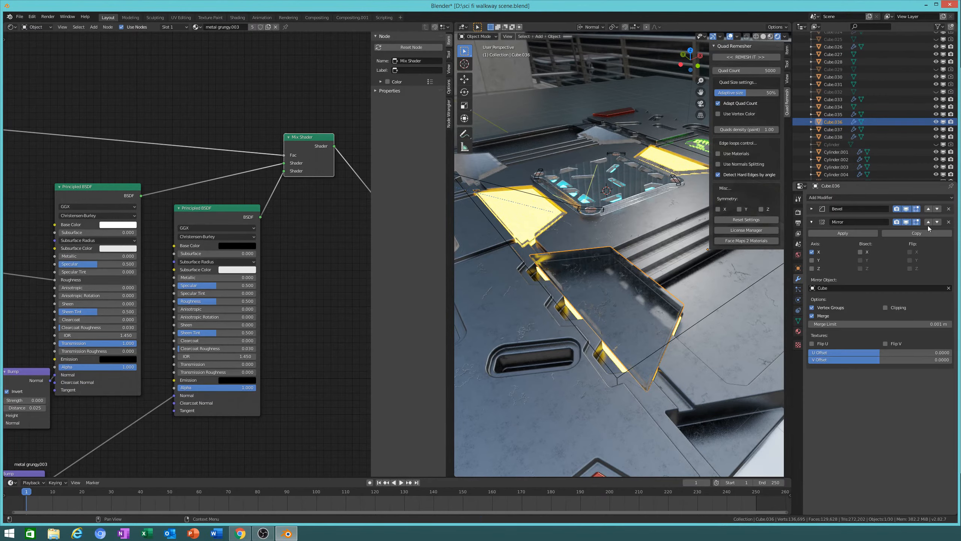
key("ctrl+shift+z")
middle_click_drag(625, 309, 769, 57)
Step: In Edit Mode with solid shading, select one linked plate piece and move it along Z
key("g")
right_click(657, 293)
key("Tab")
key("alt+a")
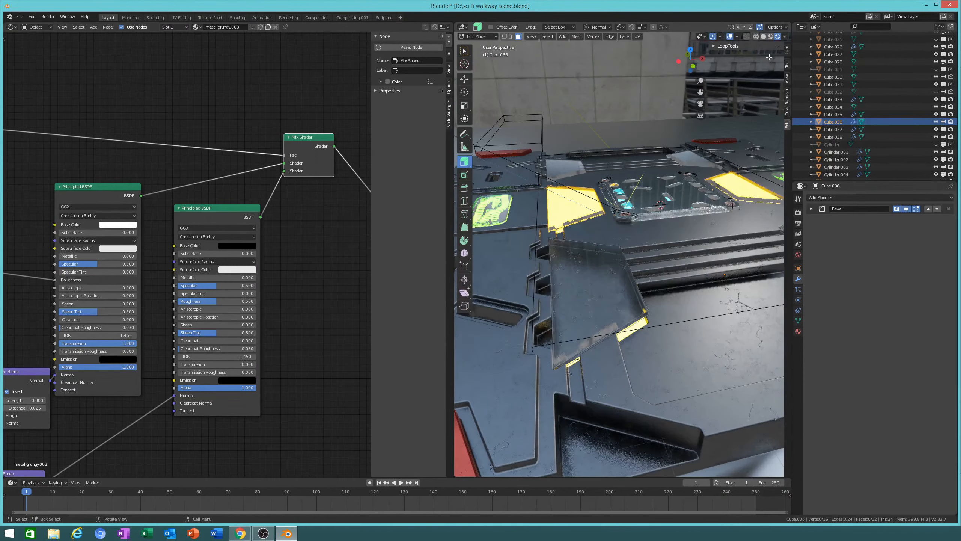
left_click(763, 37)
middle_click_drag(736, 341, 675, 384)
scroll(702, 357, "up", 2)
key("l")
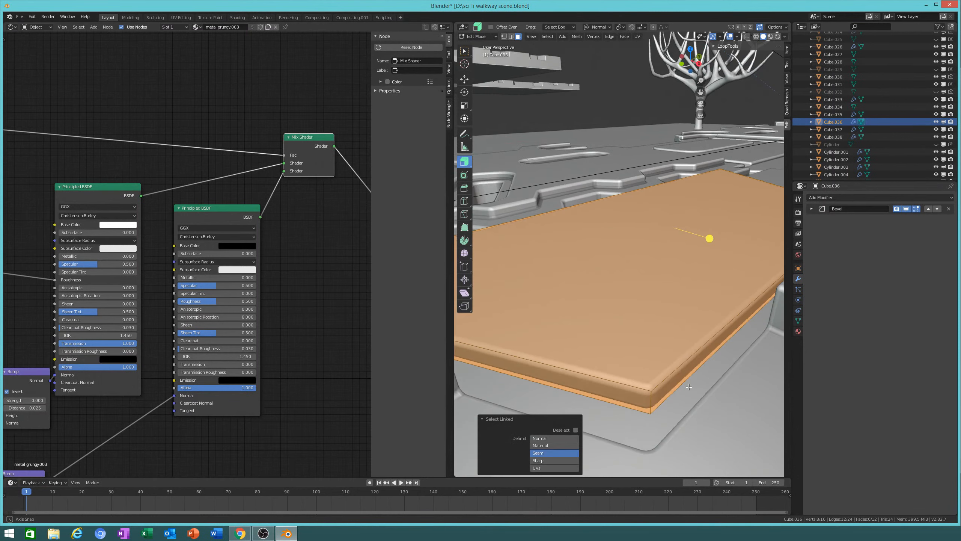
key("g")
key("z")
left_click(685, 324)
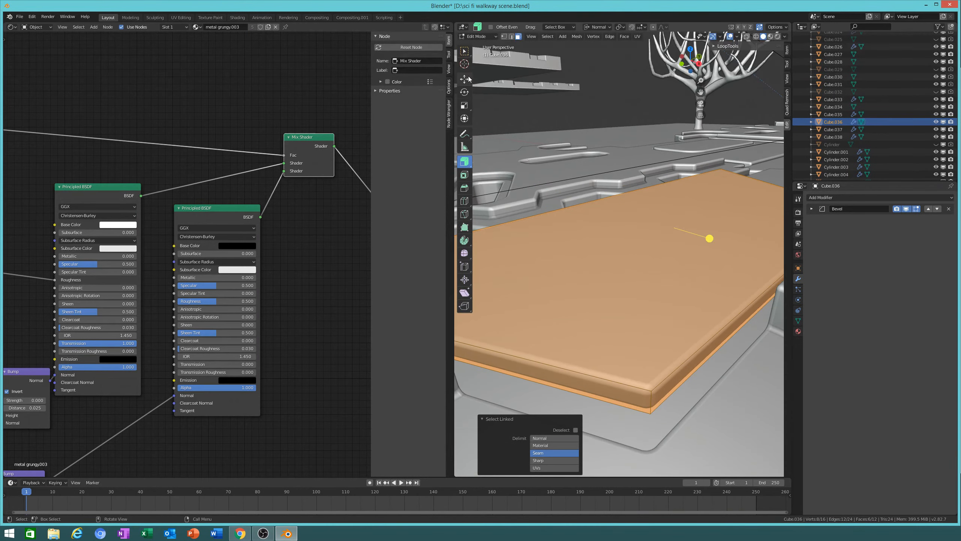
Step: Set the transform orientation to Global and raise the plate piece 0.985 m along Z
left_click(465, 79)
key("KP_Decimal")
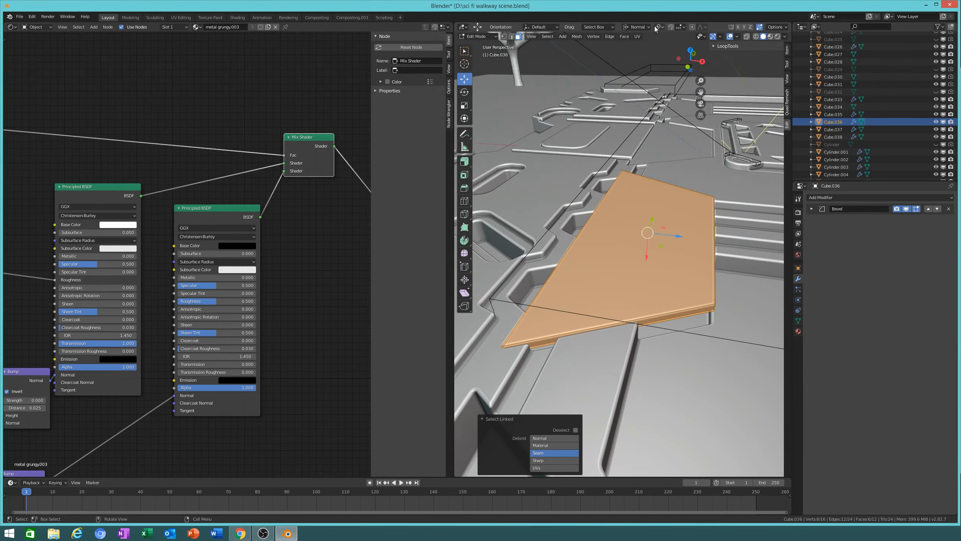
left_click(640, 28)
left_click(640, 48)
key("g")
key("z")
left_click(742, 308)
middle_click_drag(742, 307, 628, 273)
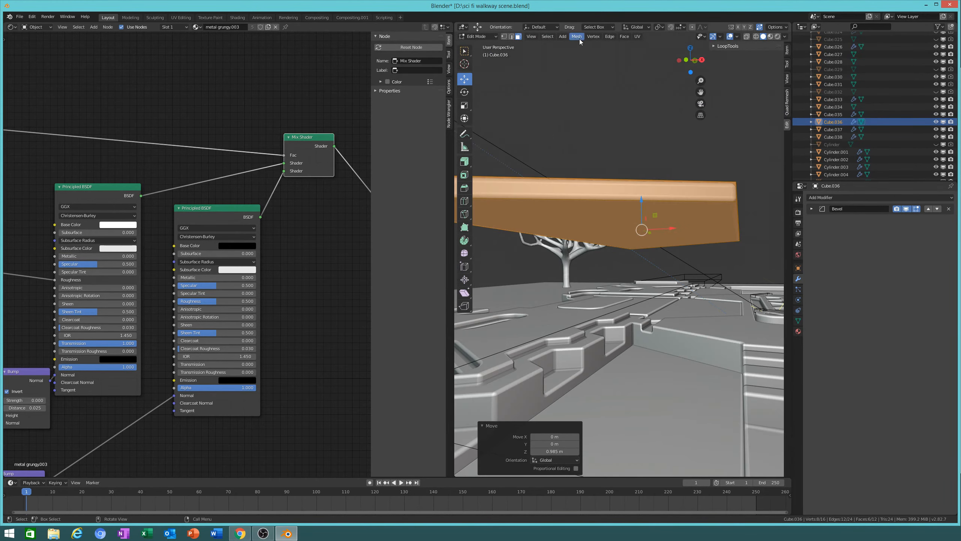
Step: Recalculate the plate's normals and return to Object Mode
left_click(578, 36)
left_click(651, 145)
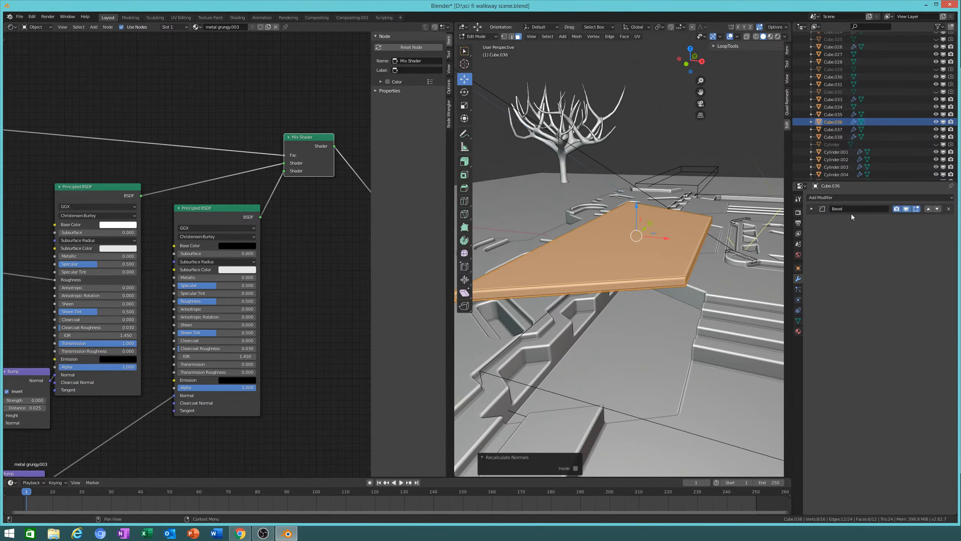
left_click(811, 210)
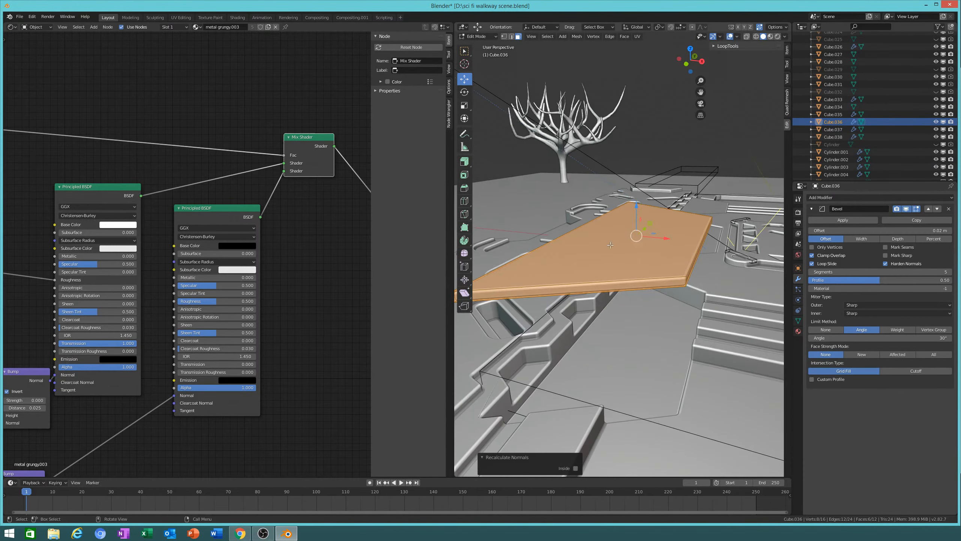
key("Tab")
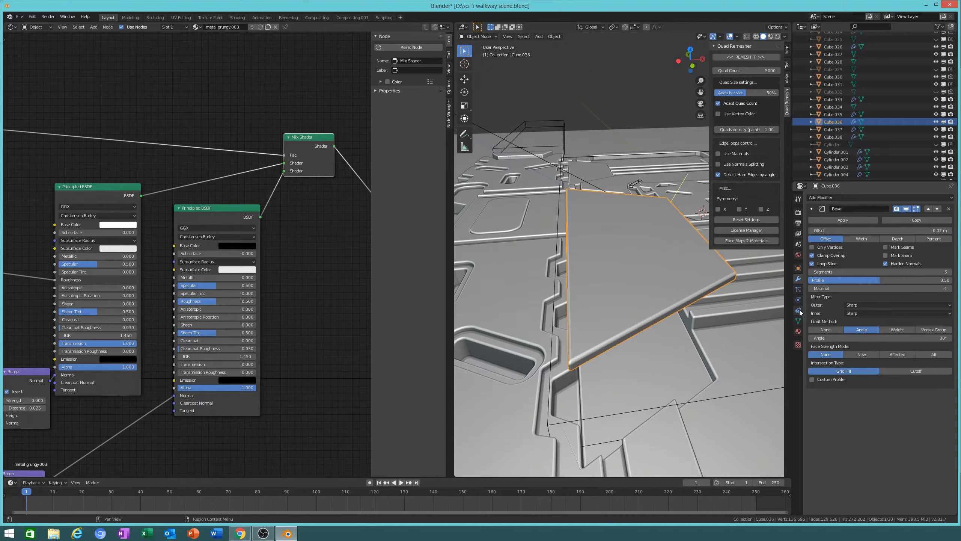
Step: In Material Preview shading, raise two yellow glowing emissive panels along Z
left_click(798, 331)
left_click(771, 36)
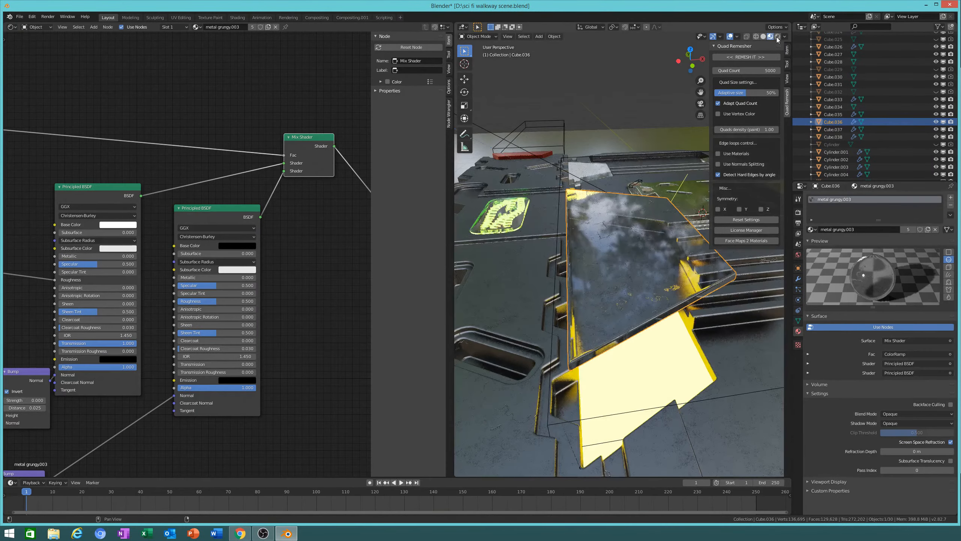
mouse_move(636, 296)
middle_mouse_down()
mouse_move(660, 394)
mouse_move(674, 395)
mouse_move(611, 355)
mouse_move(601, 397)
mouse_move(614, 400)
mouse_move(618, 378)
mouse_move(586, 316)
mouse_move(618, 342)
middle_mouse_up()
scroll(643, 316, "up", 3)
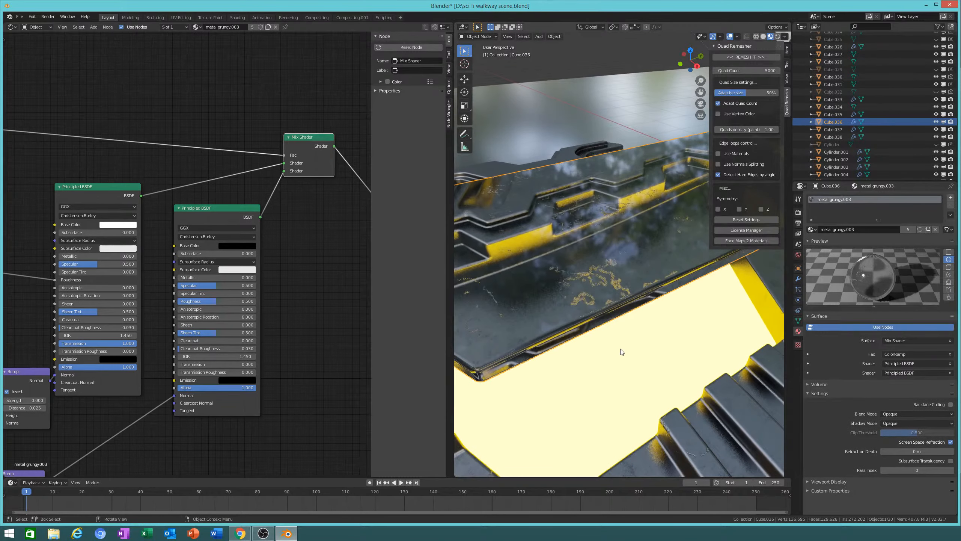
left_click(620, 352)
key("g")
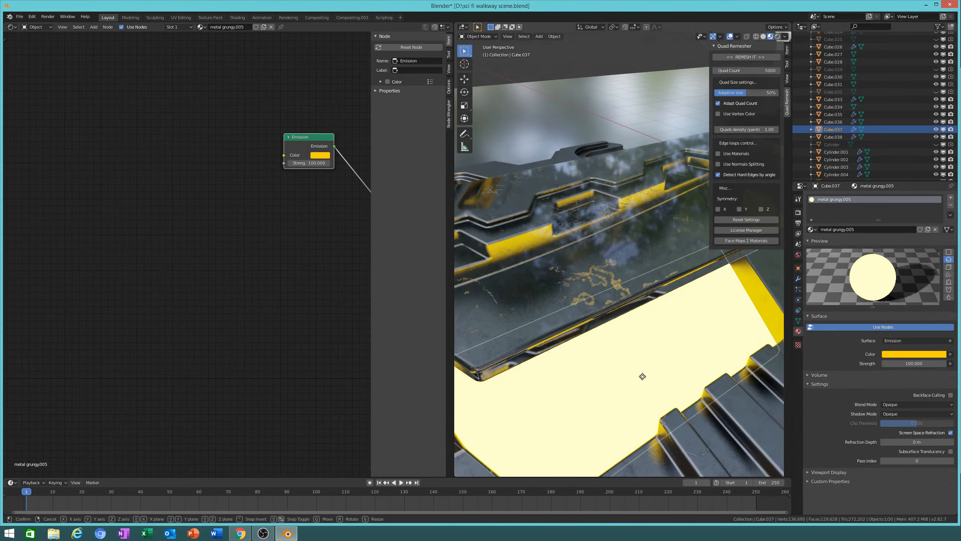
key("z")
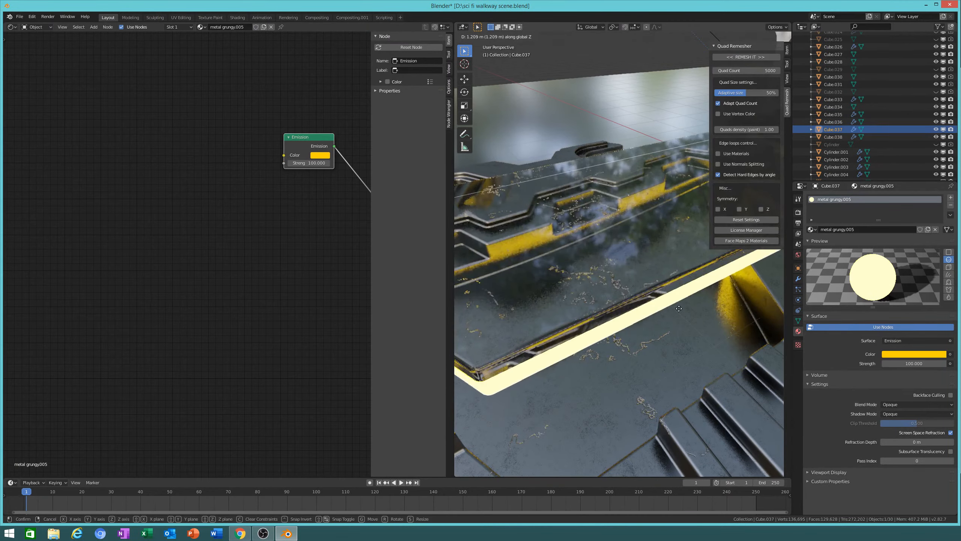
left_click(684, 327)
middle_click_drag(673, 332, 579, 330)
left_click(578, 330)
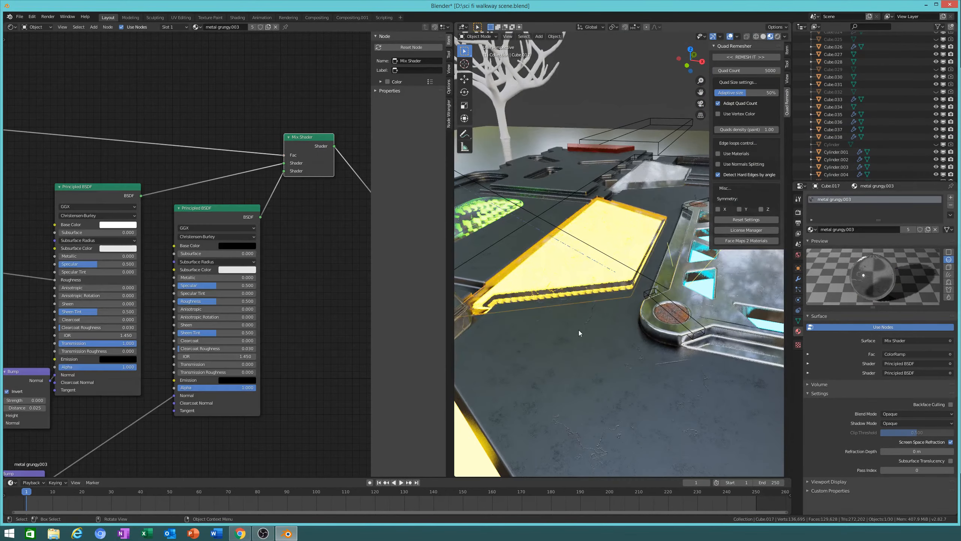
key("g")
key("z")
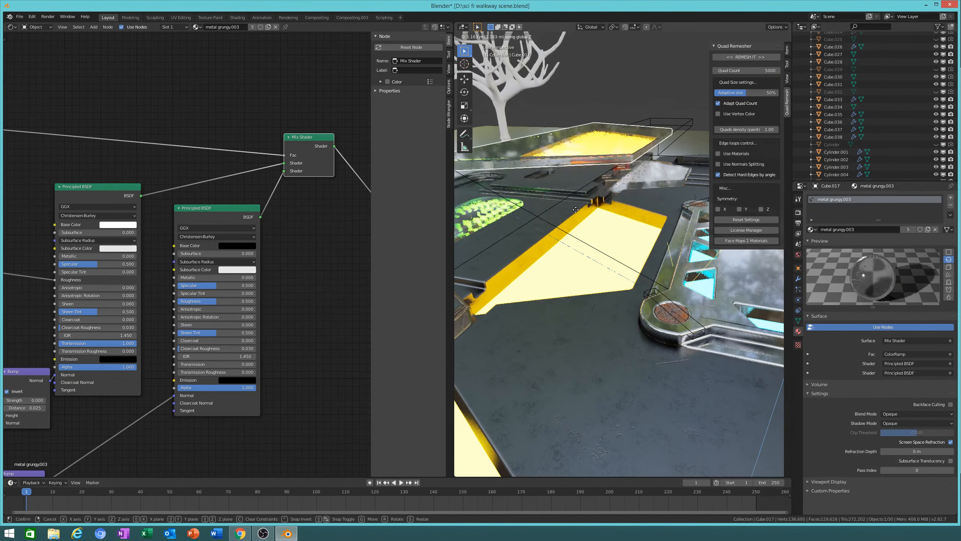
left_click(585, 231)
Step: Select the dark plate Cube.036 and bring its Material Output node into view
middle_click_drag(584, 230, 561, 287)
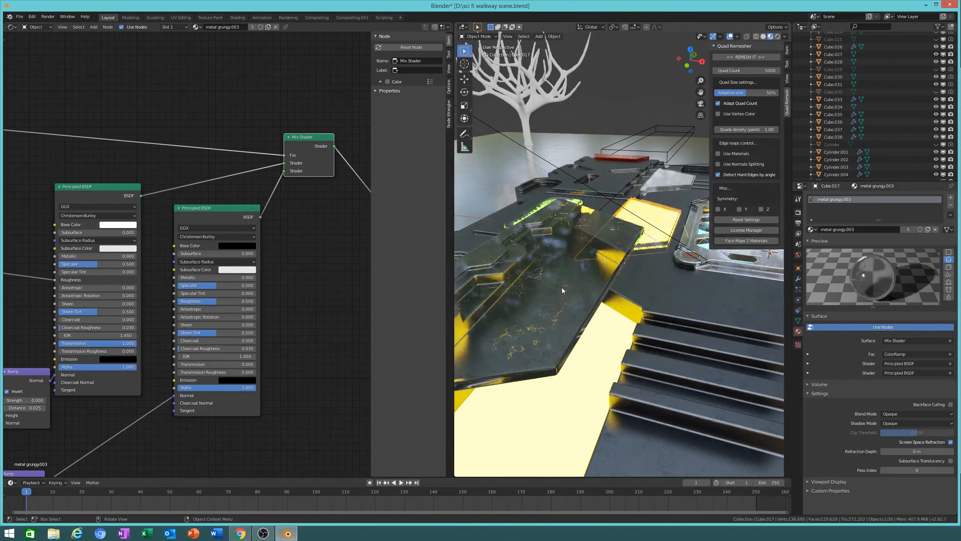
left_click(561, 287)
middle_click_drag(255, 69, 160, 94)
left_click(93, 27)
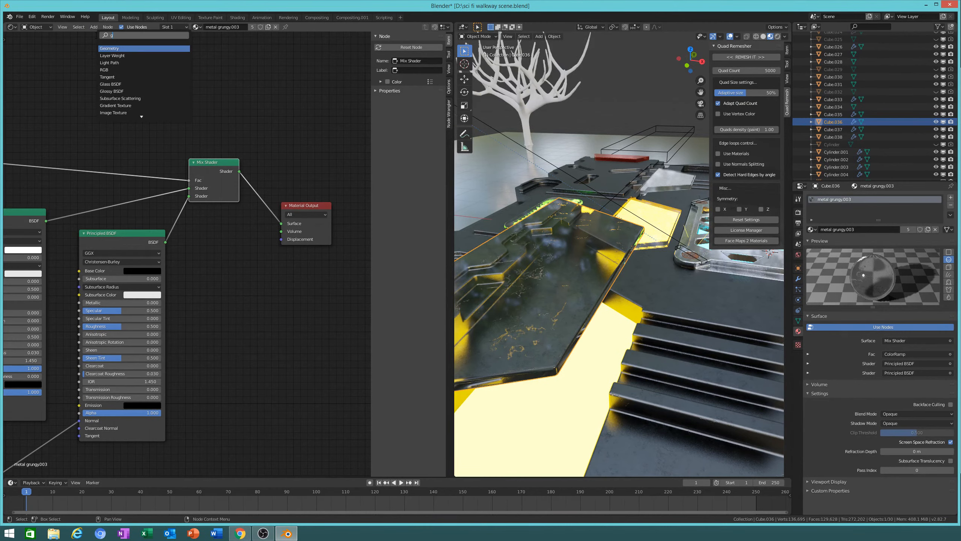
Step: Add a Glass BSDF node and link it to the Material Output surface
left_click(93, 36)
type("gla")
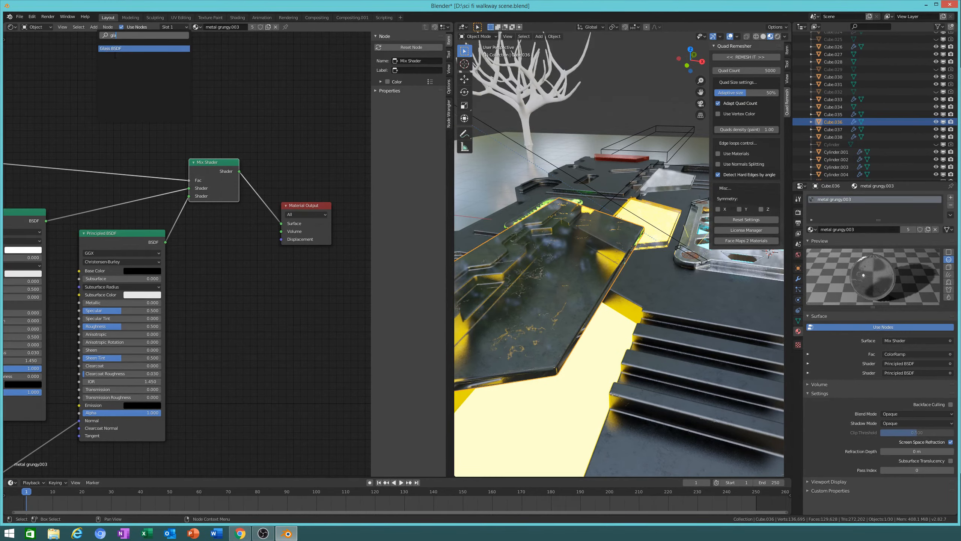
left_click(115, 49)
left_click(160, 62)
left_click_drag(213, 73, 284, 223)
middle_click_drag(542, 248, 569, 268)
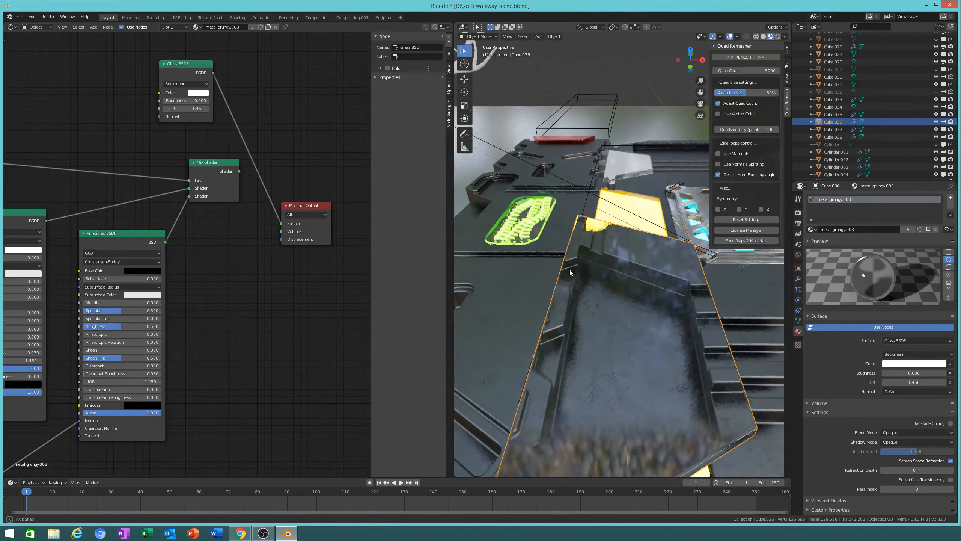
left_click_drag(239, 172, 281, 224)
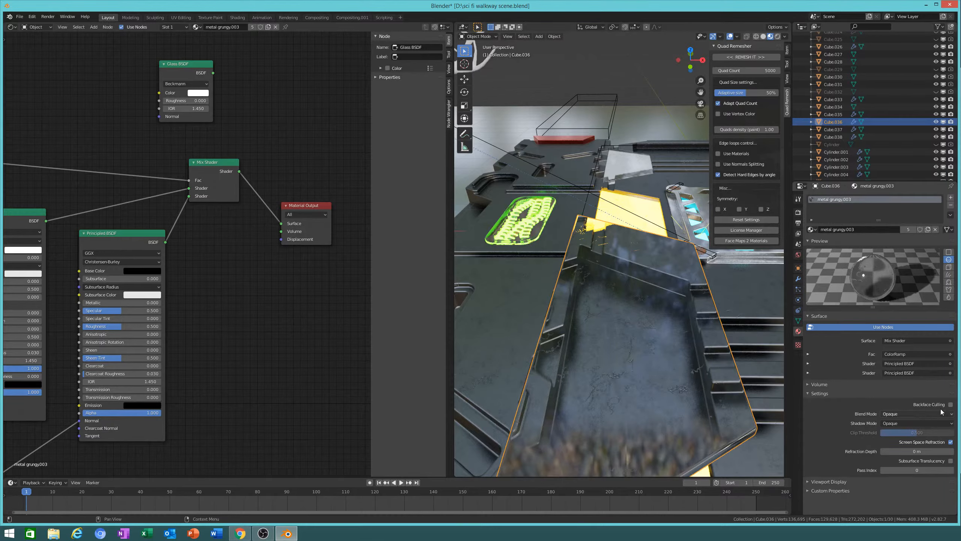
Step: Toggle Screen Space Refraction off and on, then view the walkway in Rendered shading
left_click(948, 443)
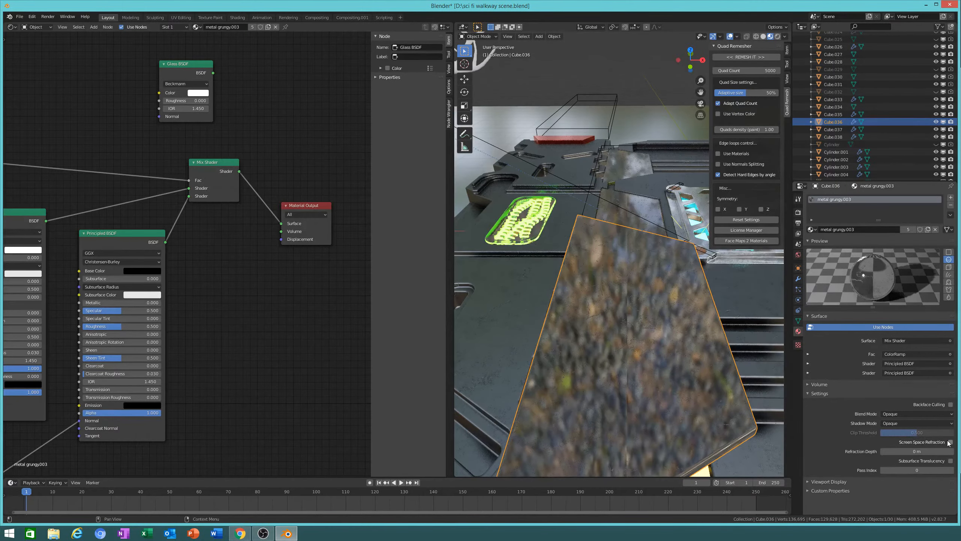
left_click(947, 443)
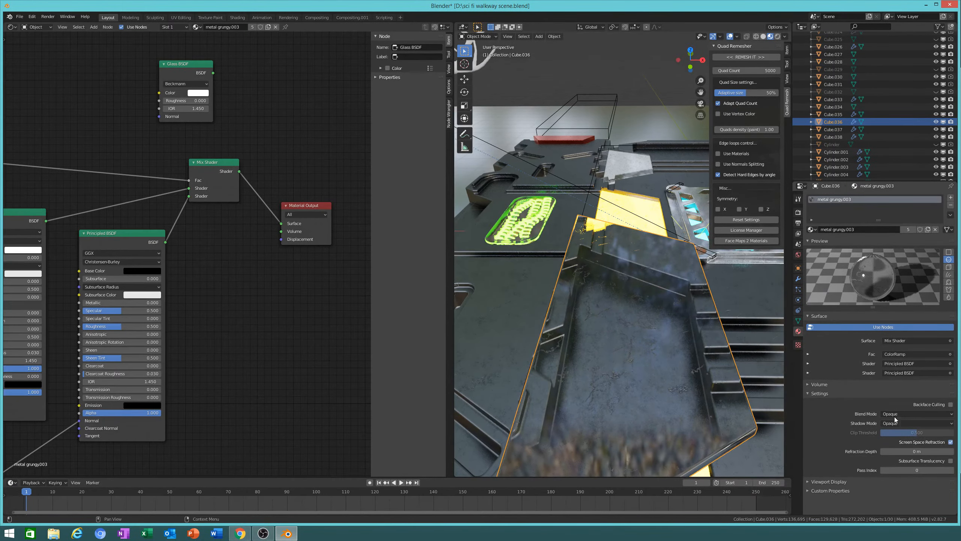
left_click(777, 37)
mouse_move(582, 272)
middle_mouse_down()
mouse_move(568, 272)
mouse_move(573, 279)
middle_mouse_up()
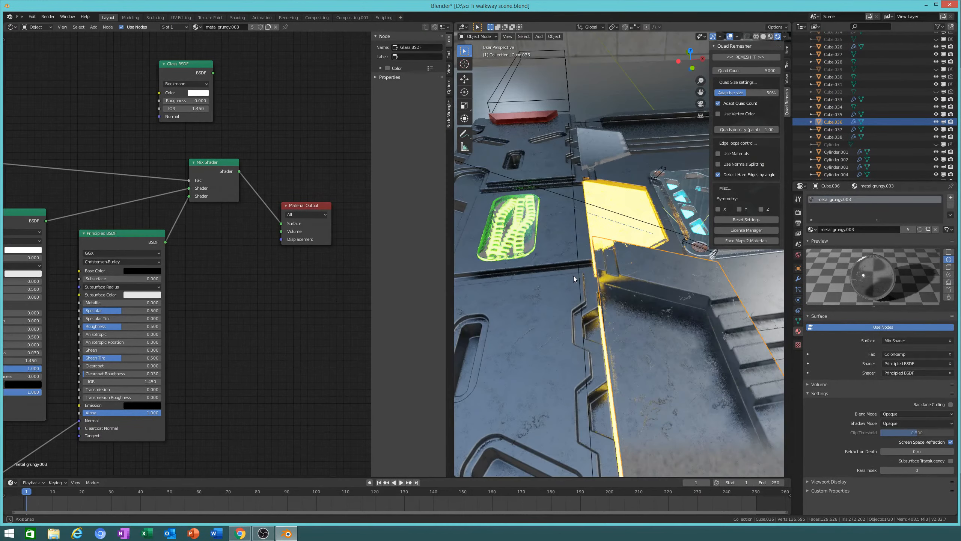
left_click(826, 482)
left_click(822, 393)
left_click(820, 385)
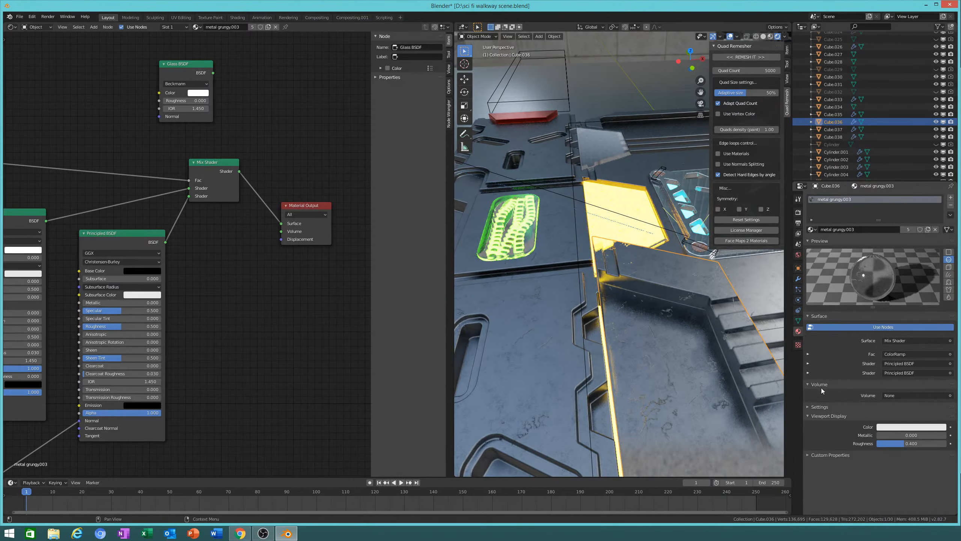
left_click(823, 406)
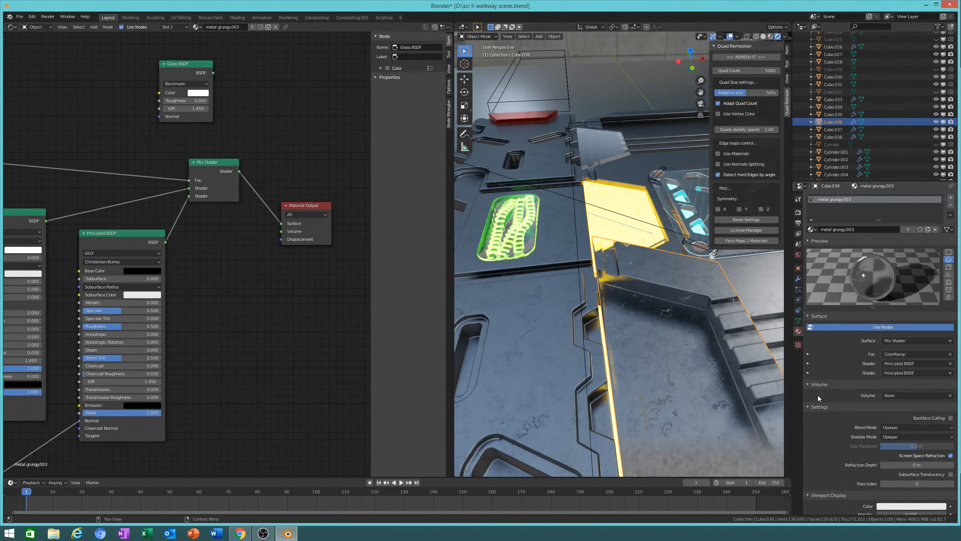
scroll(818, 395, "down", 5)
Step: Hide Cube.036's Bevel modifier in the viewport
left_click(798, 320)
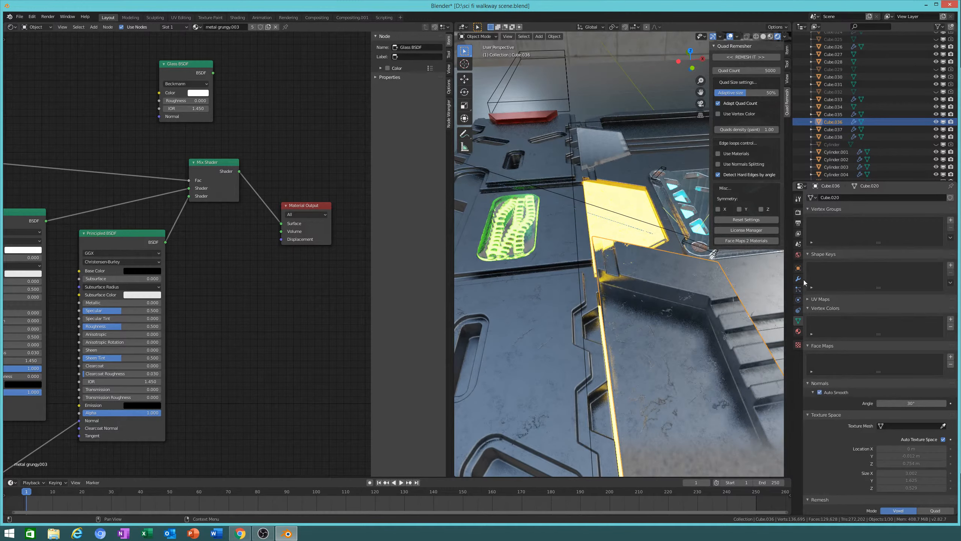
left_click(798, 278)
left_click(906, 209)
Step: Re-enable the Bevel viewport display and lower Cube.036 1.03 m along global Z
left_click(907, 209)
middle_click_drag(697, 279, 603, 302)
scroll(604, 303, "up", 3)
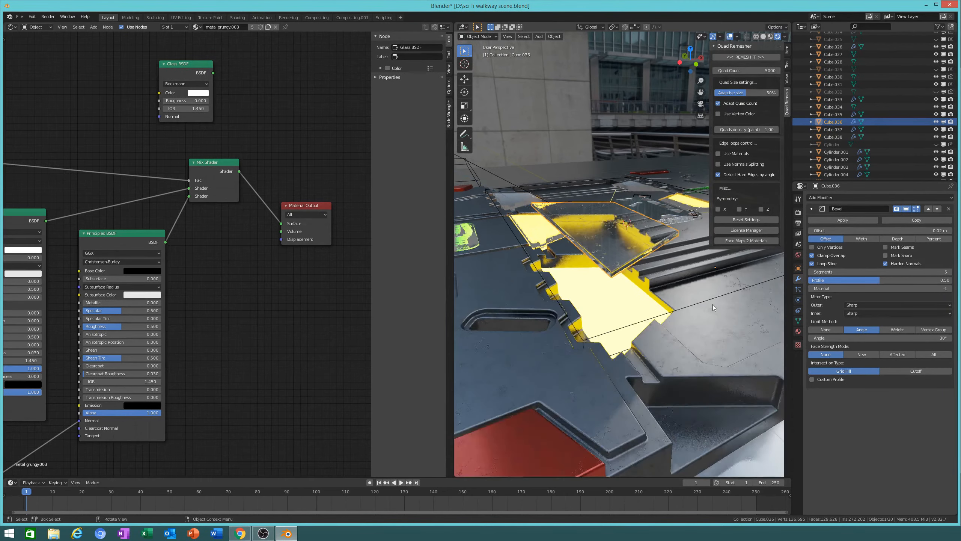
key("g")
key("z")
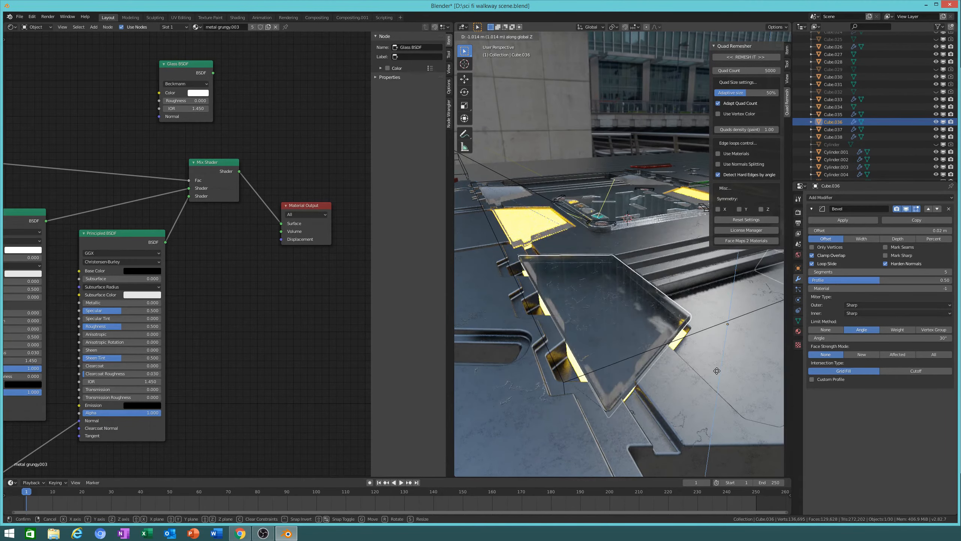
left_click(684, 375)
middle_click_drag(684, 376, 629, 313)
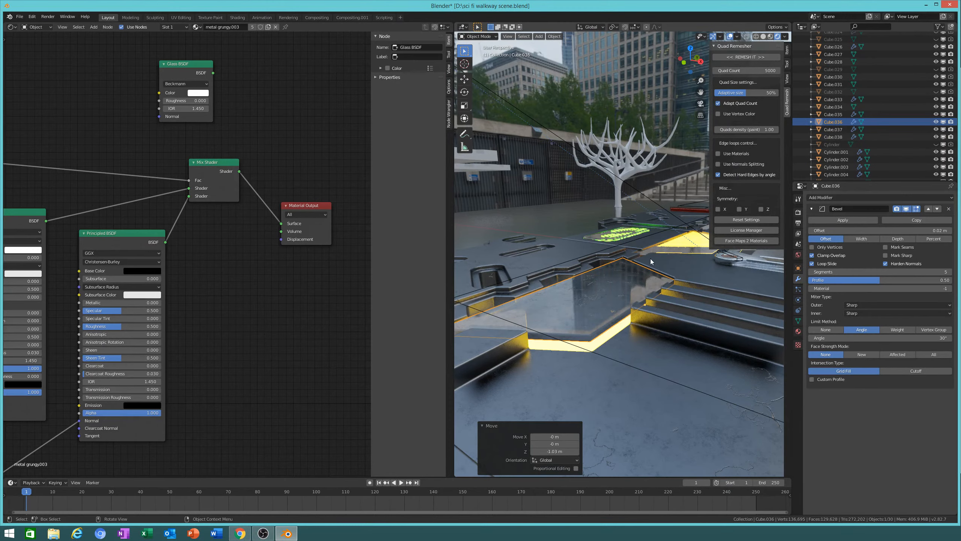
Step: Switch to solid shading and show the Render properties
key("z")
left_click(797, 214)
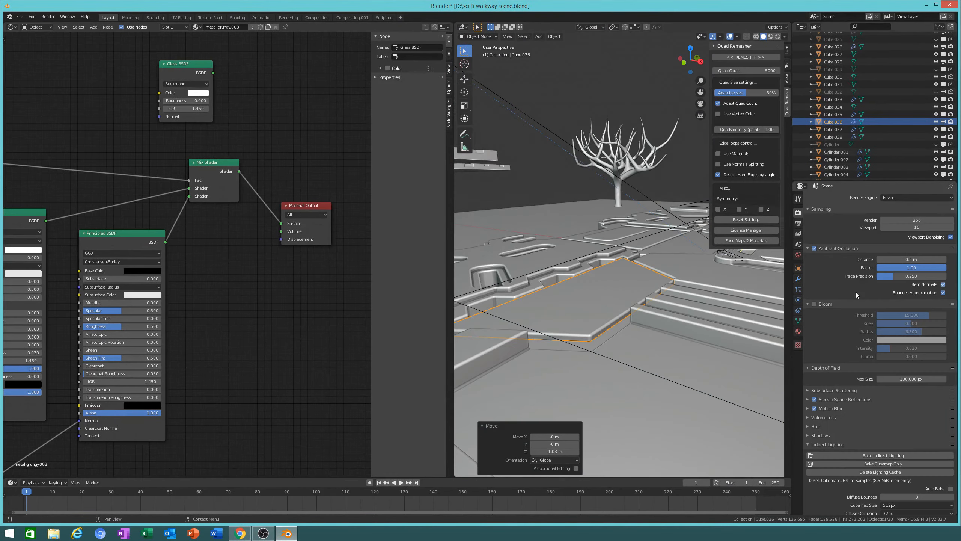
scroll(846, 286, "down", 5)
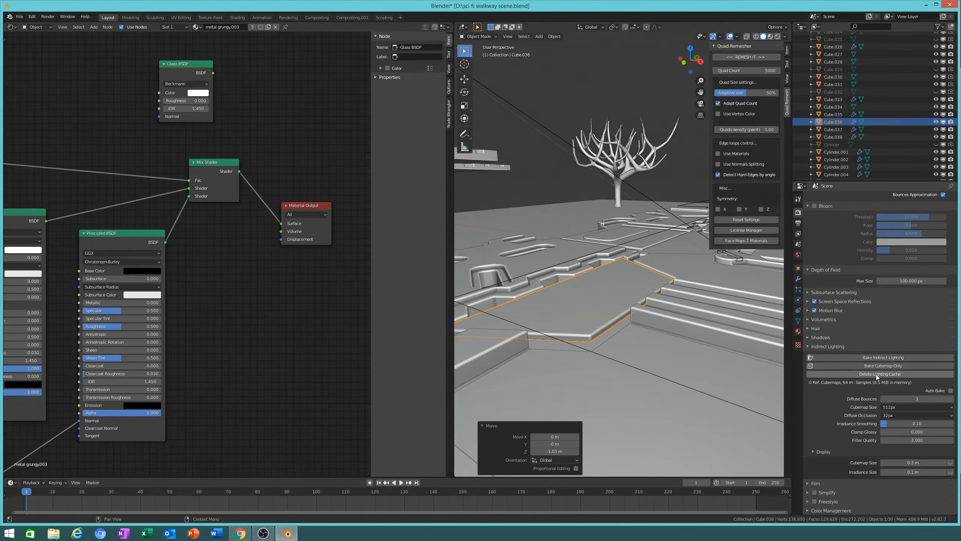
scroll(876, 374, "up", 1)
middle_click_drag(648, 285, 682, 299)
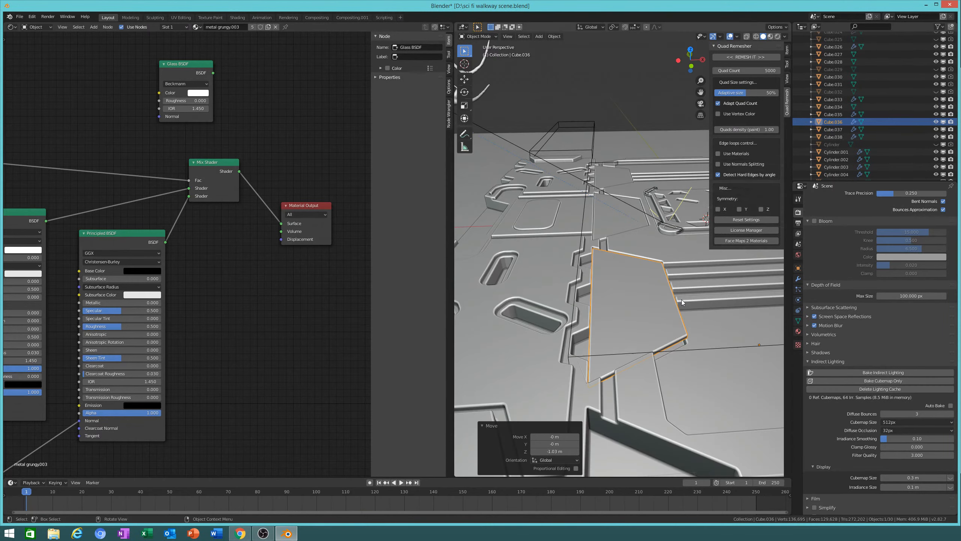
scroll(681, 299, "down", 3)
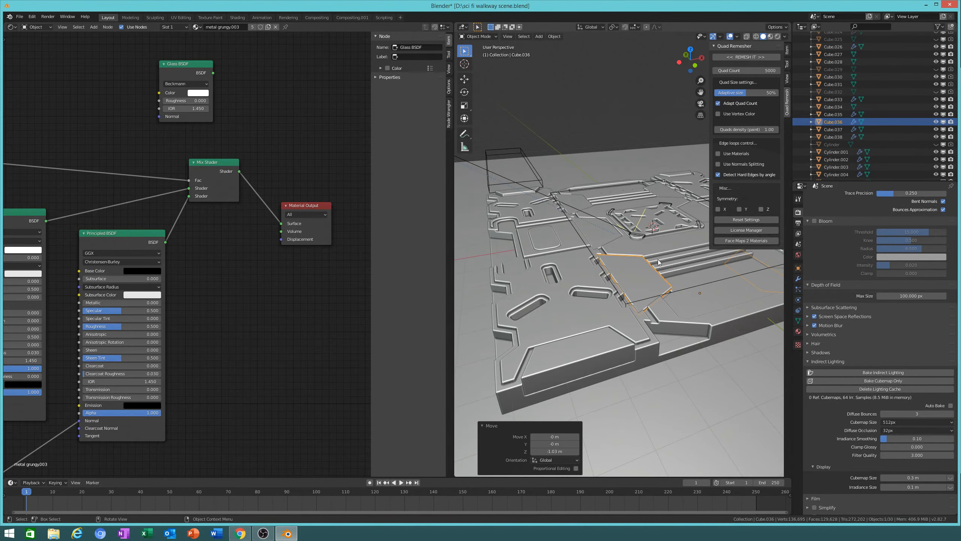
mouse_move(689, 326)
middle_mouse_down()
mouse_move(508, 333)
mouse_move(645, 333)
mouse_move(612, 329)
mouse_move(668, 319)
mouse_move(694, 329)
middle_mouse_up()
Step: Raise Cube.036 along Z, then drop it back to its original height
key("g")
key("z")
left_click(613, 304)
scroll(694, 329, "up", 4)
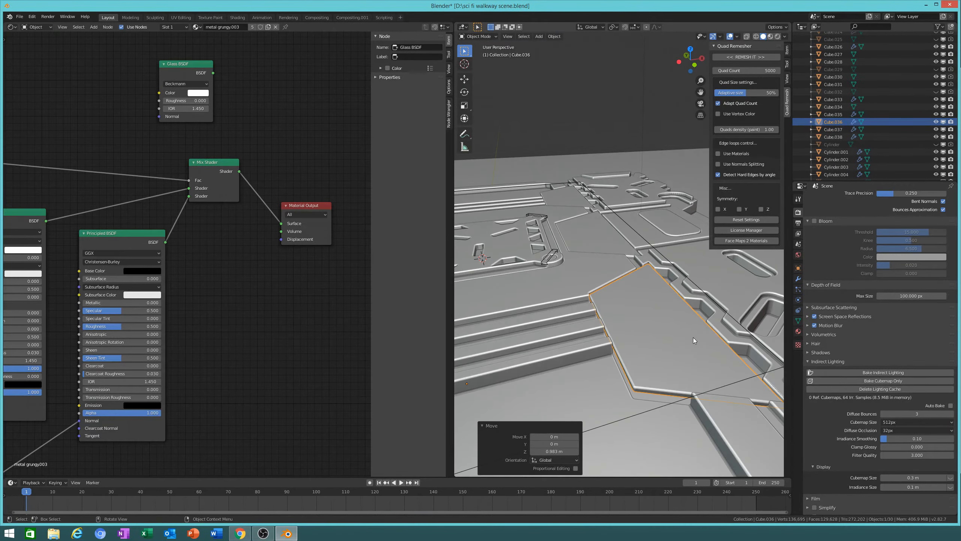
key("g")
key("z")
left_click(594, 379)
scroll(709, 331, "down", 3)
scroll(704, 331, "down", 2)
Step: In Edit Mode, sink one linked panel piece of Cube.036 about 0.99 m along Z
key("Tab")
key("alt+a")
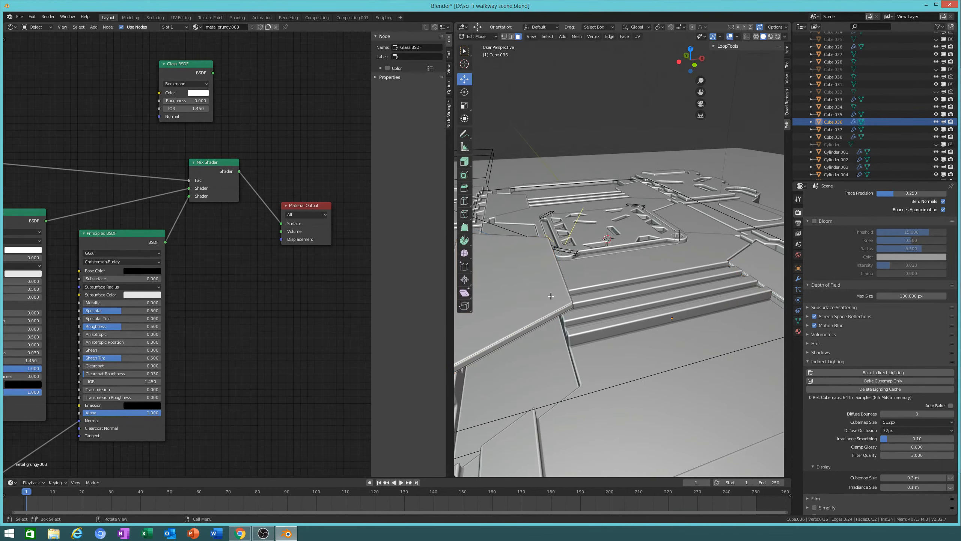
key("l")
scroll(551, 296, "down", 3)
key("g")
key("z")
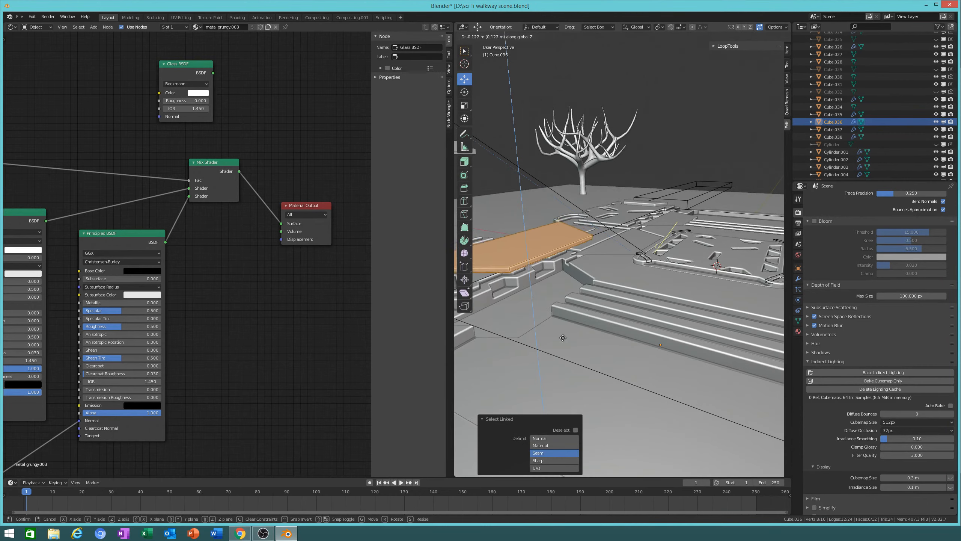
left_click(588, 368)
key("Tab")
Step: Delete the Eevee indirect lighting cache and view the walkway in Rendered shading
middle_click_drag(703, 297, 679, 259)
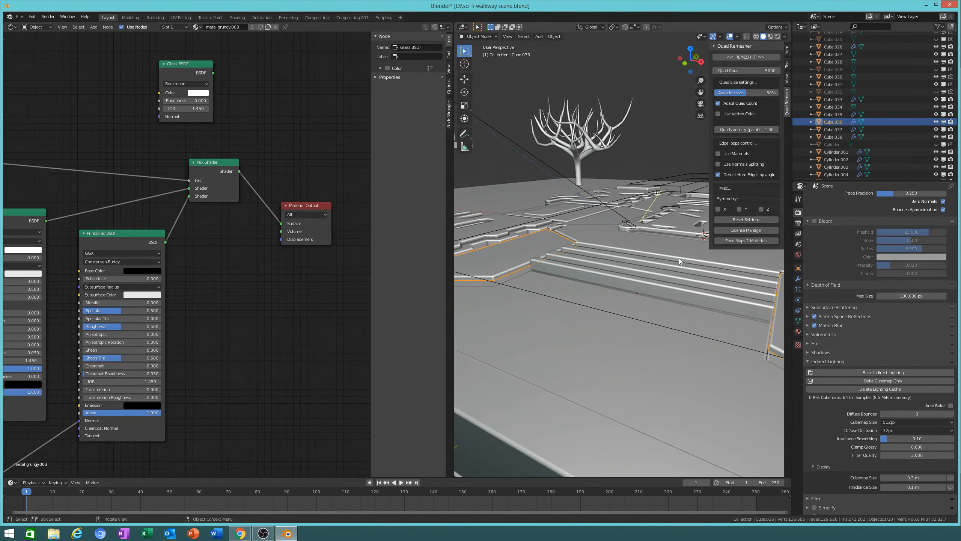
left_click(884, 389)
scroll(545, 286, "up", 4)
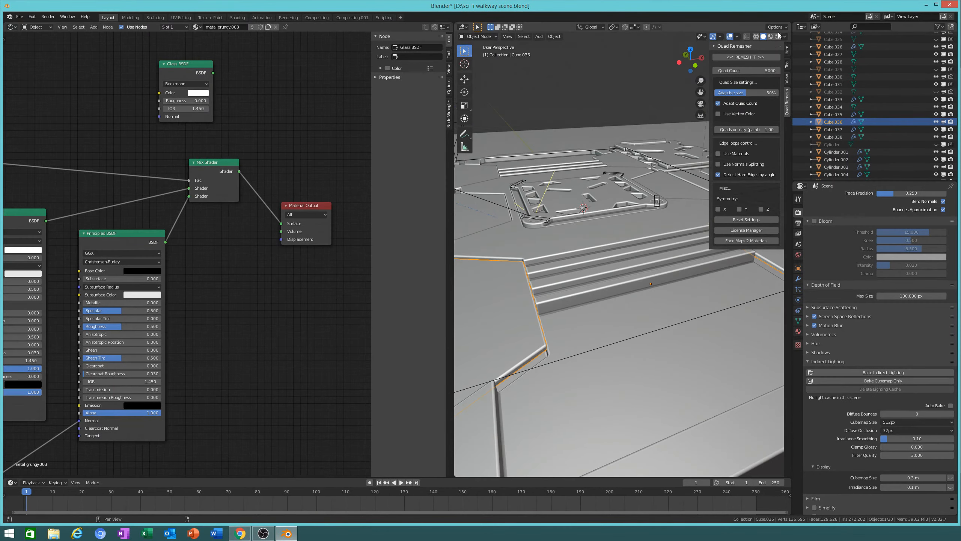
left_click(776, 36)
middle_click_drag(511, 305, 638, 310, "shift")
scroll(638, 310, "up", 1)
middle_click_drag(703, 357, 630, 311)
middle_click_drag(628, 271, 766, 321, "shift")
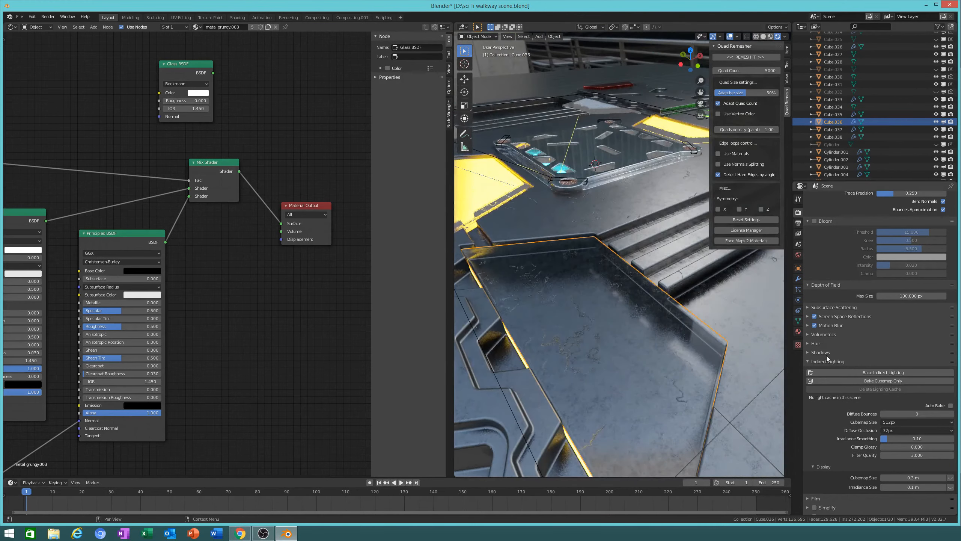
scroll(846, 284, "up", 5)
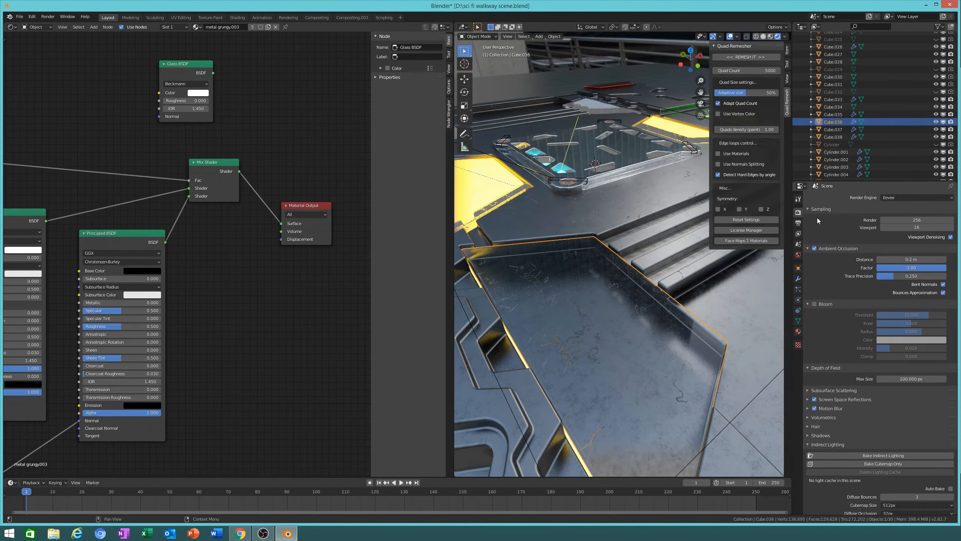
left_click(815, 249)
left_click(815, 250)
scroll(833, 321, "down", 6)
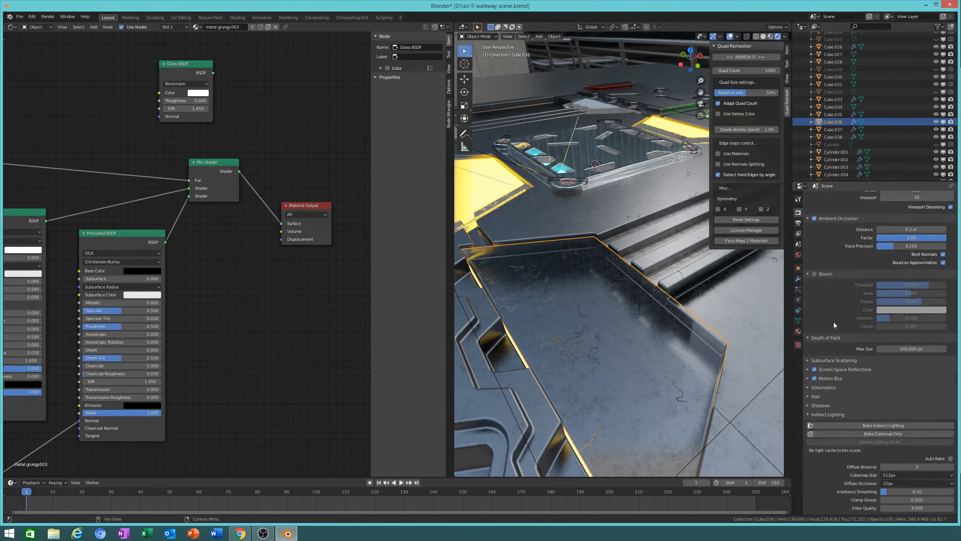
left_click(829, 302)
left_click(944, 312)
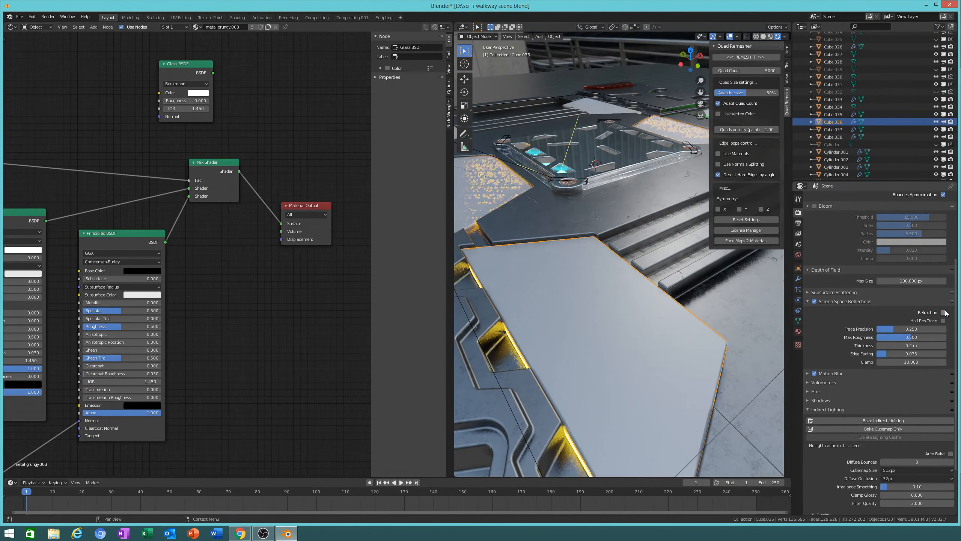
left_click(944, 313)
left_click(943, 312)
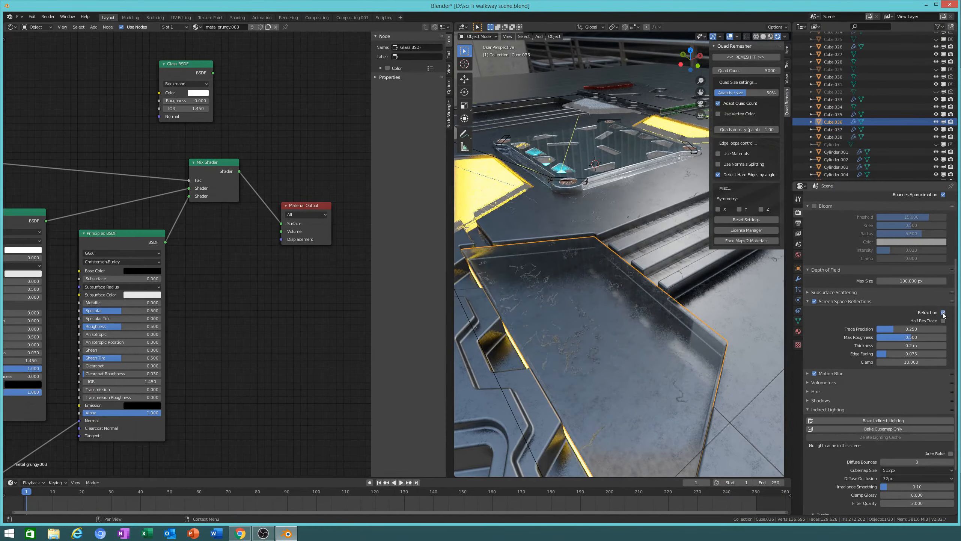
middle_click_drag(754, 320, 538, 330)
middle_click_drag(663, 411, 645, 370)
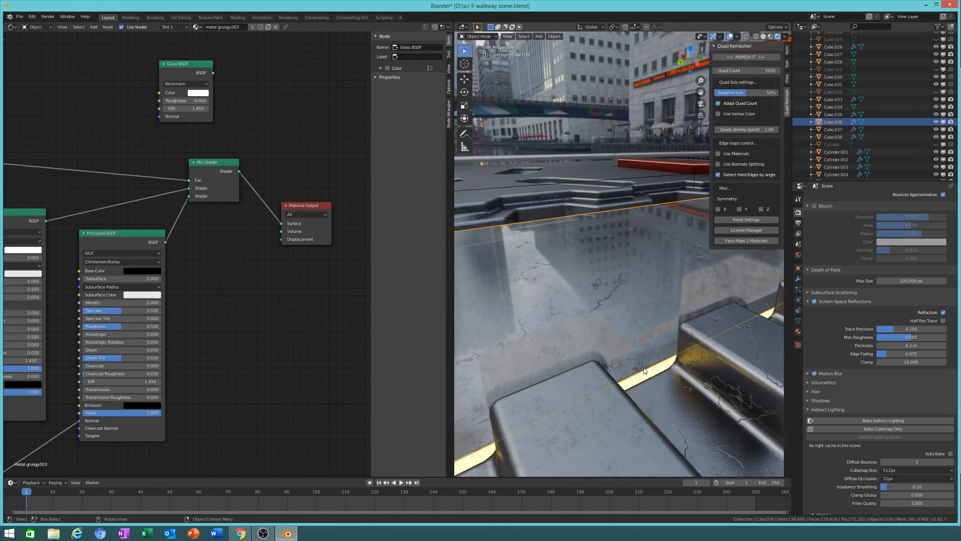
left_click(663, 372)
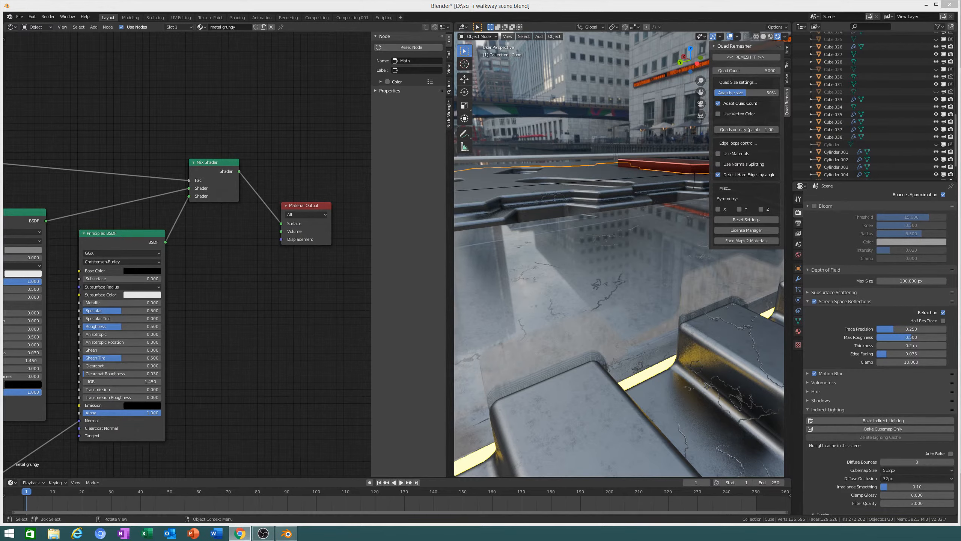
middle_click_drag(724, 263, 670, 350)
left_click(673, 350)
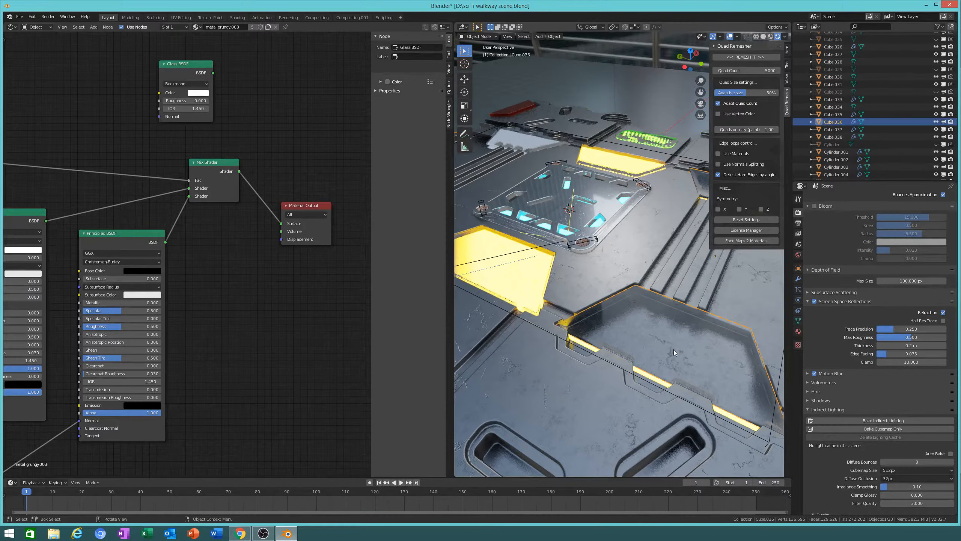
Step: Raise the glass panel vertically along Z
key("g")
right_click(548, 299)
middle_click_drag(548, 298, 621, 328)
key("g")
key("z")
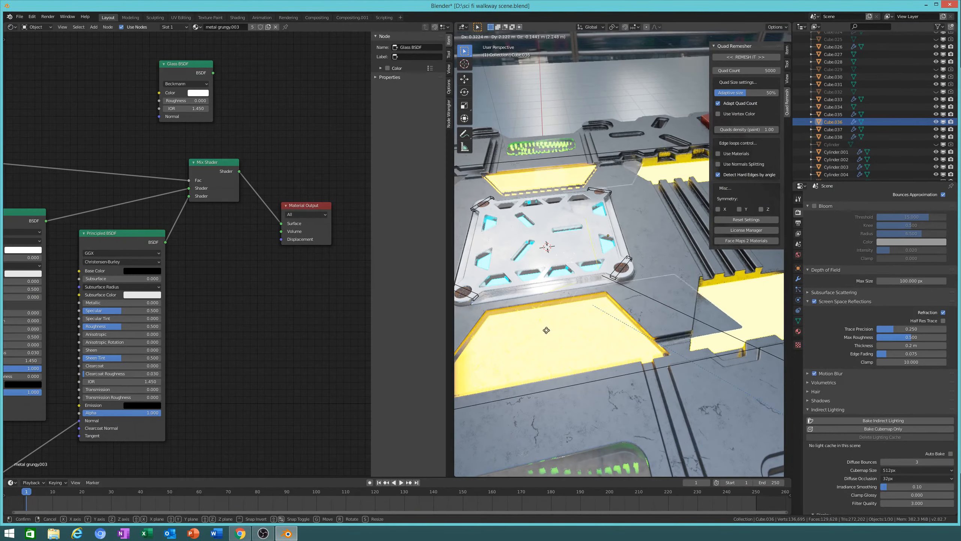
left_click(637, 314)
key("g")
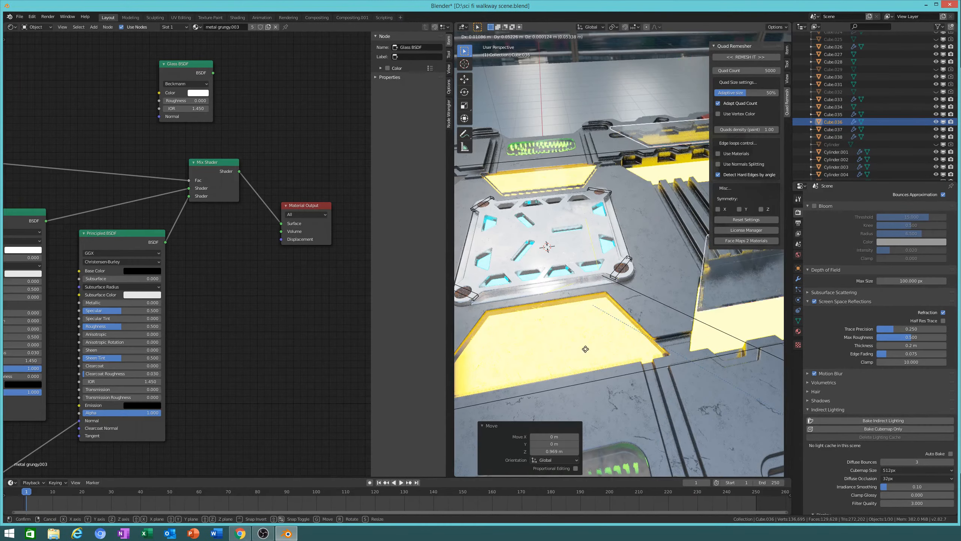
right_click(498, 374)
Step: Turn Screen Space Refraction on, then back off, in the glowing strip's Emission material
middle_click_drag(609, 377, 592, 305)
left_click(592, 305)
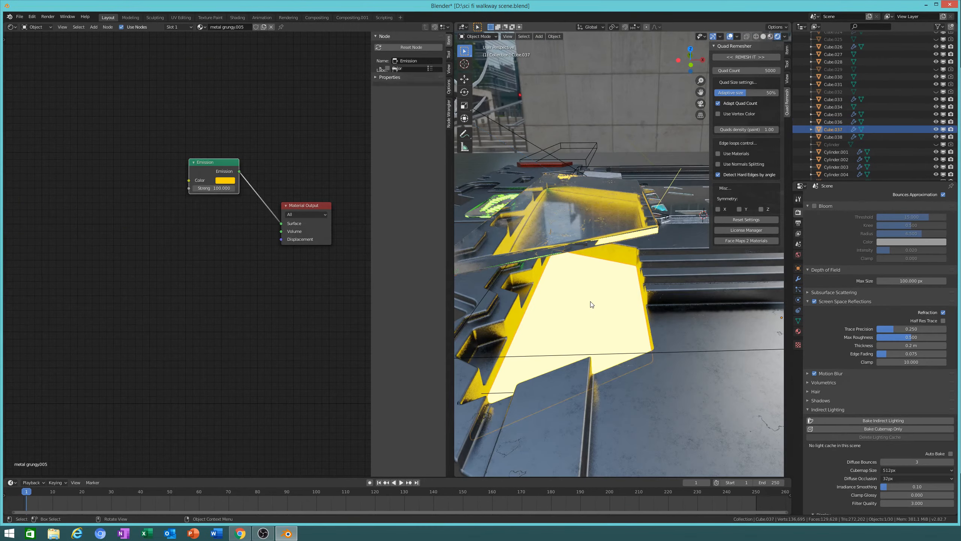
scroll(867, 301, "down", 4)
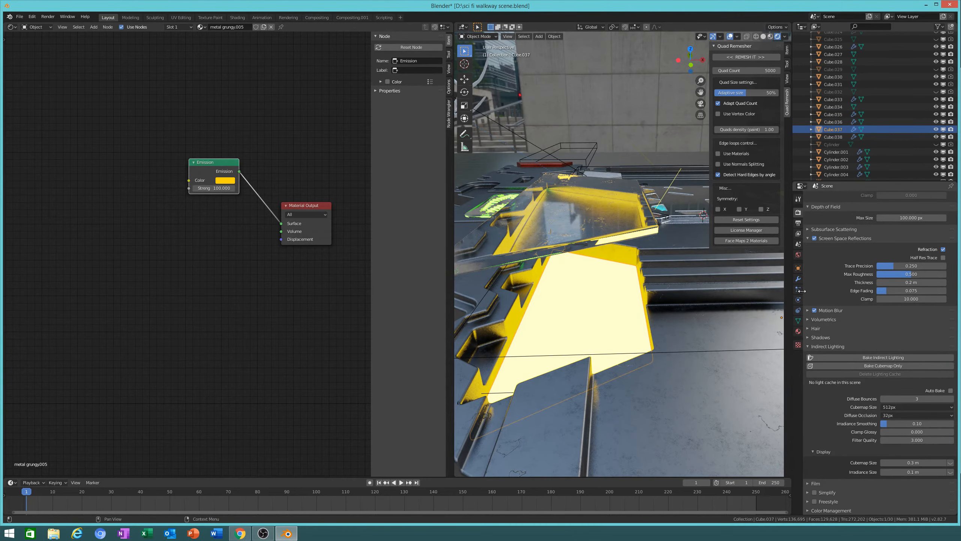
left_click(798, 331)
scroll(884, 339, "down", 1)
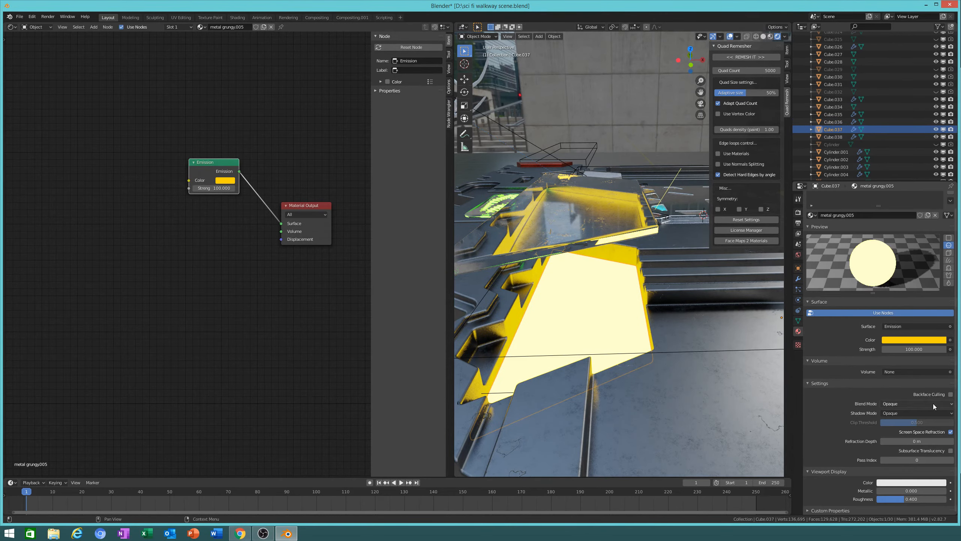
left_click(951, 432)
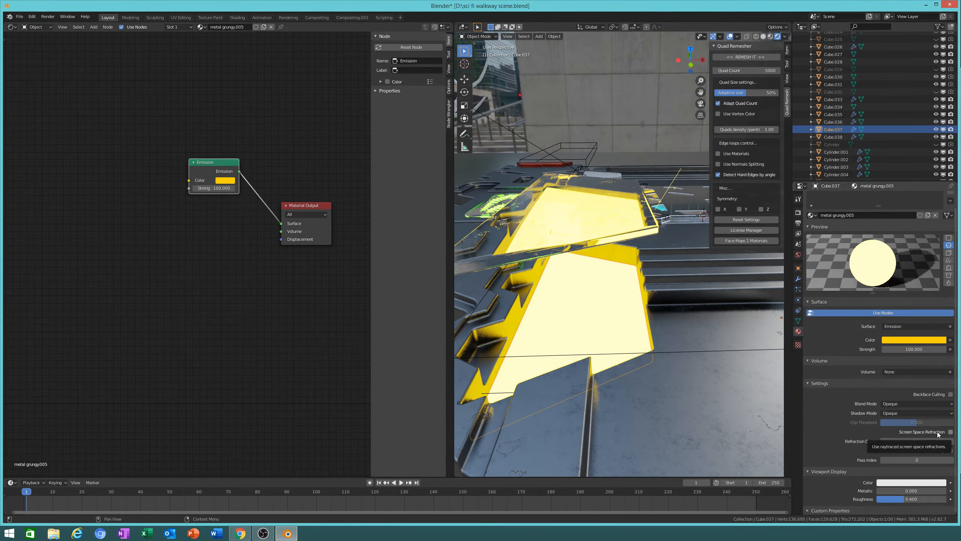
left_click(937, 432)
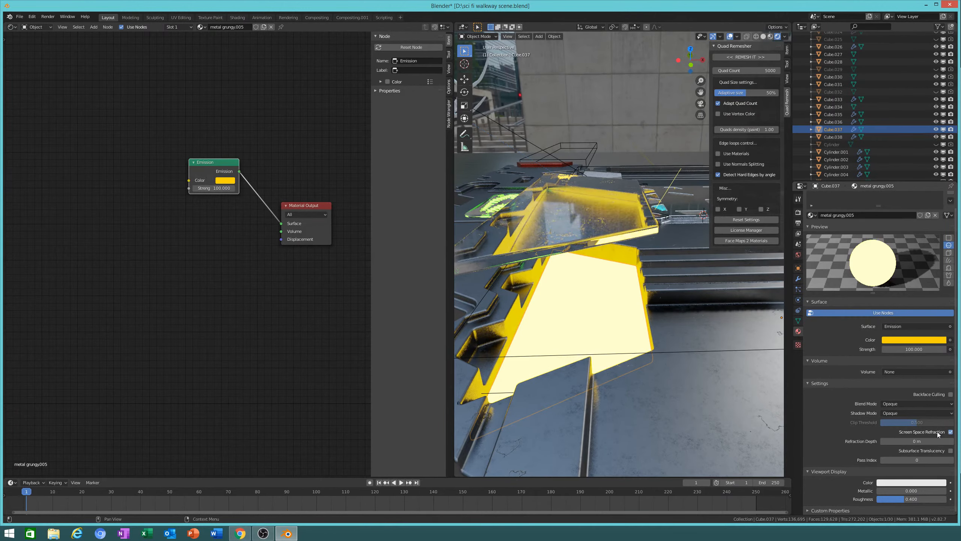
middle_click_drag(588, 333, 601, 333)
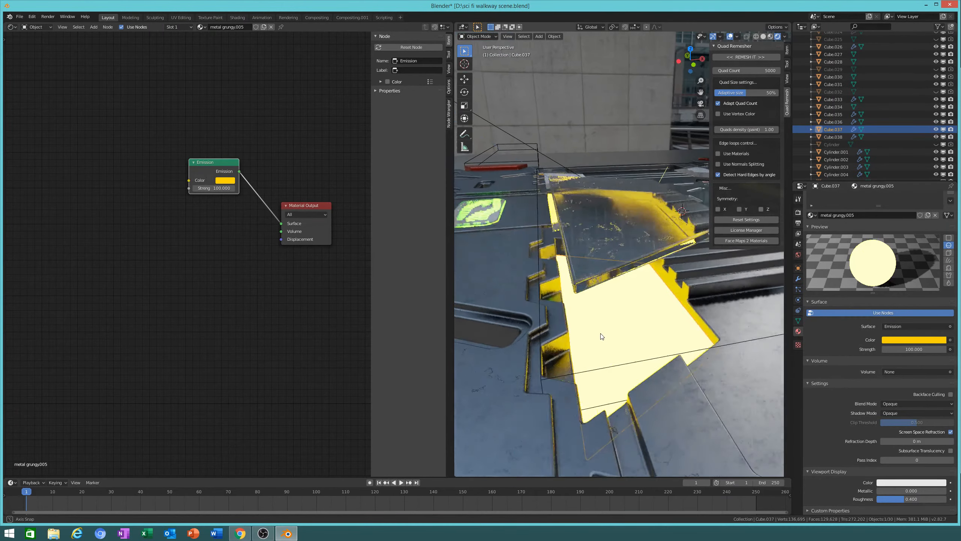
left_click(944, 433)
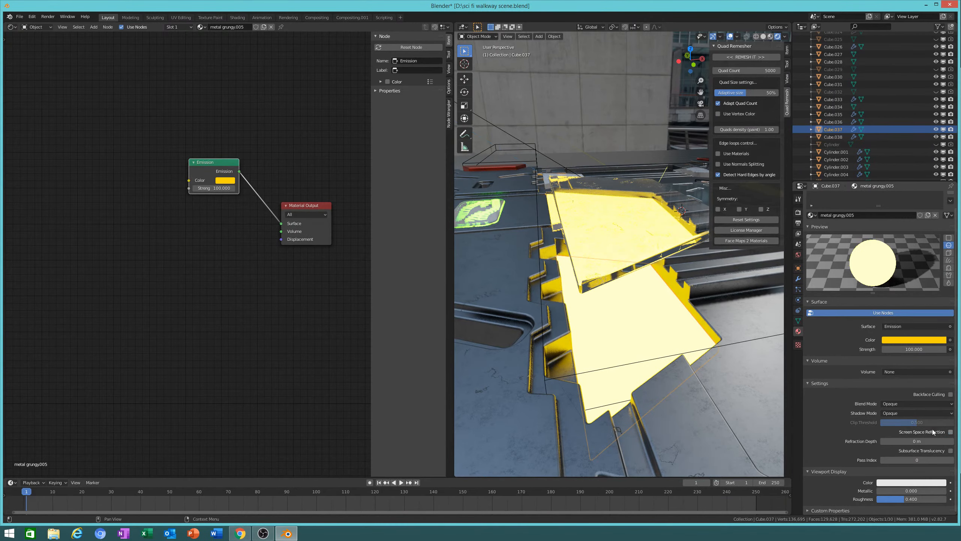
middle_click_drag(644, 311, 621, 371)
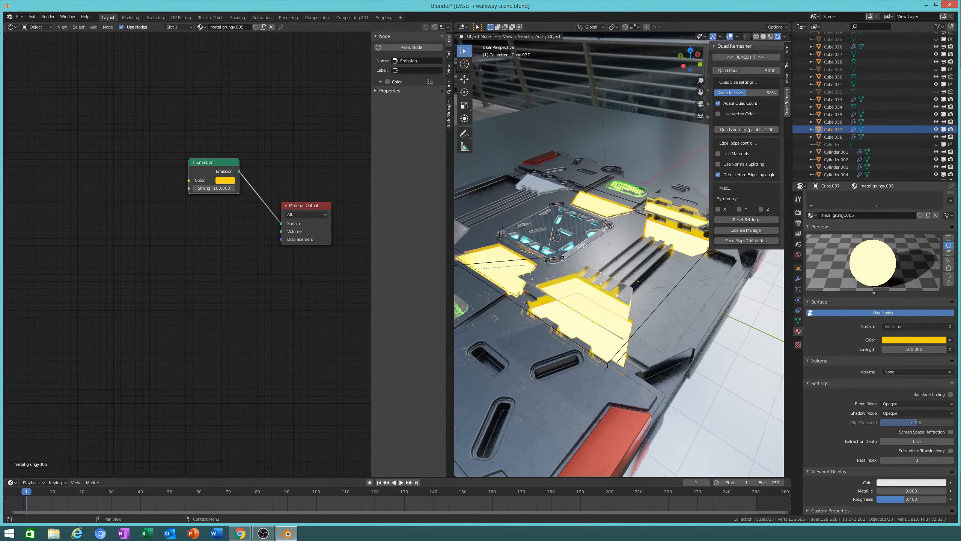
middle_click_drag(643, 330, 647, 309)
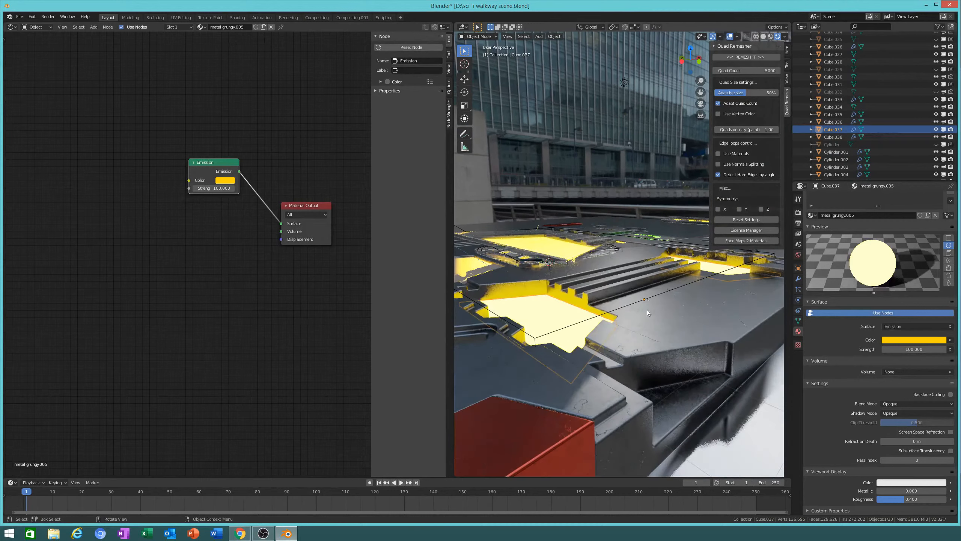
Step: Lower the glass panel along Z to its final height
left_click(602, 251)
key("g")
key("z")
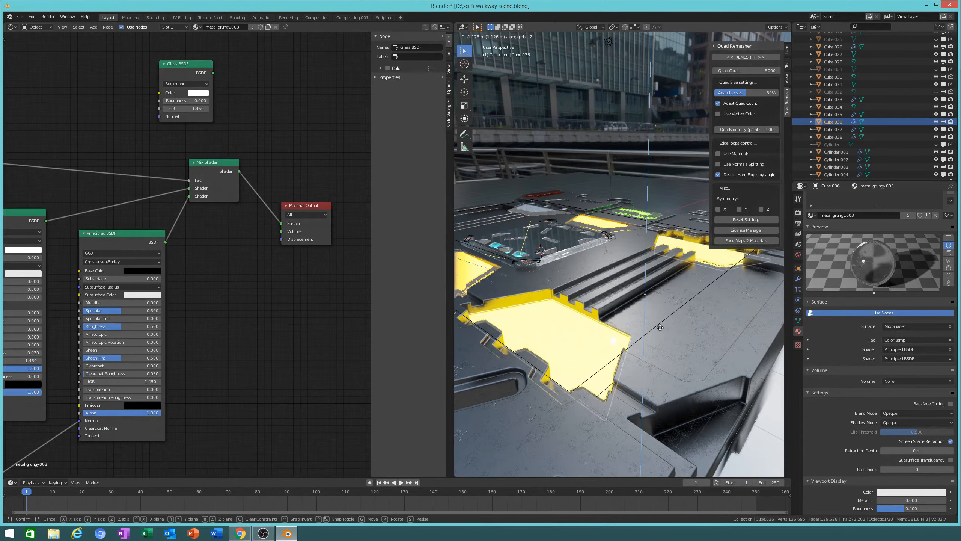
left_click(658, 298)
middle_click_drag(645, 308, 783, 295)
middle_click_drag(607, 377, 533, 367, "shift")
Step: Select the base plate beneath the glowing yellow plate, leaving it in place
left_click(680, 370)
scroll(533, 367, "down", 3)
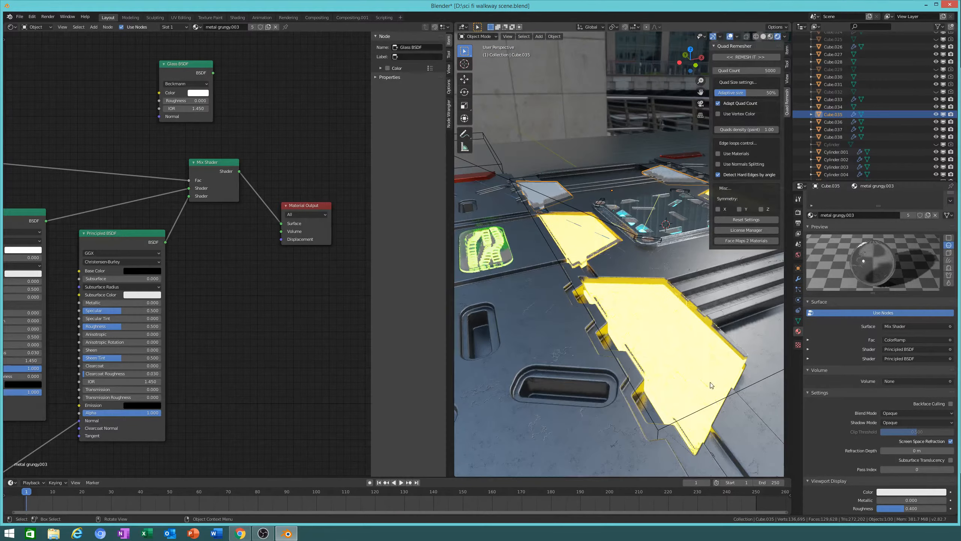
left_click(653, 402)
left_click(652, 401)
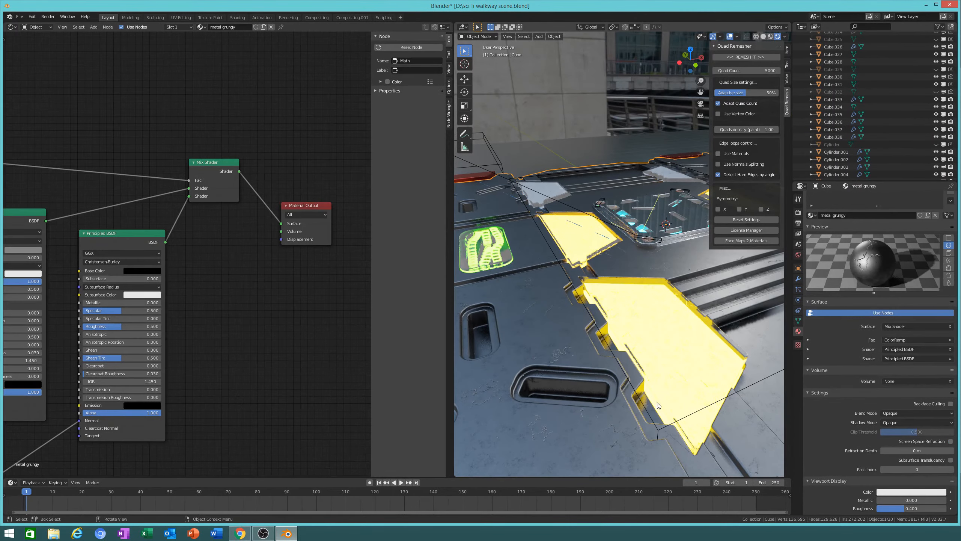
key("g")
right_click(760, 186)
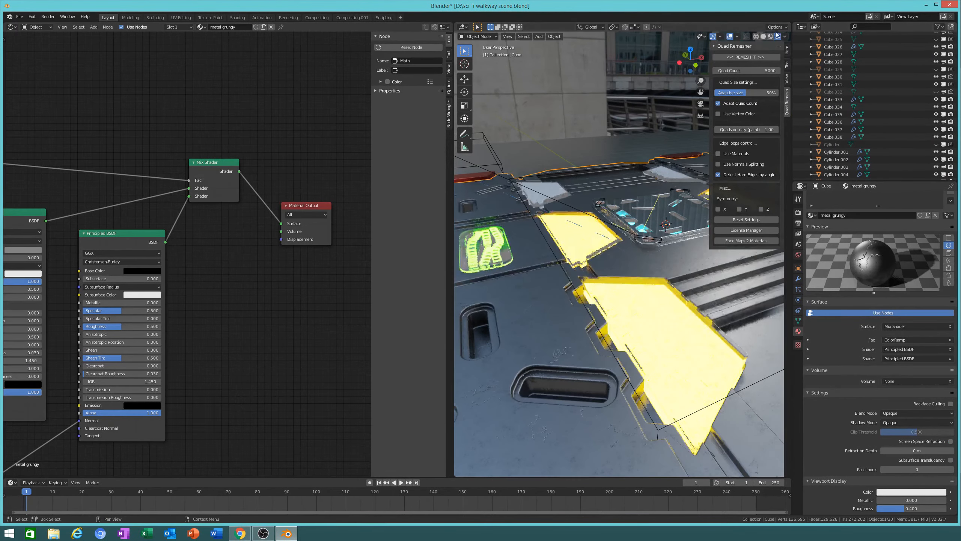
Step: Pick the emissive strip in wireframe, return to solid shading, and duplicate it
left_click(755, 38)
left_click(664, 404)
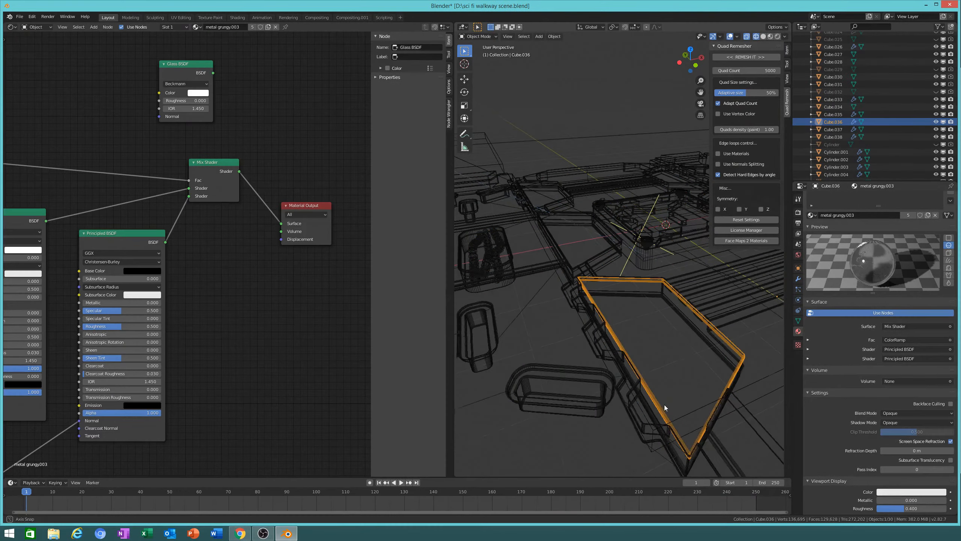
middle_click_drag(664, 404, 630, 268)
left_click(623, 271)
left_click(623, 272)
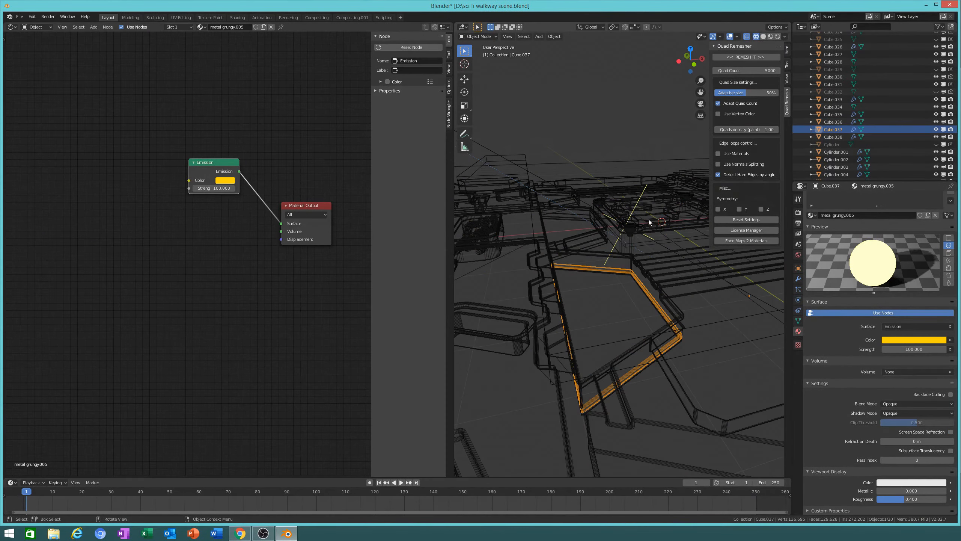
left_click(763, 36)
mouse_move(625, 257)
middle_mouse_down()
mouse_move(592, 292)
mouse_move(659, 283)
mouse_move(629, 350)
middle_mouse_up()
key("shift+d")
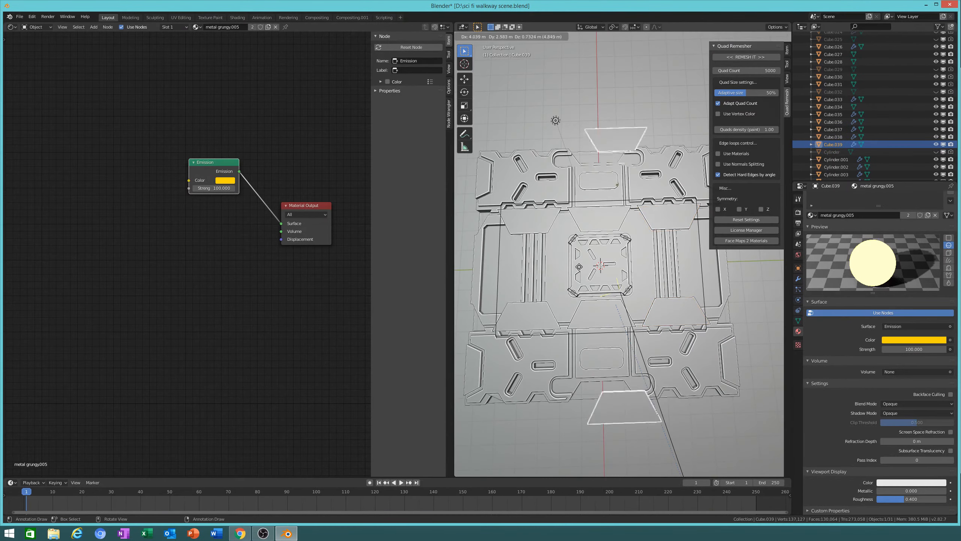
Step: Place the strip copy 7.16 m along Y and view it in rendered shading
key("y")
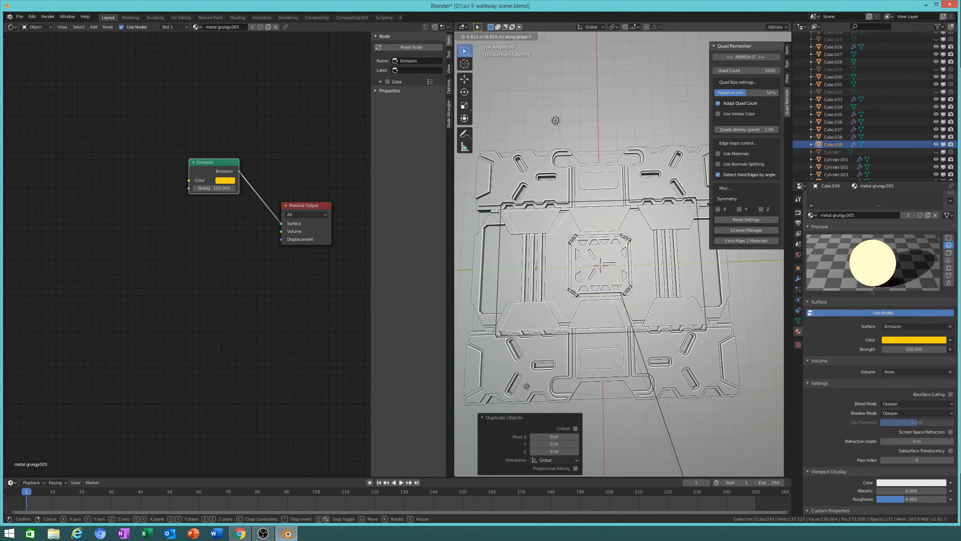
left_click(465, 384)
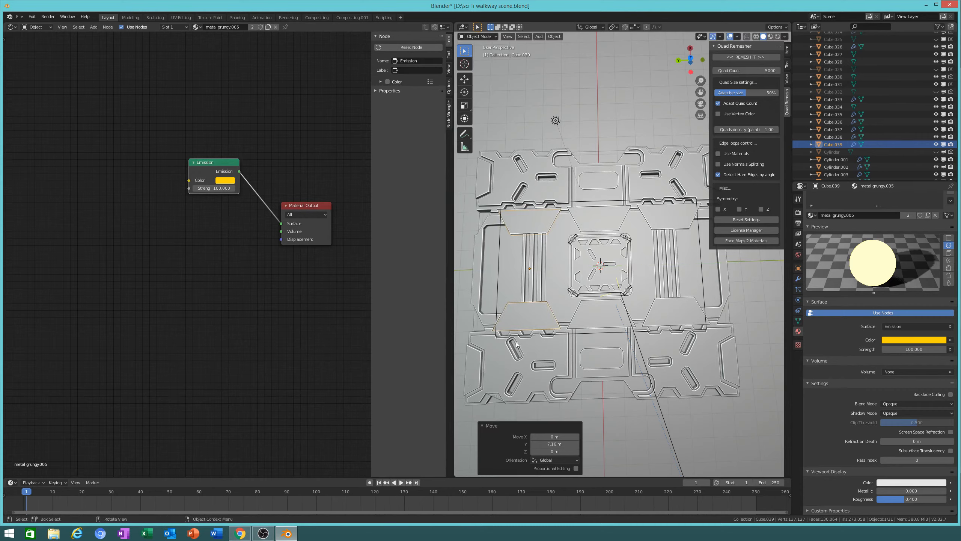
left_click(778, 36)
middle_click_drag(703, 303, 618, 288)
scroll(618, 300, "up", 5)
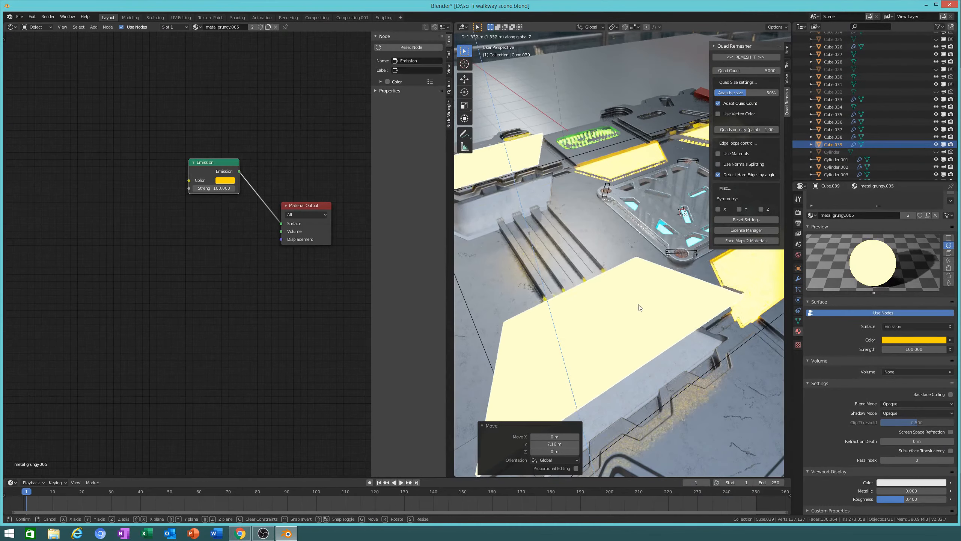
left_click(667, 320)
Step: Delete the plain floor plate
middle_click_drag(669, 321, 693, 282)
left_click(694, 281)
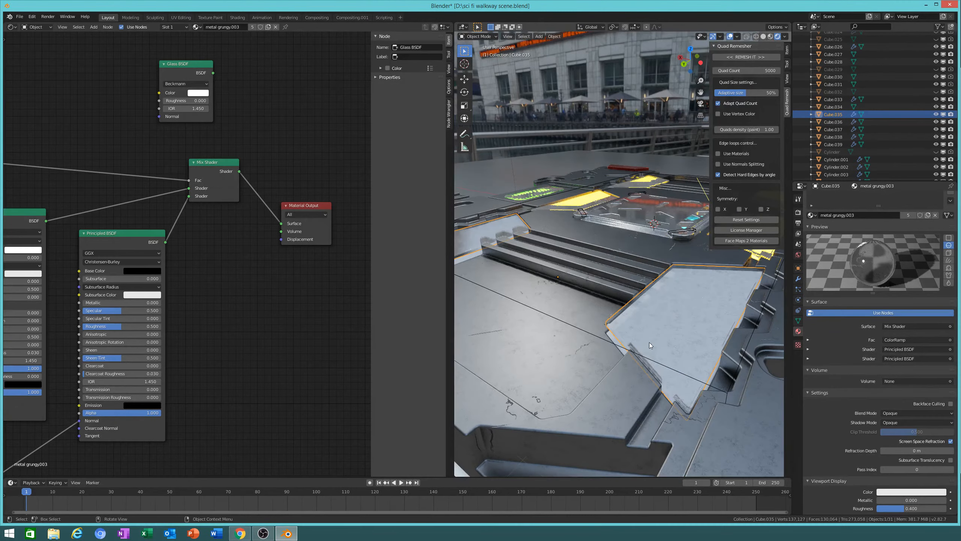
middle_click_drag(649, 343, 715, 324)
left_click(727, 308)
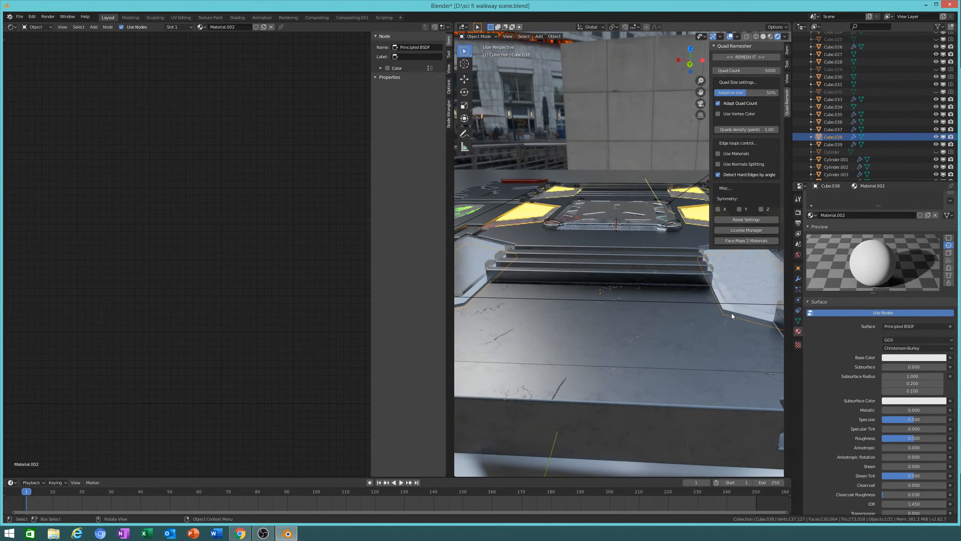
key("g")
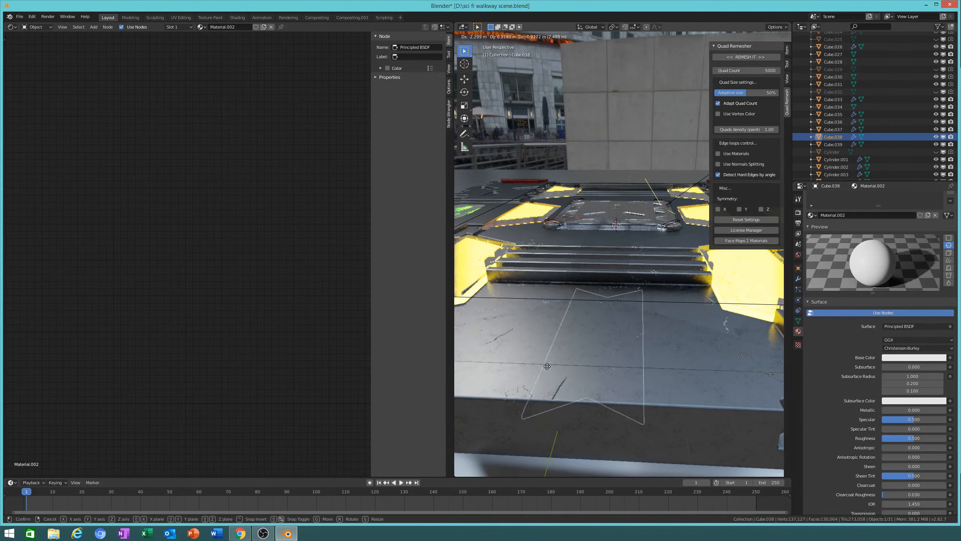
left_click(547, 366)
key("x")
left_click(589, 311)
Step: Select the glowing yellow plate, try a vertical move, and cancel it
middle_click_drag(616, 341, 562, 286)
middle_click_drag(648, 341, 607, 300)
scroll(607, 300, "up", 2)
left_click(627, 321)
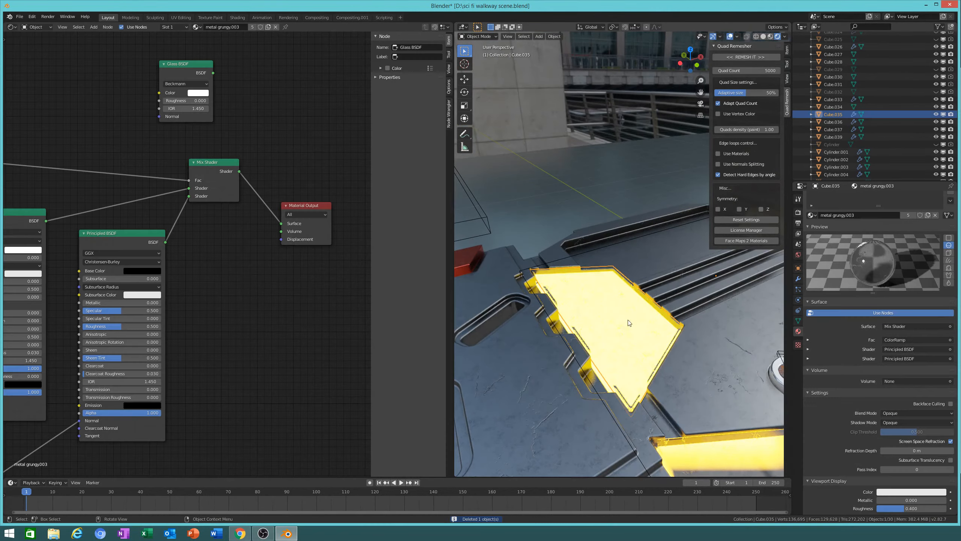
key("g")
key("z")
right_click(634, 254)
Step: Widen the 3D view around the yellow panel and bring up the Render Properties
middle_click_drag(636, 321, 638, 341)
scroll(620, 315, "up", 3)
scroll(598, 433, "up", 3)
middle_click_drag(598, 433, 696, 375)
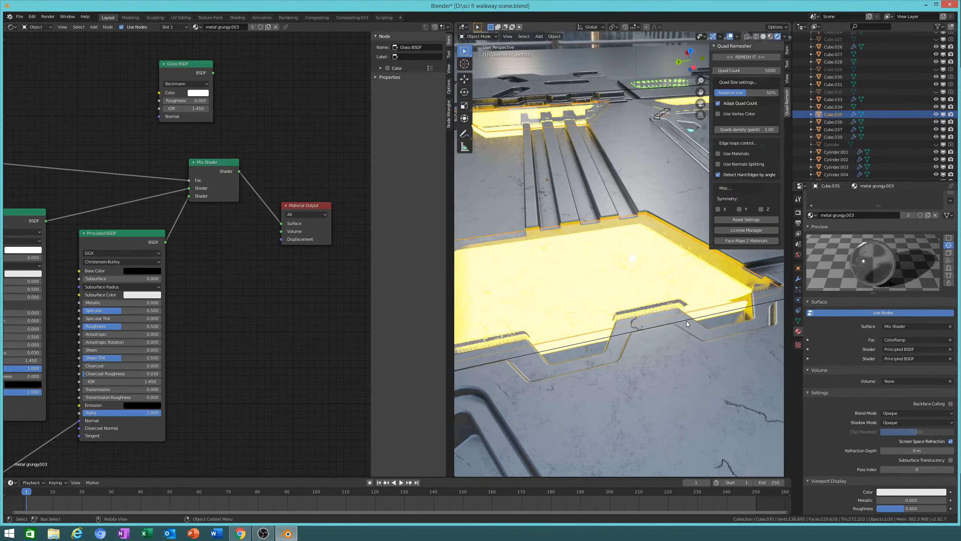
scroll(686, 321, "up", 3)
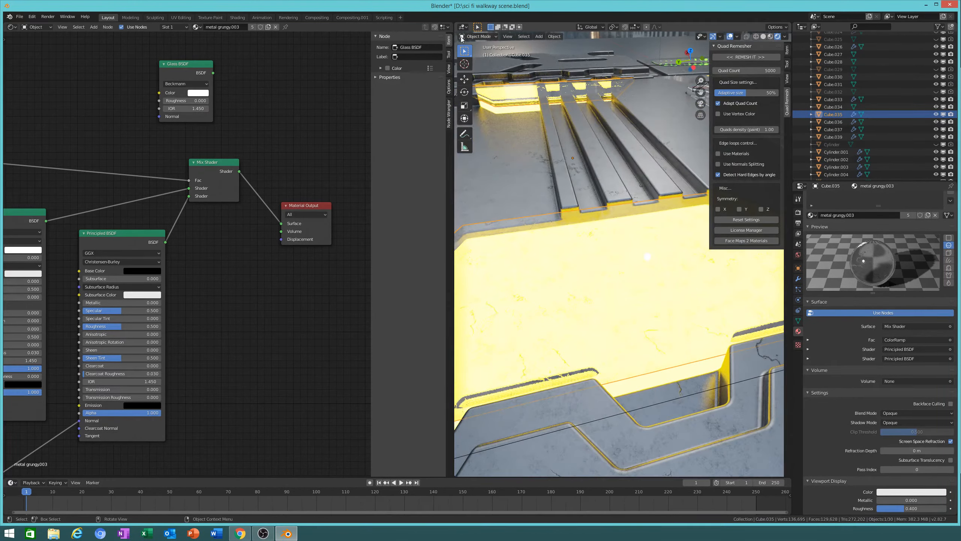
left_click_drag(454, 39, 267, 39)
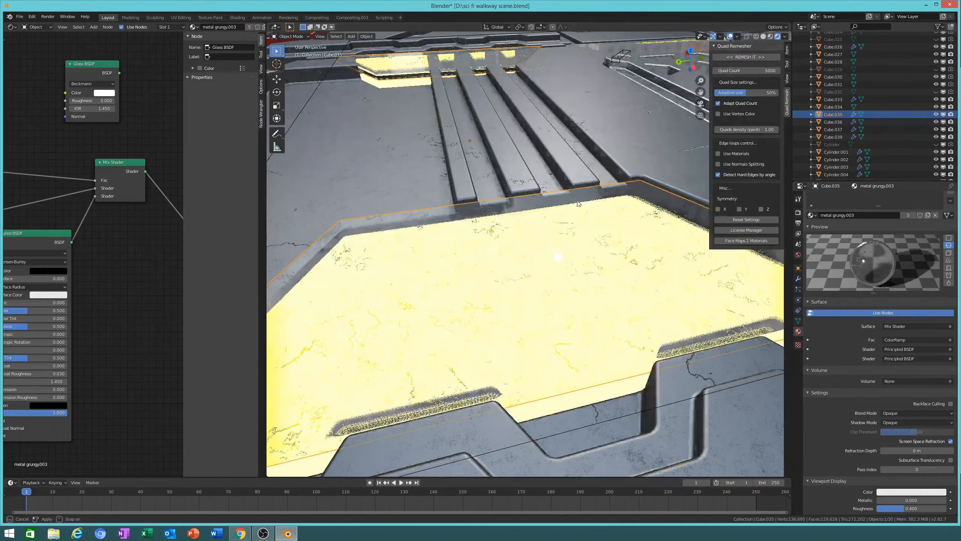
middle_click_drag(753, 330, 492, 422)
left_click(799, 213)
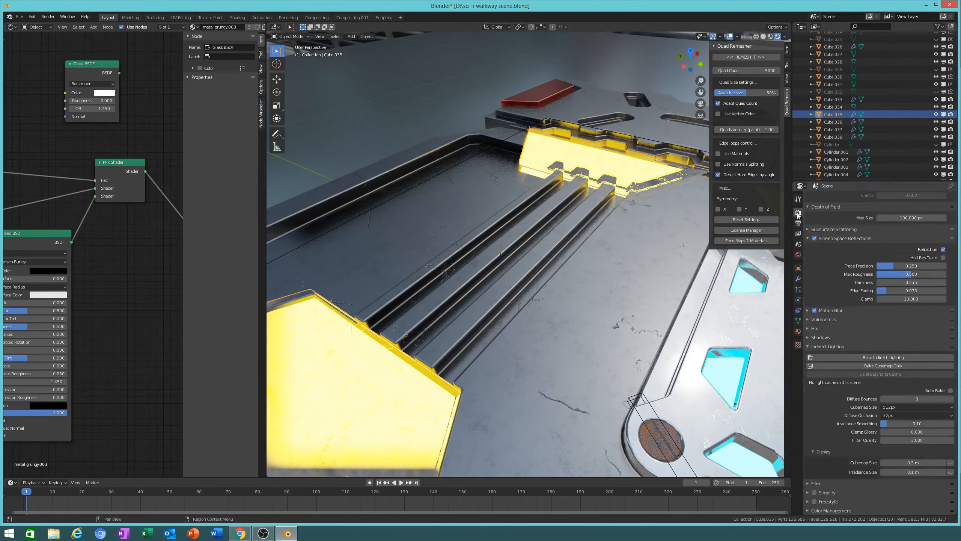
Step: Collapse the remeshing sidebar and toggle Half Res Trace on and back off
left_click_drag(709, 163, 801, 175)
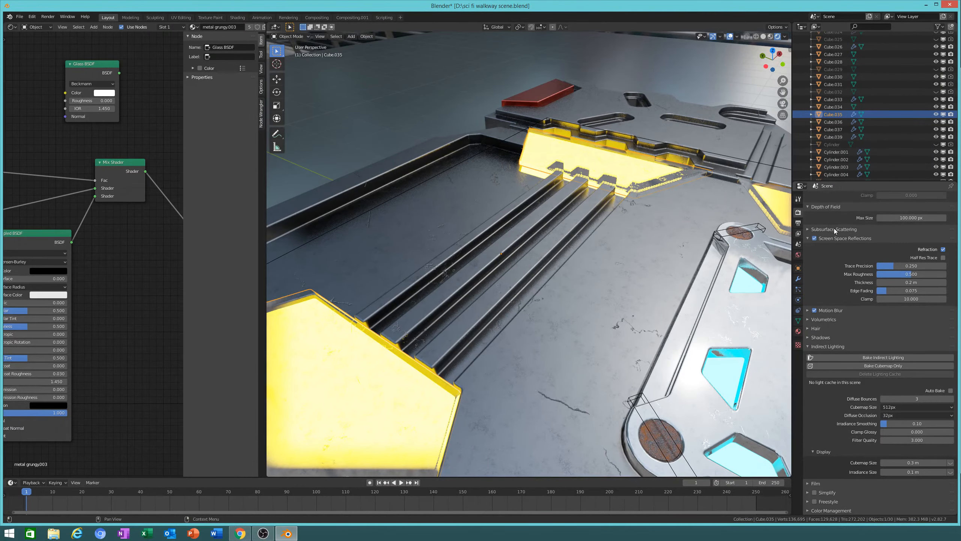
left_click(932, 259)
left_click(933, 259)
Step: Set the glass material's Refraction Depth to 0.1 m
left_click(798, 331)
scroll(916, 376, "down", 1)
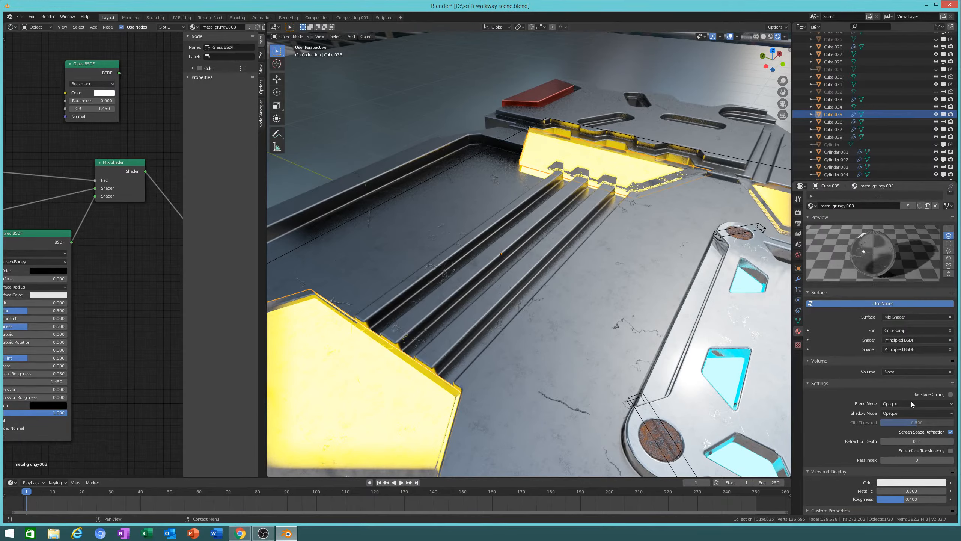
left_click_drag(923, 441, 931, 442)
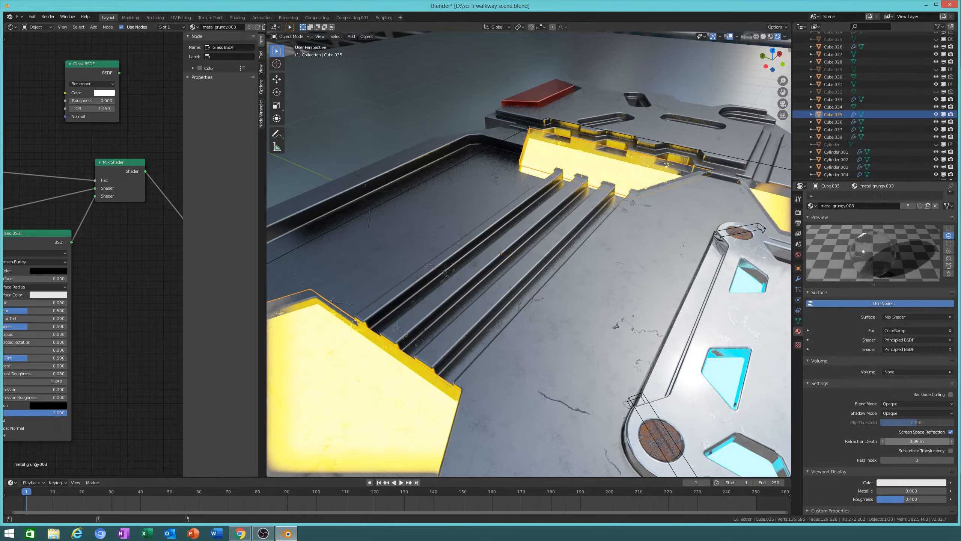
middle_click_drag(412, 347, 589, 225)
scroll(589, 225, "down", 3)
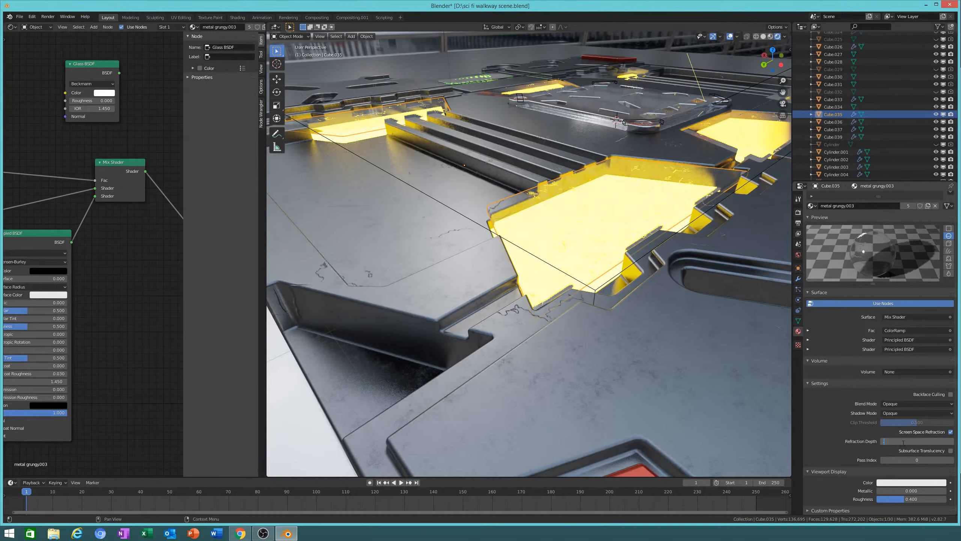
key("Return")
Step: Select the large walkway floor object and look around the walkway
middle_click_drag(603, 330, 583, 331)
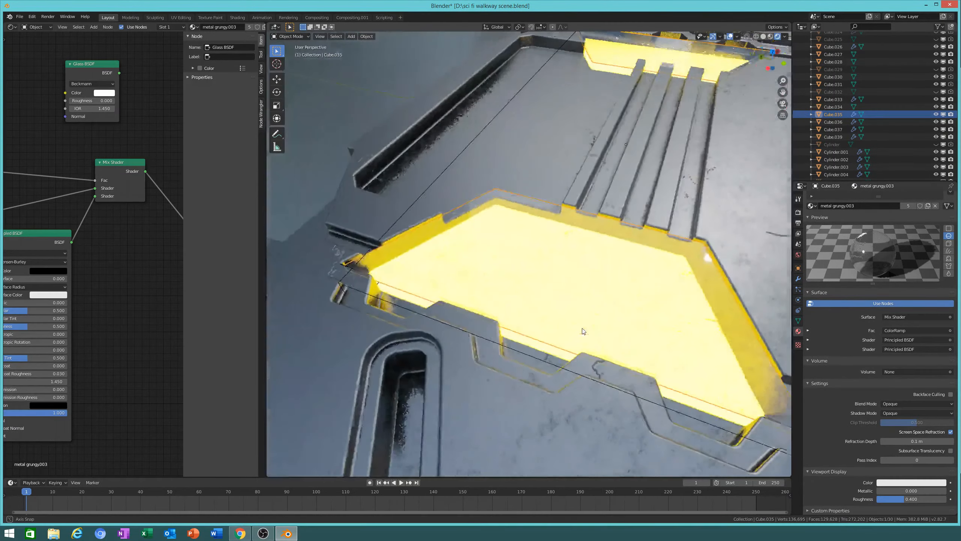
scroll(583, 330, "down", 3)
left_click(646, 200)
middle_click_drag(698, 238, 543, 322)
scroll(574, 273, "down", 4)
scroll(482, 323, "up", 4)
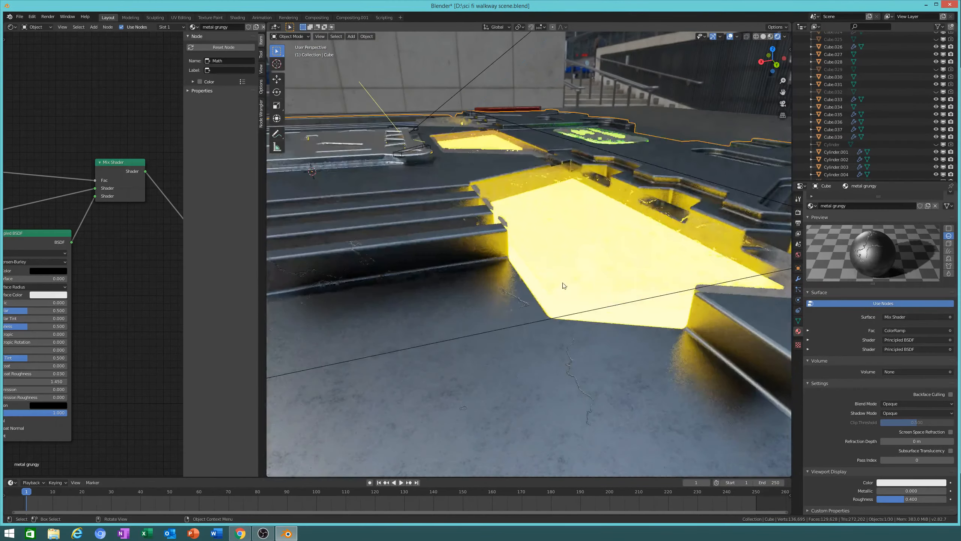
Step: Change the strip panel's Emission colour from yellow to cyan
left_click(563, 283)
middle_click_drag(563, 283, 550, 319)
scroll(550, 319, "down", 5)
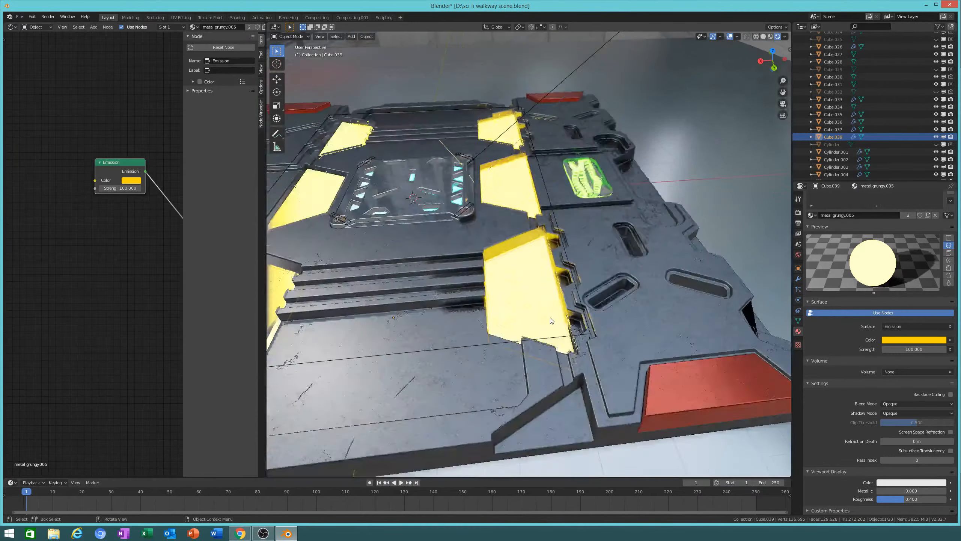
scroll(493, 305, "down", 2)
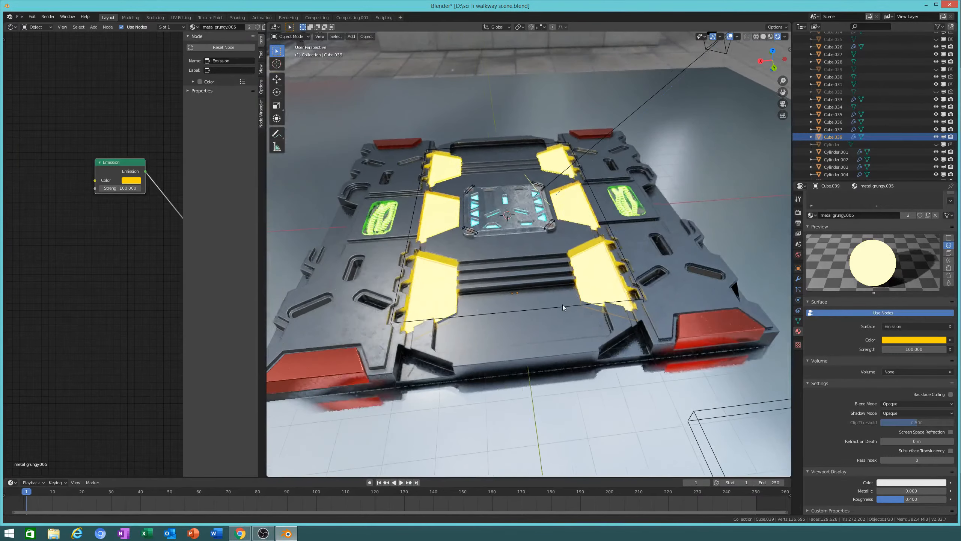
left_click(921, 341)
left_click_drag(904, 255, 903, 231)
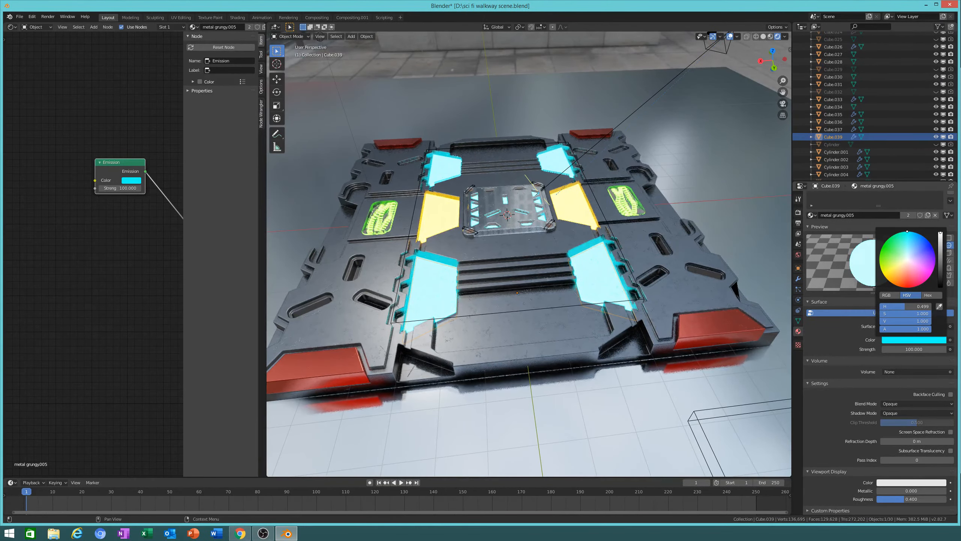
scroll(585, 221, "up", 5)
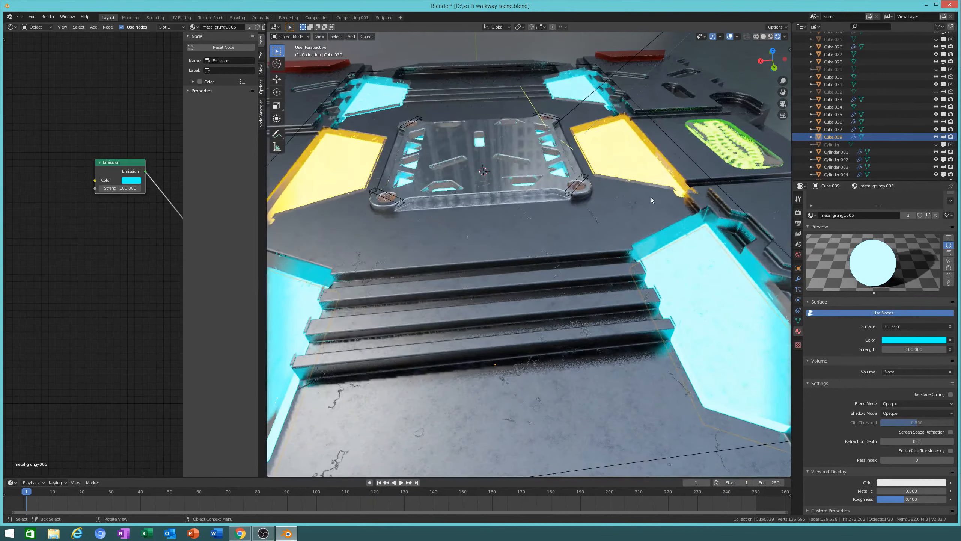
Step: Select the yellow glass plate, inspect the floor crack, then select the orange emissive piece
left_click(681, 197)
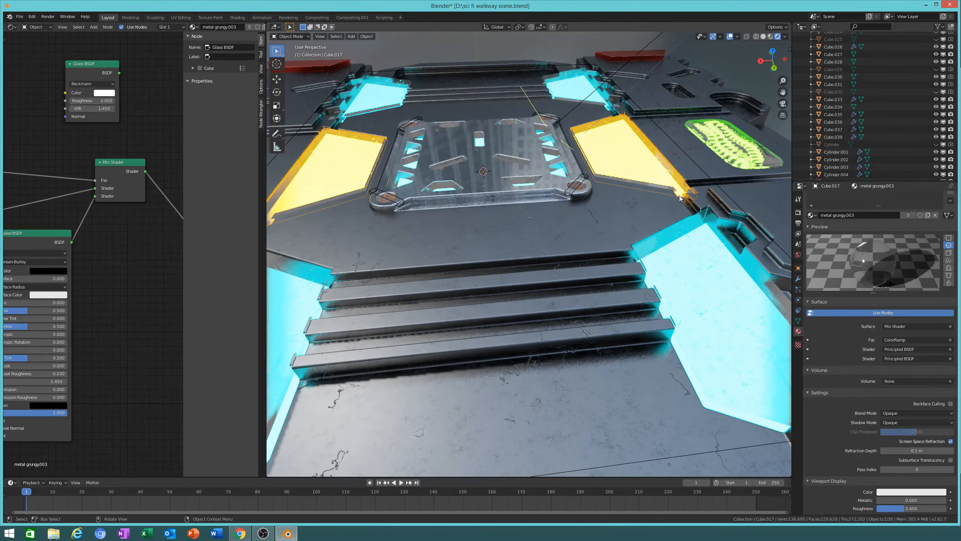
scroll(867, 315, "up", 2)
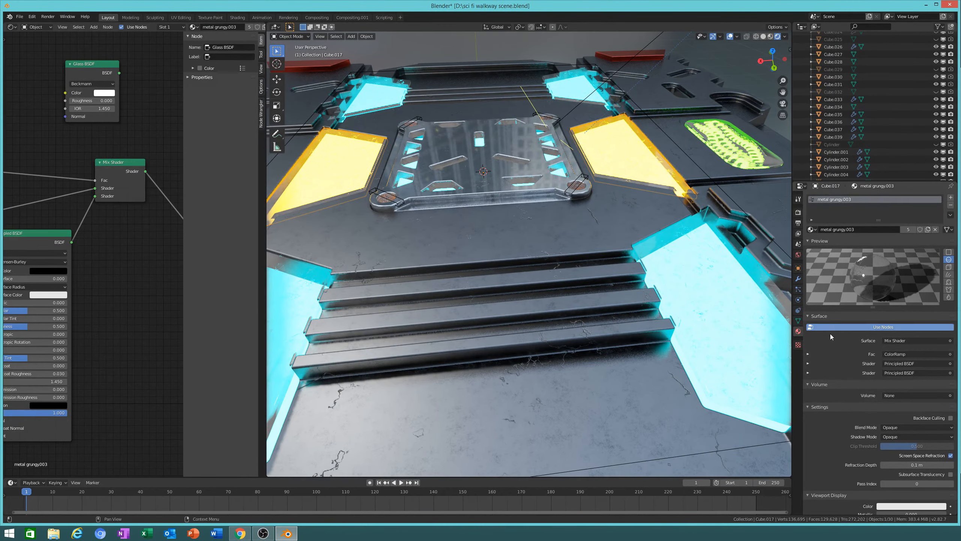
scroll(832, 337, "down", 2)
scroll(904, 405, "up", 2)
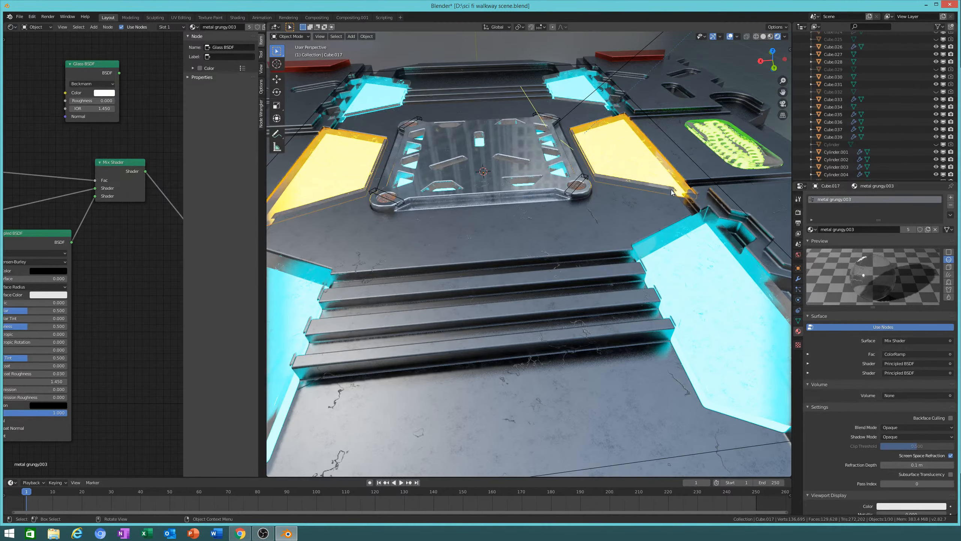
middle_click_drag(670, 198, 640, 211)
scroll(708, 272, "up", 8)
middle_click_drag(709, 272, 360, 273)
left_click(684, 254)
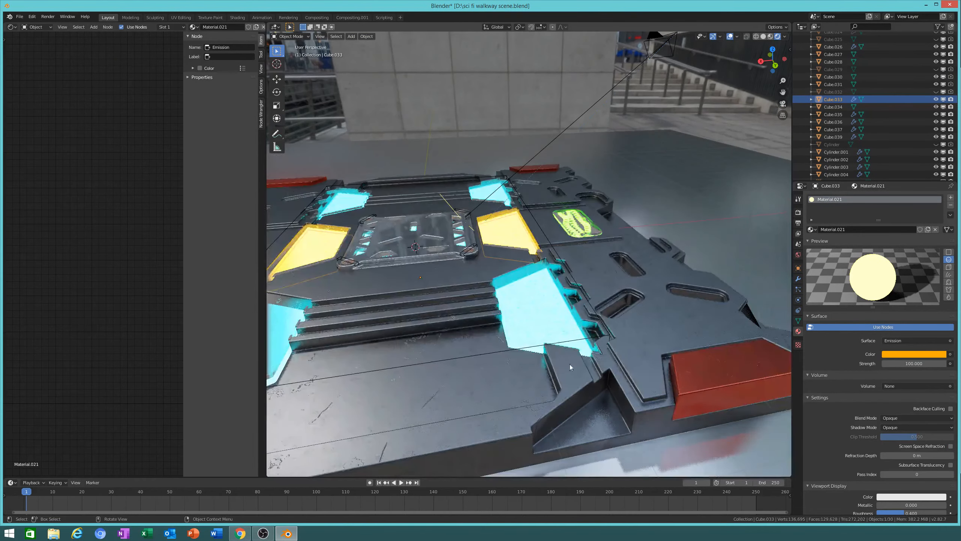
Step: Select the cyan emissive panel and view it from low near the floor
left_click(515, 347)
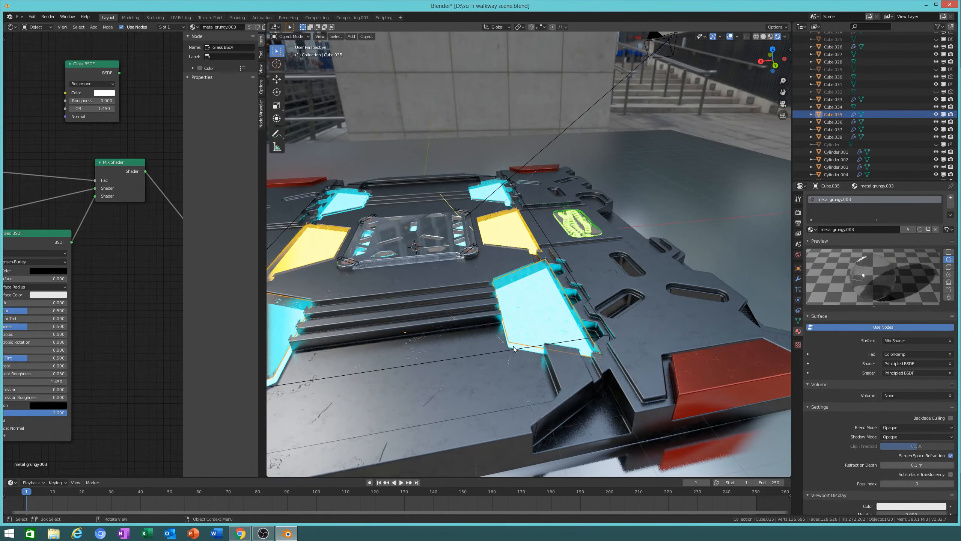
left_click(514, 348)
left_click(514, 348)
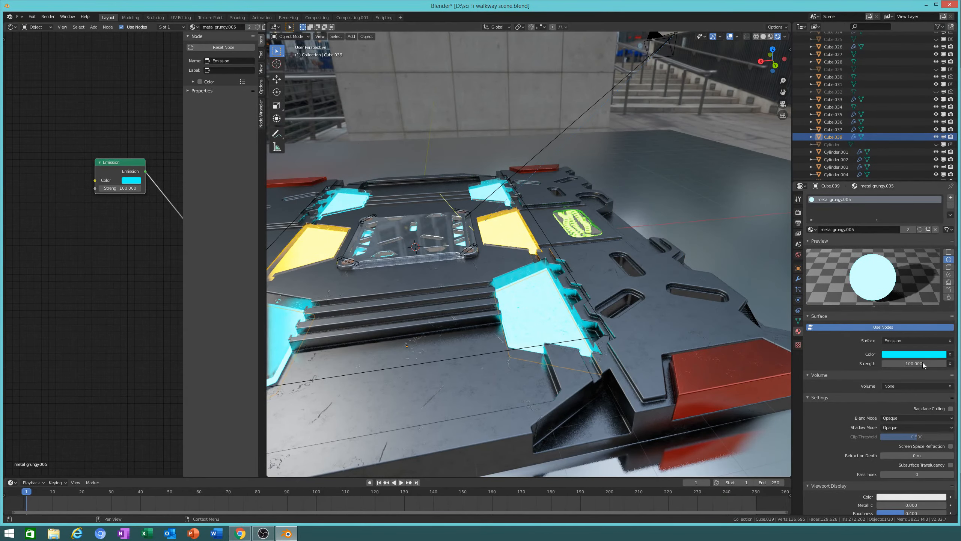
key("g")
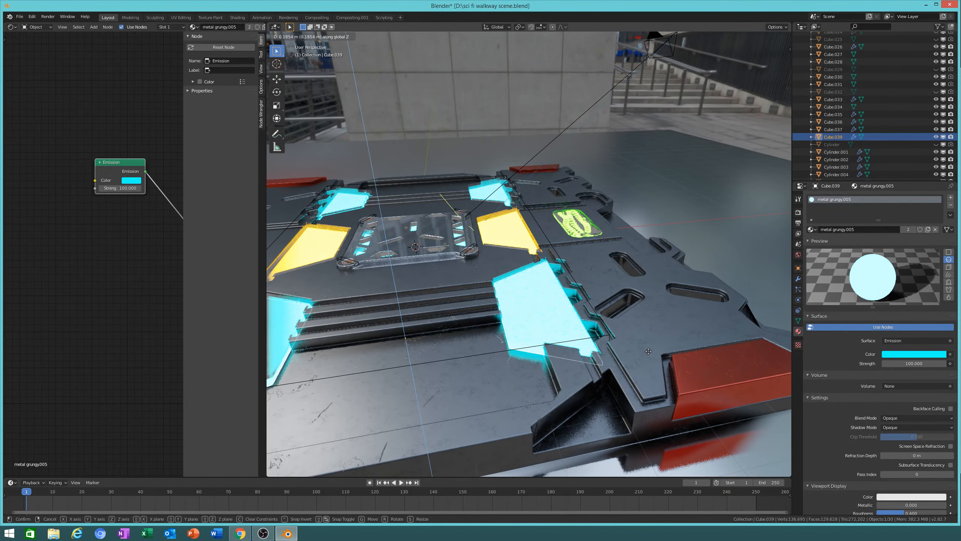
right_click(646, 333)
key("z")
middle_click_drag(636, 261, 611, 274)
scroll(655, 323, "up", 5)
mouse_move(655, 324)
middle_mouse_down()
mouse_move(627, 309)
mouse_move(643, 310)
mouse_move(643, 300)
middle_mouse_up()
Step: In wireframe, raise the cyan panel 0.012 m along Z
left_click(756, 37)
middle_click_drag(628, 162, 636, 182)
key("g")
key("z")
left_click(645, 163)
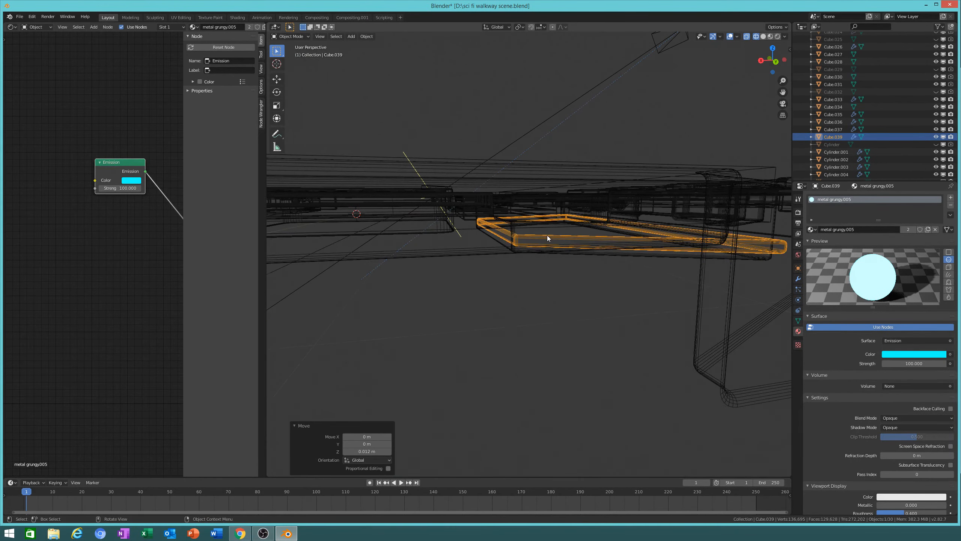
scroll(546, 236, "down", 7)
middle_click_drag(539, 235, 672, 224)
scroll(574, 274, "up", 8)
Step: Raise the other cyan panel (Cube.037) 0.0643 m along Z
left_click(634, 254)
key("g")
key("z")
left_click(671, 248)
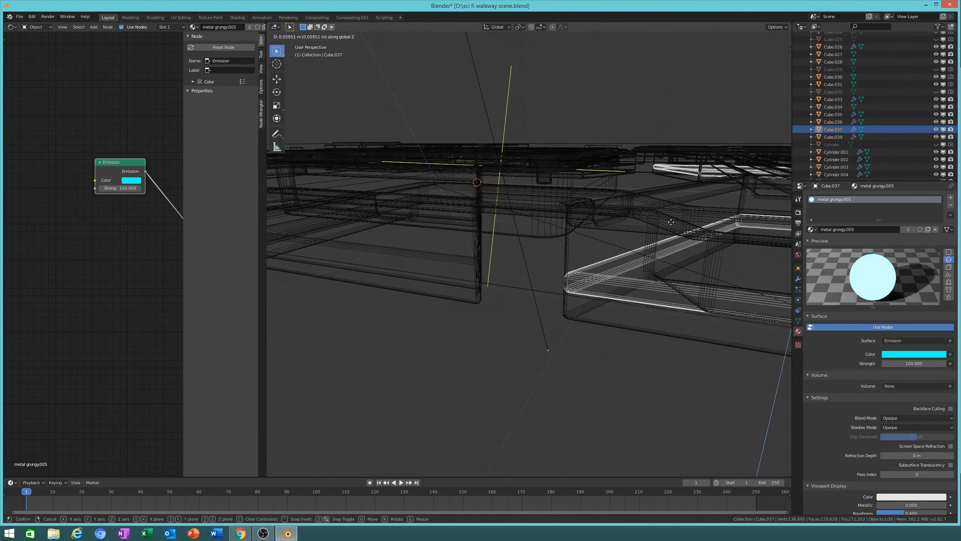
Step: Preview the raised panels in rendered shading, then return to solid shading
left_click(763, 36)
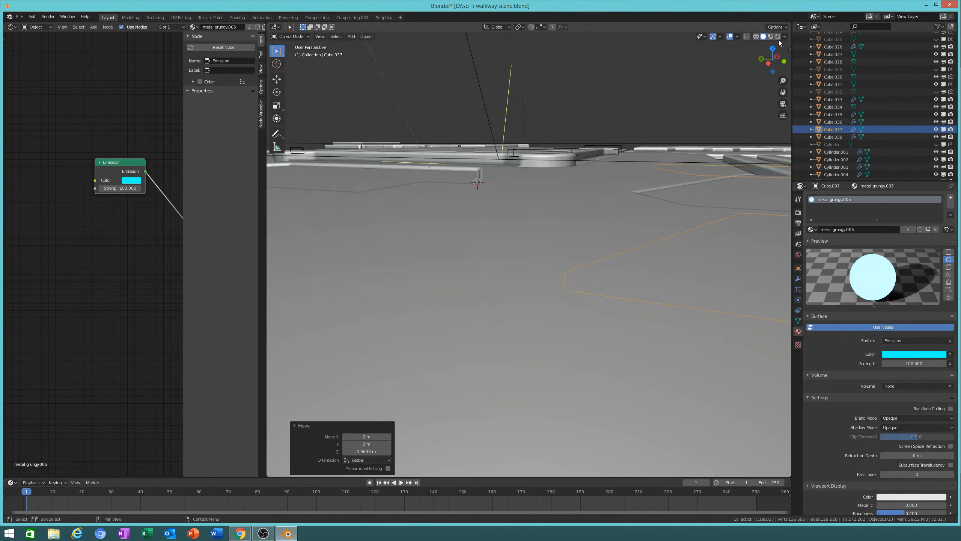
left_click(777, 37)
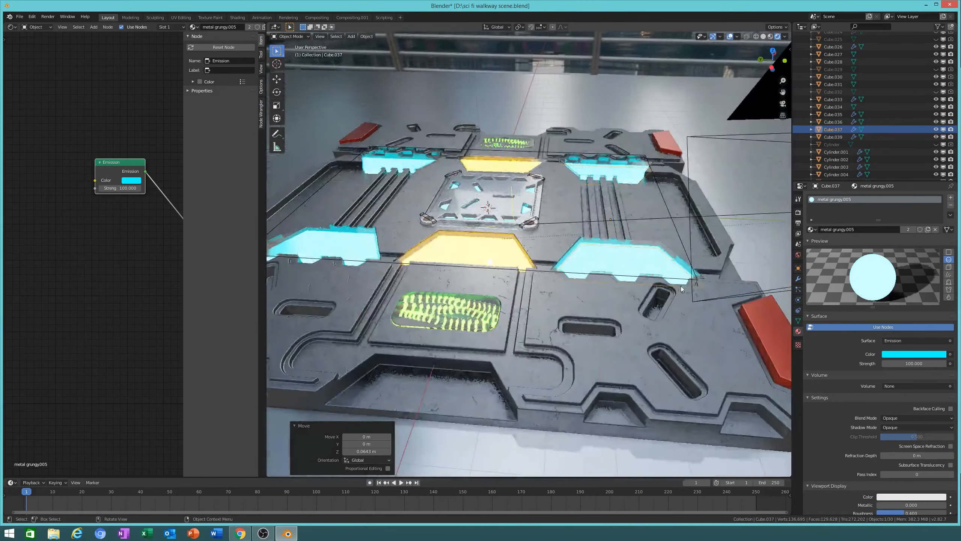
middle_click_drag(680, 285, 623, 319)
scroll(652, 346, "down", 5)
scroll(623, 326, "up", 6)
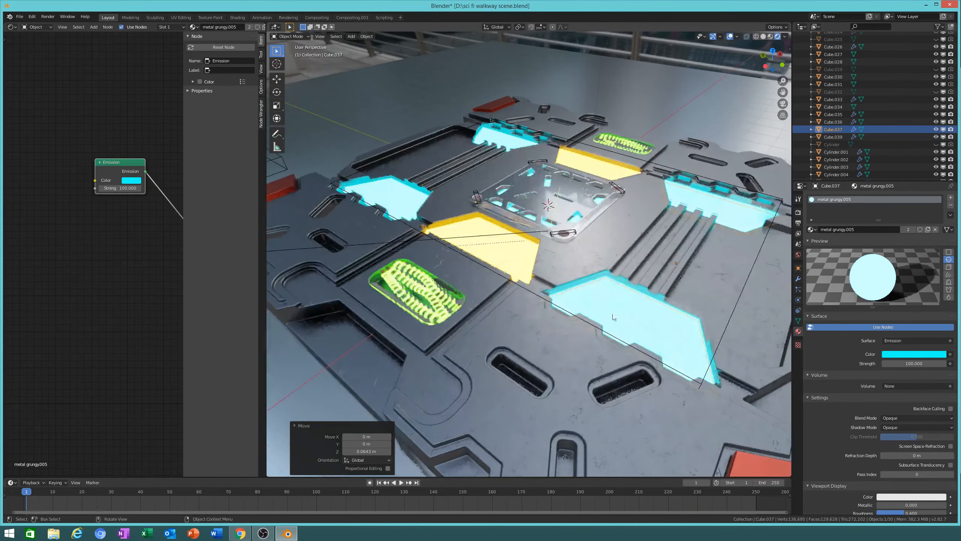
left_click(764, 38)
Step: Inspect the sci-fi panel from several angles and select the walkway floor panel
middle_click_drag(698, 192, 681, 261)
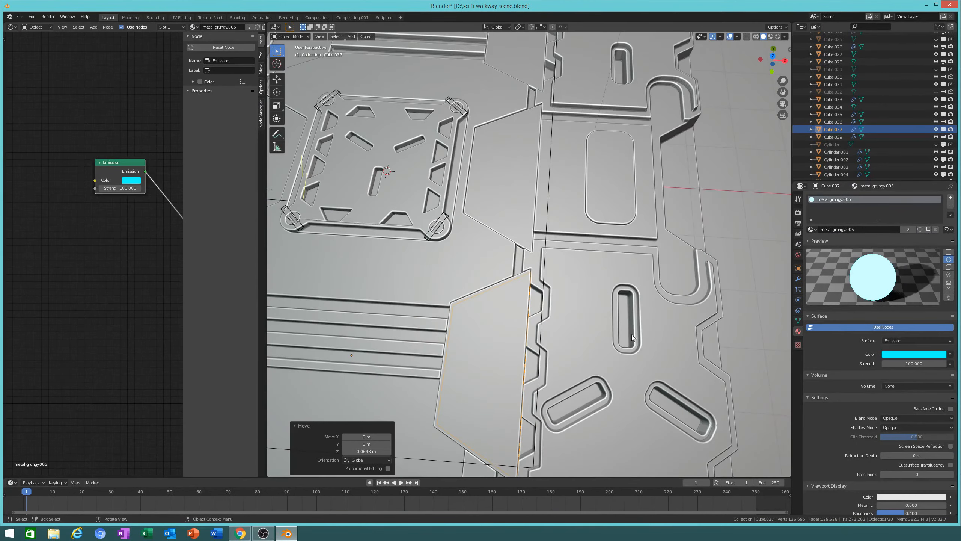
middle_click_drag(675, 304, 637, 339)
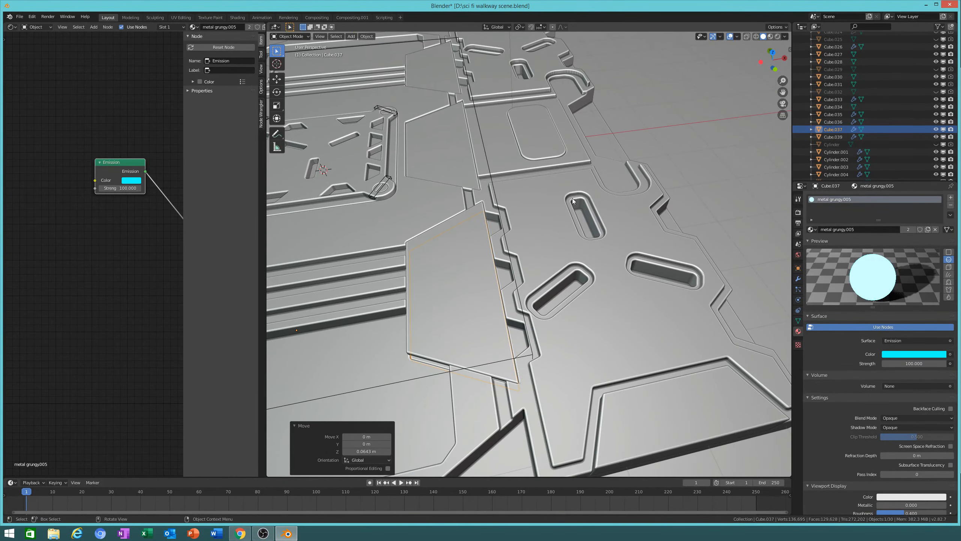
middle_click_drag(597, 245, 602, 374)
scroll(583, 324, "down", 1)
scroll(590, 364, "down", 5)
middle_click_drag(528, 305, 669, 227)
left_click(677, 259)
Step: Duplicate the floor panel in place and remove the BTool_Cube.003 boolean cut from the copy
scroll(612, 288, "down", 11)
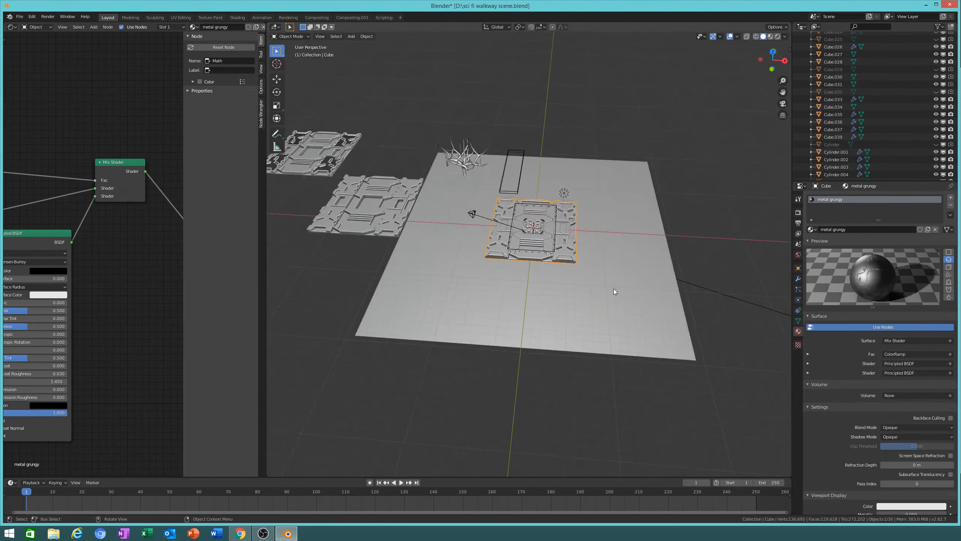
scroll(530, 265, "up", 6)
middle_click_drag(330, 211, 506, 316, "shift")
scroll(510, 333, "up", 6)
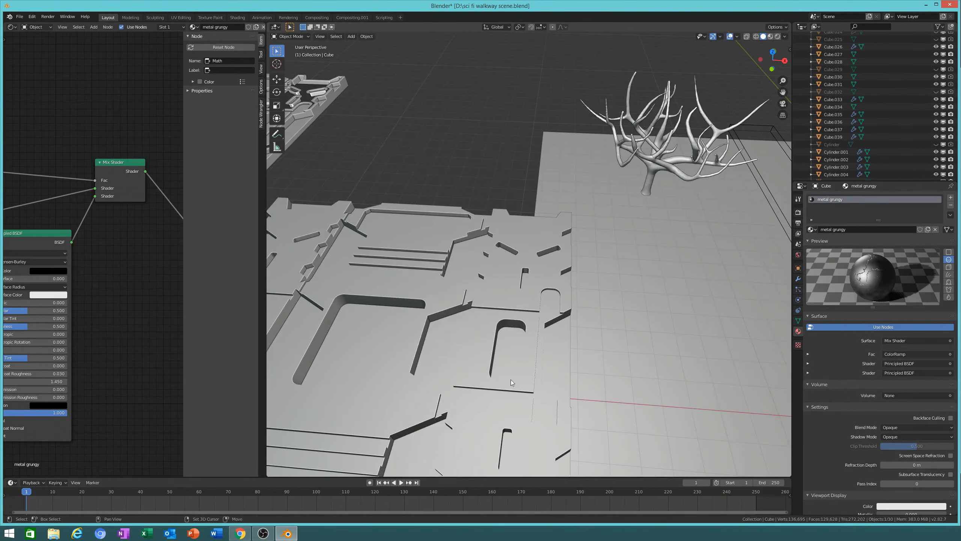
middle_click_drag(515, 367, 503, 271, "shift")
scroll(530, 276, "down", 3)
middle_click_drag(577, 280, 487, 323, "shift")
scroll(606, 329, "down", 7)
middle_click_drag(639, 333, 545, 341, "shift")
scroll(545, 341, "up", 11)
middle_click_drag(558, 385, 675, 270, "shift")
scroll(651, 277, "down", 3)
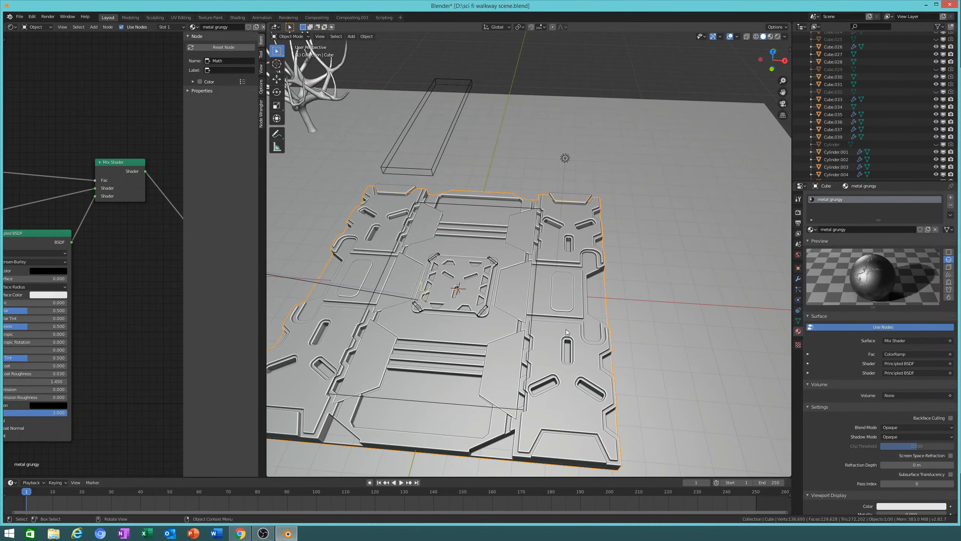
key("shift+d")
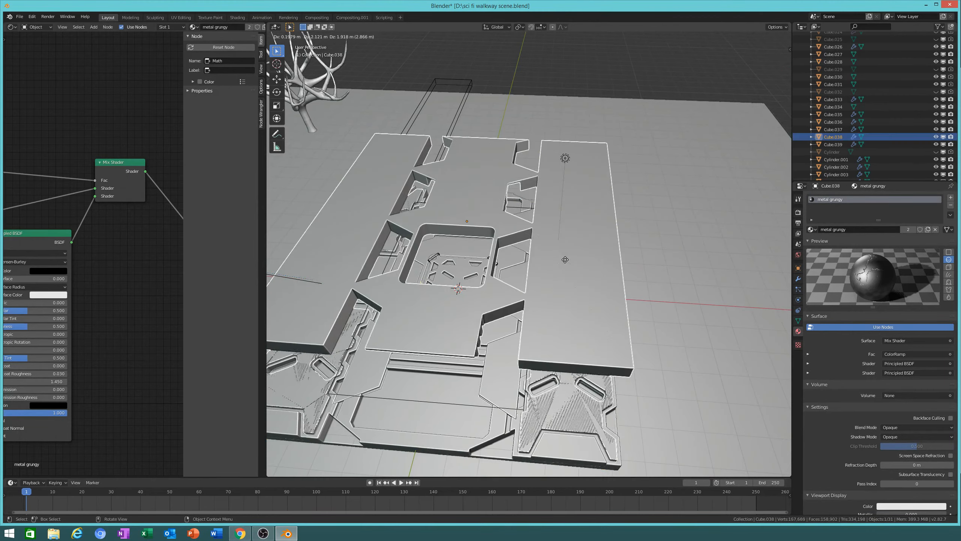
key("Escape")
left_click(798, 278)
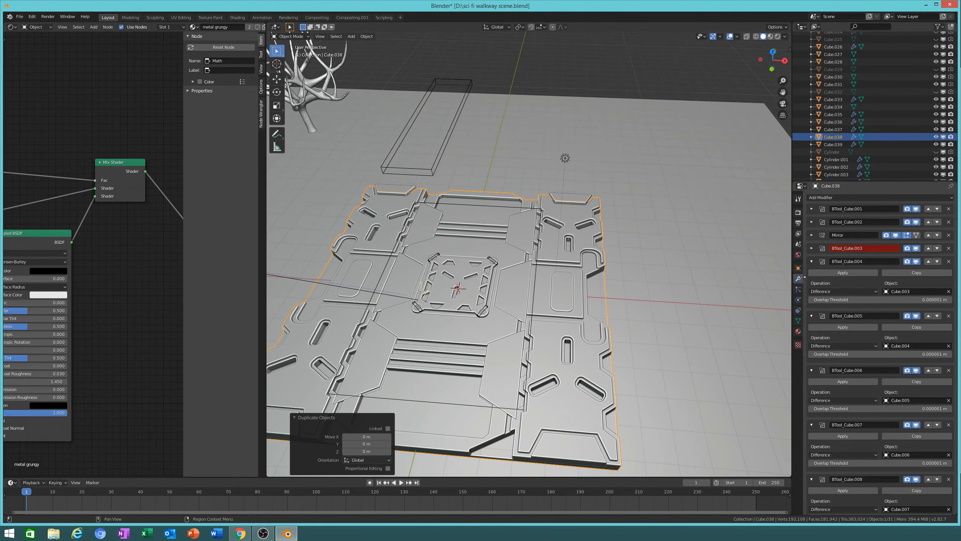
left_click(949, 248)
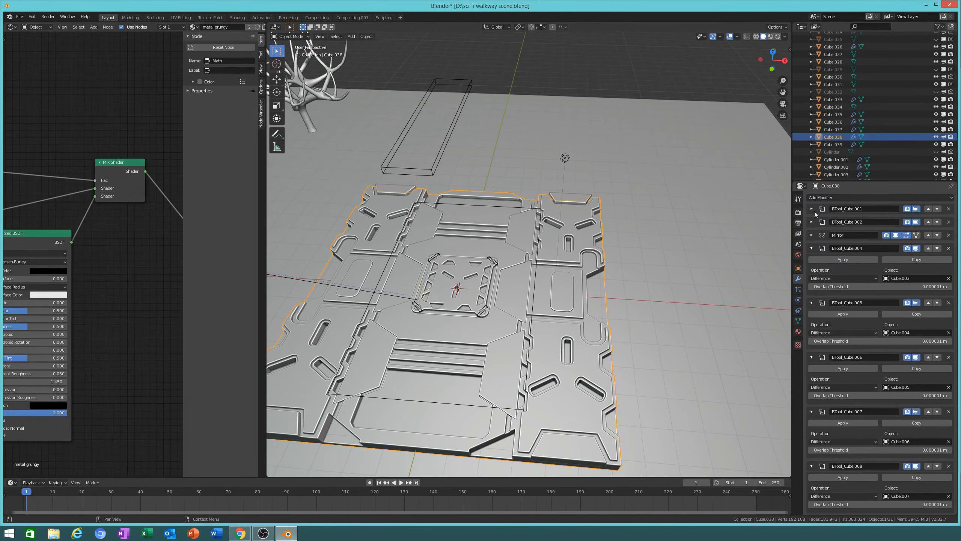
Step: Apply the panel's first boolean cuts, the Mirror and BTool_Cube.005 to the mesh
left_click_drag(812, 235, 813, 209)
left_click(830, 219)
left_click(842, 221)
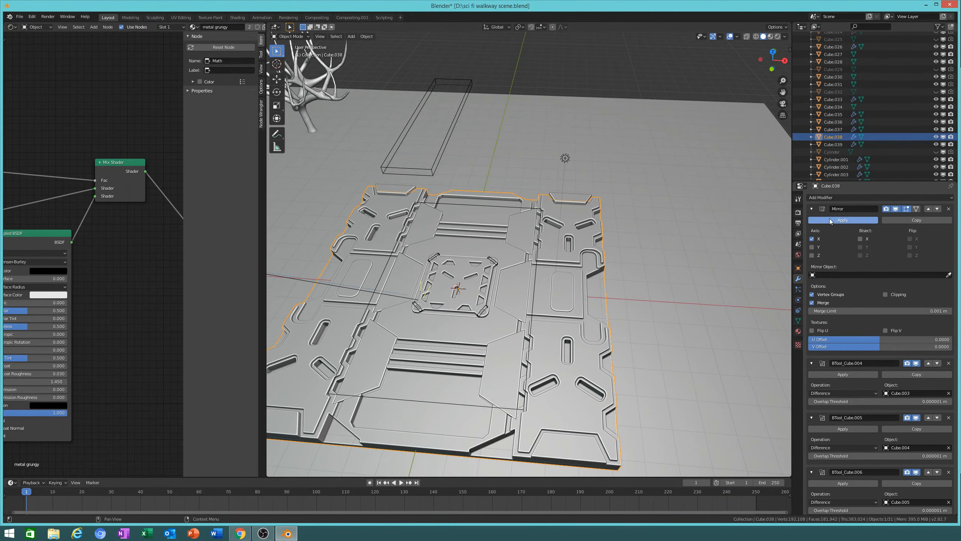
left_click(843, 220)
left_click(829, 220)
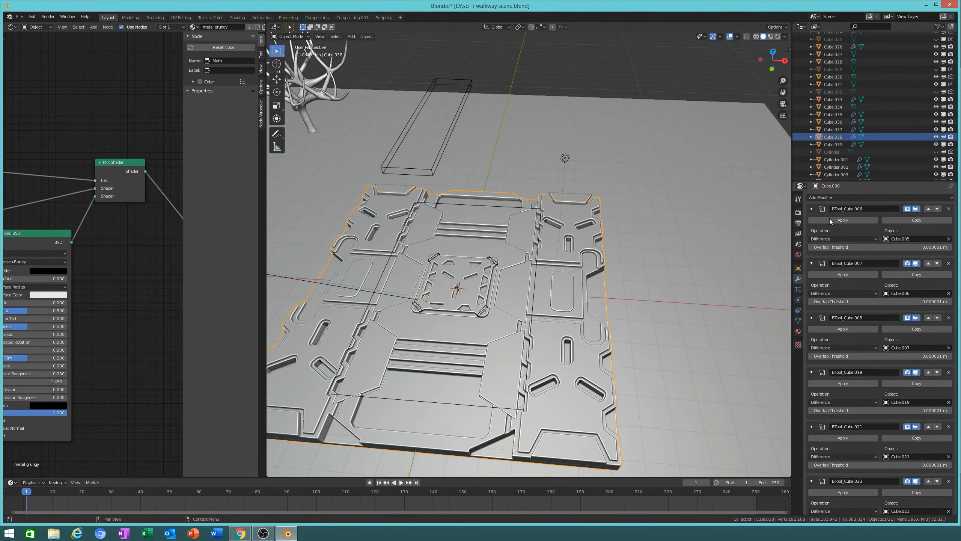
left_click(829, 219)
Step: Apply the remaining boolean cuts, then undo the Bevel apply and remove the Bevel modifier
left_click(829, 219)
left_click(829, 219)
left_click(829, 219)
left_click(829, 219)
left_click(829, 218)
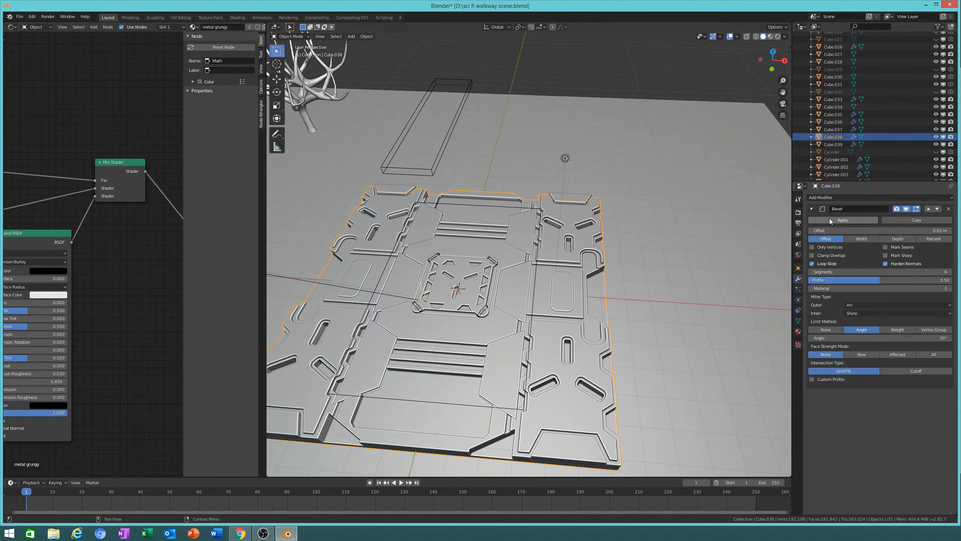
left_click(844, 219)
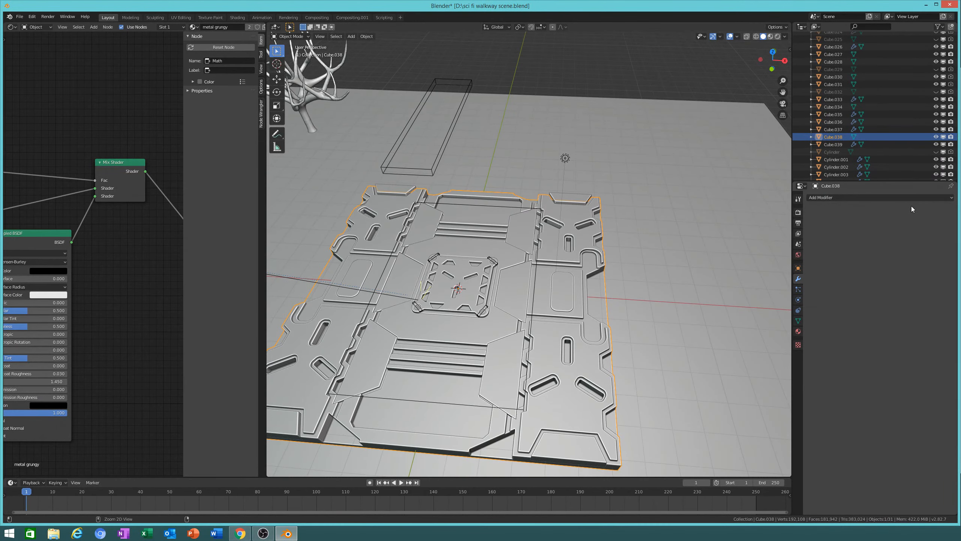
key("ctrl+z")
left_click(948, 209)
Step: Move the floor panel 14.9 m along the X axis
key("g")
key("x")
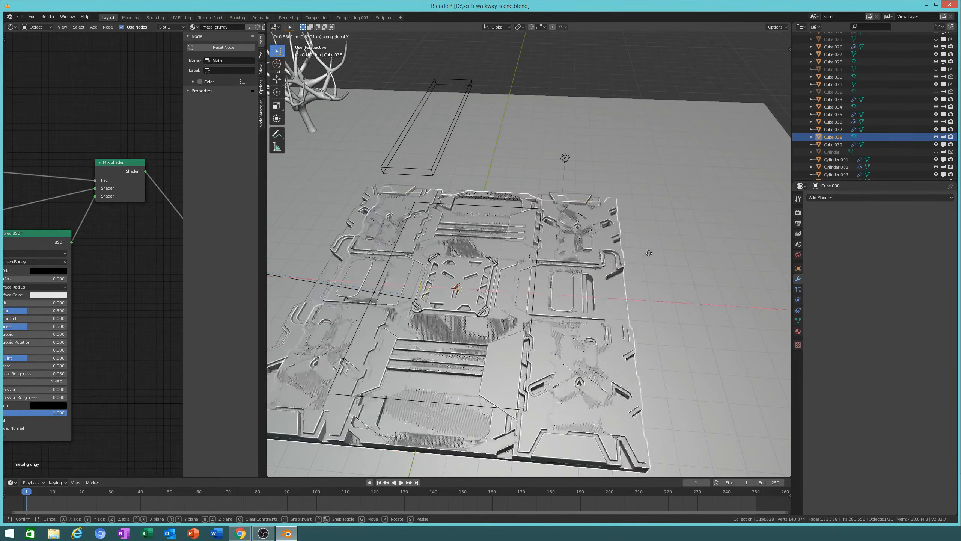
left_click(461, 315)
middle_click_drag(541, 318, 321, 262, "shift")
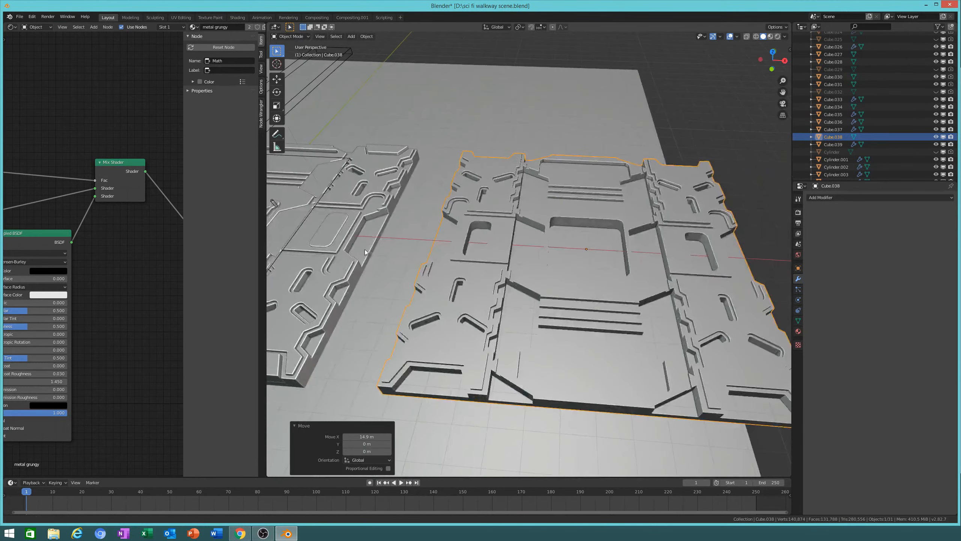
middle_click_drag(548, 294, 515, 298)
middle_click_drag(628, 354, 661, 332, "shift")
Step: Add a new cube and place it 18.9 m along X
key("shift+a")
mouse_move(663, 332)
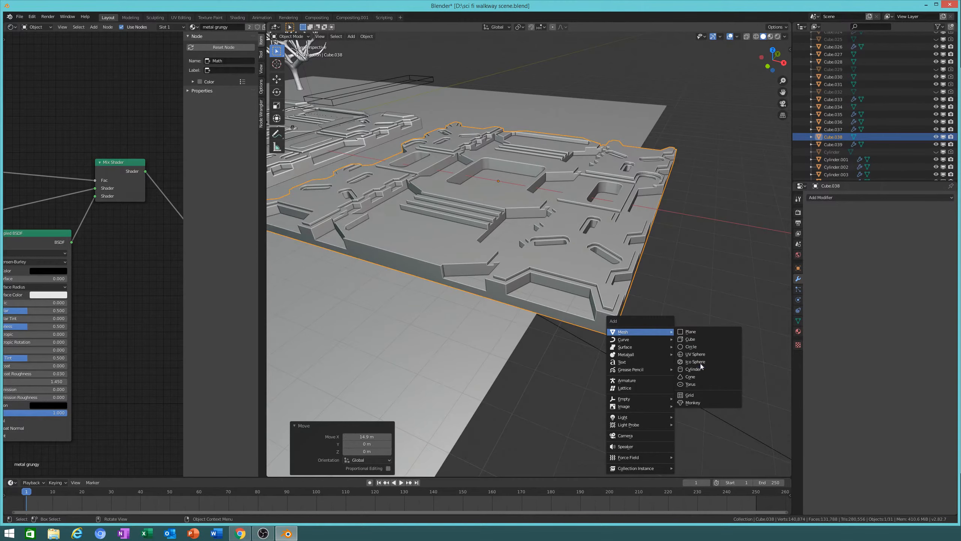
left_click(700, 340)
scroll(651, 354, "down", 7)
middle_click_drag(605, 308, 630, 333)
key("g")
key("x")
left_click(588, 271)
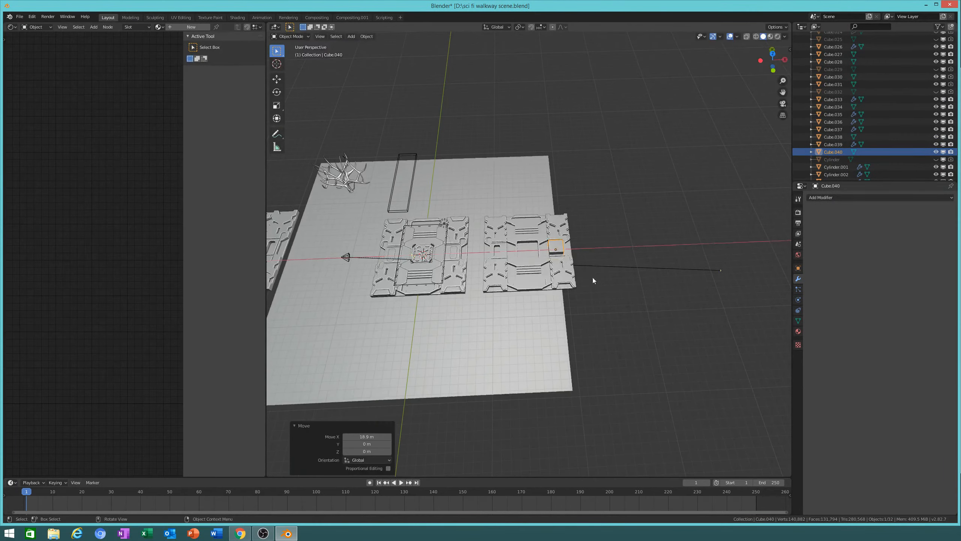
Step: Slide the cube along Y onto the panel, then offset it 0.673 m in X
scroll(606, 276, "up", 9)
middle_click_drag(663, 282, 591, 277, "shift")
middle_click_drag(591, 277, 545, 301)
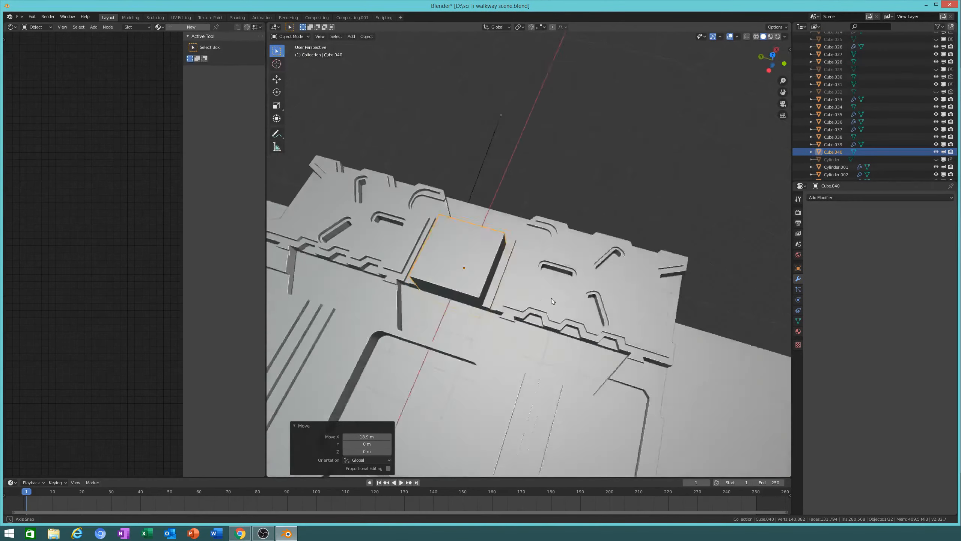
scroll(550, 266, "up", 4)
key("g")
key("y")
left_click(707, 323)
middle_click_drag(708, 323, 654, 369, "shift")
key("g")
key("x")
left_click(655, 328)
Step: Shrink the cube to about a third and raise it along Z onto the panel
key("s")
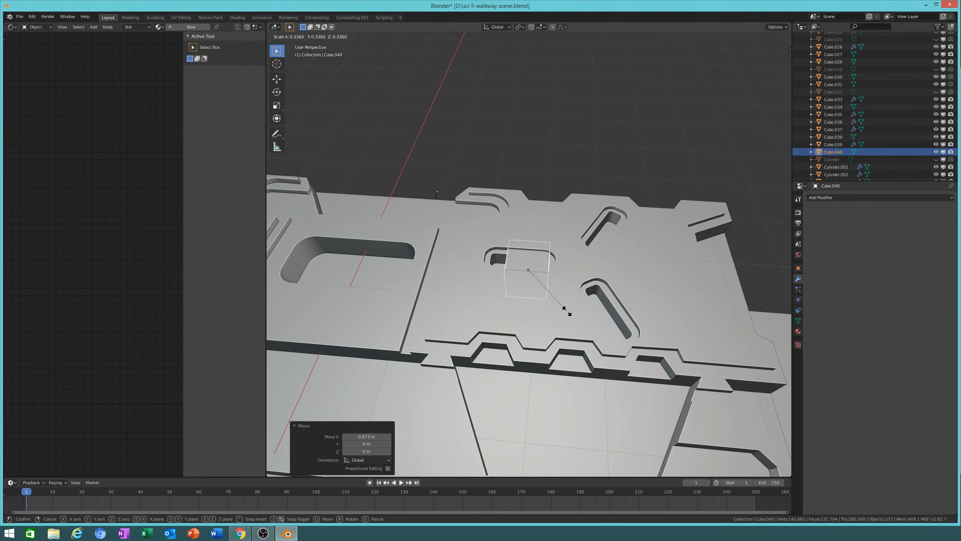
left_click(583, 311)
key("g")
key("z")
left_click(604, 314)
middle_click_drag(605, 314, 690, 292)
Step: Stretch the cube along the Y axis, about 1.803 times
key("s")
key("x")
right_click(677, 277)
key("s")
key("y")
left_click(717, 292)
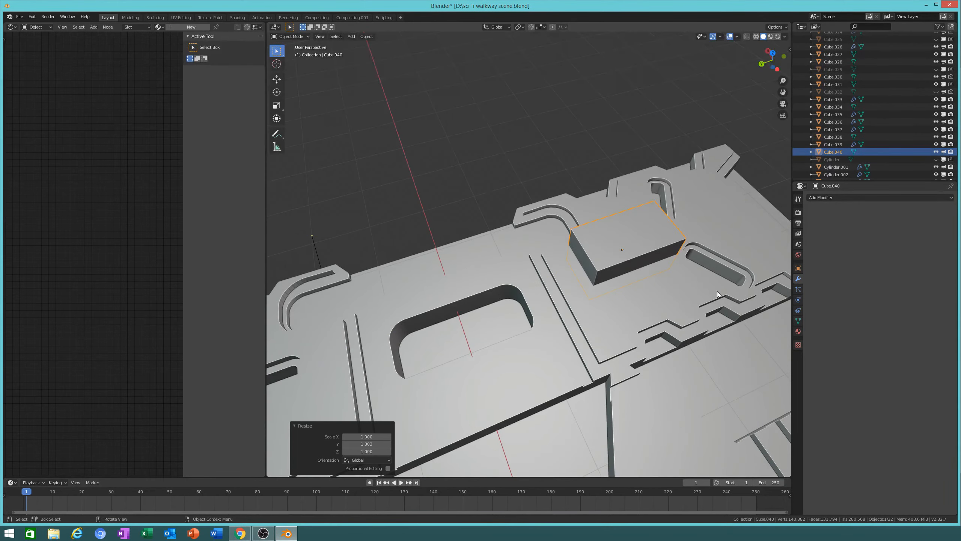
middle_click_drag(717, 291, 609, 302)
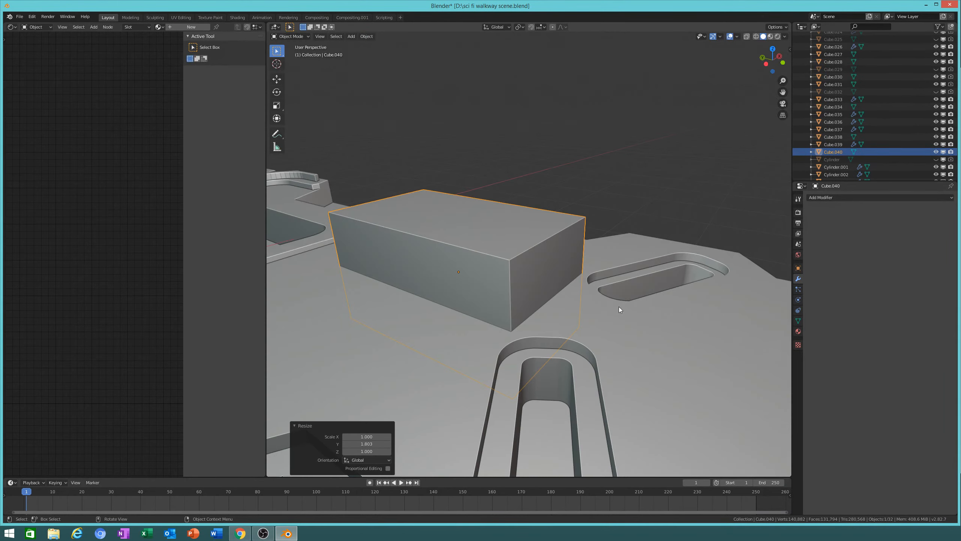
Step: Select the panel with the box, cancel a trial move, then keep only the panel selected
left_click(633, 333)
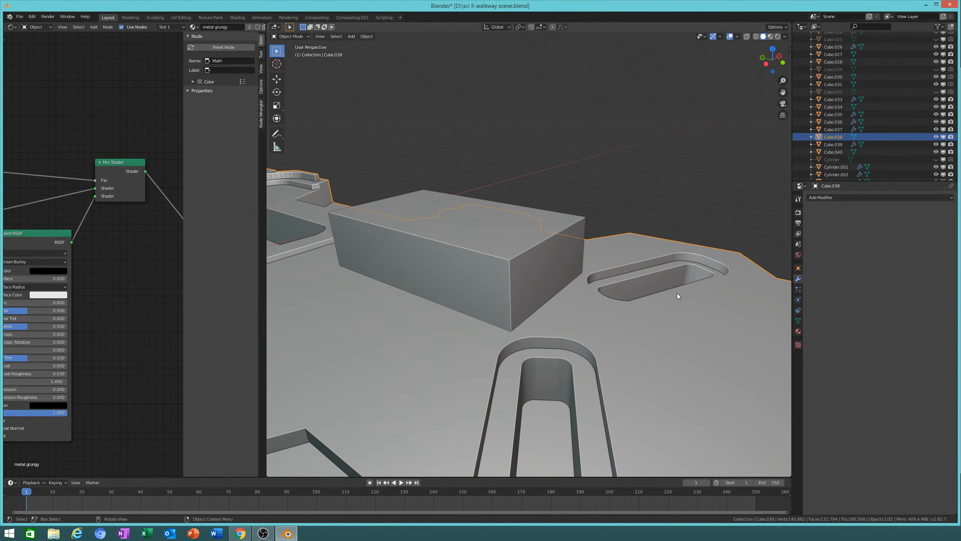
left_click(555, 262, "shift")
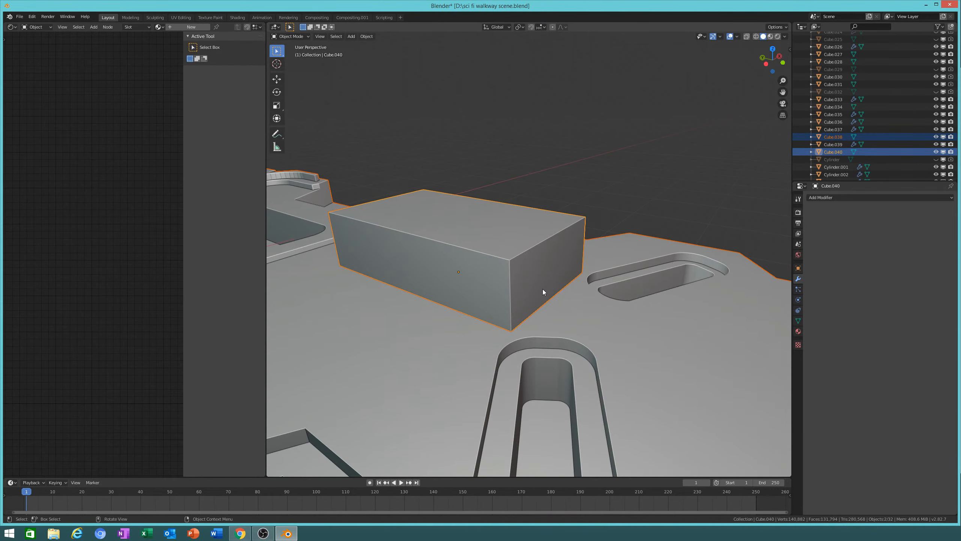
middle_click_drag(541, 293, 561, 292)
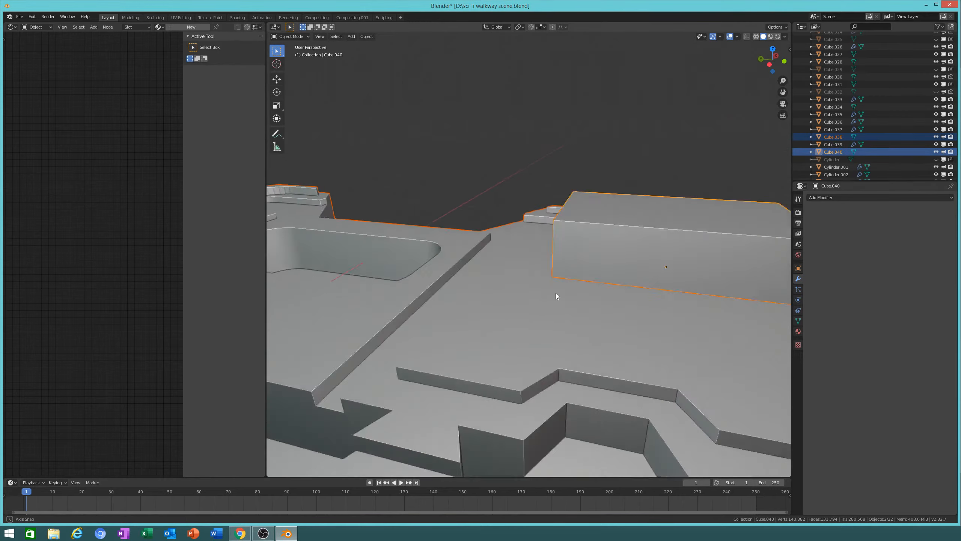
scroll(573, 288, "down", 5)
key("g")
right_click(585, 260)
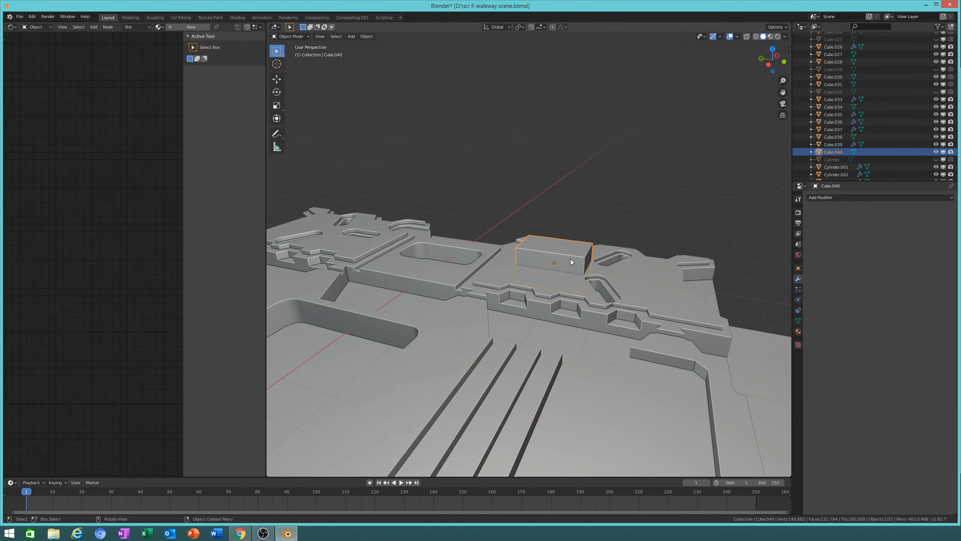
left_click(620, 276)
Step: Enable the Bool Tool add-on by searching 'boo' in Preferences, then add the box to the selection
left_click(31, 17)
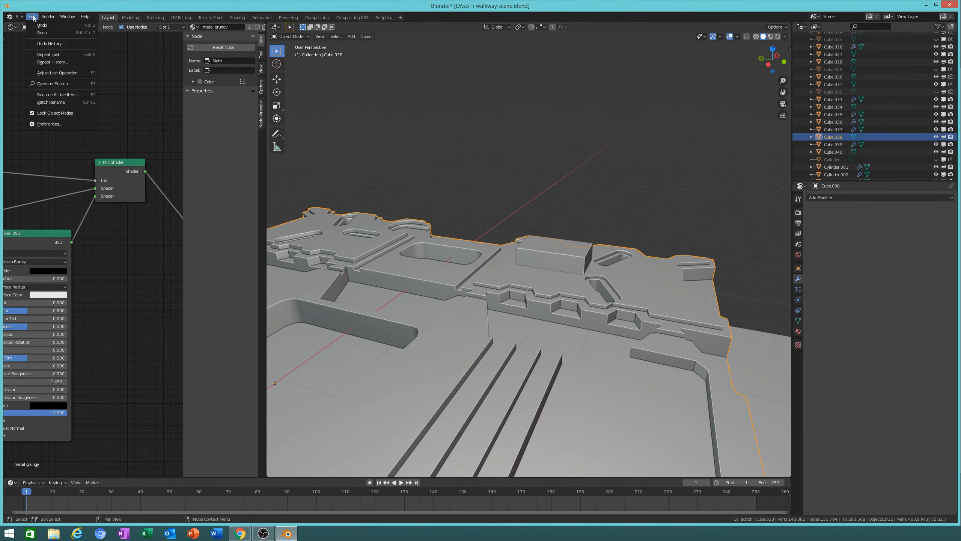
left_click(48, 123)
type("boll")
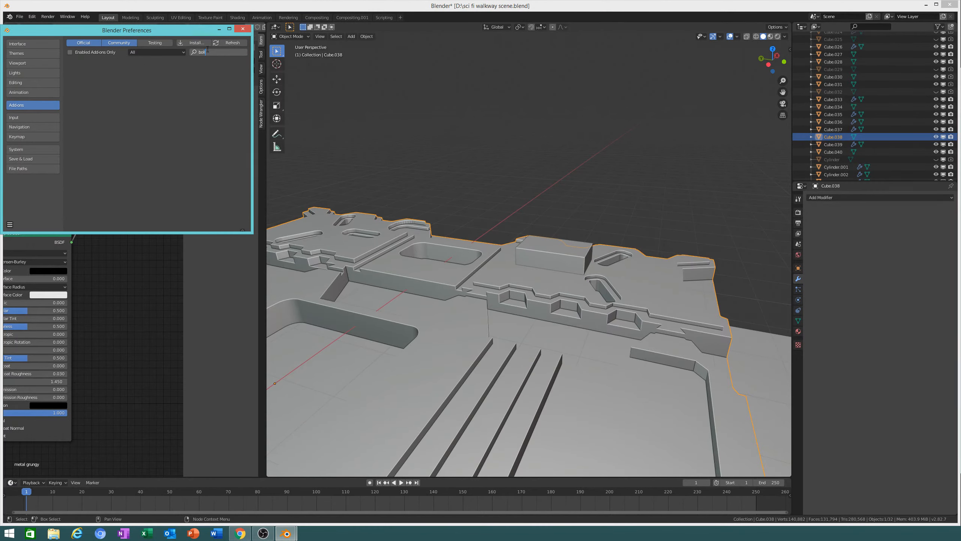
key("BackSpace")
key("BackSpace")
type("o")
left_click(81, 75)
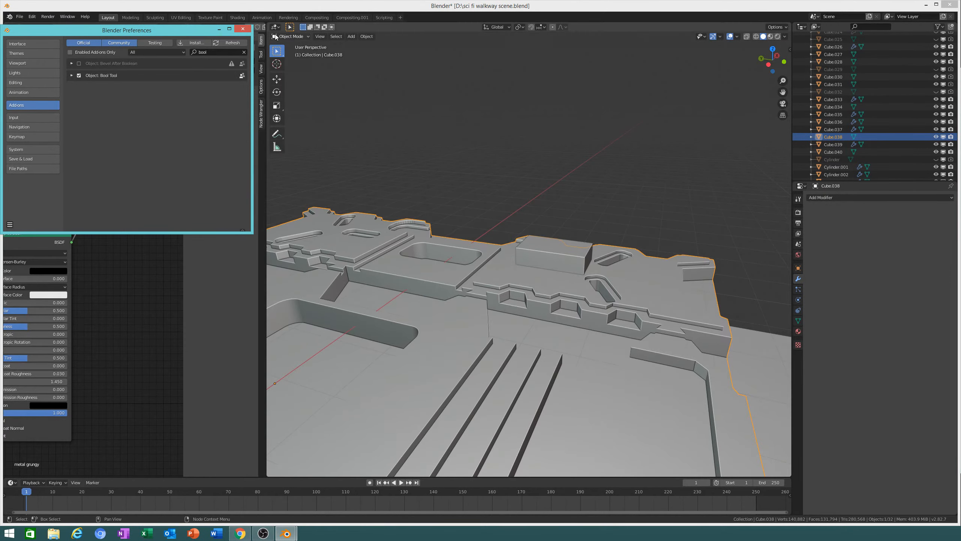
left_click(242, 29)
scroll(594, 232, "up", 4)
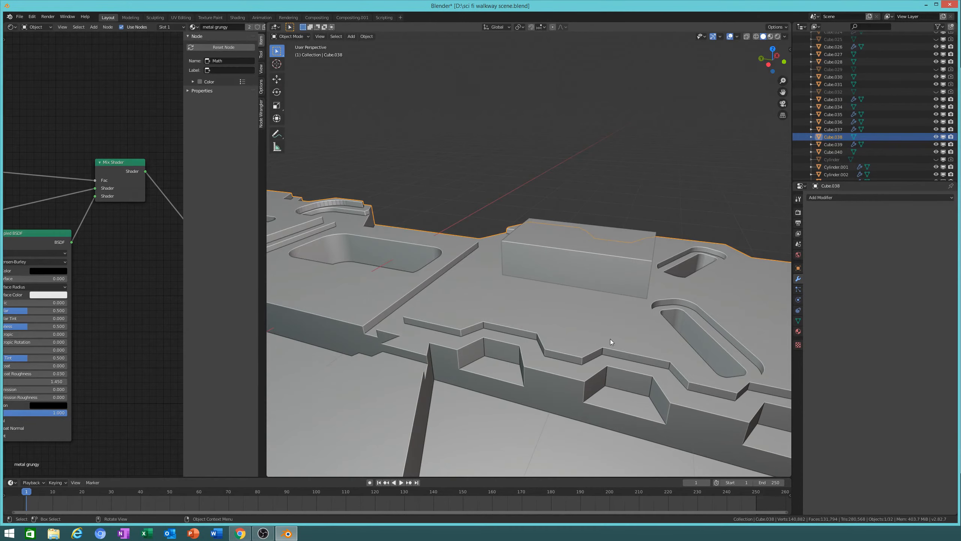
left_click(591, 264, "shift")
Step: Cut a Bool Tool difference between box and panel, then raise the box 0.391 m
key("ctrl+shift+KP_Subtract")
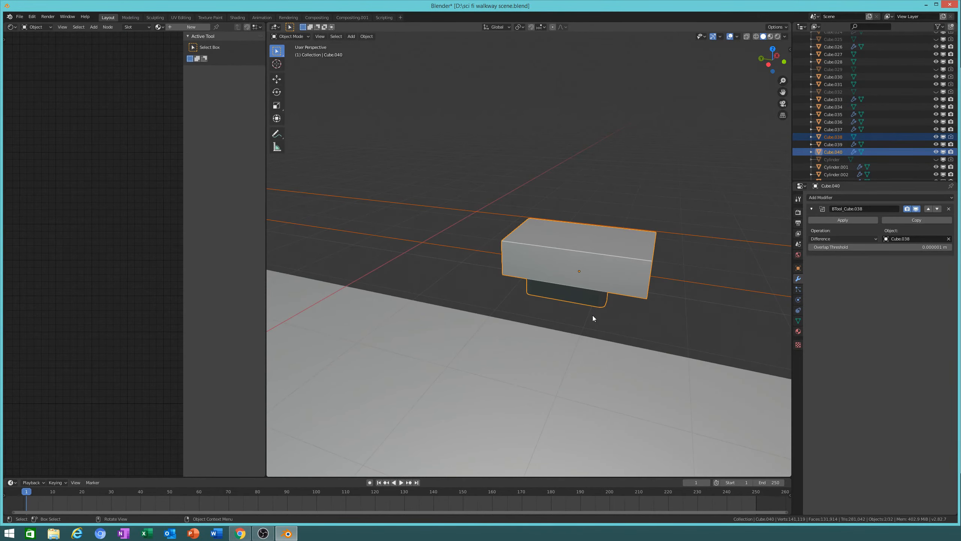
mouse_move(607, 271)
middle_mouse_down()
mouse_move(631, 280)
mouse_move(590, 270)
mouse_move(586, 257)
middle_mouse_up()
scroll(590, 254, "up", 6)
key("g")
key("z")
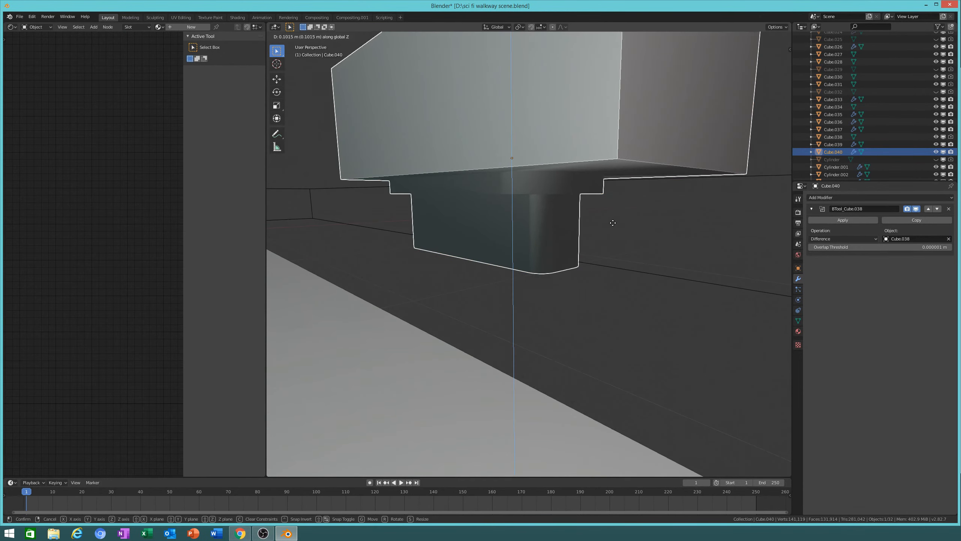
left_click(658, 59)
middle_click_drag(657, 59, 744, 259)
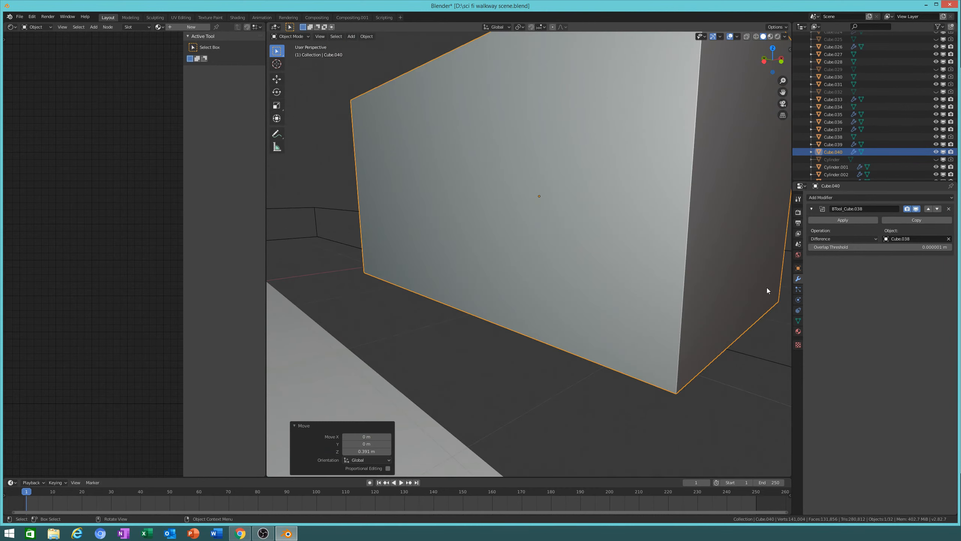
Step: Turn on Auto Smooth in the box's Object Data properties
left_click(798, 320)
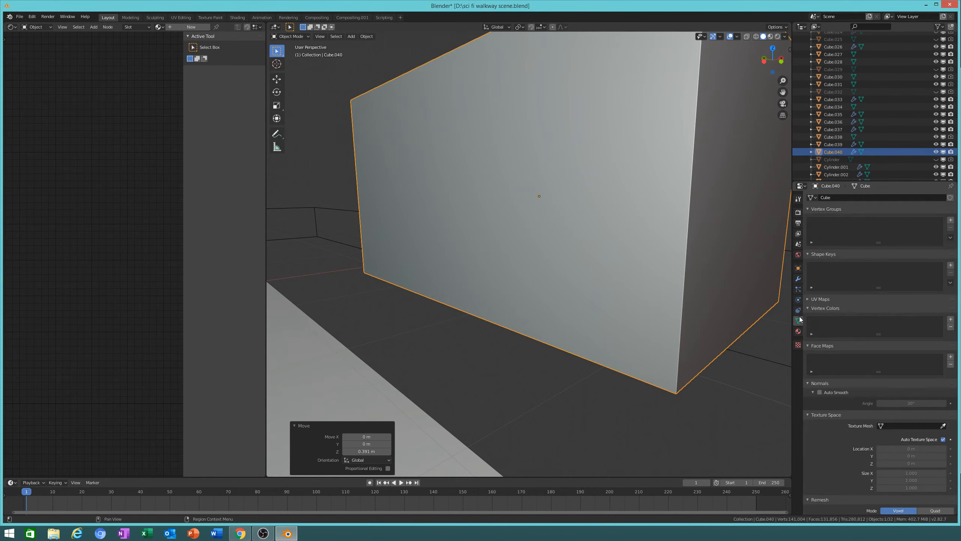
left_click(819, 303)
middle_click_drag(635, 312, 608, 250)
Step: Shift the box horizontally to -0.13 m in X and fine-tune its height along Z
key("g")
key("z")
key("shift+z")
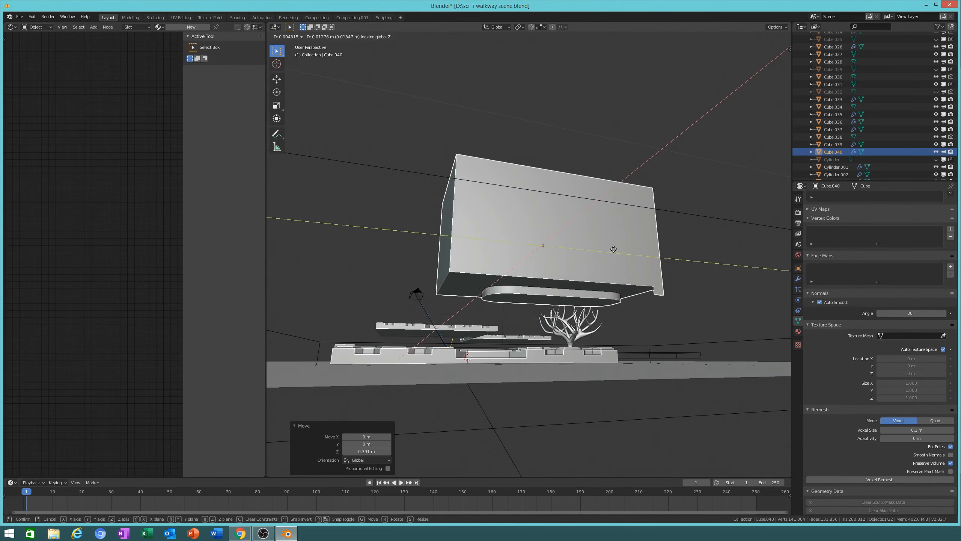
left_click(537, 262)
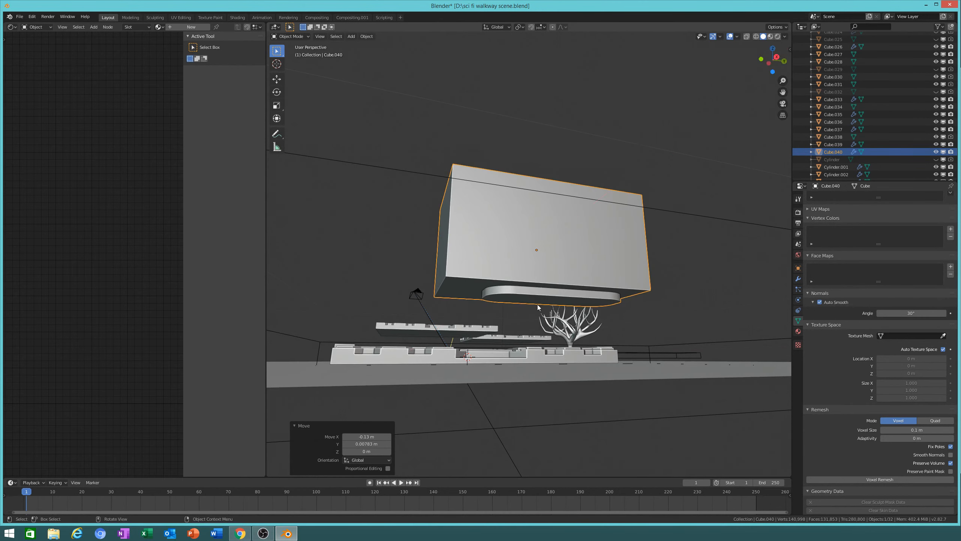
middle_click_drag(537, 263, 535, 292)
key("g")
key("z")
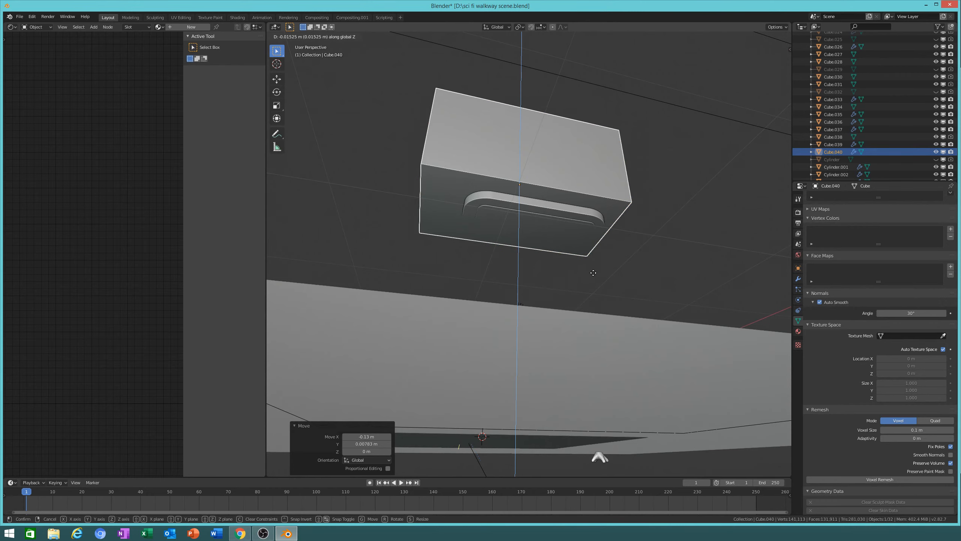
left_click(596, 265)
middle_click_drag(589, 220, 592, 244)
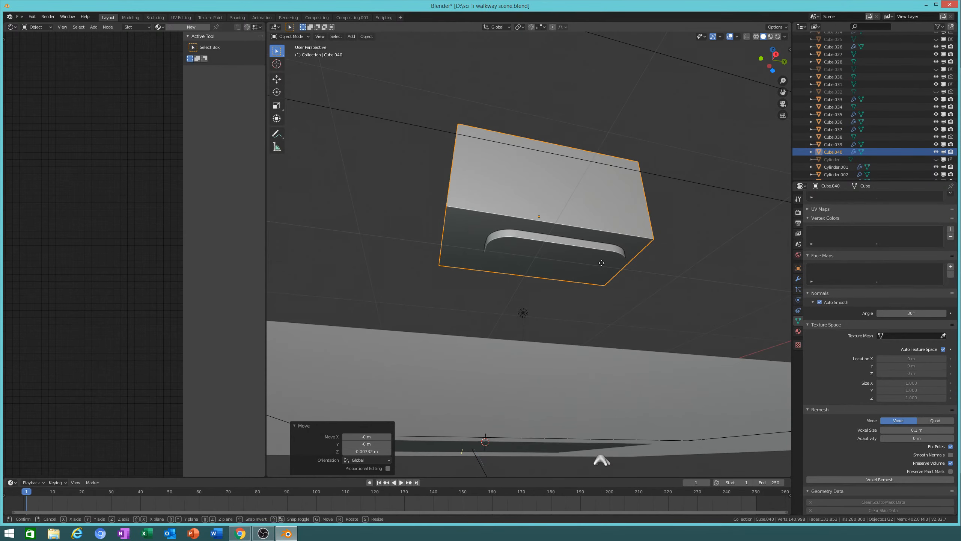
key("g")
key("z")
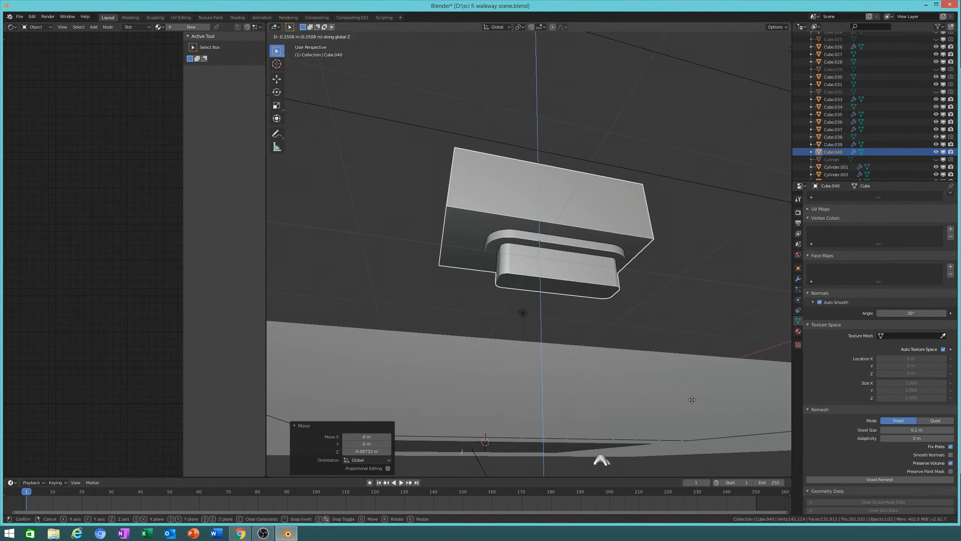
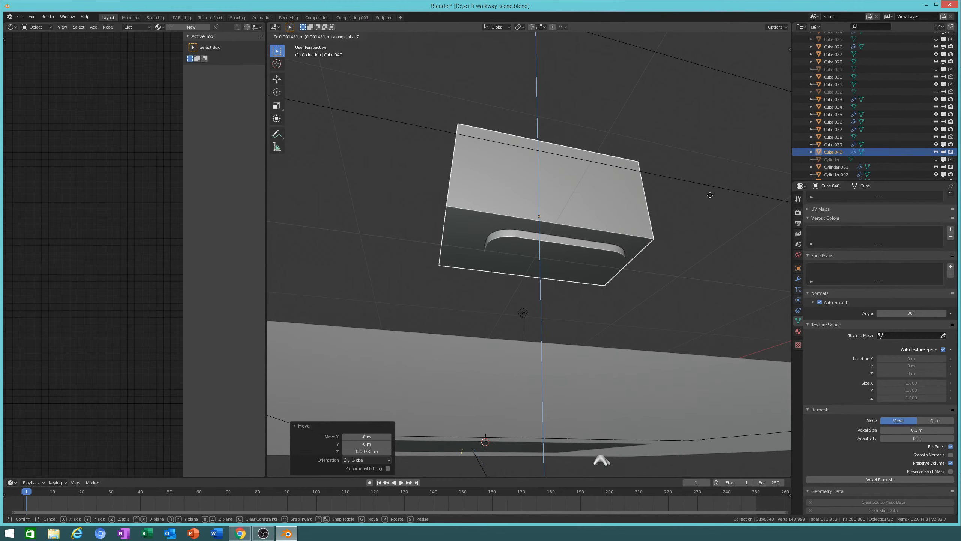
Step: Apply the BTool Boolean Difference modifier on Cube.040 and enter Edit Mode
left_click(713, 196)
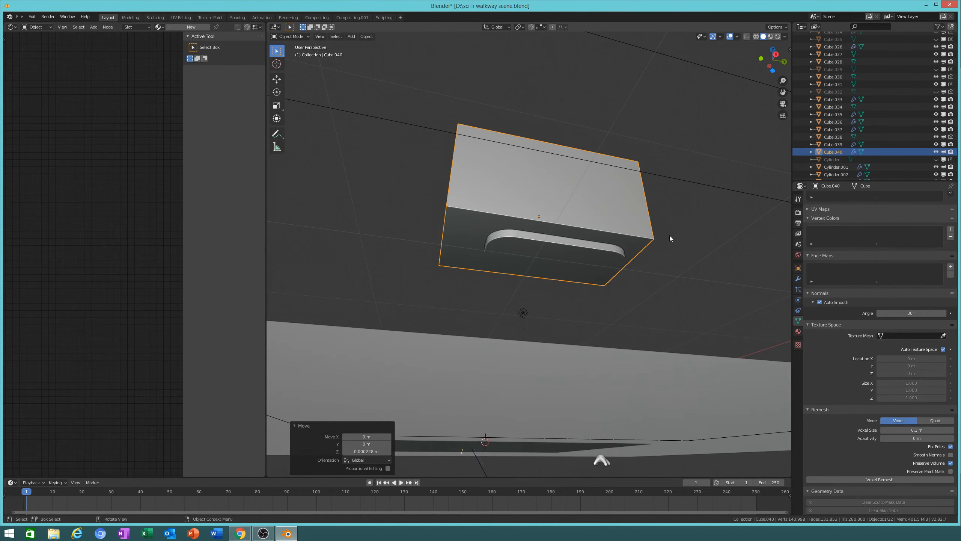
left_click(798, 278)
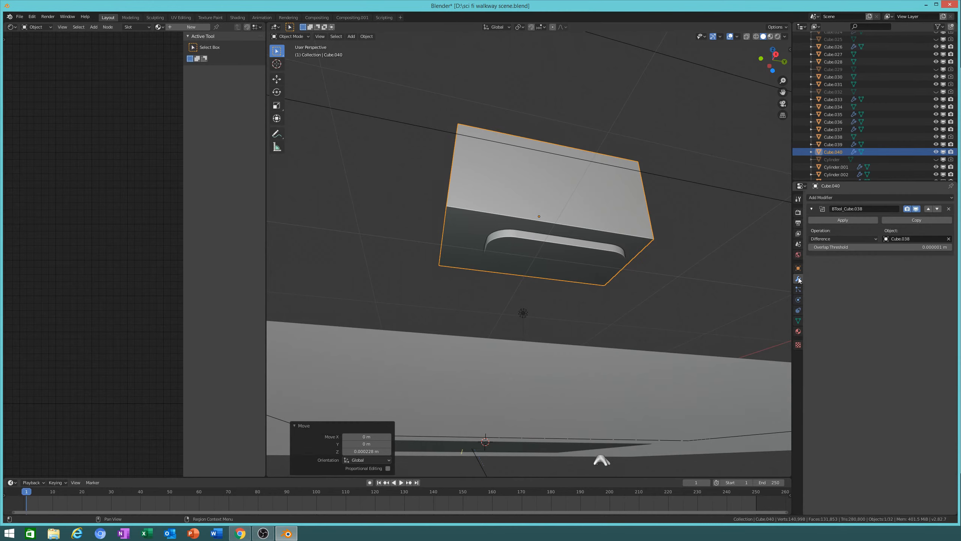
left_click(851, 220)
key("r")
key("Escape")
key("Tab")
scroll(639, 226, "up", 5)
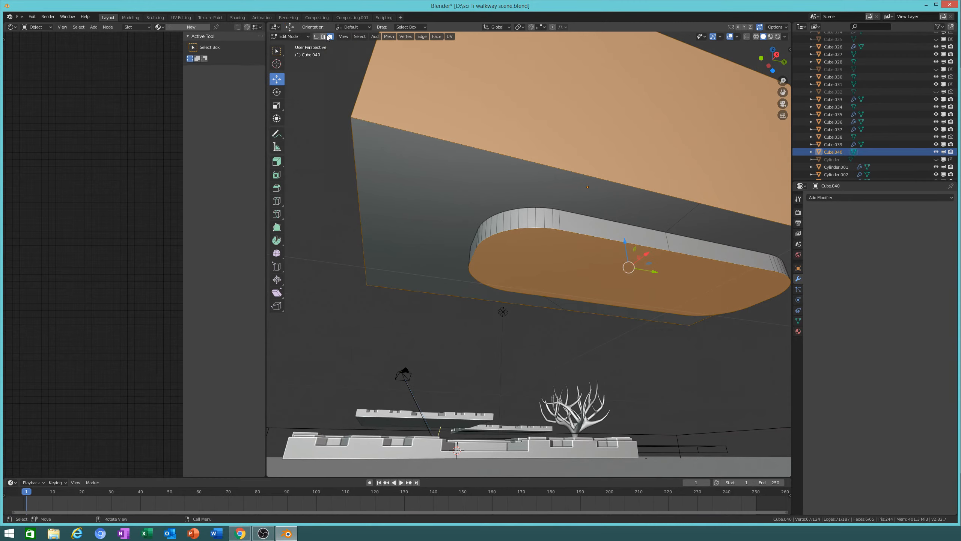
Step: Rip the cutout rim edge loop free and delete the connected box geometry
left_click(324, 37)
left_click(570, 214, "alt")
middle_click_drag(571, 214, 541, 250)
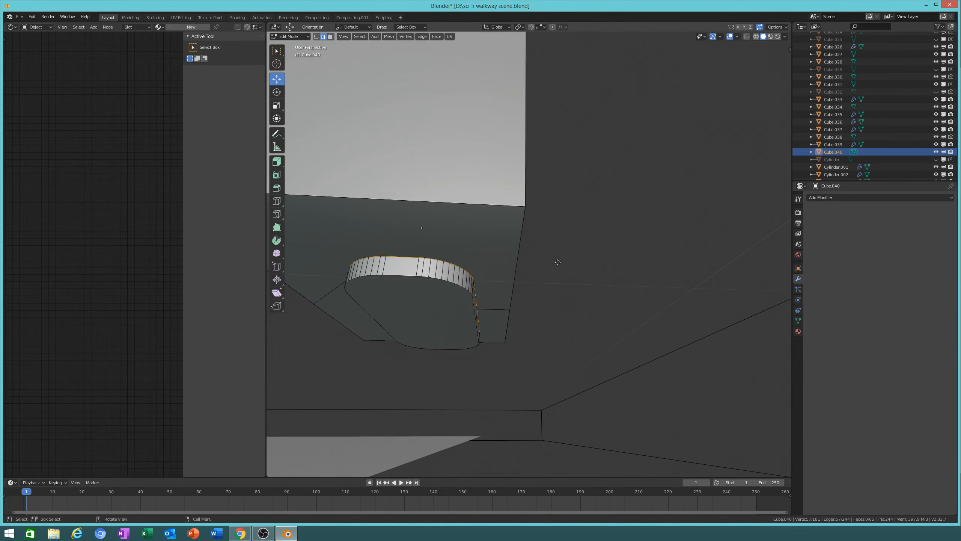
key("v")
key("Escape")
middle_click_drag(558, 285, 524, 280)
key("l")
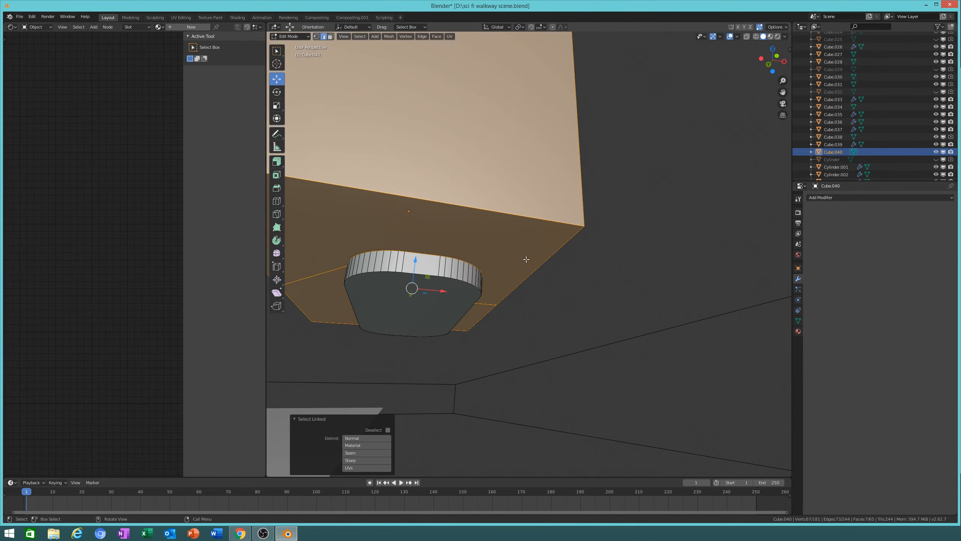
key("x")
left_click(552, 298)
Step: Fill the pill's open top edge loop with a face
middle_click_drag(554, 303, 499, 299)
scroll(500, 299, "up", 2)
left_click(488, 394, "alt")
key("f")
middle_click_drag(470, 393, 657, 315)
scroll(526, 334, "down", 3)
Step: Return to Object Mode and move the pill insert about 13 m along X
key("Tab")
scroll(551, 343, "down", 12)
key("g")
key("x")
left_click(376, 322)
scroll(376, 322, "up", 2)
middle_click_drag(376, 321, 515, 283, "shift")
Step: Shift the pill insert 1.76 m along X onto the walkway panel
scroll(607, 269, "up", 2)
middle_click_drag(514, 283, 628, 420, "shift")
middle_click_drag(627, 420, 636, 390, "shift")
key("g")
key("x")
left_click(627, 311)
middle_click_drag(628, 310, 630, 261, "shift")
middle_click_drag(672, 367, 617, 272, "shift")
Step: Nudge the pill insert slightly along X to align it
key("g")
key("z")
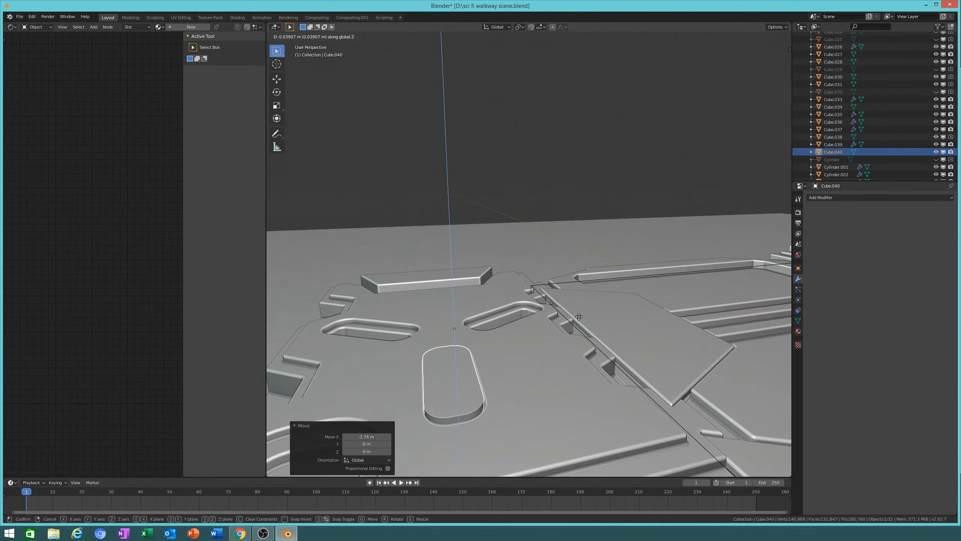
right_click(580, 323)
middle_click_drag(581, 323, 577, 291)
scroll(571, 323, "up", 3)
middle_click_drag(571, 324, 679, 343)
key("g")
key("y")
key("x")
left_click(582, 335)
Step: Raise the pill insert 0.865 m along Z, then bring up the Add > Mesh menu
key("g")
key("z")
left_click(707, 259)
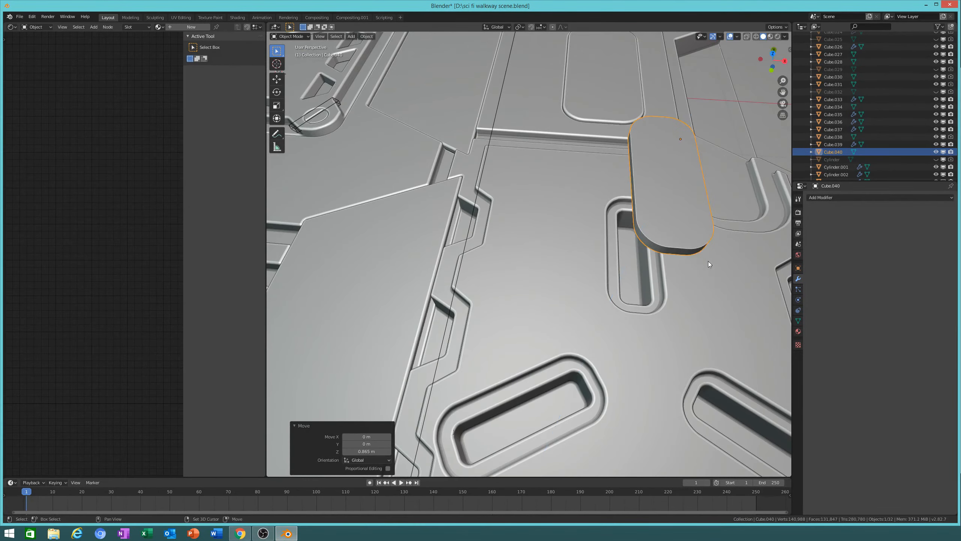
middle_click_drag(707, 259, 610, 322)
key("shift+a")
mouse_move(609, 322)
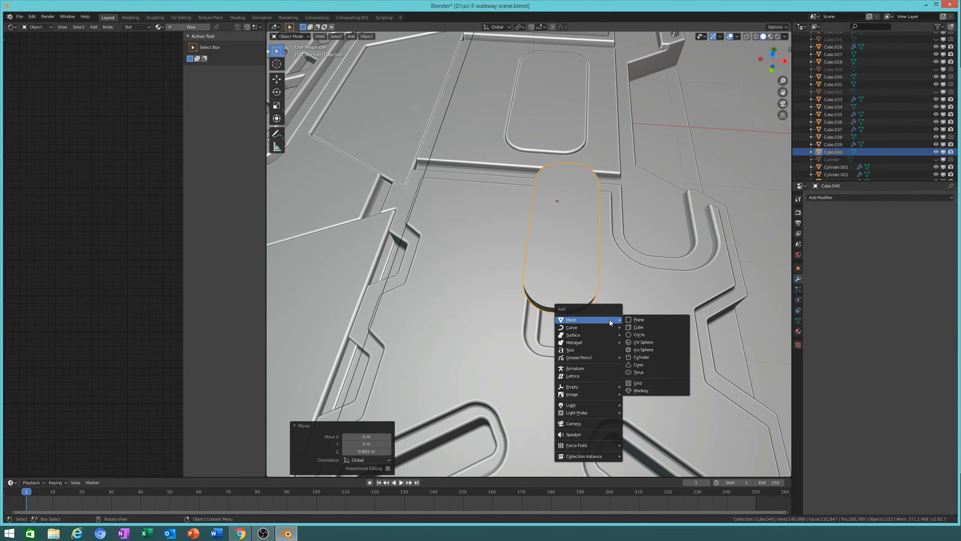
Step: Add a cylinder and scale it thinner while keeping its height
left_click(656, 354)
scroll(618, 329, "down", 5)
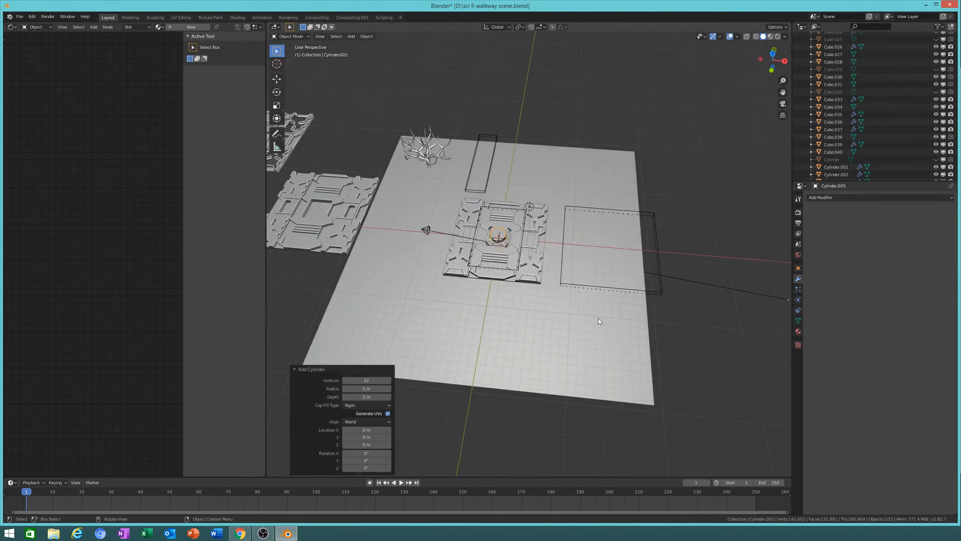
scroll(550, 254, "up", 4)
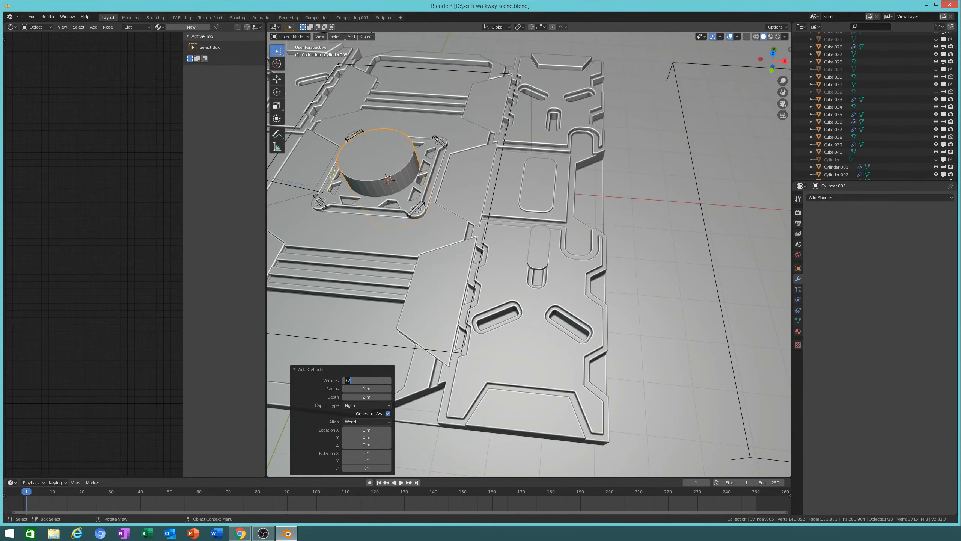
middle_click_drag(525, 272, 529, 259)
key("s")
key("shift+z")
left_click(425, 211)
Step: Move the cylinder 2.63 m up, 5.04 m along X, to -4.15 m Y, and save
key("g")
key("z")
left_click(591, 298)
key("g")
key("y")
right_click(630, 272)
key("g")
key("x")
left_click(590, 248)
key("g")
key("y")
left_click(651, 378)
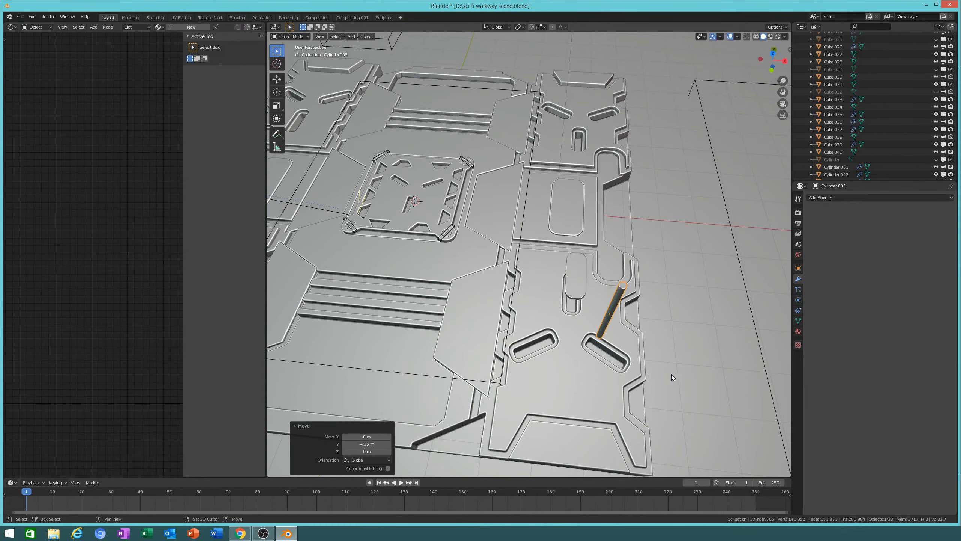
middle_click_drag(682, 370, 649, 290)
key("ctrl+s")
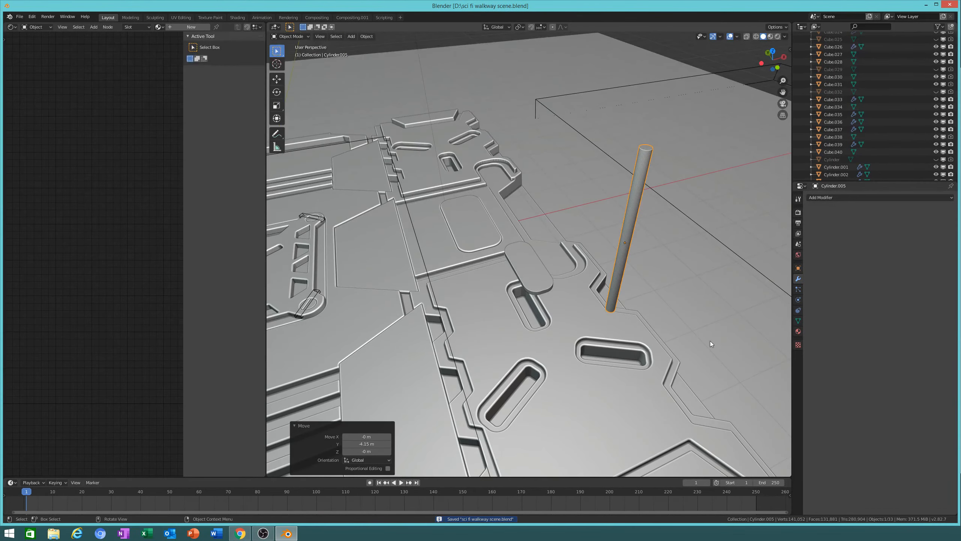
Step: Shorten the cylinder to 0.144 height and slim it to 0.748 width
key("s")
key("z")
left_click(638, 249)
key("s")
key("shift+z")
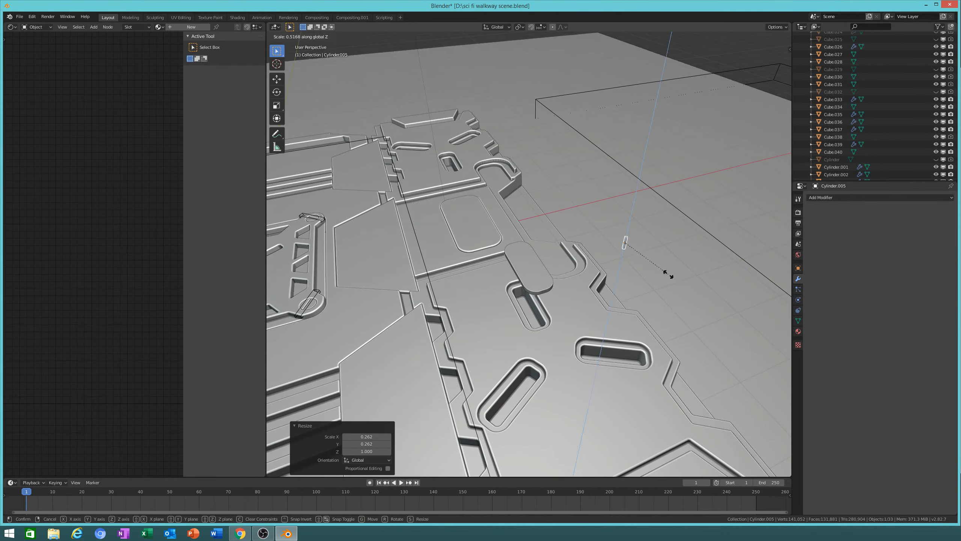
left_click(673, 292)
Step: Slide the cylinder along X next to the pill insert
key("g")
key("x")
left_click(581, 300)
scroll(591, 294, "up", 3)
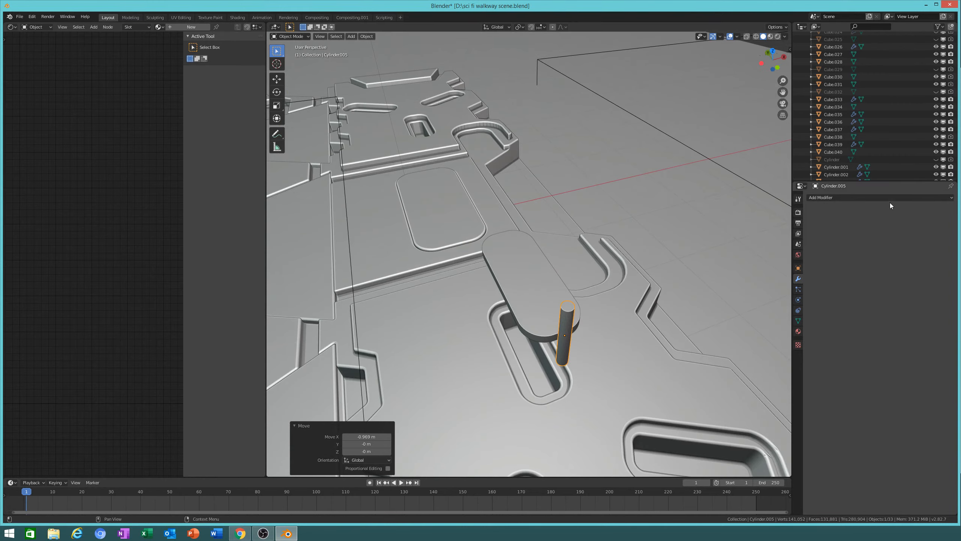
left_click(880, 198)
Step: Add an X-spaced Array modifier and a second Array with X offset 0, Y offset 2
left_click(813, 214)
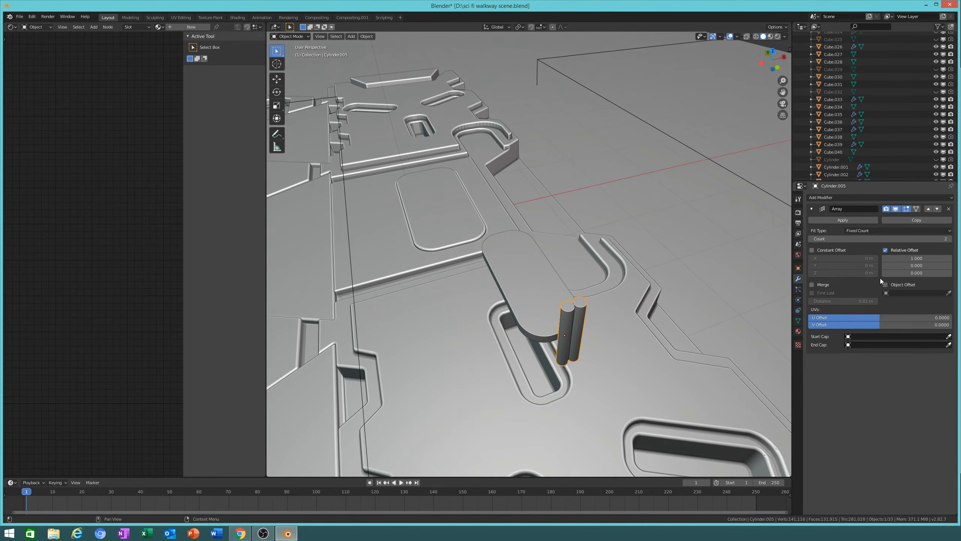
left_click_drag(916, 257, 931, 258)
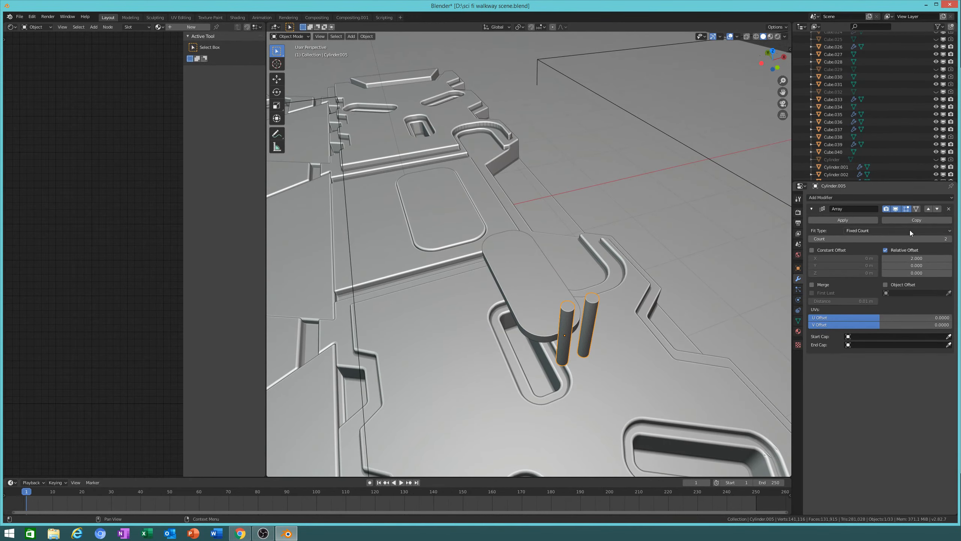
left_click(873, 198)
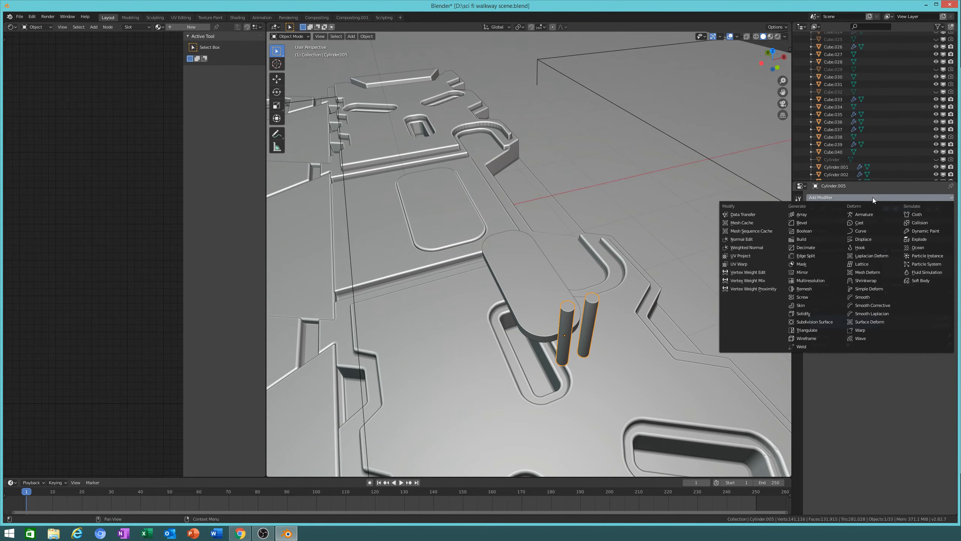
left_click(806, 214)
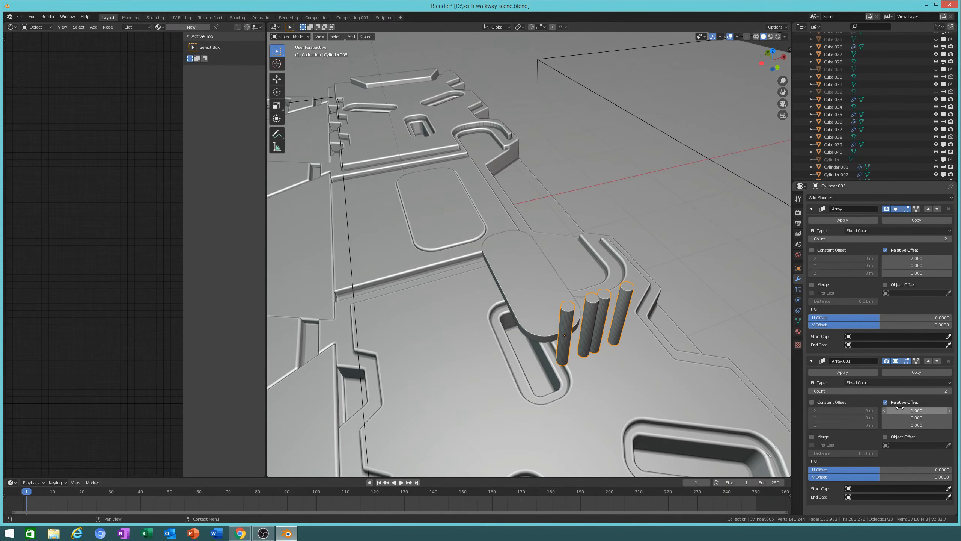
type("0")
key("Return")
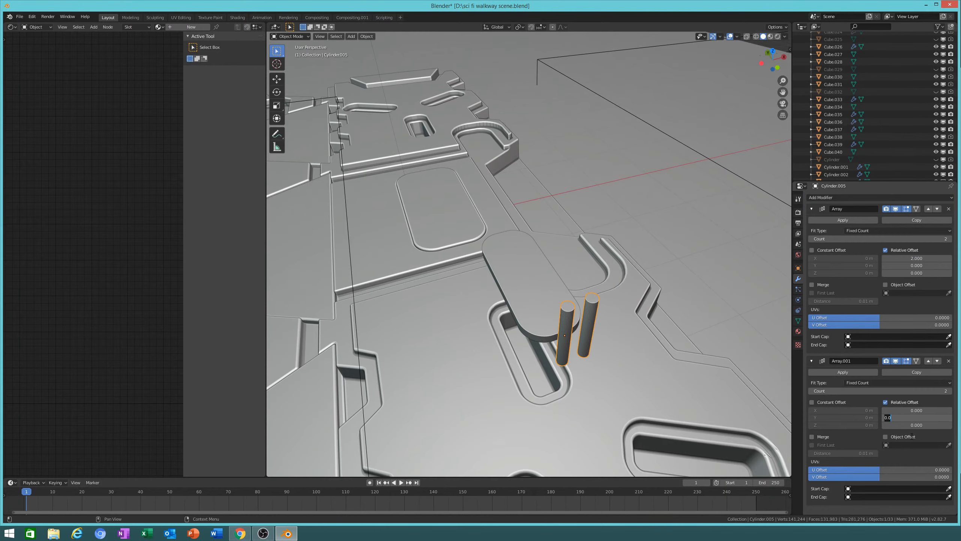
type("2")
key("Return")
middle_click_drag(640, 329, 663, 324)
left_click(923, 417)
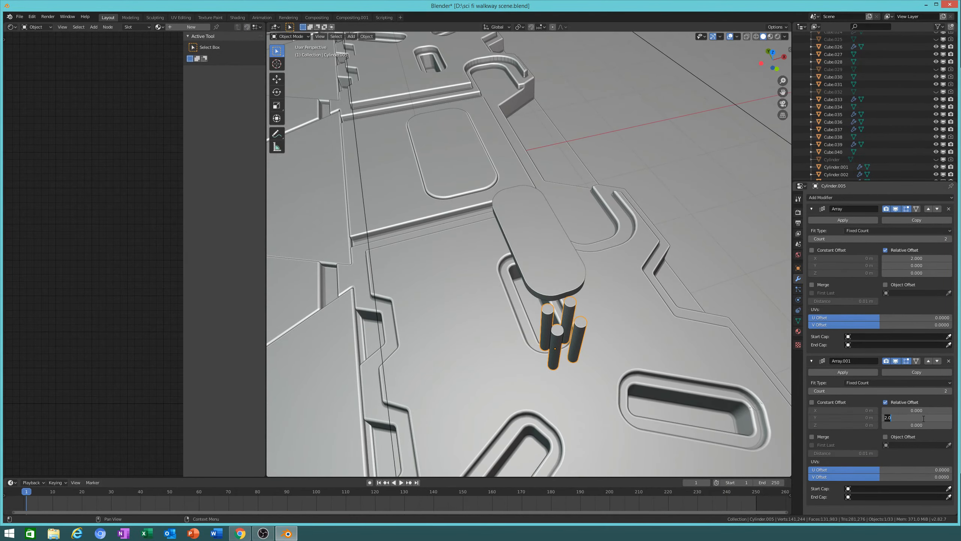
key("Return")
Step: Set the second array's offset to 2 and its count to 6 rows
left_click(915, 412)
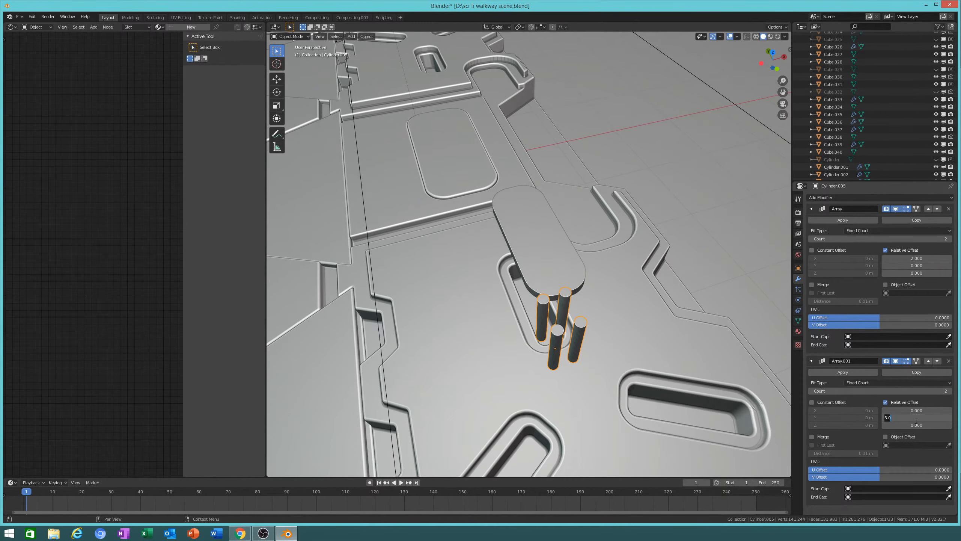
type("2")
key("Return")
left_click(950, 391)
left_click(950, 390)
left_click(950, 391)
left_click(950, 391)
middle_click_drag(582, 341, 519, 260)
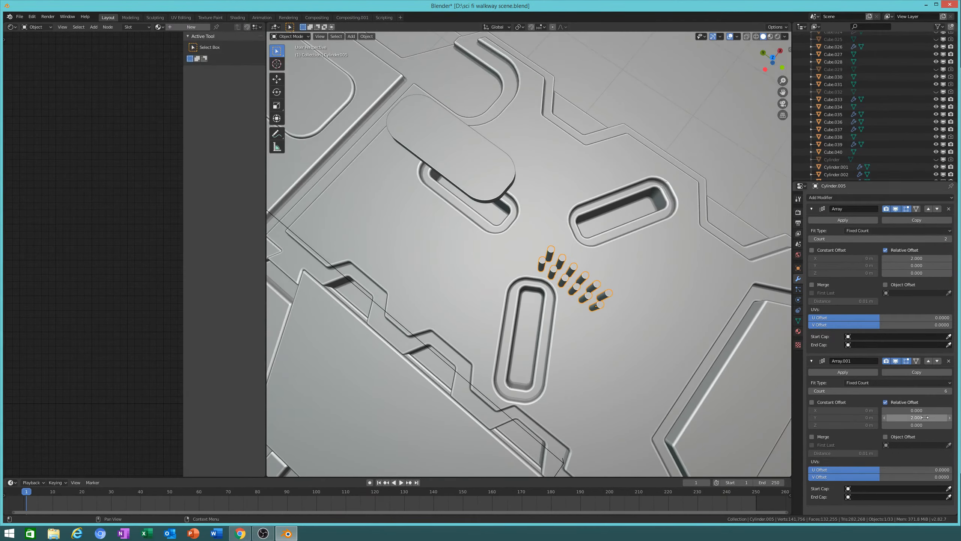
mouse_move(922, 417)
left_mouse_down()
mouse_move(946, 417)
mouse_move(922, 416)
left_mouse_up()
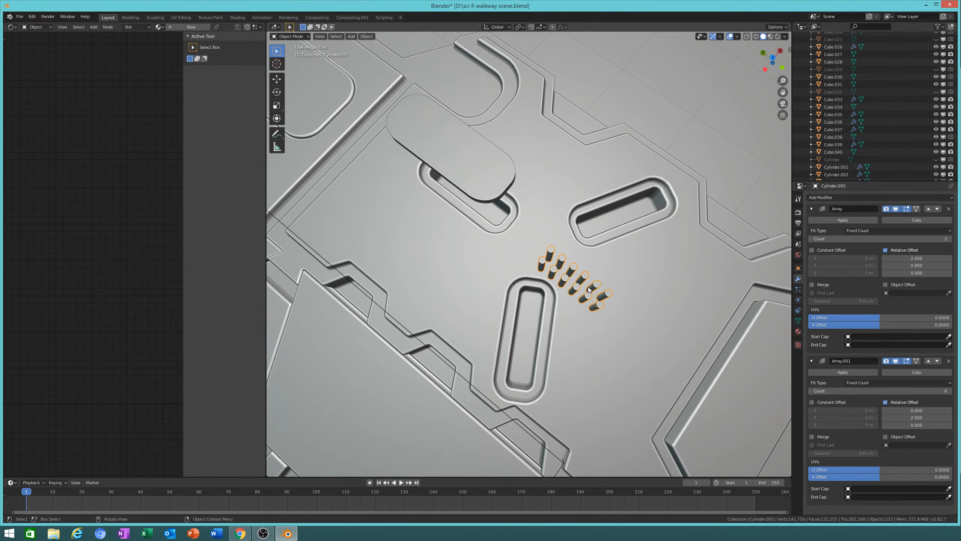
Step: Tweak the first array's spacing and raise its count to 5 pins
left_click_drag(911, 265, 941, 265)
left_click_drag(917, 266, 912, 266)
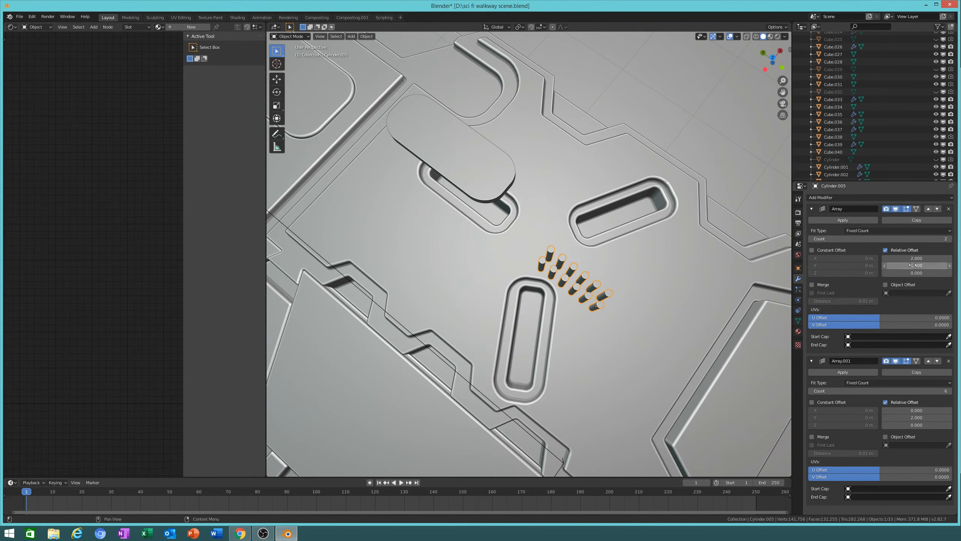
left_click_drag(916, 410, 910, 410)
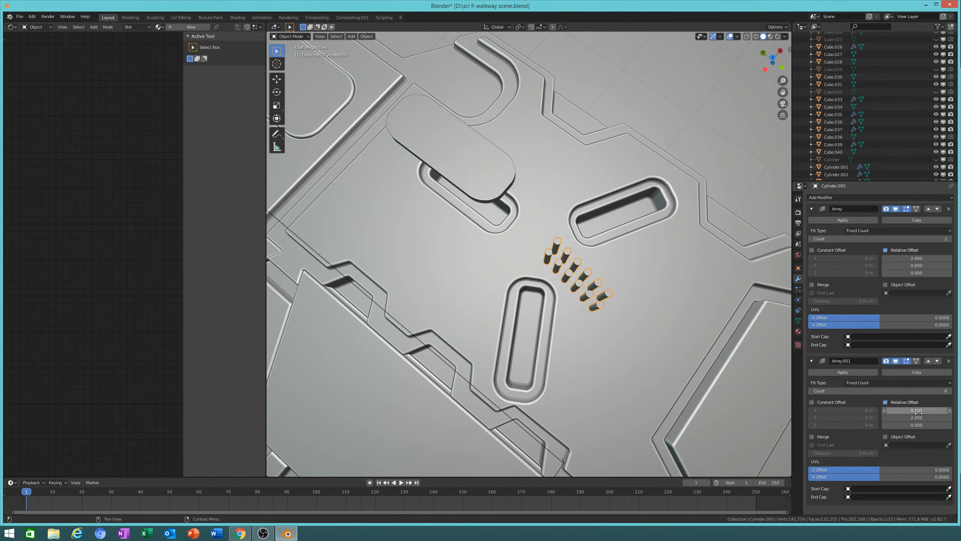
left_click(949, 239)
left_click(949, 239)
Step: Skew the pin rows by setting the second array's X offset to 0.1
middle_click_drag(715, 294, 651, 299)
middle_click_drag(588, 284, 658, 365)
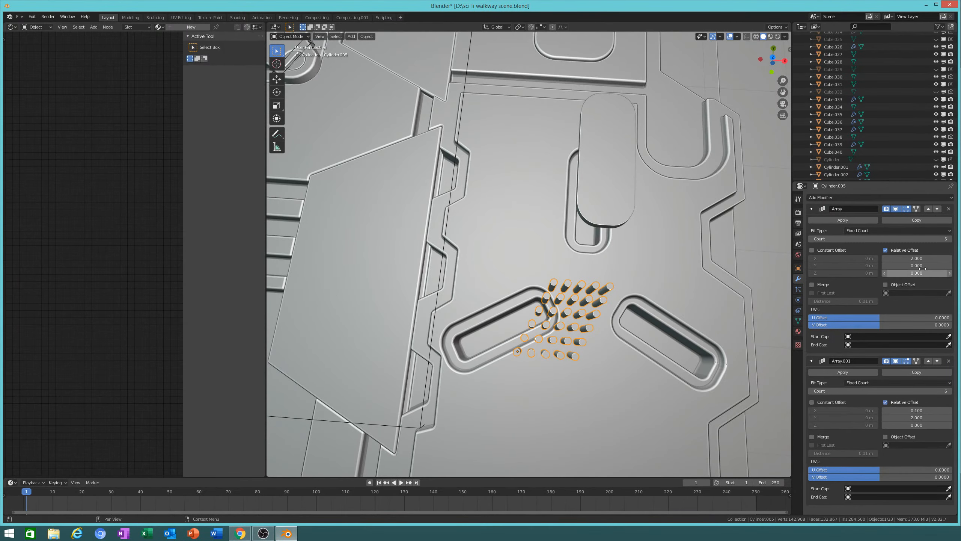
mouse_move(919, 260)
left_mouse_down()
mouse_move(935, 260)
mouse_move(920, 260)
left_mouse_up()
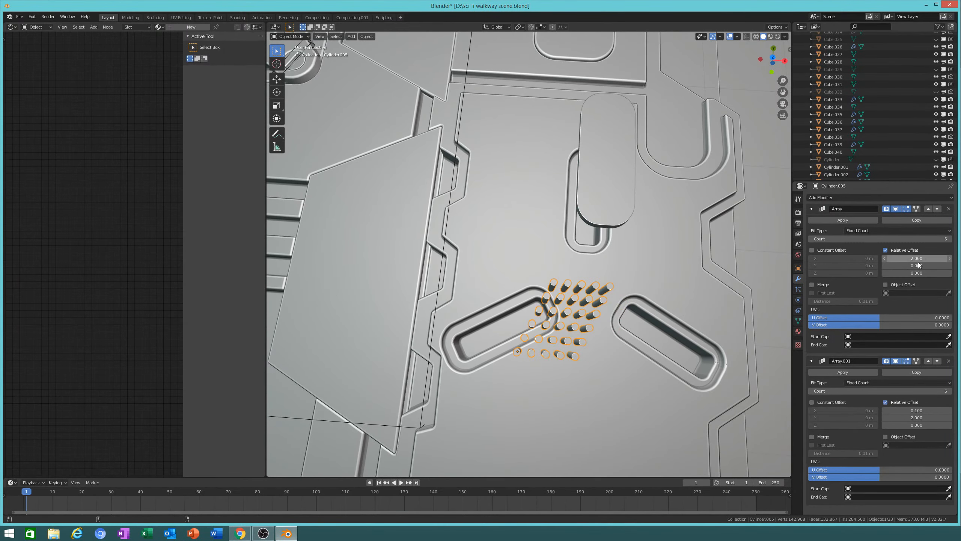
left_click_drag(914, 416, 917, 410)
mouse_move(665, 346)
middle_mouse_down("shift")
mouse_move(641, 341)
mouse_move(655, 342)
middle_mouse_up("shift")
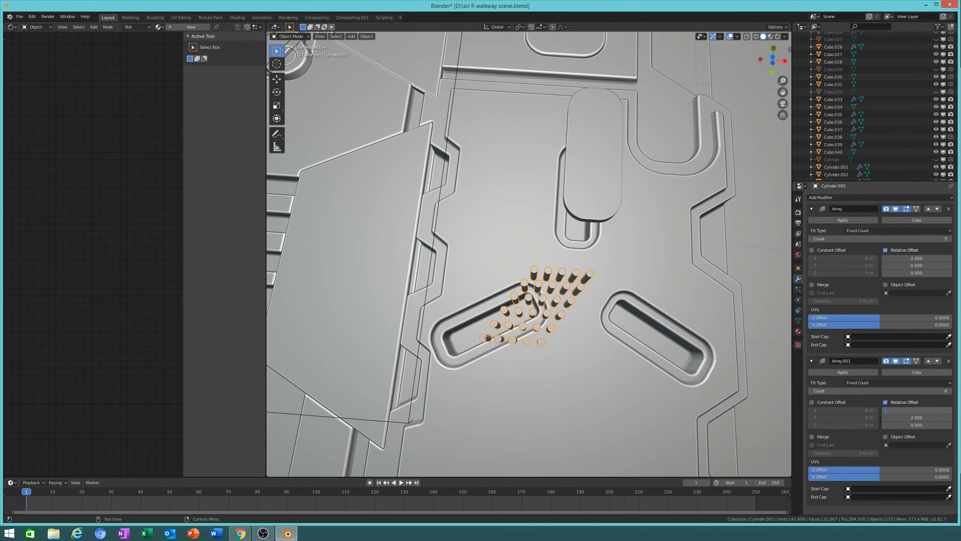
type("0.1")
key("Return")
middle_click_drag(634, 348, 679, 311)
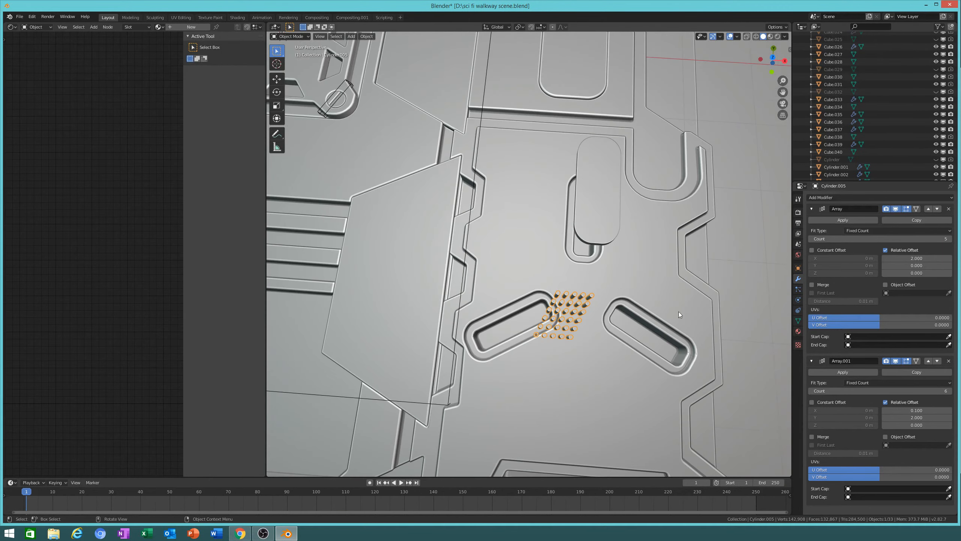
Step: Raise the first array count to 8, then move the pins 0.64 m along Y and 1.11 m down
left_click(950, 239)
left_click(950, 239)
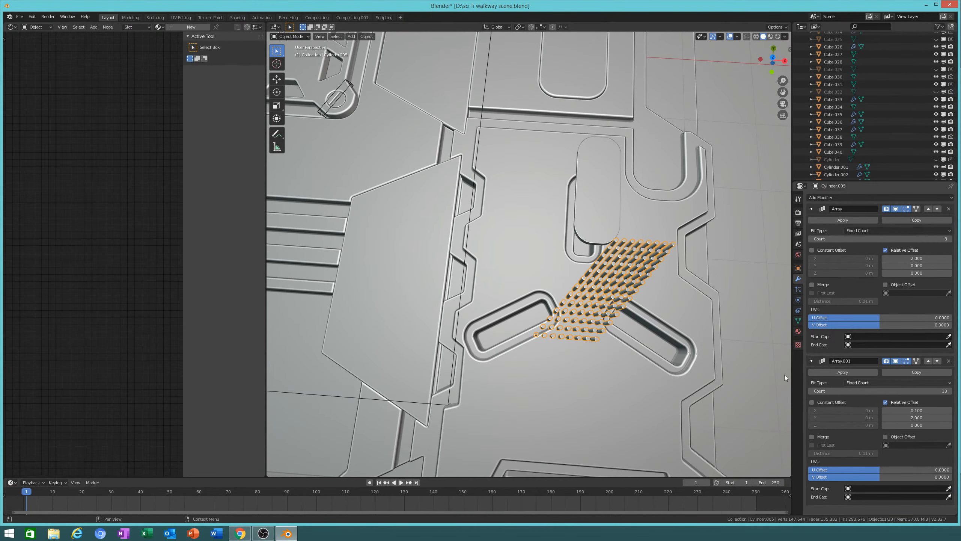
key("g")
key("y")
left_click(575, 238)
middle_click_drag(574, 237, 621, 209)
key("g")
key("z")
left_click(610, 287)
middle_click_drag(610, 287, 630, 351)
scroll(630, 350, "up", 2)
middle_click_drag(704, 374, 692, 299, "shift")
middle_click_drag(692, 300, 688, 266)
scroll(671, 329, "up", 2)
Step: Lower the pin array to -0.282 m and shift it 0.235 m along X
key("g")
key("z")
left_click(687, 341)
middle_click_drag(687, 342, 686, 386)
key("g")
key("y")
key("x")
left_click(539, 296)
middle_click_drag(539, 296, 677, 316)
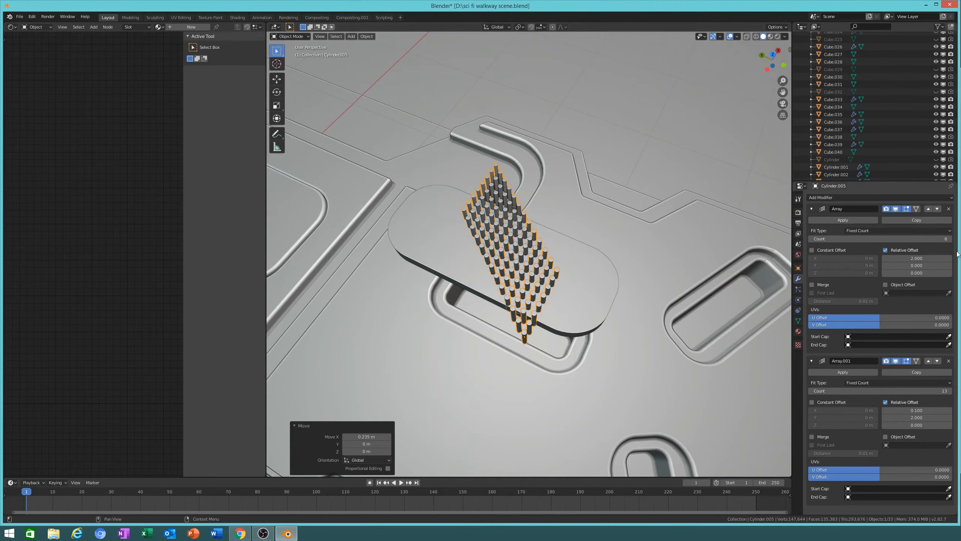
Step: Reduce the cylinders per row to 7 and extend Array.001 to 34 rows
left_click_drag(951, 237, 902, 238)
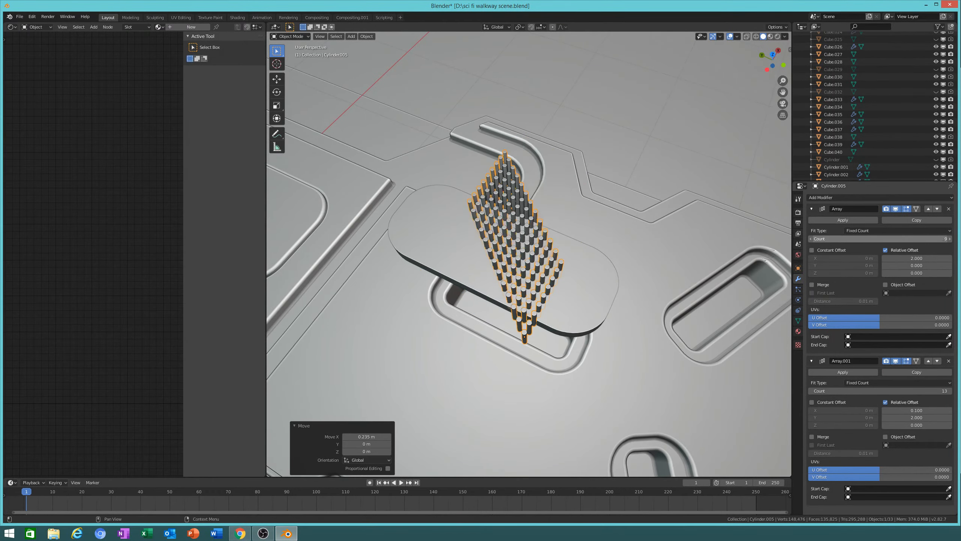
middle_click_drag(557, 329, 516, 333)
mouse_move(881, 237)
left_mouse_down()
mouse_move(860, 237)
mouse_move(886, 238)
mouse_move(868, 237)
left_mouse_up()
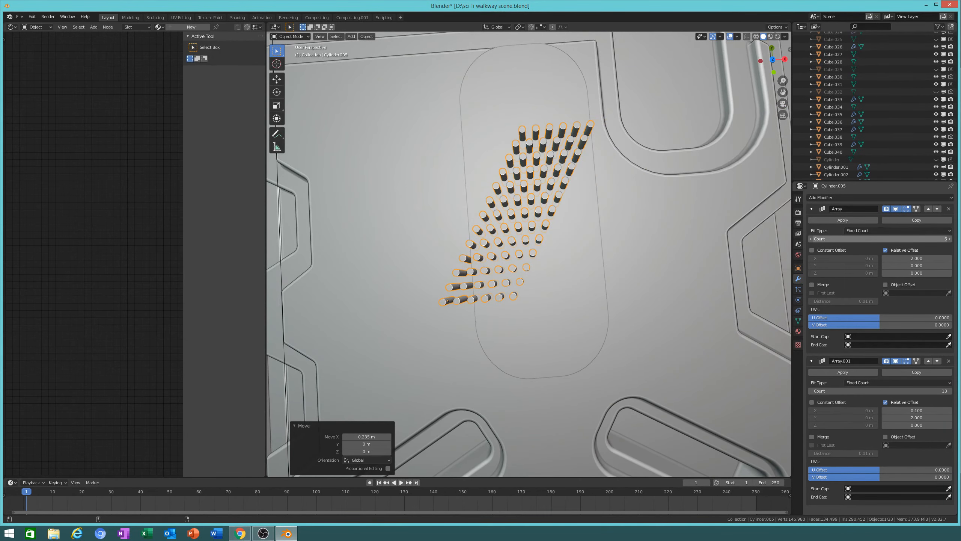
left_click_drag(887, 391, 910, 410)
scroll(610, 231, "down", 2)
Step: Widen each row to 19 cylinders, keeping the original in-row spacing
left_click(951, 239)
left_click(951, 239)
left_click(950, 239)
left_click(951, 239)
left_click(950, 239)
left_click(950, 239)
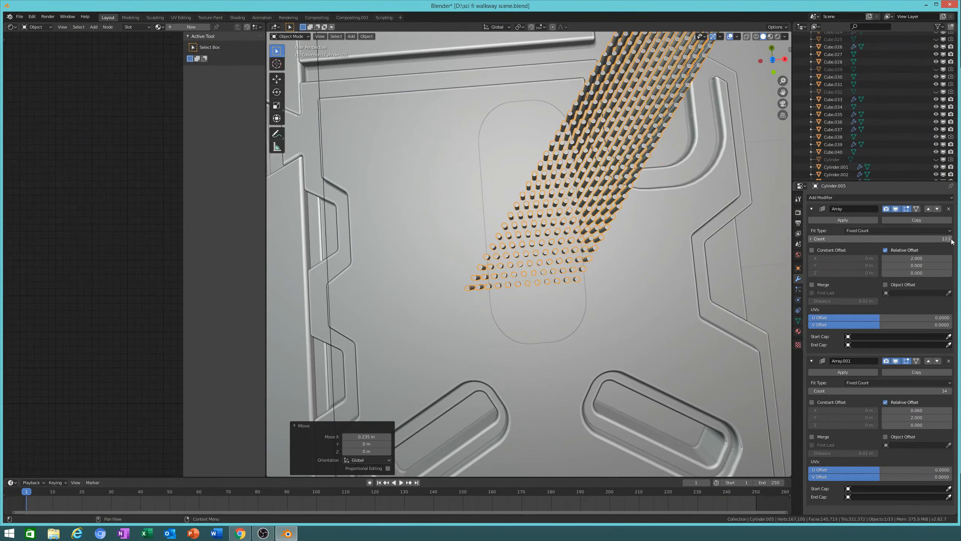
left_click(951, 239)
left_click(950, 239)
left_click(951, 238)
left_click(950, 239)
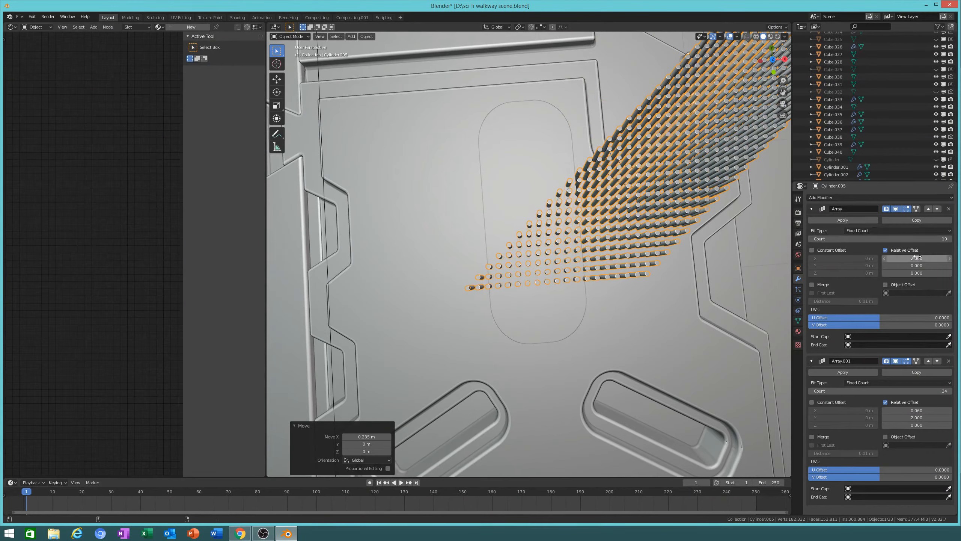
left_click_drag(919, 259, 889, 258)
key("Escape")
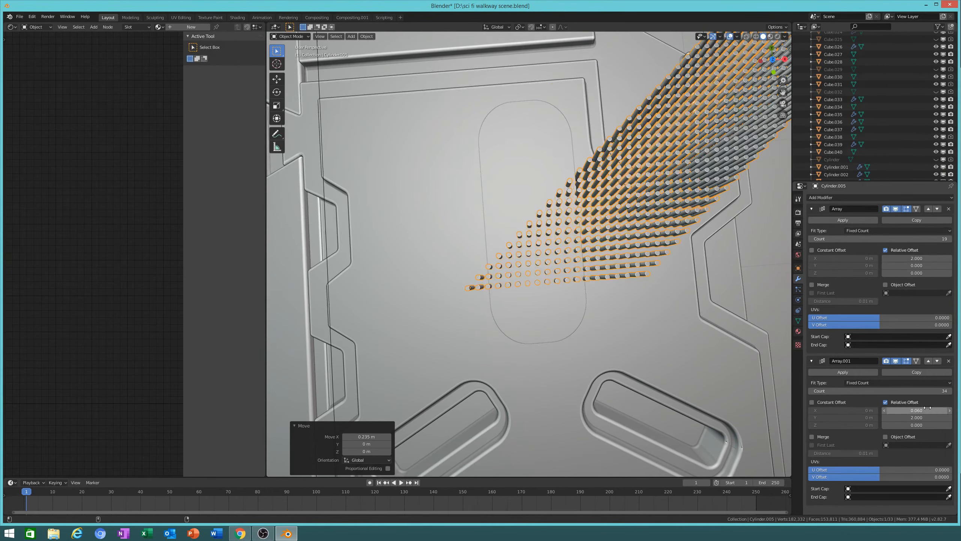
Step: Switch Array.001 to constant offset, spacing rows 3.716 m along Y with a 1.691 m sideways offset
mouse_move(928, 409)
left_mouse_down()
mouse_move(917, 409)
mouse_move(930, 408)
left_mouse_up()
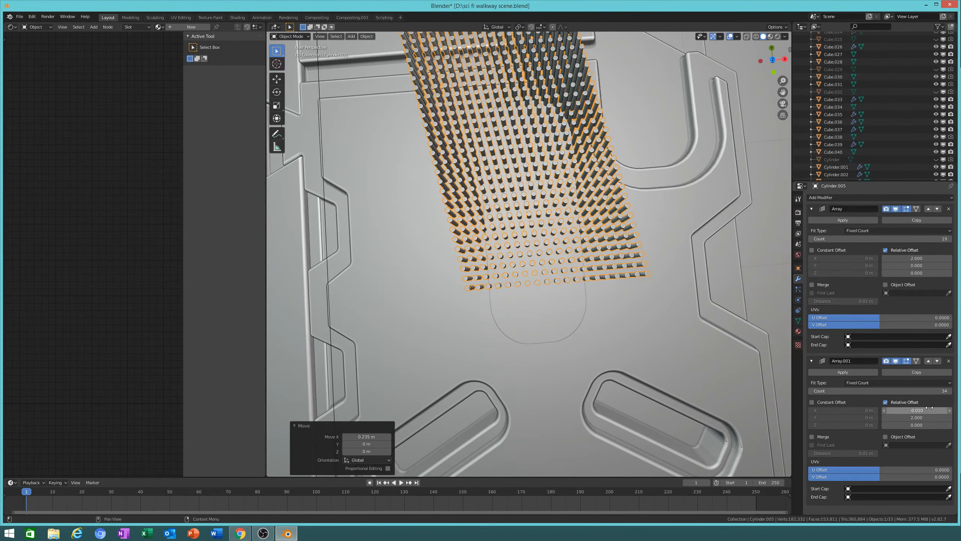
left_click(885, 402)
left_click(812, 401)
left_click_drag(844, 417, 887, 417)
left_click_drag(844, 410, 860, 410)
middle_click_drag(731, 217, 647, 314, "shift")
scroll(647, 314, "up", 3)
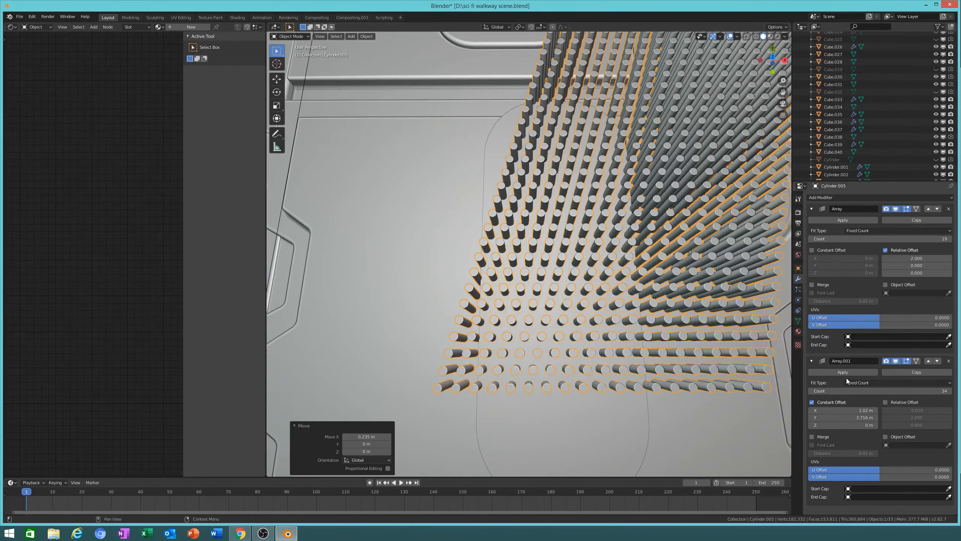
left_click_drag(856, 410, 894, 410)
scroll(615, 293, "down", 5)
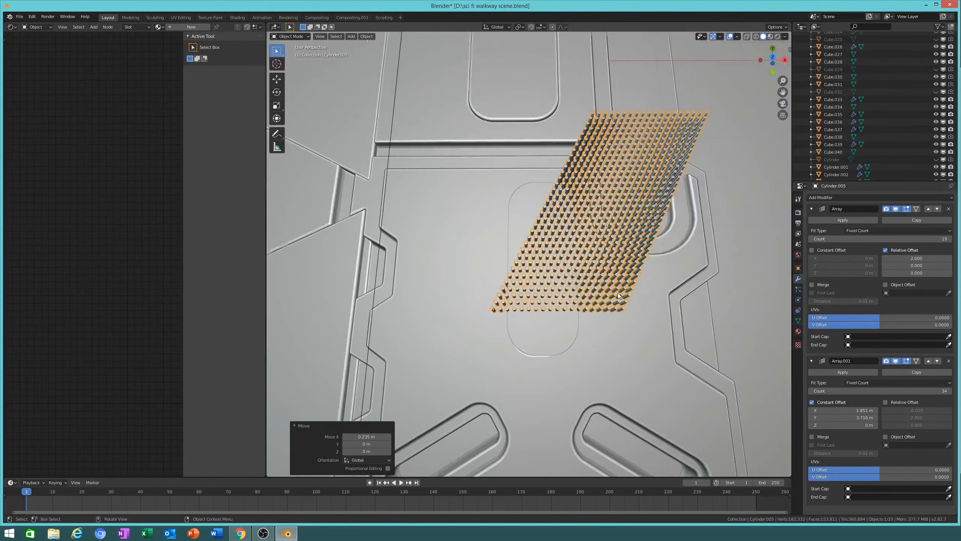
Step: Reposition the cylinder grid slightly down and left and raise cylinders per row to 30
key("g")
key("shift+z")
left_click(596, 335)
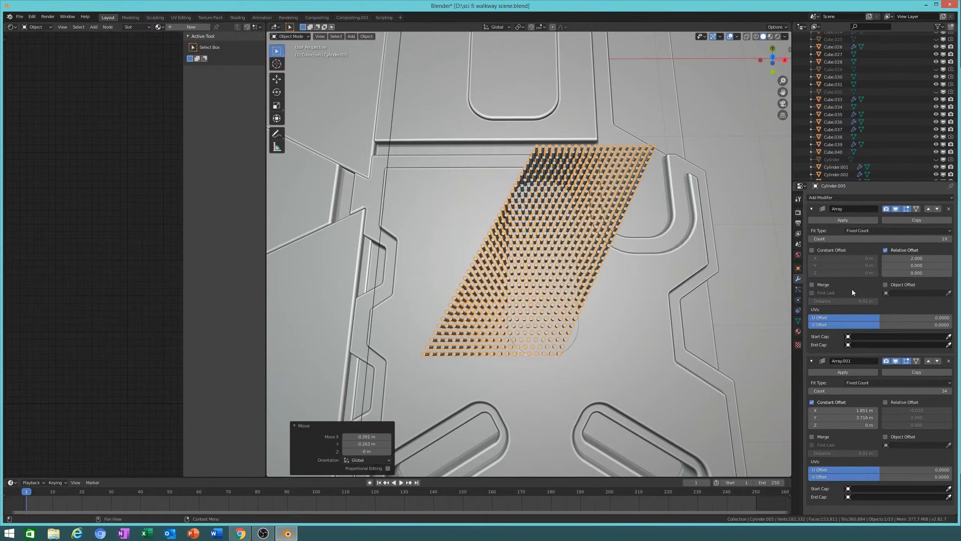
left_click(951, 238)
left_click(951, 238)
left_click_drag(946, 238, 957, 238)
key("g")
key("x")
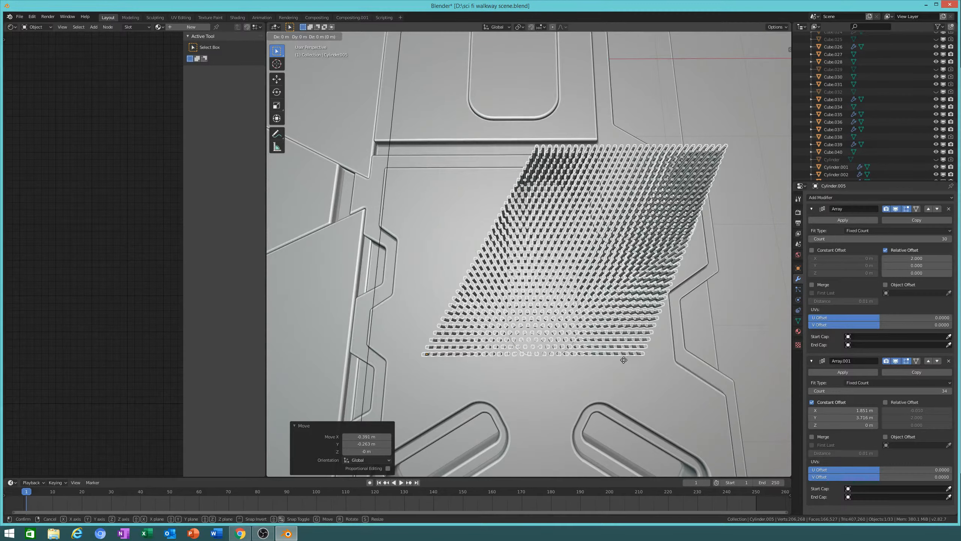
right_click(602, 357)
Step: Shift the grid along X, lower it slightly into the plate, and add the oval plate to the selection
key("g")
key("x")
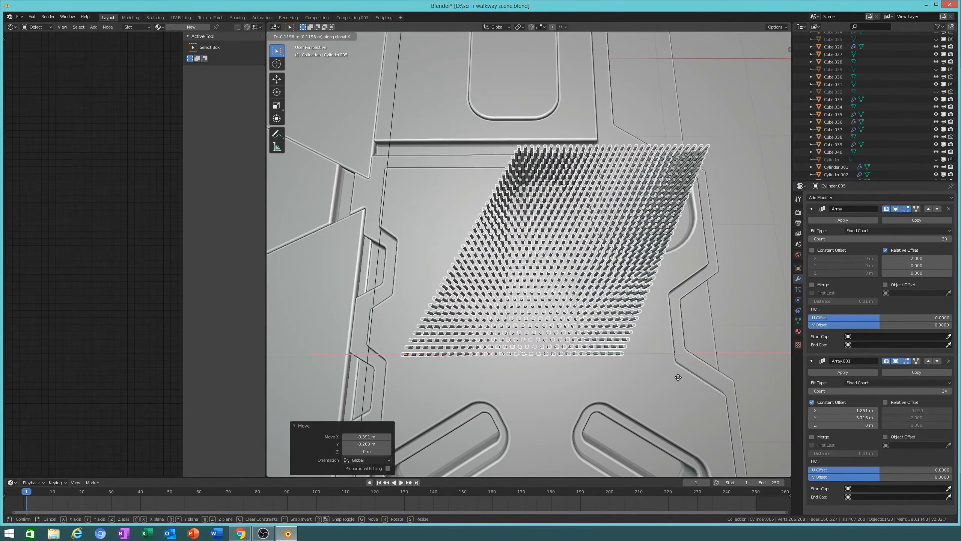
left_click(672, 376)
middle_click_drag(681, 388, 689, 354)
key("g")
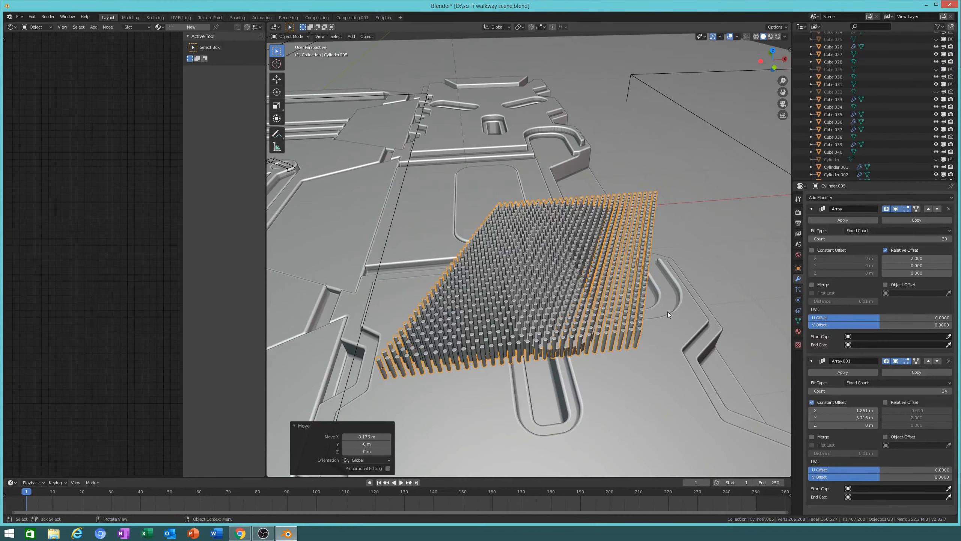
key("z")
left_click(677, 312)
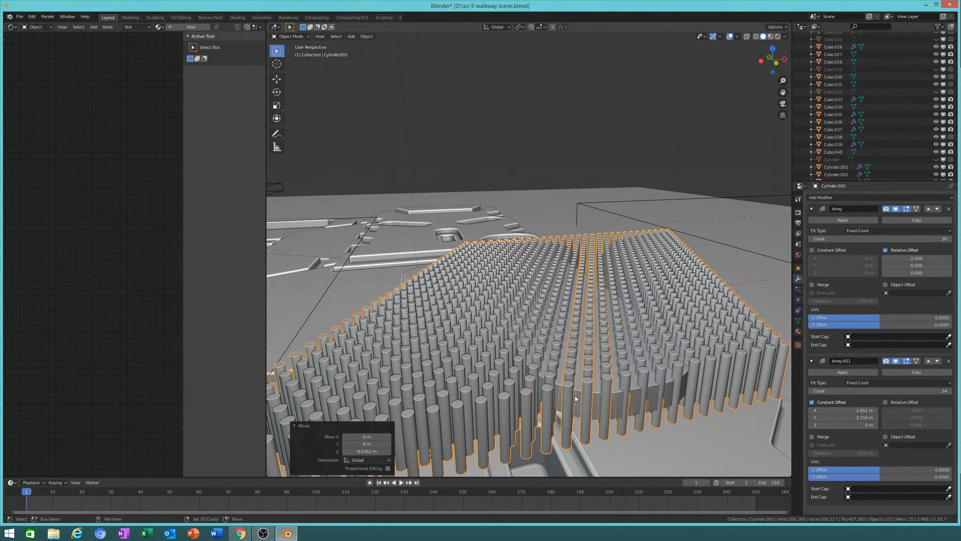
left_click(576, 395, "shift")
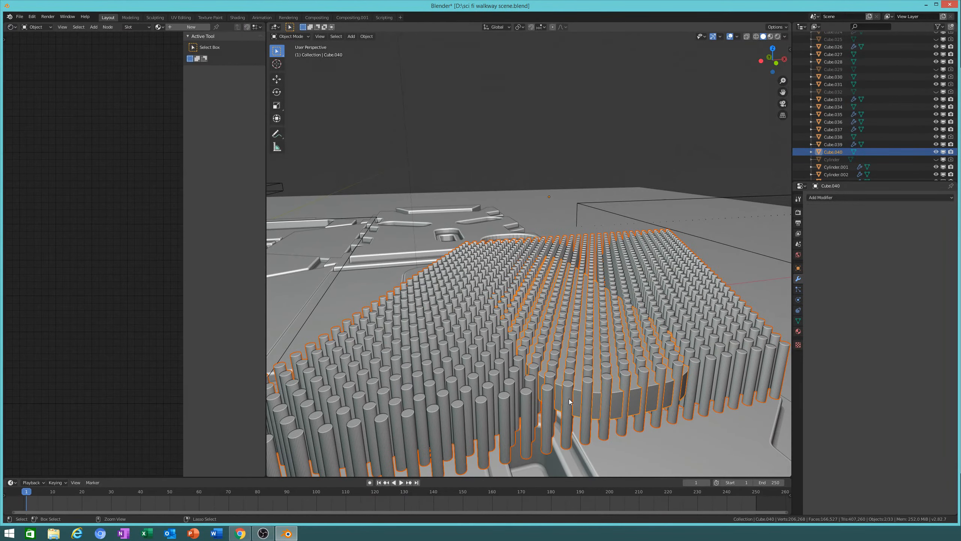
Step: Boolean-subtract the cylinder grid from the oval plate, inspect the holes, then undo the cut
key("ctrl+shift+KP_Subtract")
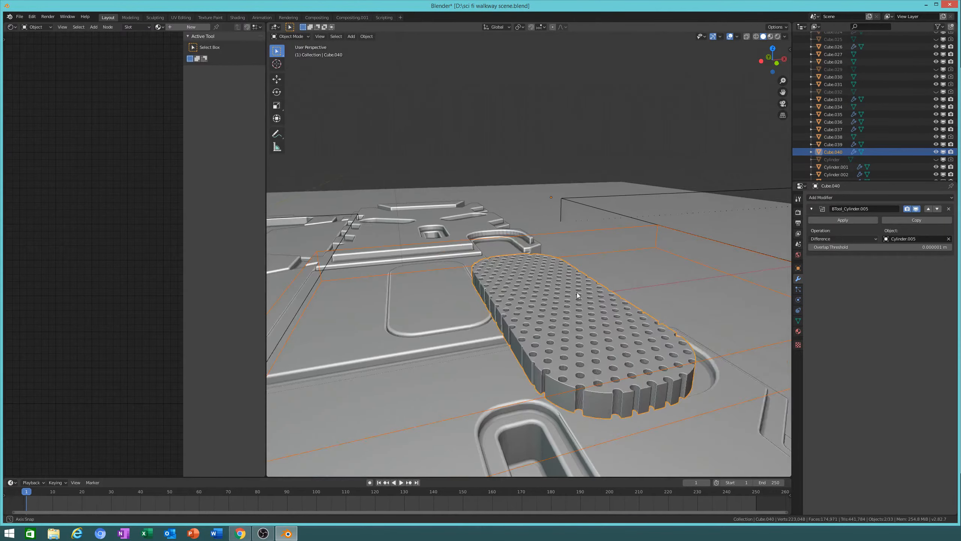
middle_click_drag(577, 292, 679, 246)
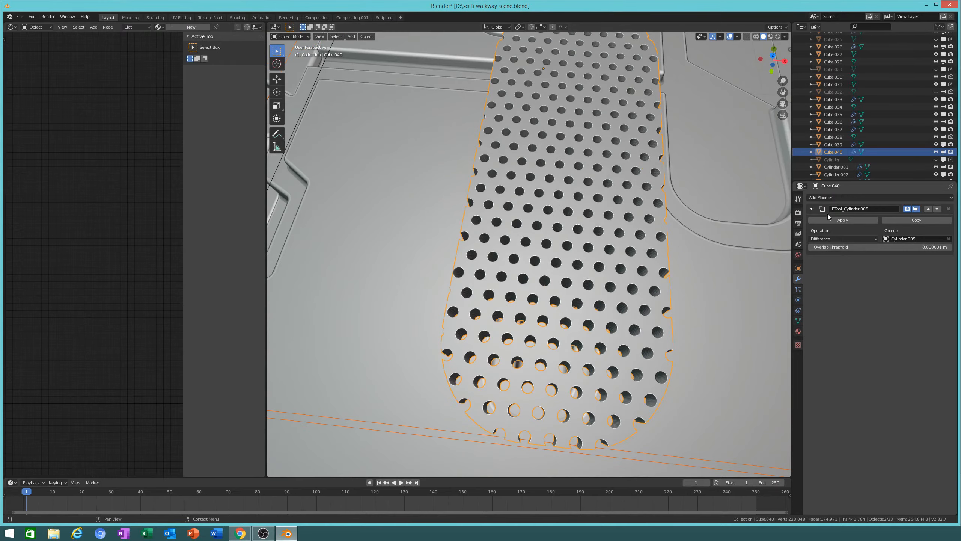
scroll(594, 249, "down", 5)
middle_click_drag(595, 249, 575, 271)
scroll(660, 225, "down", 5)
scroll(633, 215, "up", 6)
scroll(591, 255, "up", 4)
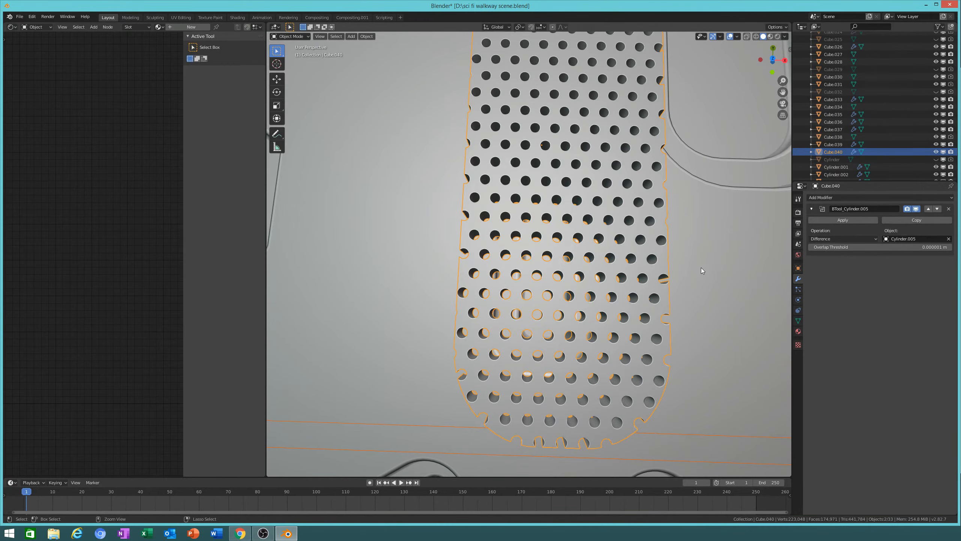
key("ctrl+z")
Step: Select only the cylinder grid, raise it 0.364 m and scale it 1.577 times
scroll(595, 320, "down", 7)
middle_click_drag(595, 320, 622, 290)
key("g")
key("z")
right_click(624, 270)
left_click(590, 264)
key("g")
key("z")
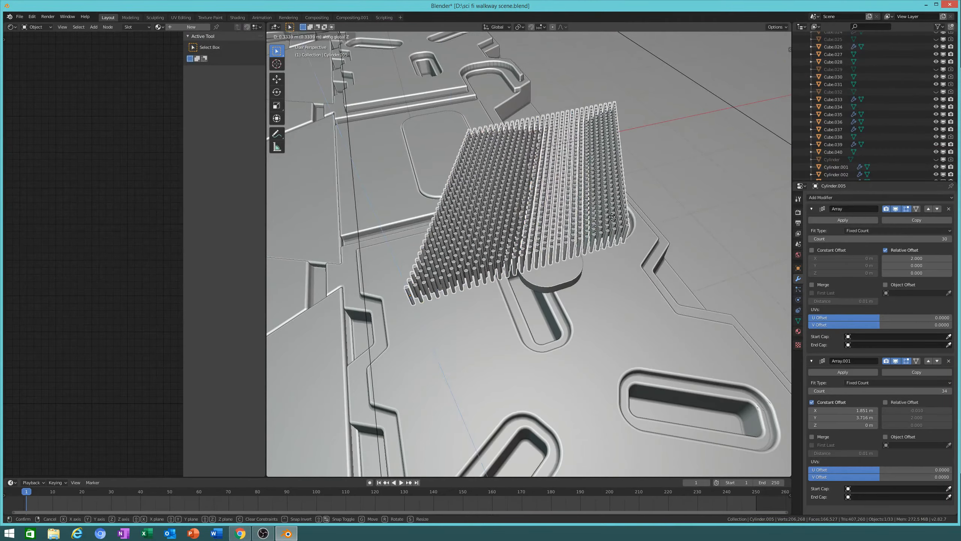
left_click(617, 250)
scroll(620, 268, "up", 3)
key("s")
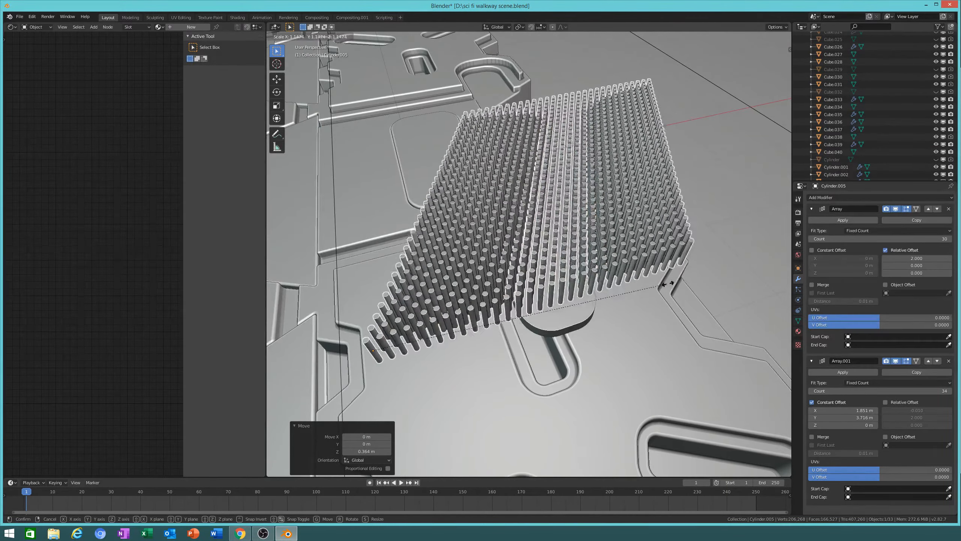
left_click(720, 258)
middle_click_drag(720, 258, 692, 282)
Step: Shift the grid along X, scale it 1.138 times, and shift it 0.183 m along X
key("g")
key("x")
left_click(596, 307)
key("s")
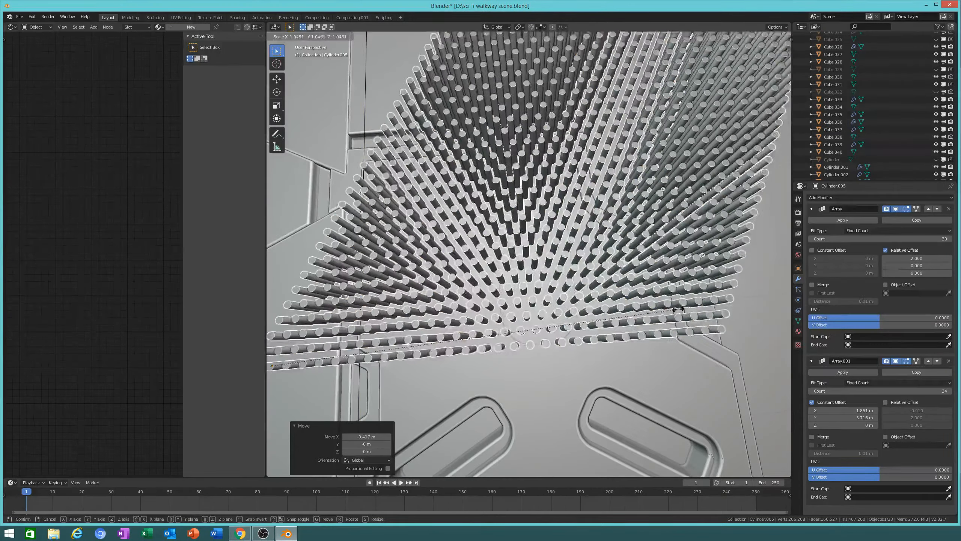
left_click(722, 306)
key("g")
key("x")
left_click(698, 307)
scroll(697, 308, "down", 3)
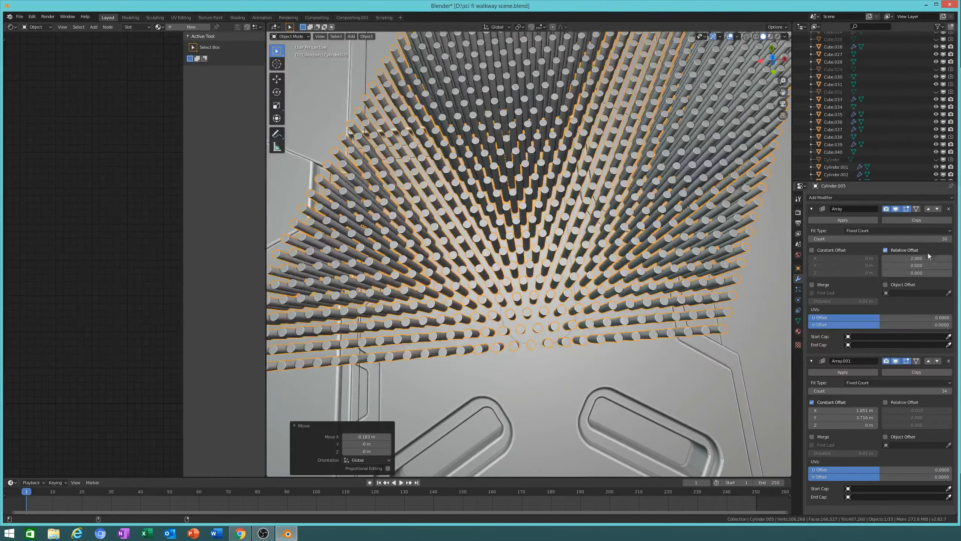
scroll(698, 308, "down", 5)
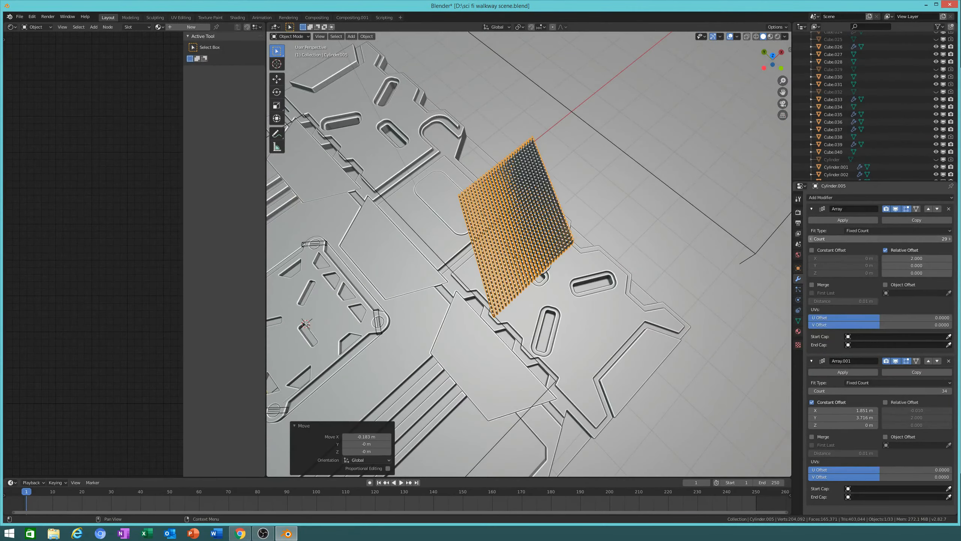
Step: Reduce the cylinders per row to 26 and shift the grid 0.501 m along Y
left_click_drag(881, 239, 870, 239)
key("g")
key("x")
left_click(591, 308)
middle_click_drag(590, 308, 727, 251)
key("g")
key("y")
left_click(644, 247)
Step: Scale the cylinder grid 1.217 times and lower it 0.287 m into the plate
key("s")
left_click(707, 298)
middle_click_drag(708, 298, 620, 265)
key("g")
key("z")
left_click(619, 293)
scroll(544, 295, "up", 5)
middle_click_drag(545, 296, 703, 263)
Step: Add the oval plate to the selection and cut the cylinder holes with Ctrl+Minus
left_click(540, 378, "shift")
key("ctrl+minus")
scroll(680, 306, "down", 8)
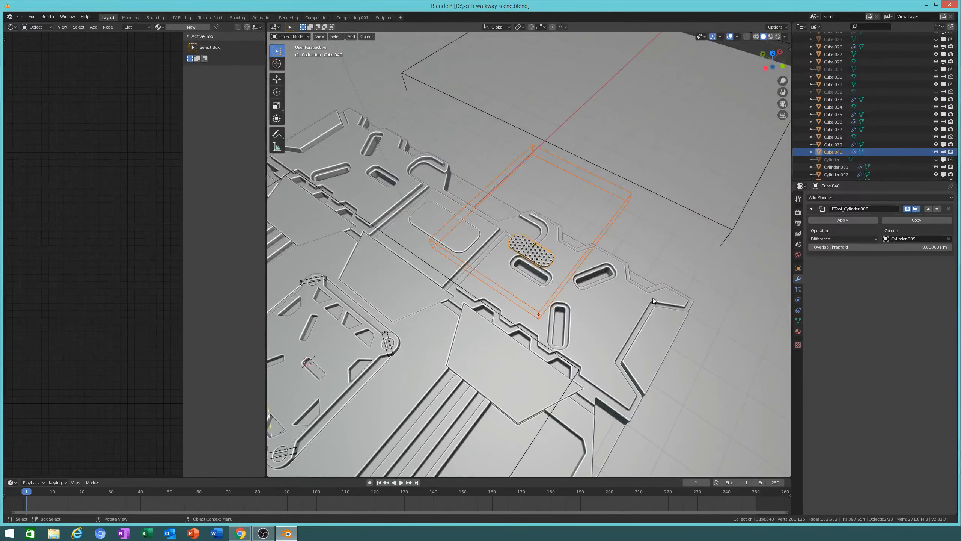
Step: Set the cylinder grid's Viewport Display to Wire in Object Properties
left_click(615, 251)
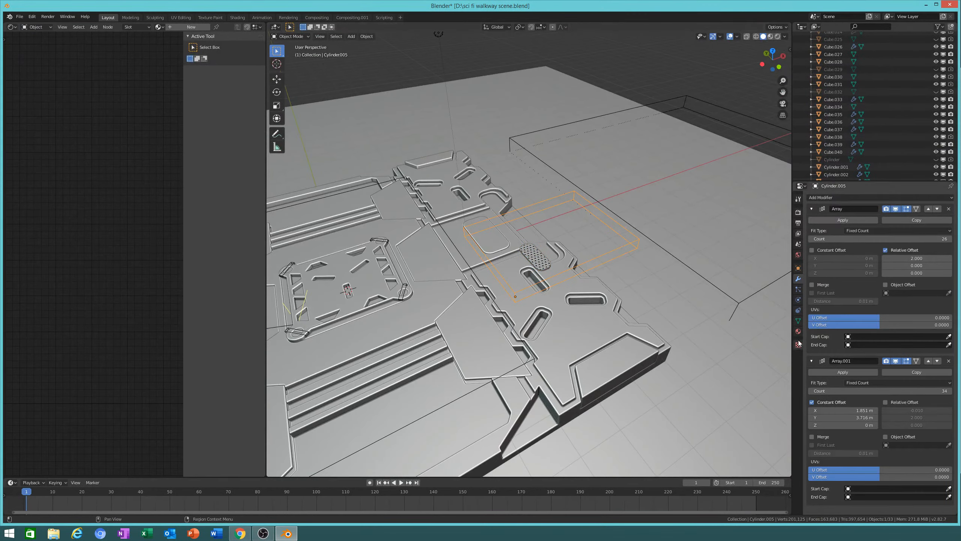
left_click(798, 320)
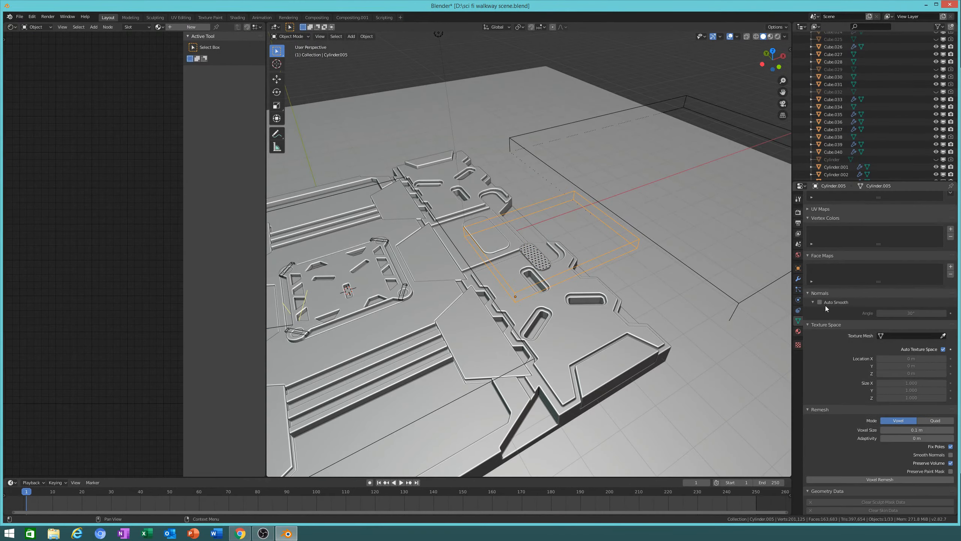
scroll(824, 317, "down", 3)
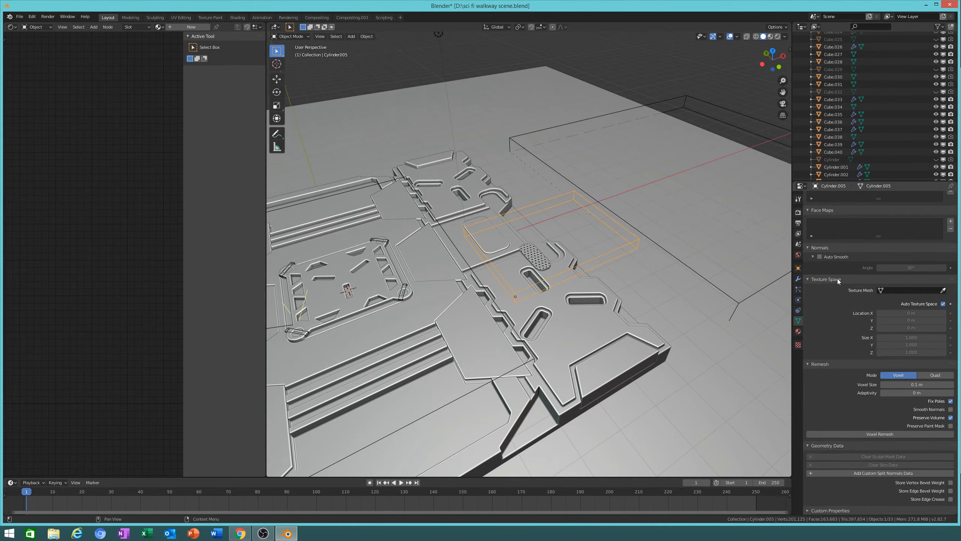
right_click(615, 249)
key("Escape")
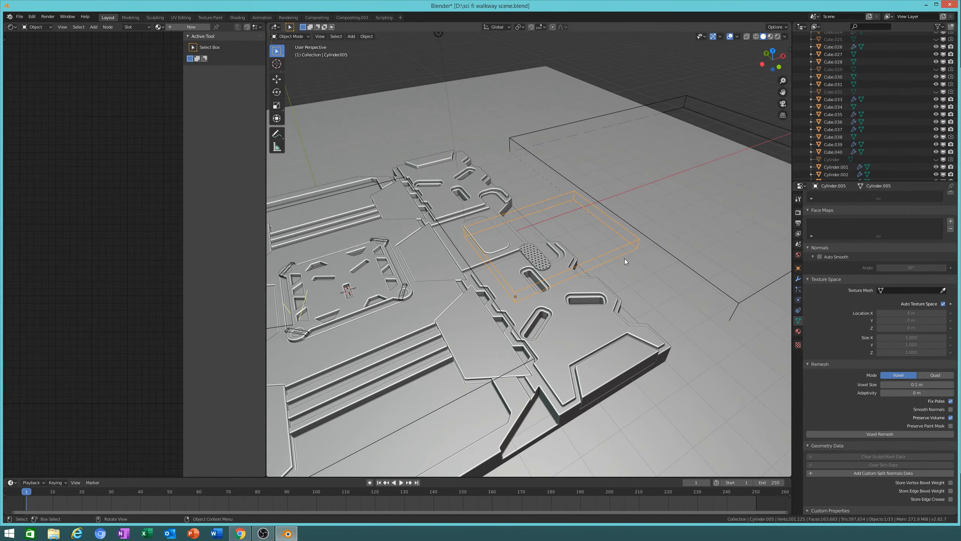
left_click(798, 267)
scroll(878, 353, "down", 5)
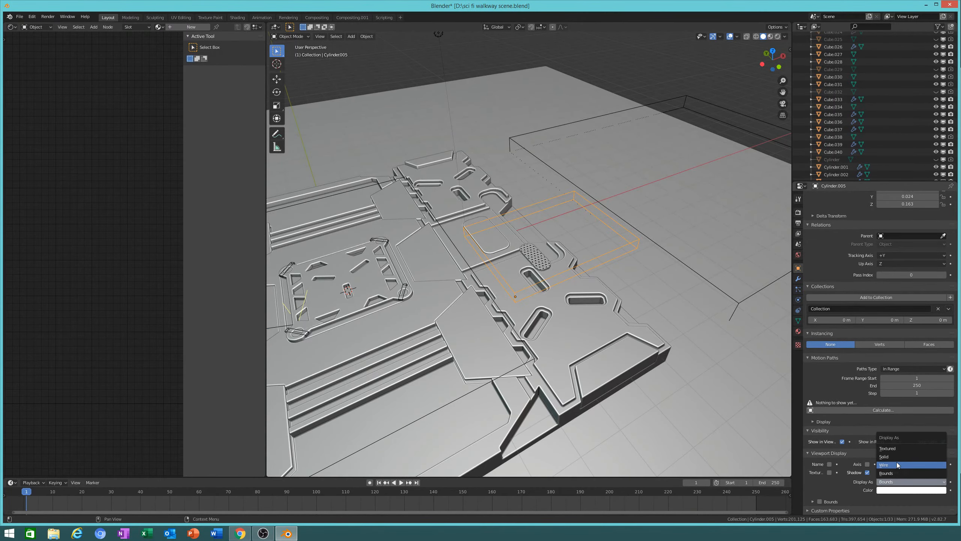
left_click(899, 464)
scroll(530, 259, "up", 7)
middle_click_drag(529, 260, 566, 254)
Step: Reselect the cylinder grid to review its array settings, then select the perforated plate
key("alt+a")
left_click(570, 252)
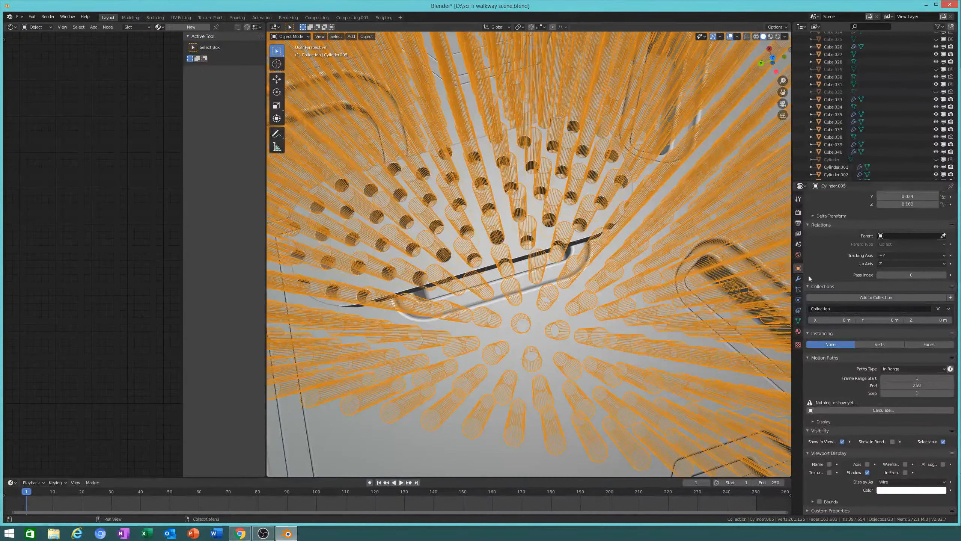
left_click(799, 278)
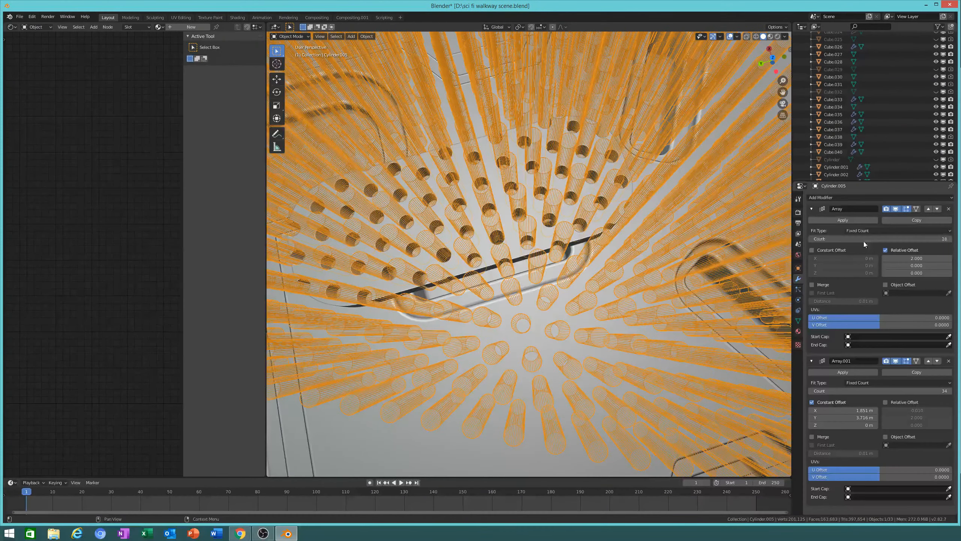
middle_click_drag(529, 272, 528, 288)
left_click(528, 289)
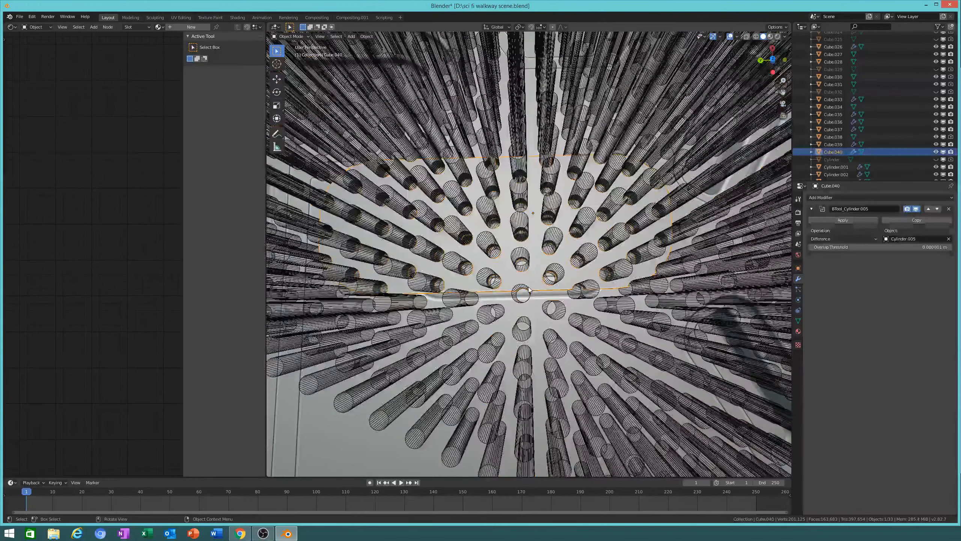
Step: Stop playback, select the Cylinder.005 cutter object and enter its Edit Mode
key("space")
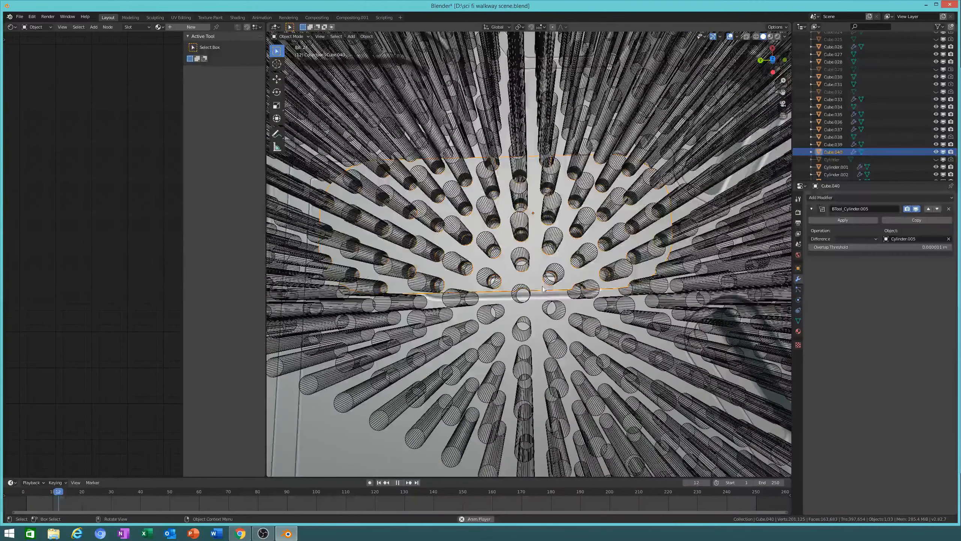
left_click(528, 295)
key("space")
middle_click_drag(529, 296, 504, 300)
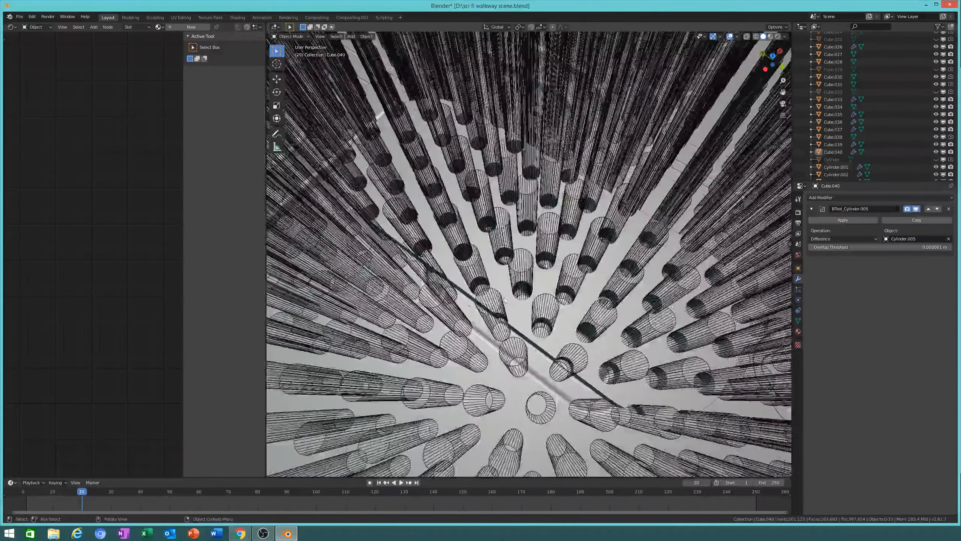
left_click(512, 311)
key("Tab")
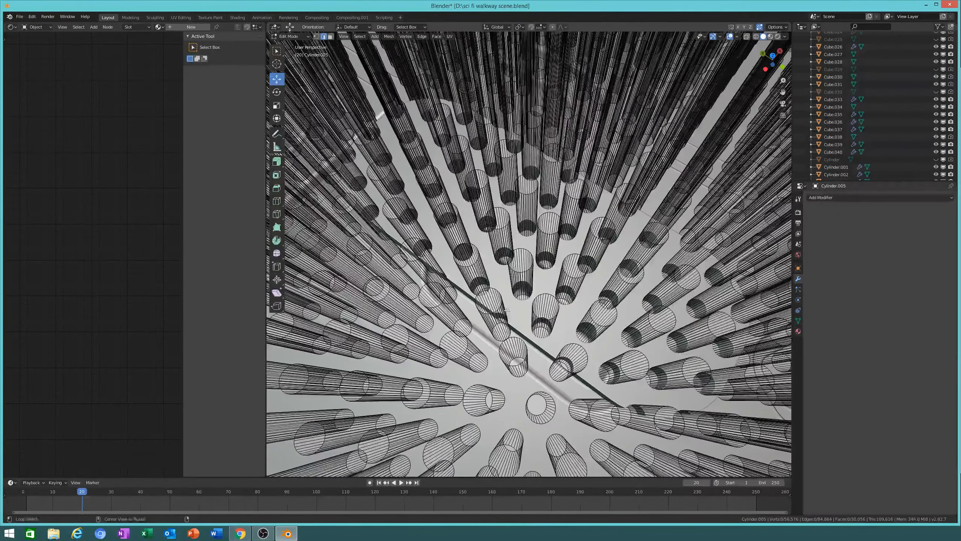
Step: Pick the first stray cutter cylinders one by one with L-select
middle_click_drag(507, 310, 530, 319)
key("l")
right_click(597, 322)
key("l")
middle_click_drag(634, 319, 603, 315)
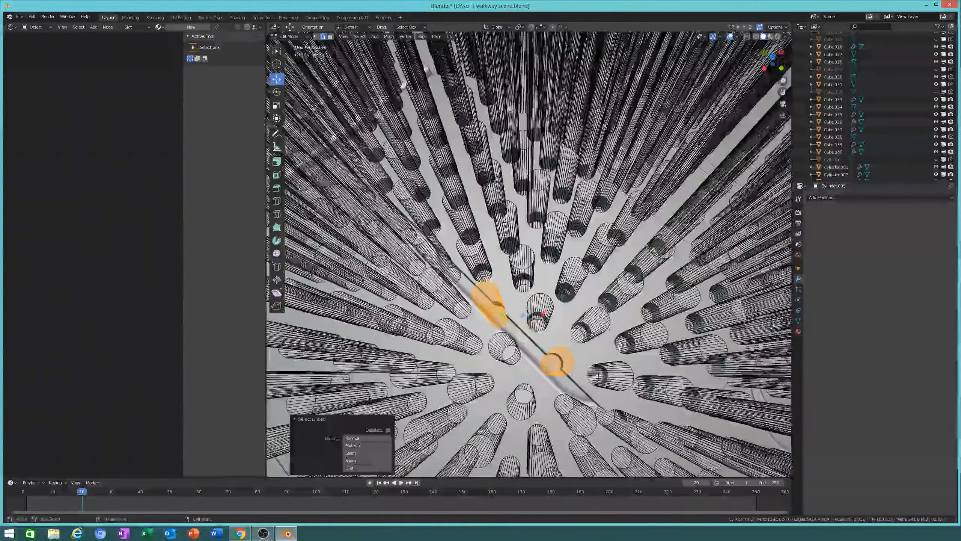
key("l")
middle_click_drag(620, 405, 527, 360, "shift")
key("l")
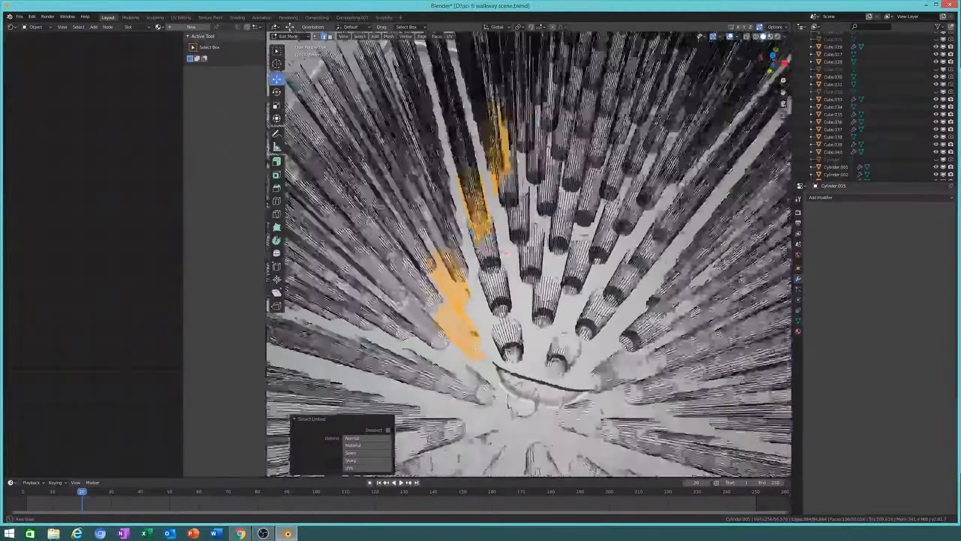
middle_click_drag(622, 411, 519, 394)
key("l")
middle_click_drag(541, 344, 511, 352)
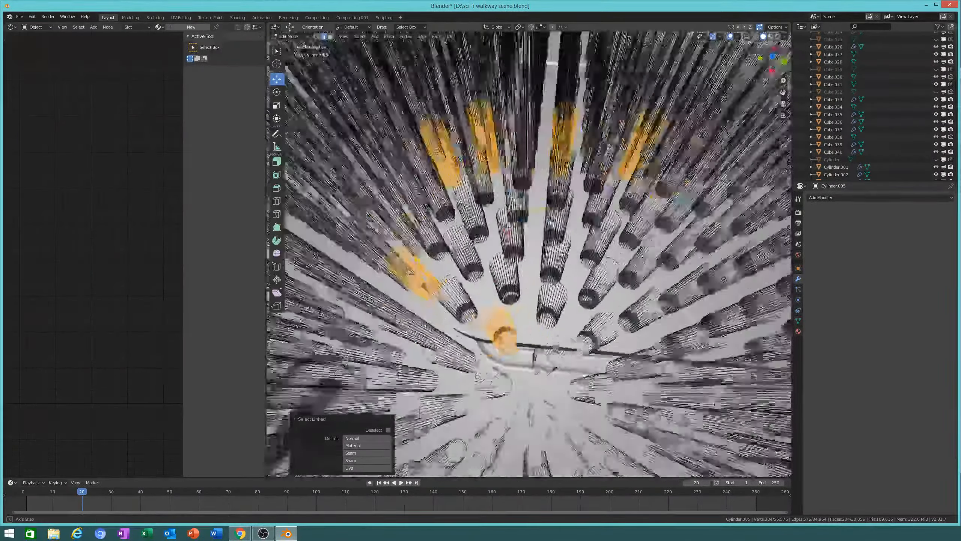
middle_click_drag(638, 390, 455, 296)
Step: Add the remaining stray cutter cylinders to the selection from a top-down view
middle_click_drag(446, 223, 432, 242)
key("l")
middle_click_drag(493, 351, 474, 323)
key("l")
key("l")
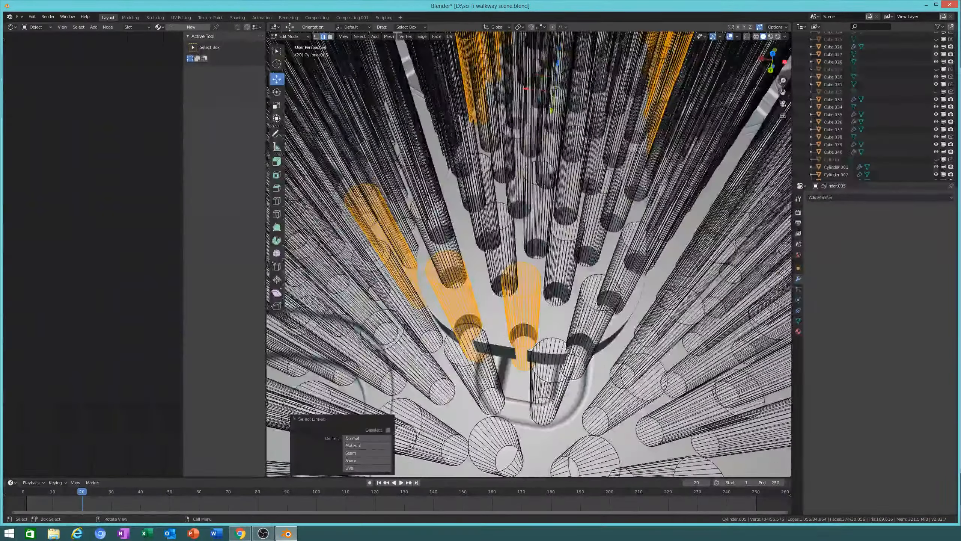
key("l")
middle_click_drag(577, 325, 636, 366)
key("l")
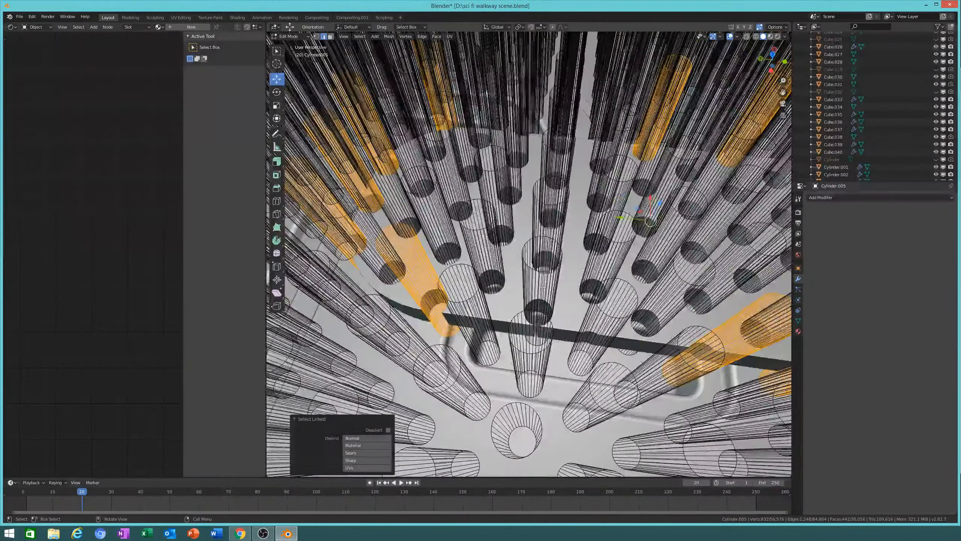
key("l")
middle_click_drag(543, 288, 614, 317)
key("l")
Step: Delete the selected cylinders' vertices and return to Object Mode with Cube.040 selected
key("x")
left_click(613, 321)
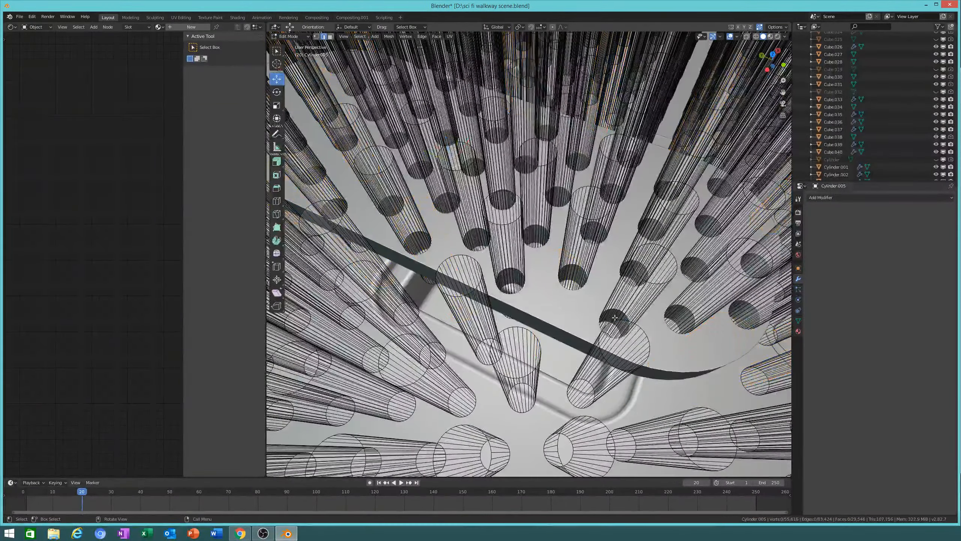
key("Tab")
left_click(545, 307)
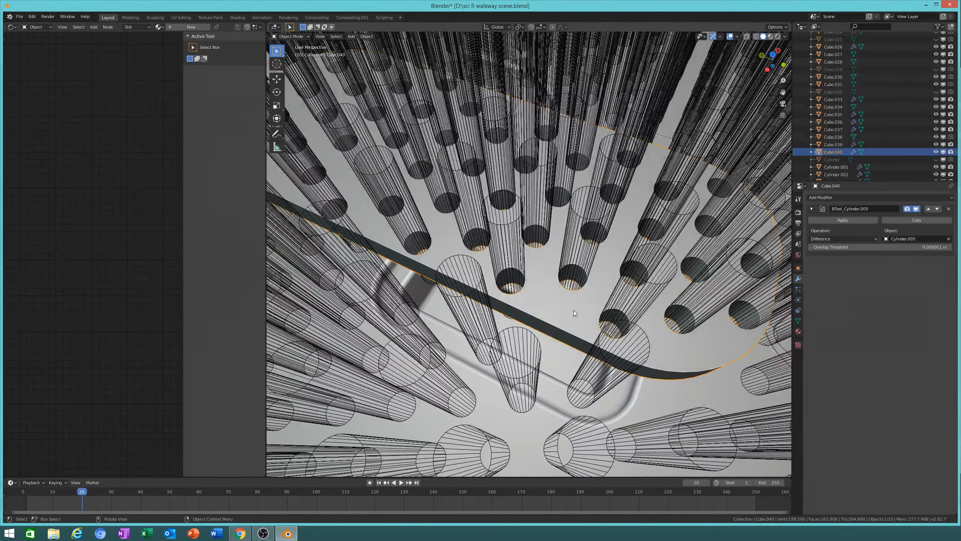
Step: Set Cylinder.005's Display As option to Bounds in Object properties
left_click(703, 249)
left_click(798, 320)
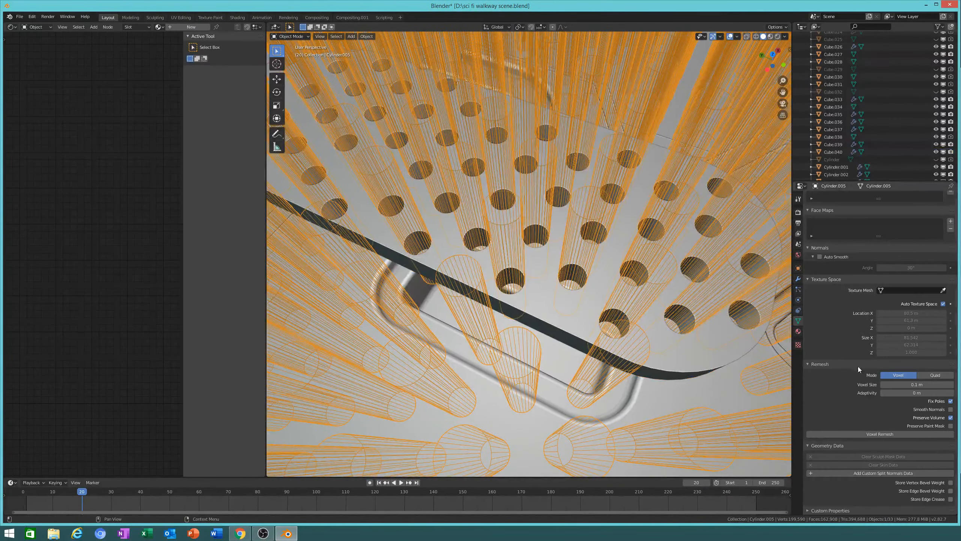
left_click(799, 267)
left_click(902, 482)
left_click(900, 474)
middle_click_drag(571, 365, 515, 296)
scroll(515, 354, "up", 5)
Step: Move one cutter cylinder about 0.0875 m along X in Edit Mode
key("Tab")
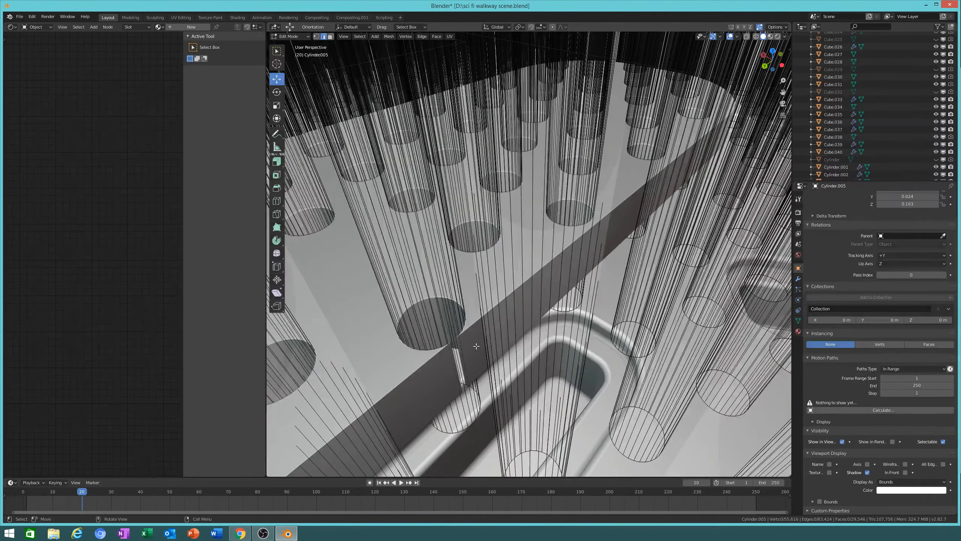
key("l")
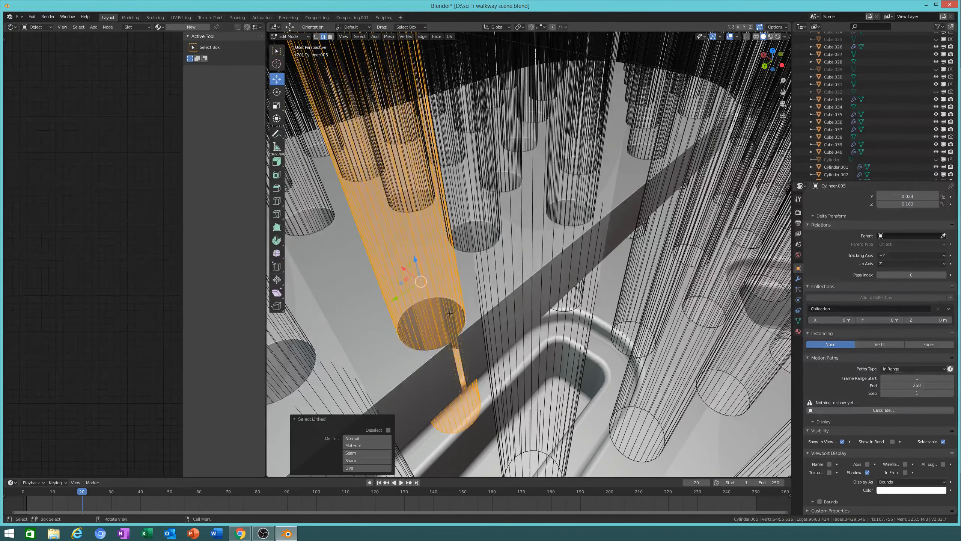
middle_click_drag(474, 306, 525, 330)
scroll(452, 328, "down", 5)
scroll(525, 330, "up", 3)
key("g")
key("x")
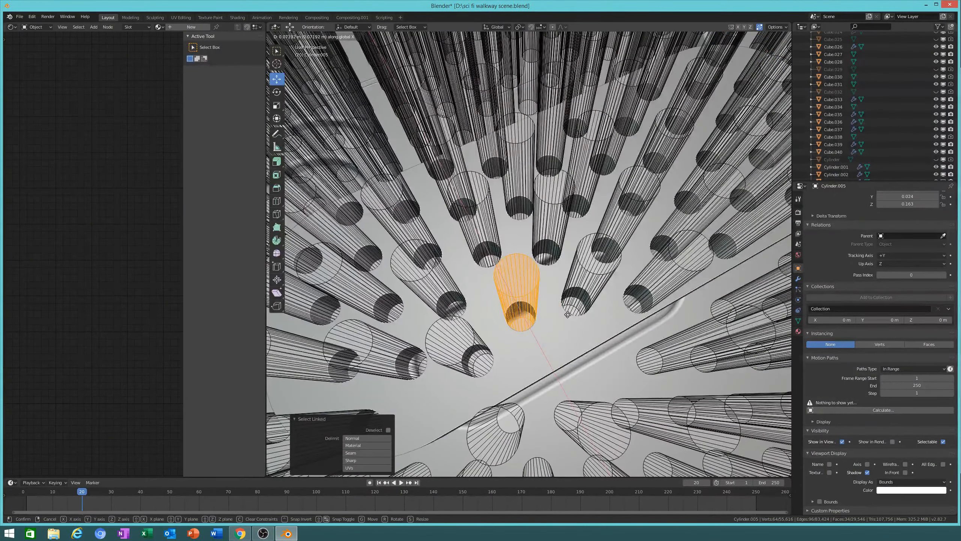
left_click(569, 315)
middle_click_drag(569, 315, 489, 351)
key("Tab")
scroll(533, 350, "down", 5)
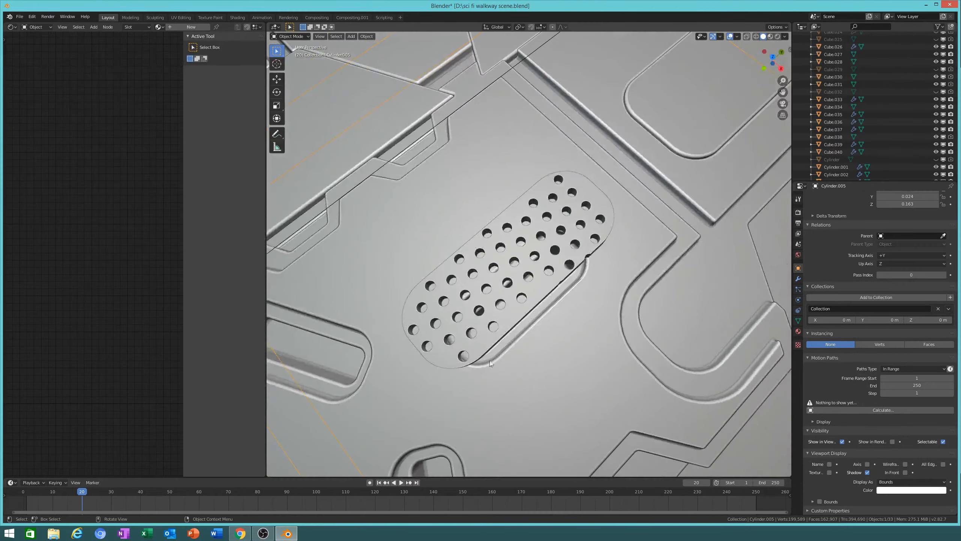
Step: Clear the selection and delete the first stray cutter cylinder from Cylinder.005
key("Tab")
scroll(489, 350, "up", 4)
middle_click_drag(627, 448, 608, 432)
scroll(608, 432, "down", 2)
key("alt+a")
key("l")
key("x")
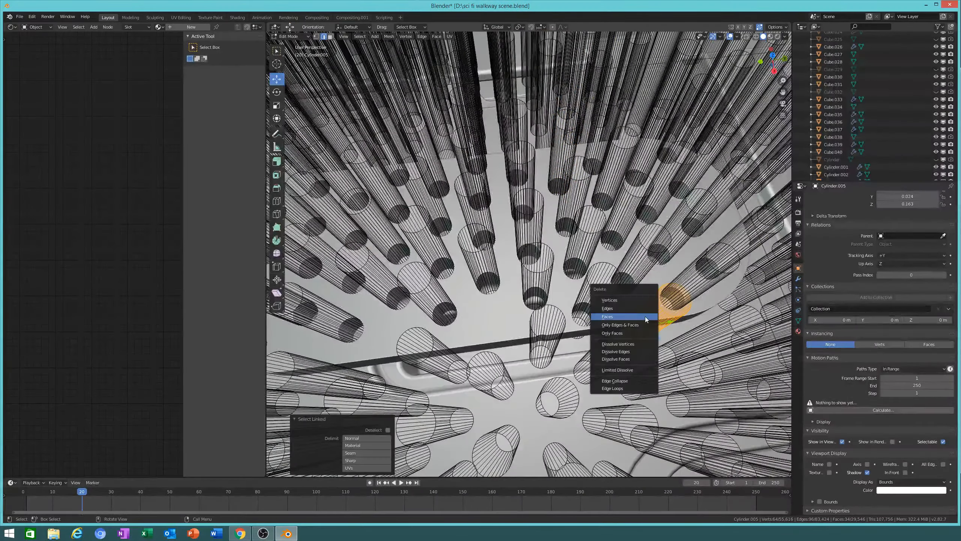
left_click(645, 317)
key("Tab")
middle_click_drag(446, 288, 567, 309)
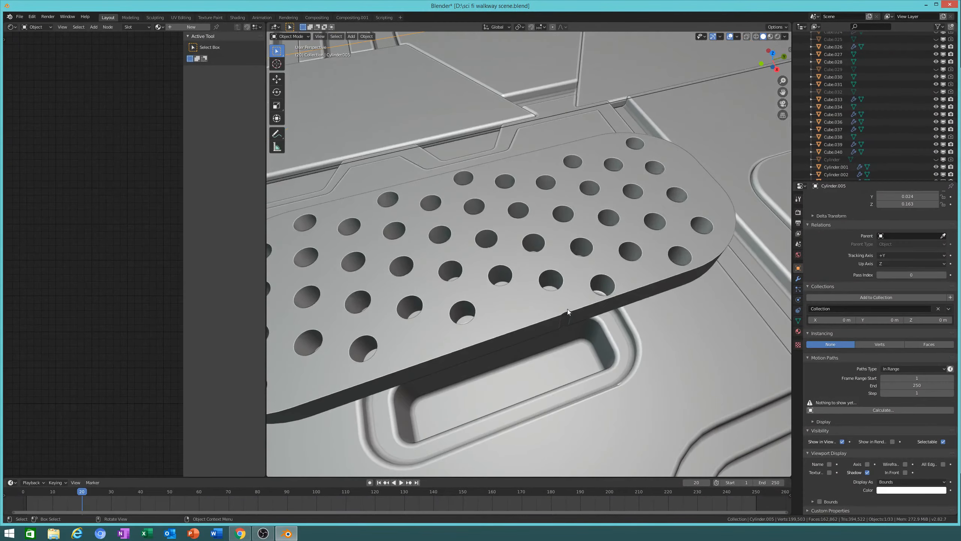
Step: Delete a second stray cutter cylinder and check the plate in Object Mode
key("Tab")
key("l")
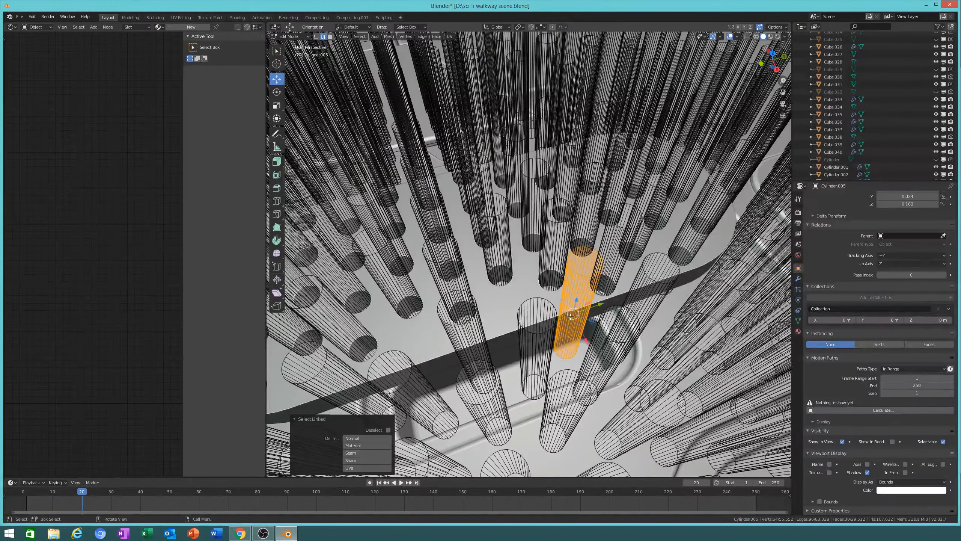
key("x")
left_click(571, 316)
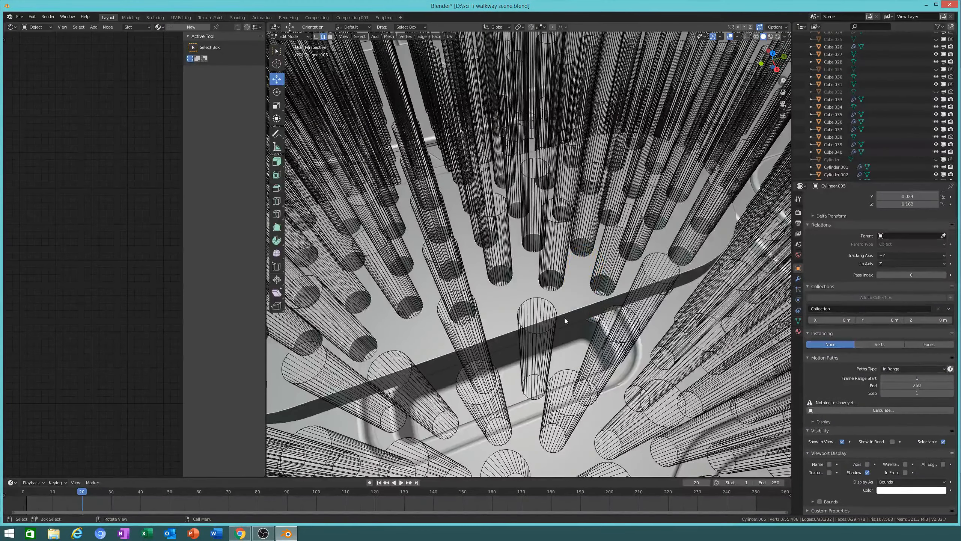
key("Tab")
middle_click_drag(515, 312, 539, 350)
scroll(538, 353, "up", 3)
middle_click_drag(566, 266, 578, 212)
Step: Delete two more stray cutter cylinders near the plate's edge
key("Tab")
key("l")
key("l")
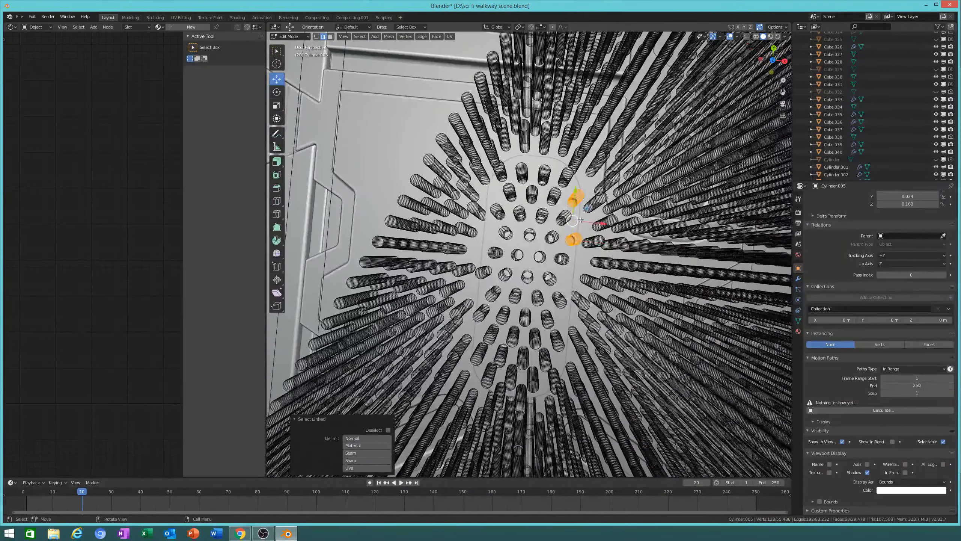
key("x")
left_click(580, 223)
key("Tab")
middle_click_drag(566, 282, 561, 214)
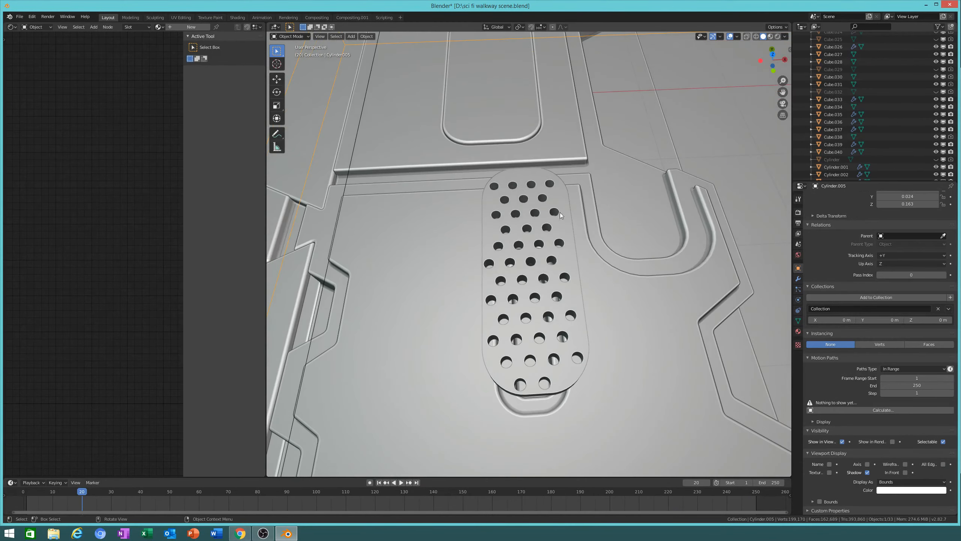
Step: Remove two further stray cutters one after another, then re-inspect a remaining cylinder
key("Tab")
key("l")
key("x")
left_click(489, 262)
middle_click_drag(489, 262, 552, 314)
key("l")
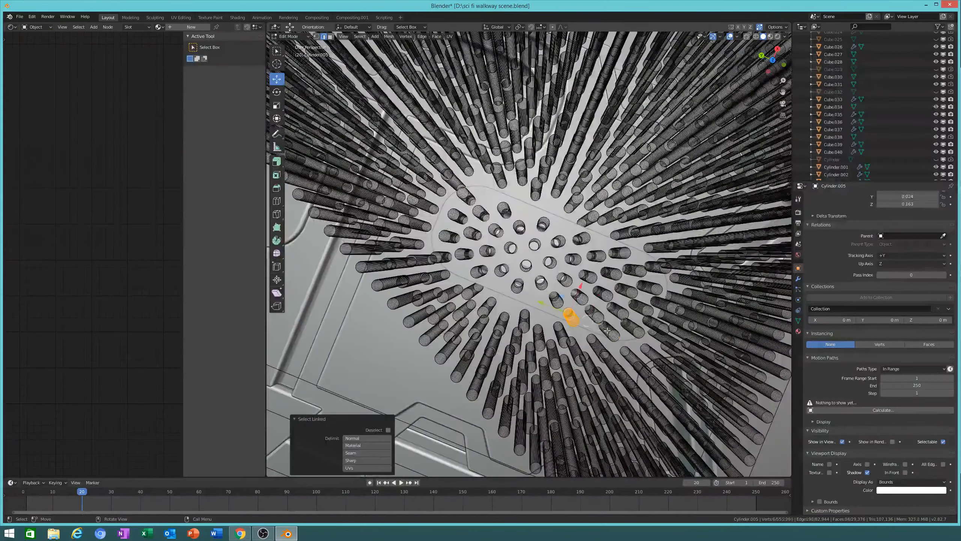
key("x")
left_click(604, 332)
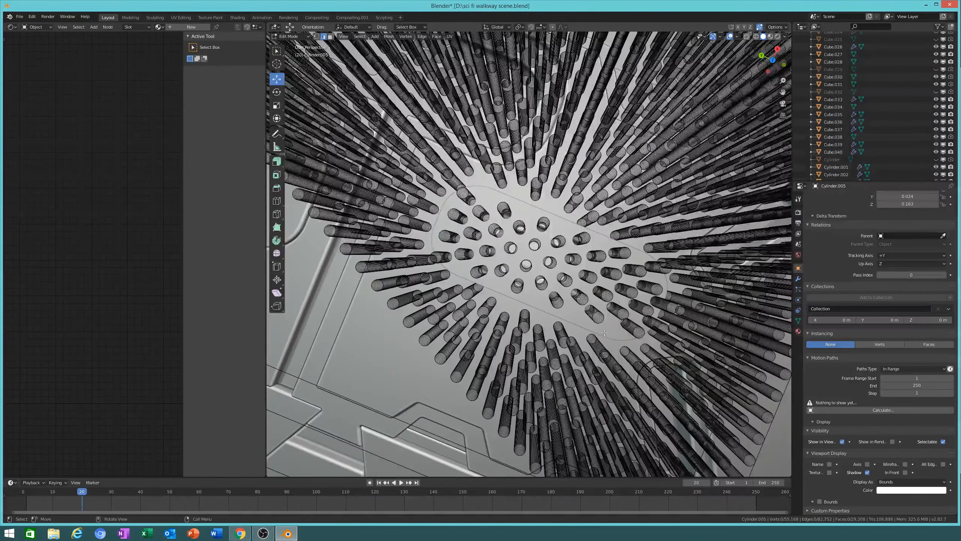
key("Tab")
middle_click_drag(602, 333, 559, 255)
key("Tab")
key("l")
key("Tab")
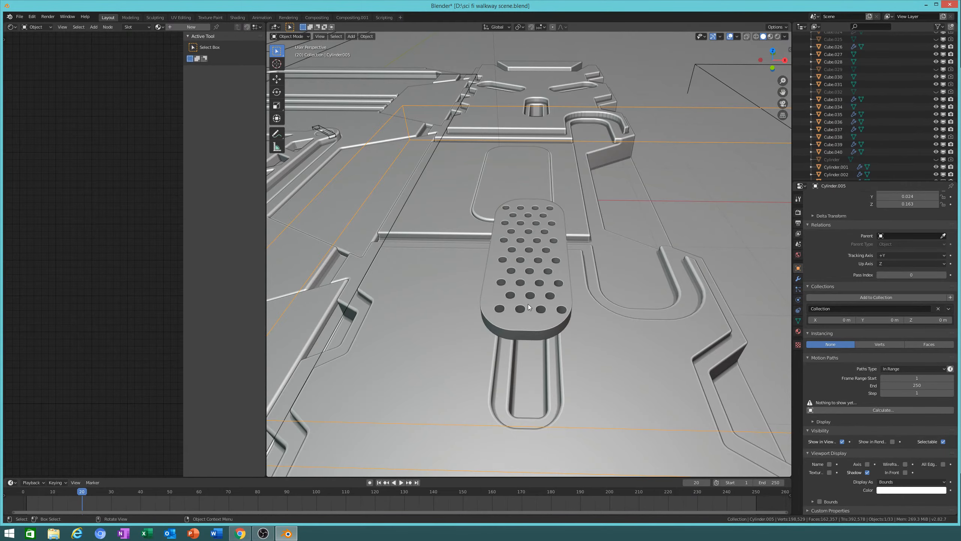
Step: Select a row of four cutter cylinders and nudge them slightly along X
key("Tab")
middle_click_drag(512, 312, 519, 343)
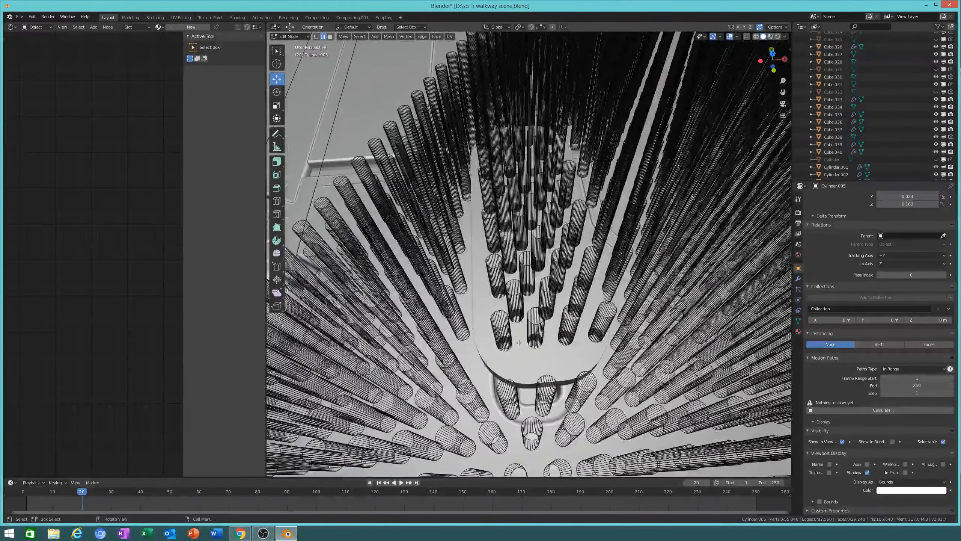
key("l")
key("l")
key("l")
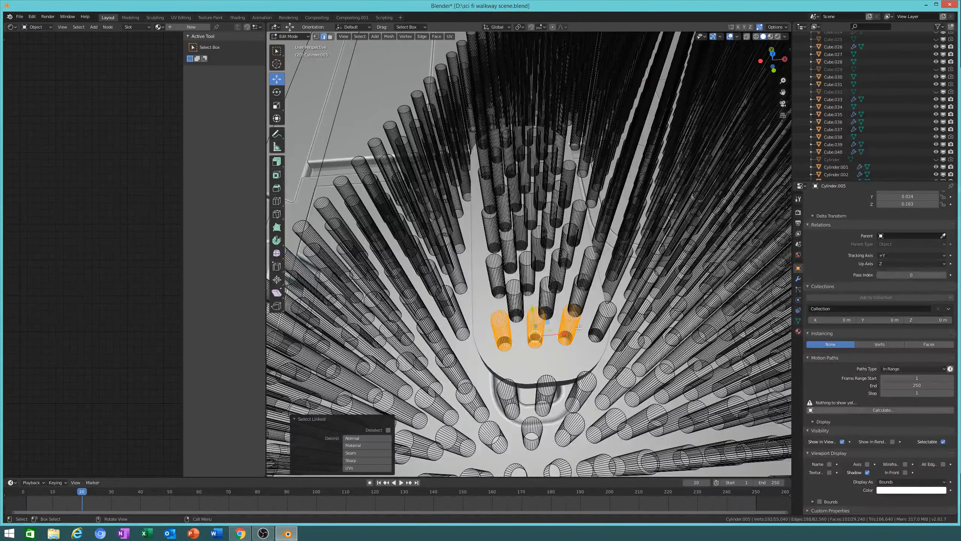
key("l")
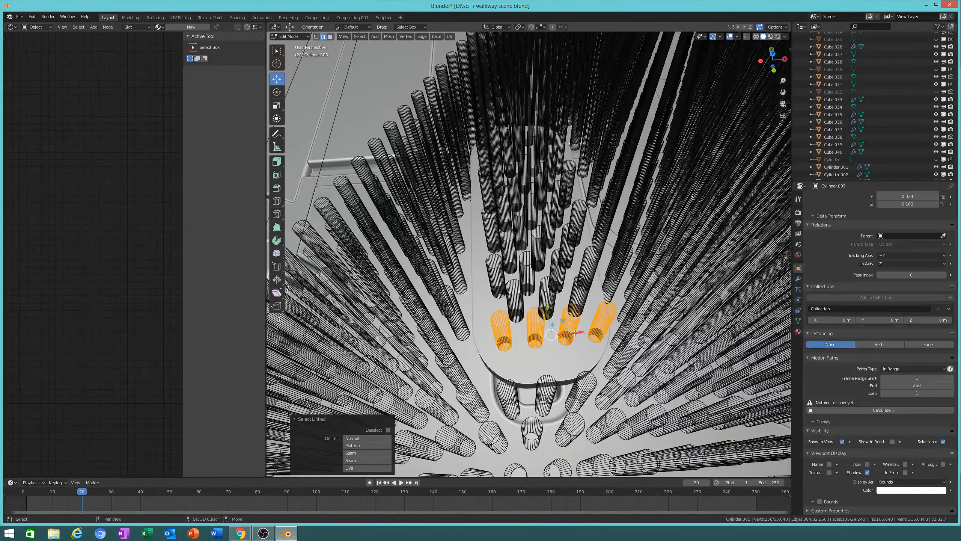
left_click_drag(579, 331, 572, 331)
key("Tab")
middle_click_drag(562, 300, 551, 236)
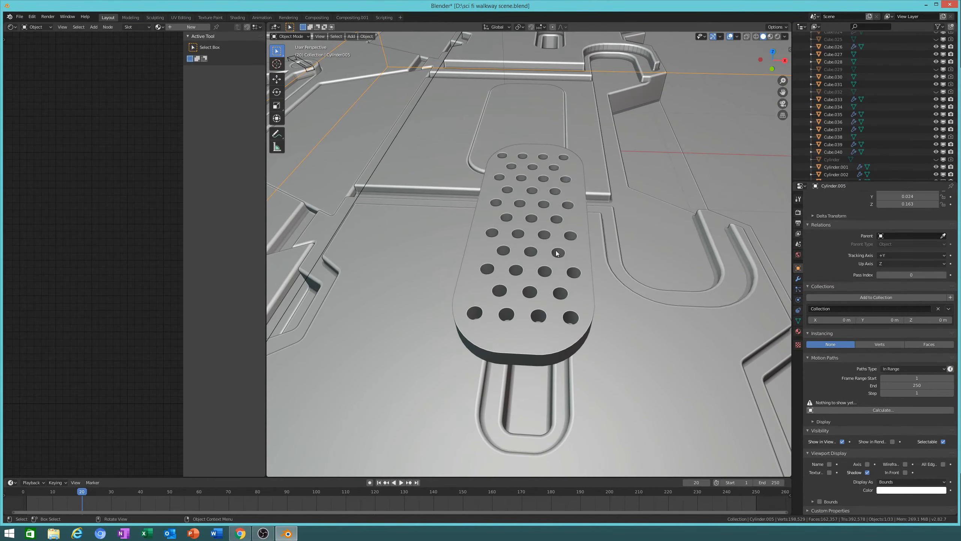
Step: Apply Cube.040's BTool_Cylinder.005 Boolean modifier, undoing once and reapplying it
left_click(551, 237)
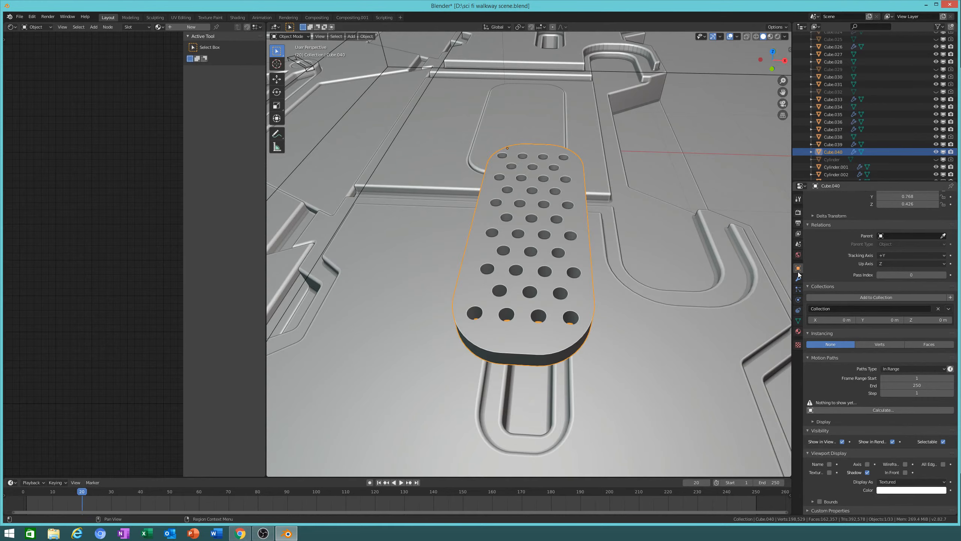
left_click(799, 278)
left_click(847, 219)
middle_click_drag(681, 261, 613, 283)
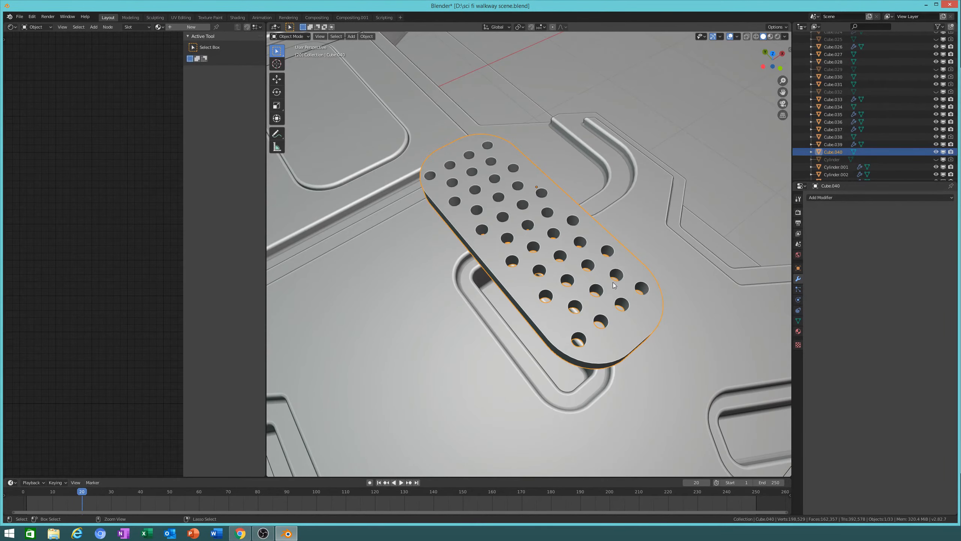
key("ctrl+z")
middle_click_drag(632, 314, 665, 290)
scroll(666, 299, "up", 4)
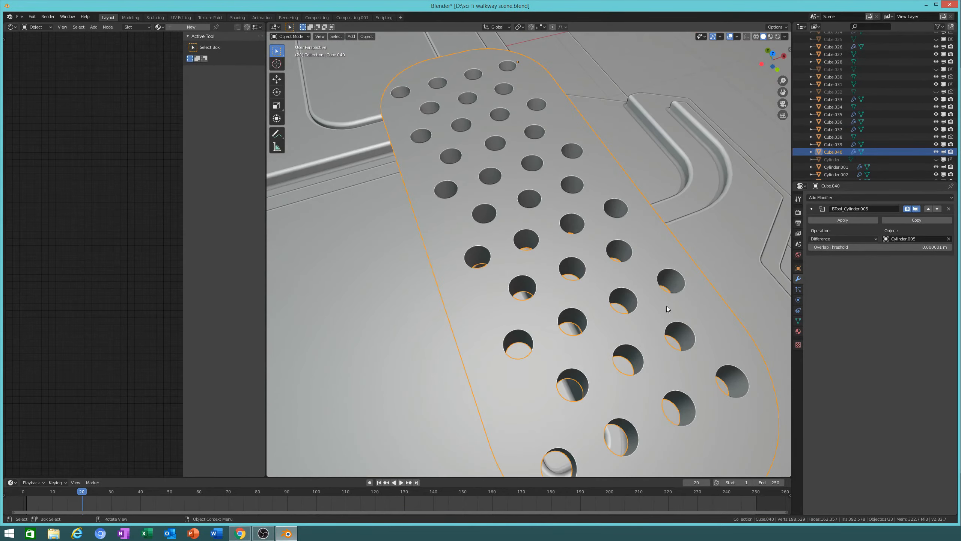
left_click(834, 220)
middle_click_drag(781, 235, 675, 239)
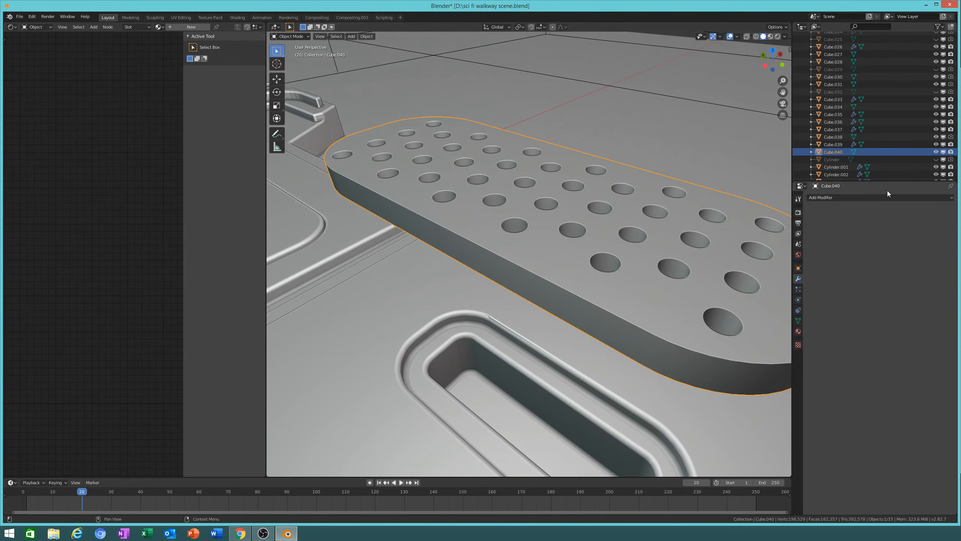
Step: Add a Bevel modifier with Angle limit method and Clamp Overlap off, disabling cavity shading
left_click(879, 197)
left_click(811, 223)
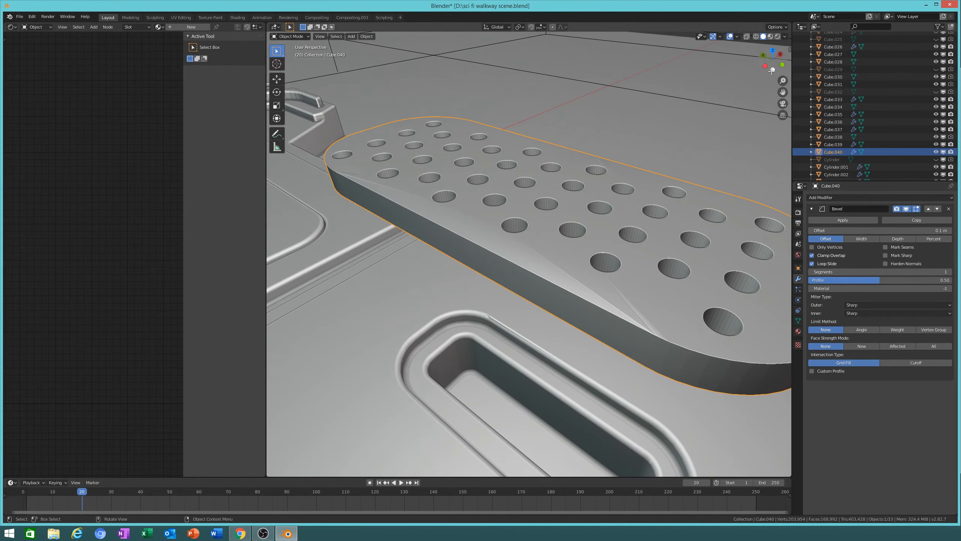
left_click(785, 36)
left_click(748, 196)
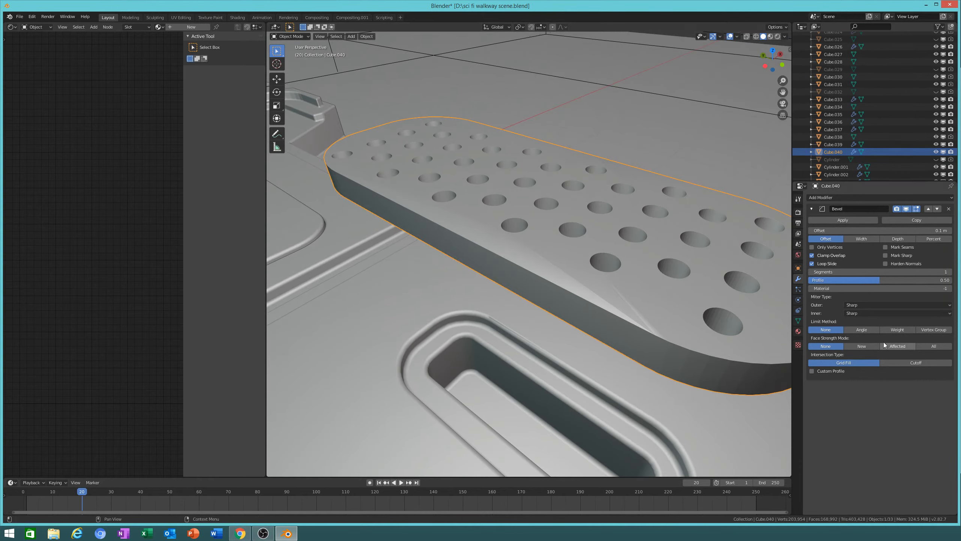
left_click(875, 328)
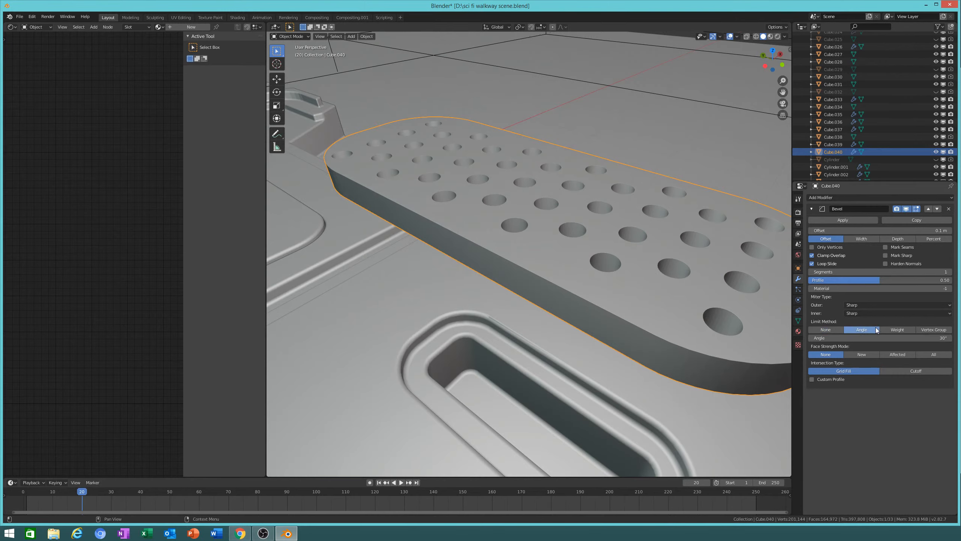
left_click(817, 257)
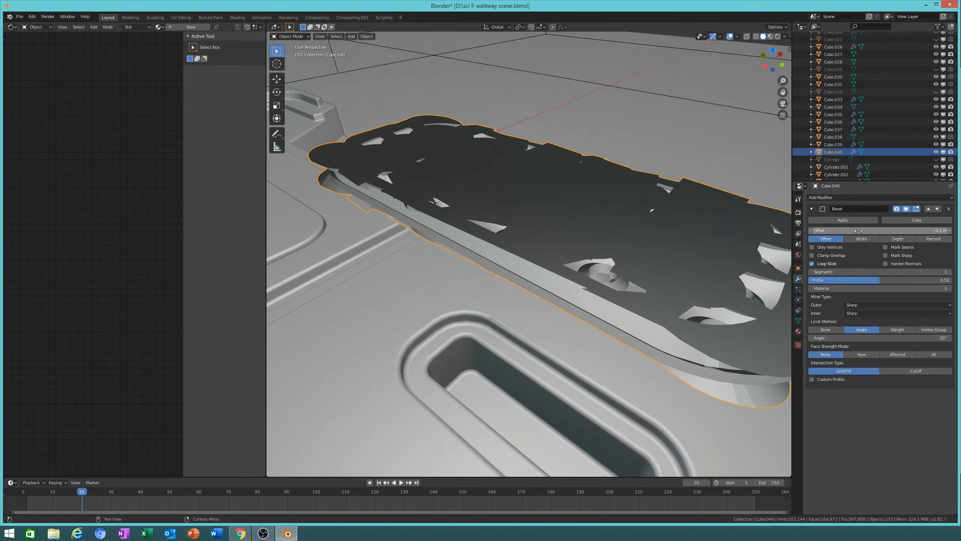
Step: Apply all transforms on the plate and shrink the bevel width toward 0.002 m
key("ctrl+a")
left_click(596, 259)
left_click_drag(871, 231, 852, 231)
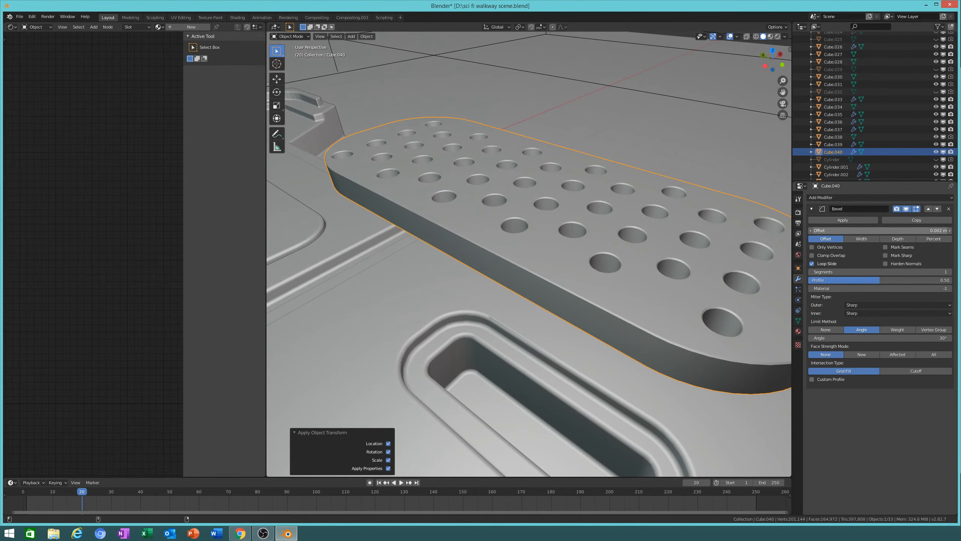
Step: Shade the plate smooth with Auto Smooth and raise the bevel segments to 6
right_click(740, 295)
left_click(740, 295)
left_click(798, 321)
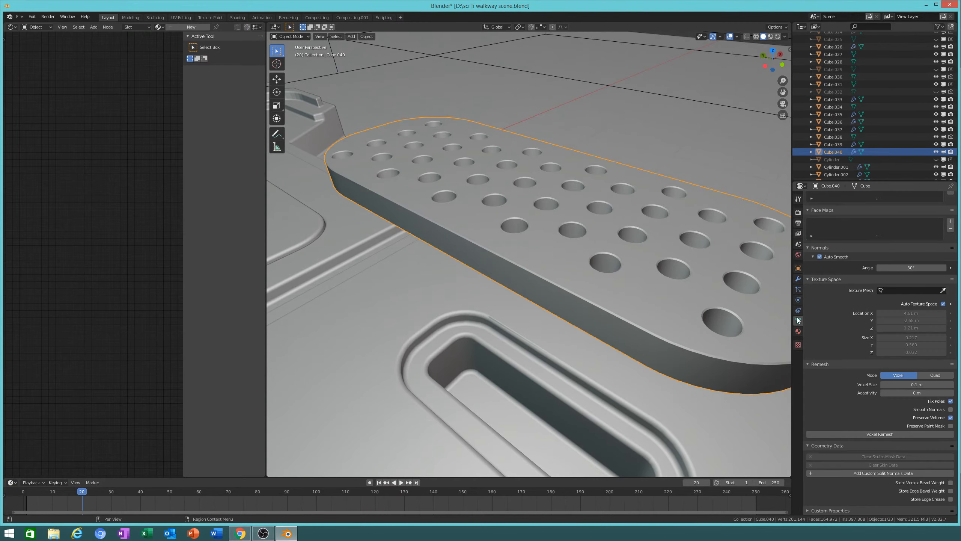
left_click(820, 256)
left_click(819, 257)
left_click(798, 278)
left_click(950, 272)
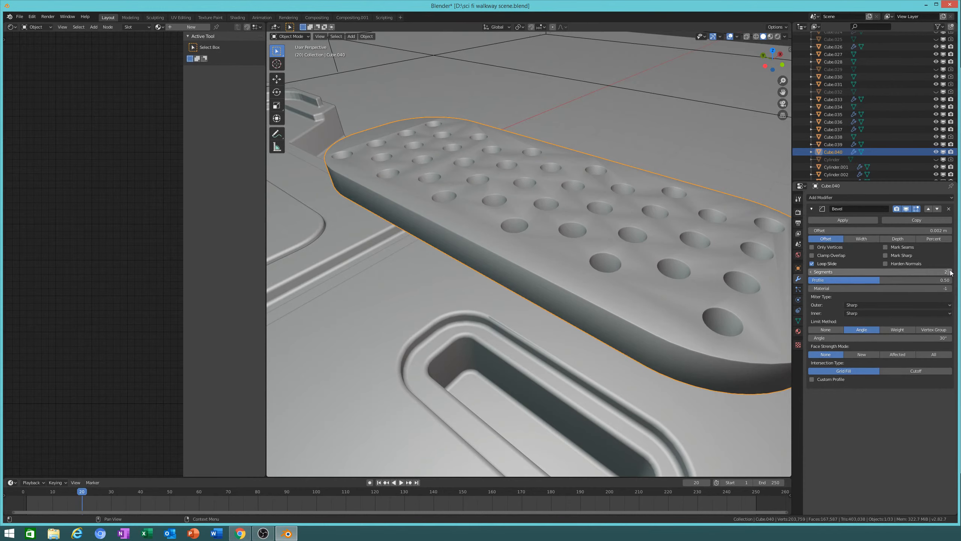
left_click(950, 272)
left_click(950, 272)
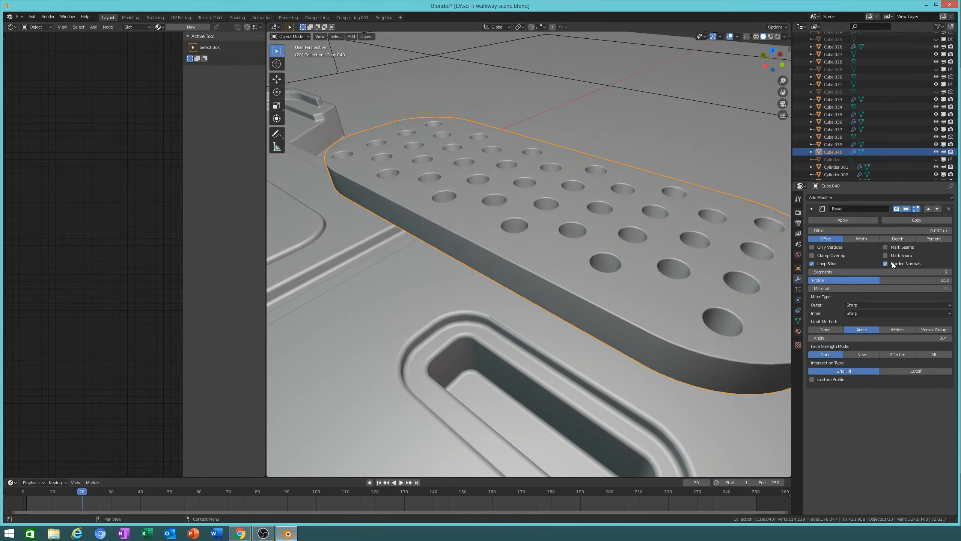
Step: Try bevel offsets of 0.008 m and then 0.004 m
left_click(891, 230)
left_click(892, 230)
key("Return")
middle_click_drag(734, 306, 697, 313)
scroll(698, 315, "up", 5)
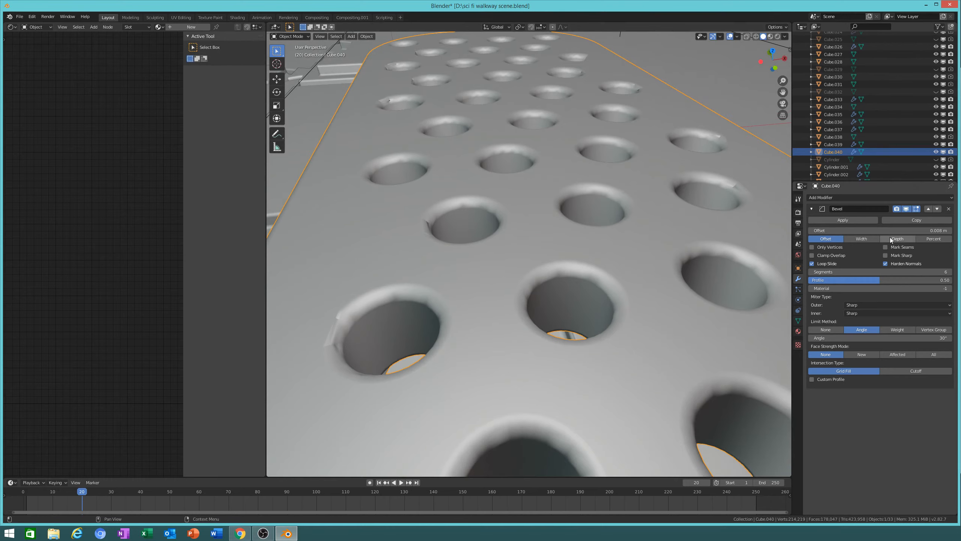
left_click(886, 230)
key("Return")
scroll(571, 216, "down", 5)
Step: Settle the bevel offset at 0.002 m
middle_click_drag(580, 228, 655, 257)
scroll(654, 257, "up", 4)
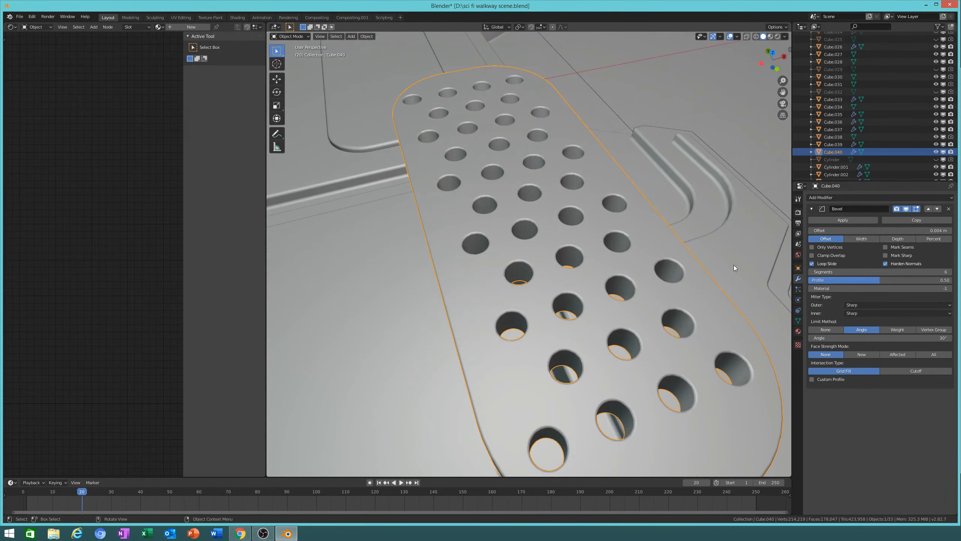
left_click(903, 232)
type(".002")
key("Return")
middle_click_drag(560, 246, 608, 248)
scroll(608, 248, "down", 3)
Step: Shift the perforated plate vertically along Z
key("g")
key("z")
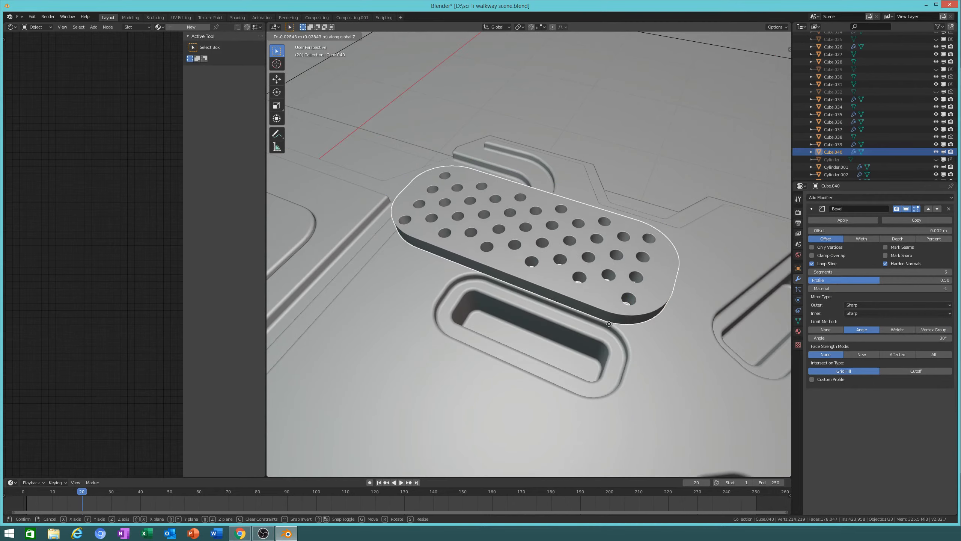
left_click(605, 419)
middle_click_drag(605, 419, 641, 326)
scroll(641, 326, "up", 4)
scroll(671, 345, "down", 2)
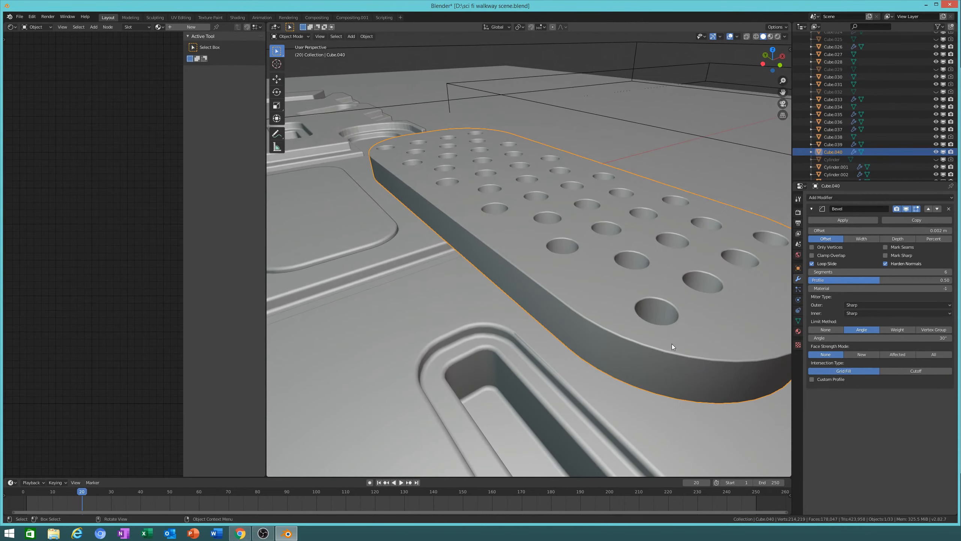
scroll(682, 362, "up", 1)
middle_click_drag(682, 365, 621, 365, "shift")
Step: Give the plate's bevel a 0.004 m offset and 4 segments, and adjust its profile
left_click(919, 228)
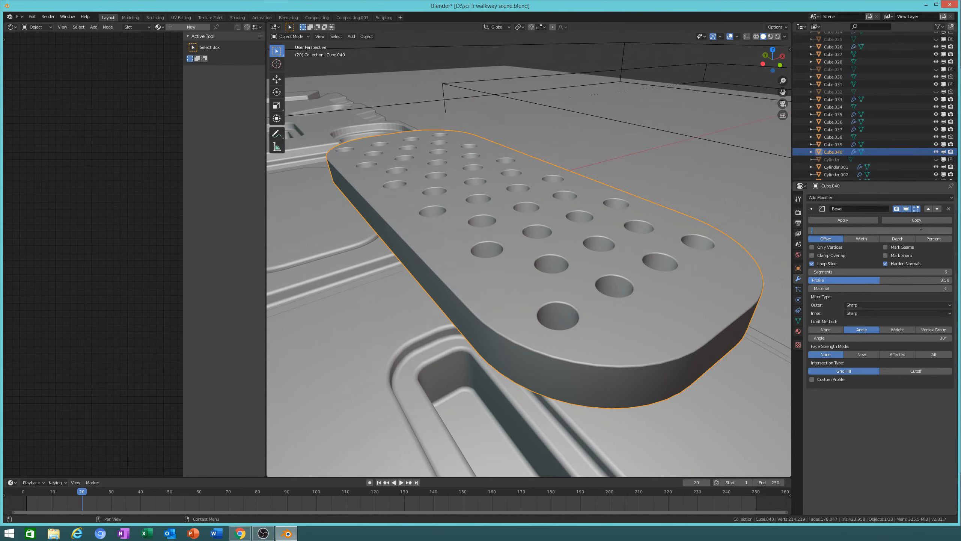
type(".004")
key("Tab")
type("4")
key("Return")
scroll(657, 283, "up", 5)
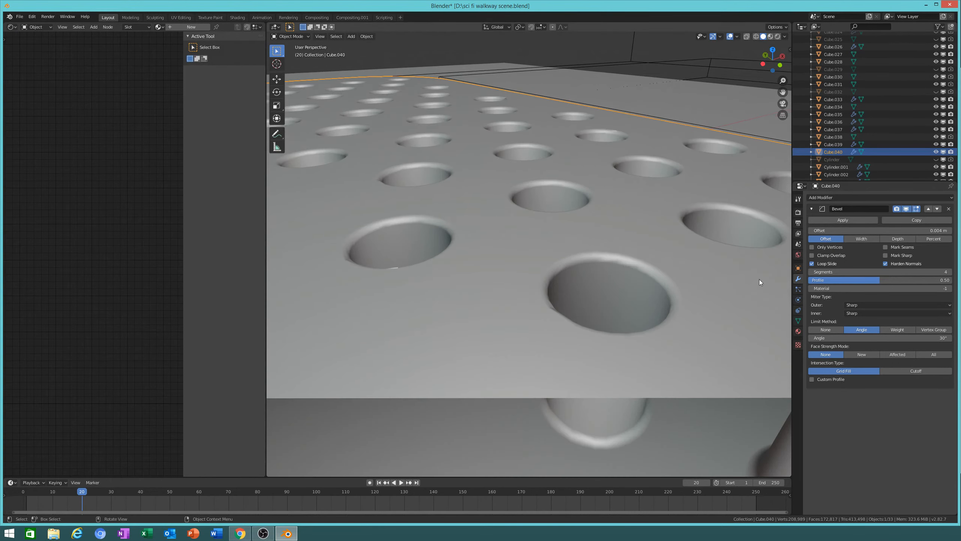
mouse_move(886, 279)
left_mouse_down()
mouse_move(952, 280)
mouse_move(880, 280)
left_mouse_up()
Step: Lower the plate 0.868 m into the floor recess and duplicate it
middle_click_drag(548, 250, 574, 261)
scroll(582, 275, "down", 4)
scroll(578, 257, "up", 3)
scroll(561, 272, "down", 3)
middle_click_drag(452, 251, 501, 251)
scroll(488, 284, "down", 7)
scroll(554, 228, "up", 2)
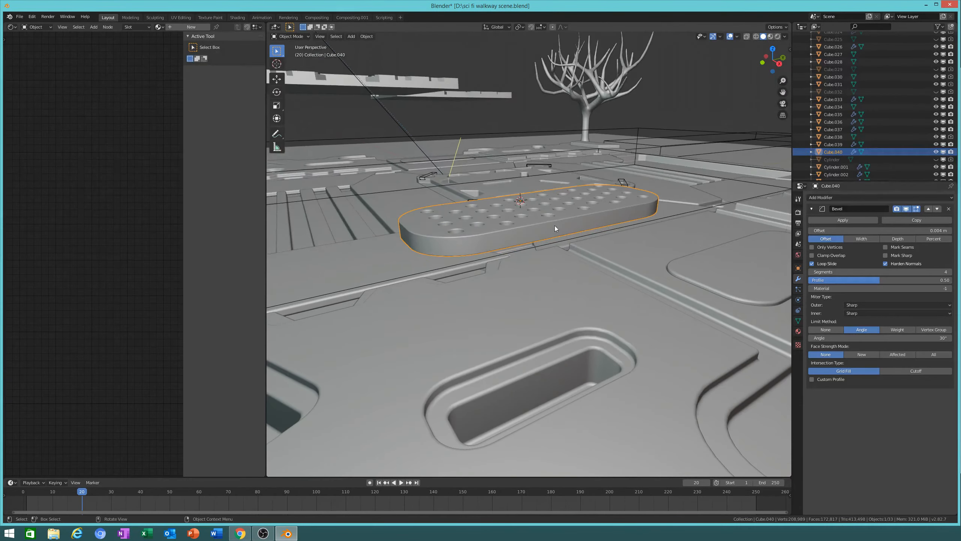
key("g")
key("z")
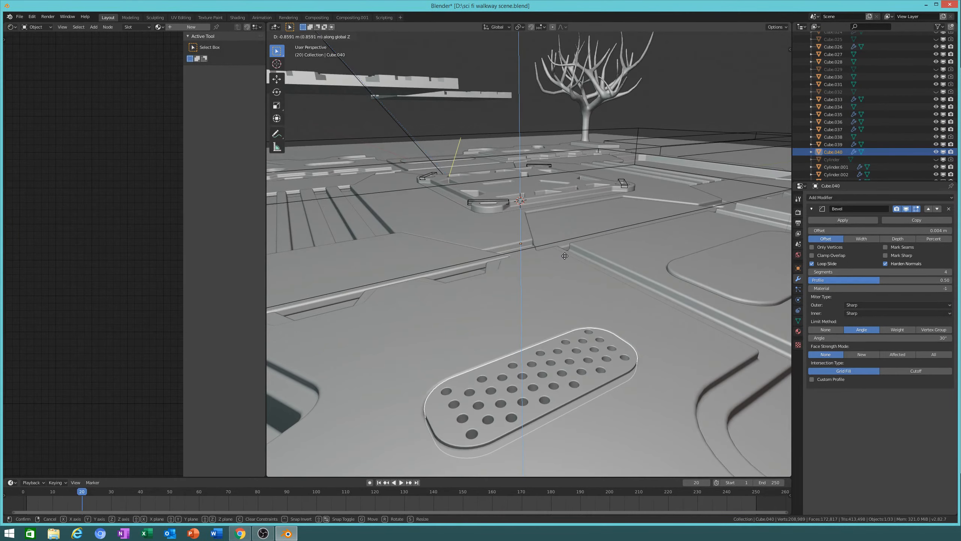
left_click(563, 260)
middle_click_drag(563, 260, 590, 190)
key("shift+d")
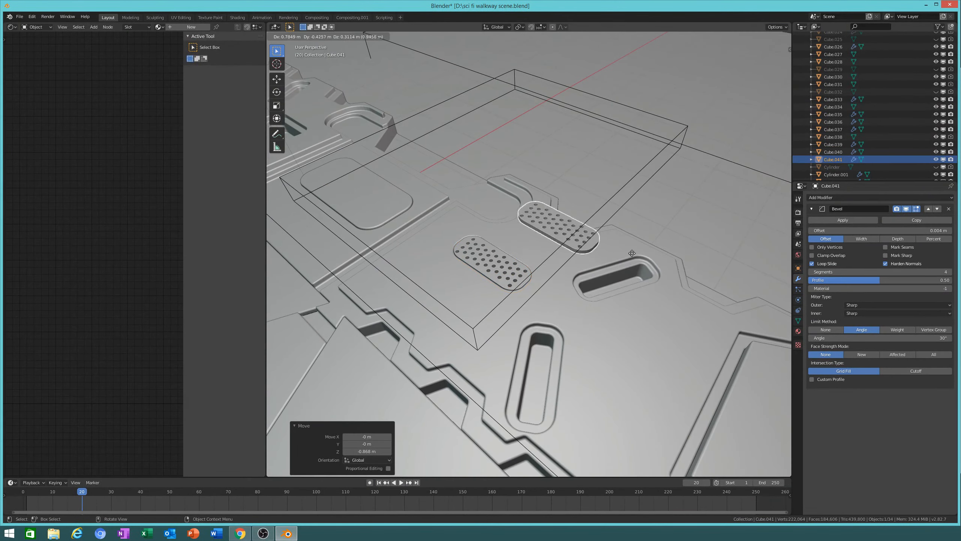
Step: Keep the copy in place and set its origin to its geometry centre
right_click(629, 276)
key("r")
right_click(667, 345)
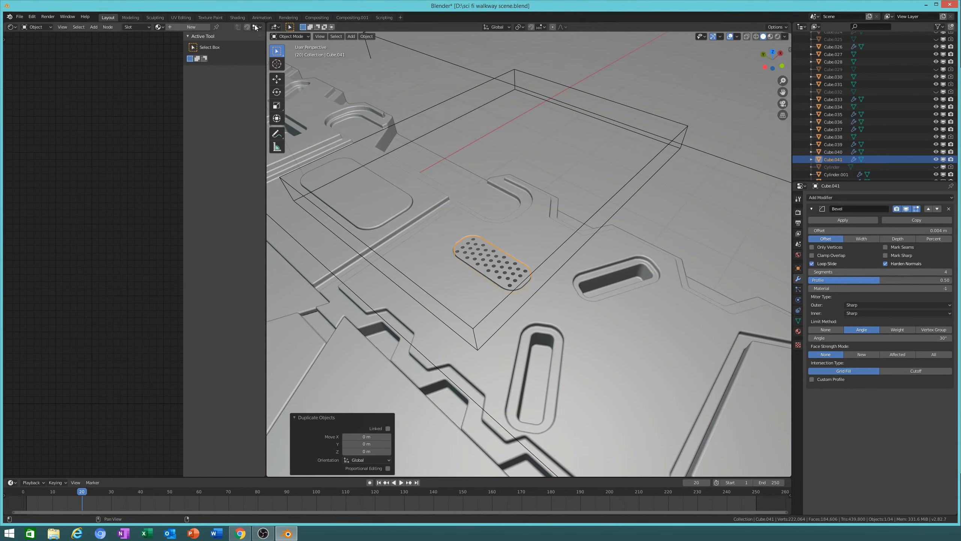
left_click(365, 36)
mouse_move(399, 53)
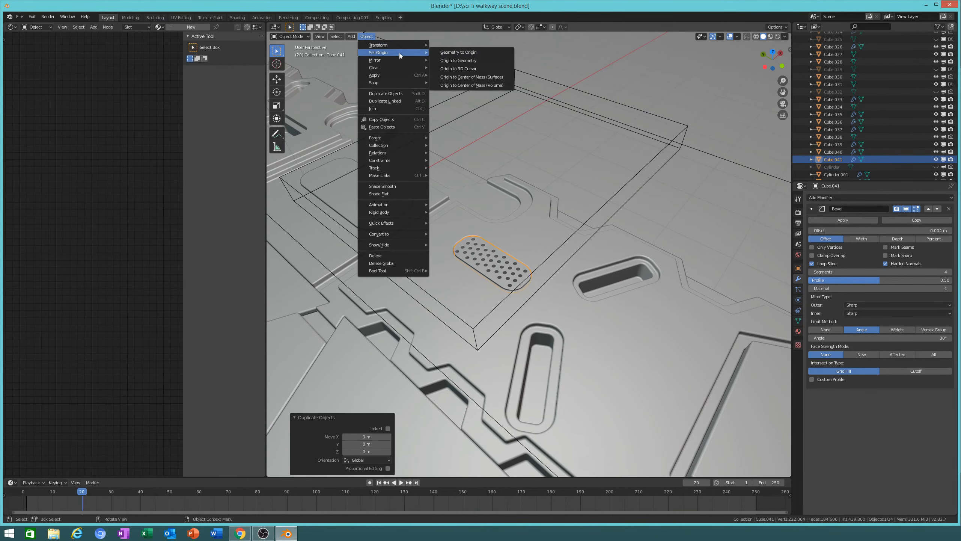
left_click(447, 61)
Step: In top view, rotate the copy 118° and move it over the lower-right slot
key("KP_7")
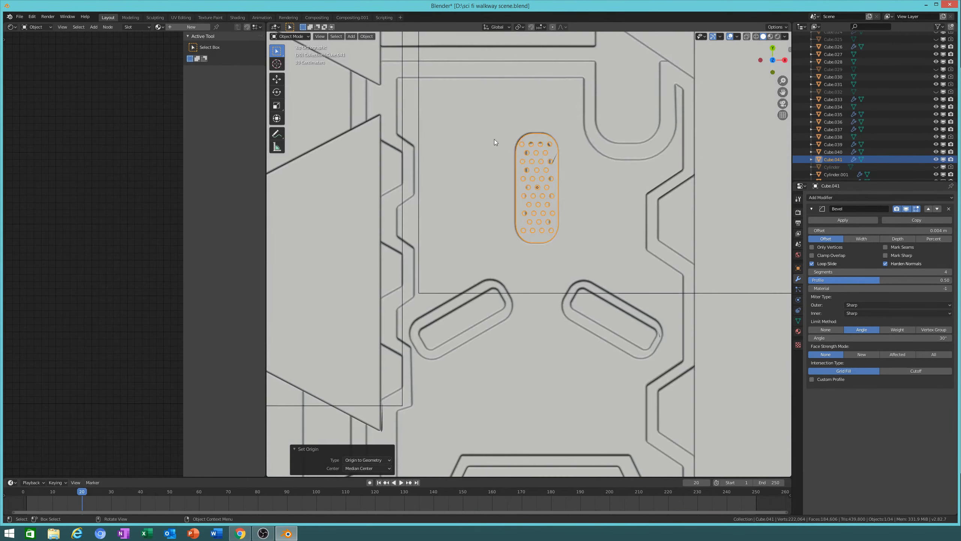
scroll(494, 139, "up", 3)
key("r")
left_click(455, 213)
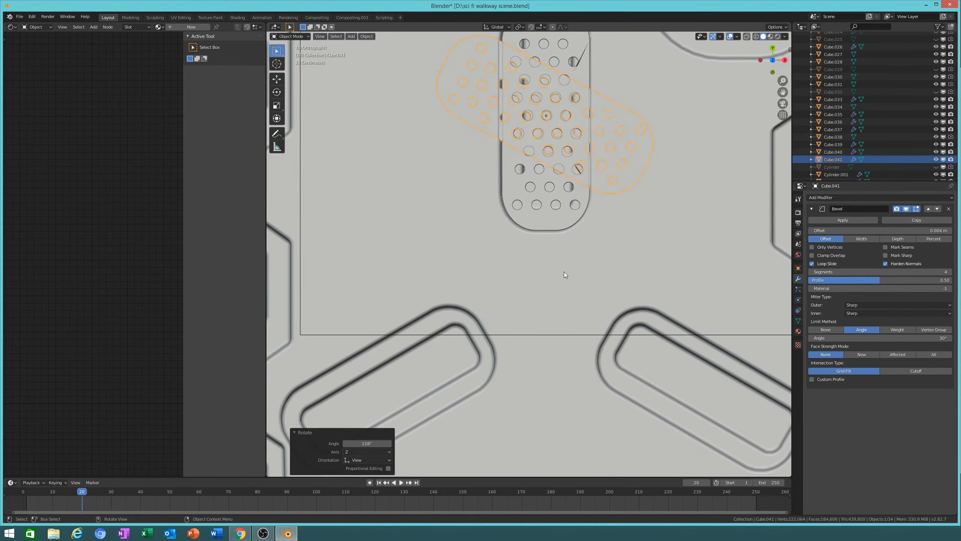
middle_click_drag(595, 253, 498, 174, "shift")
key("g")
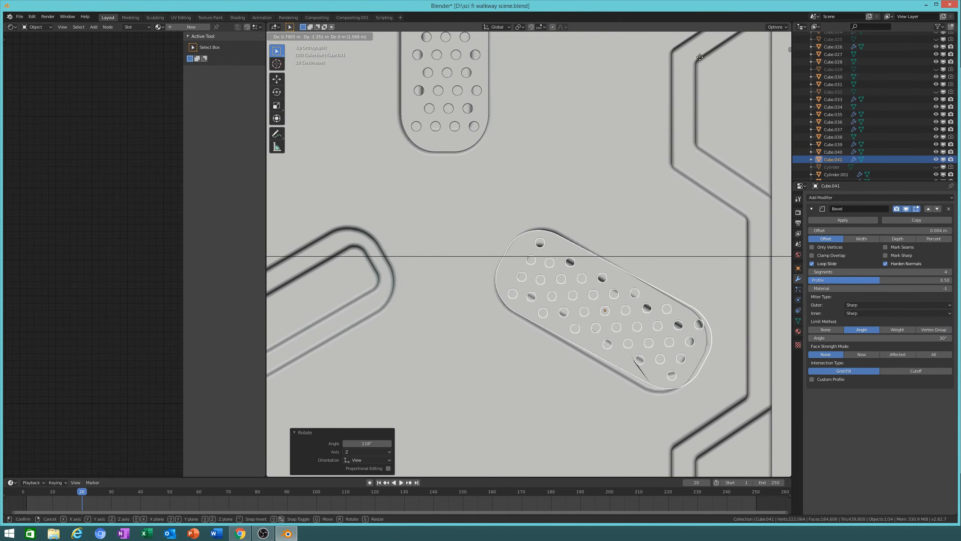
left_click(703, 60)
middle_click_drag(744, 270, 708, 268, "shift")
Step: Fine-tune the copy with a -1.44° rotation, a slight downscale and nudges, then delete it
key("r")
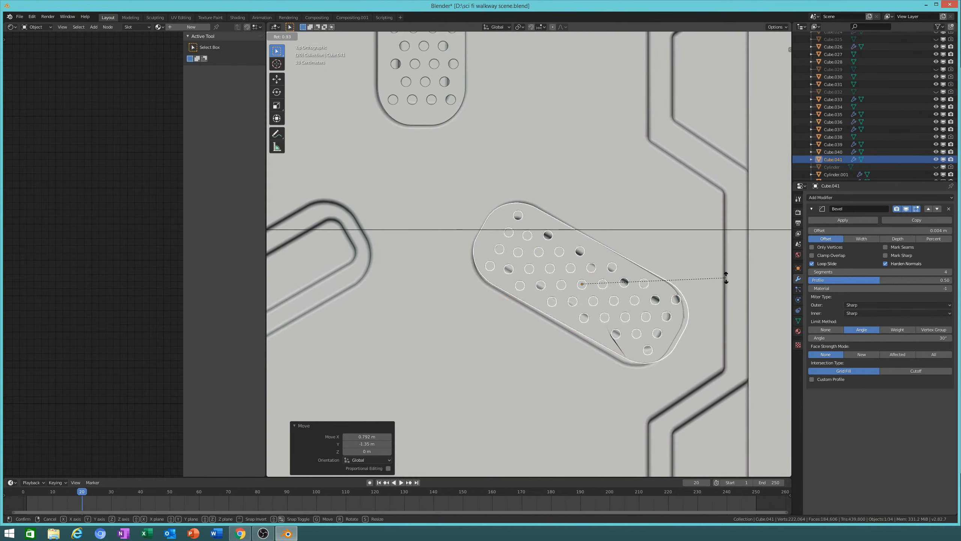
right_click(592, 468)
key("g")
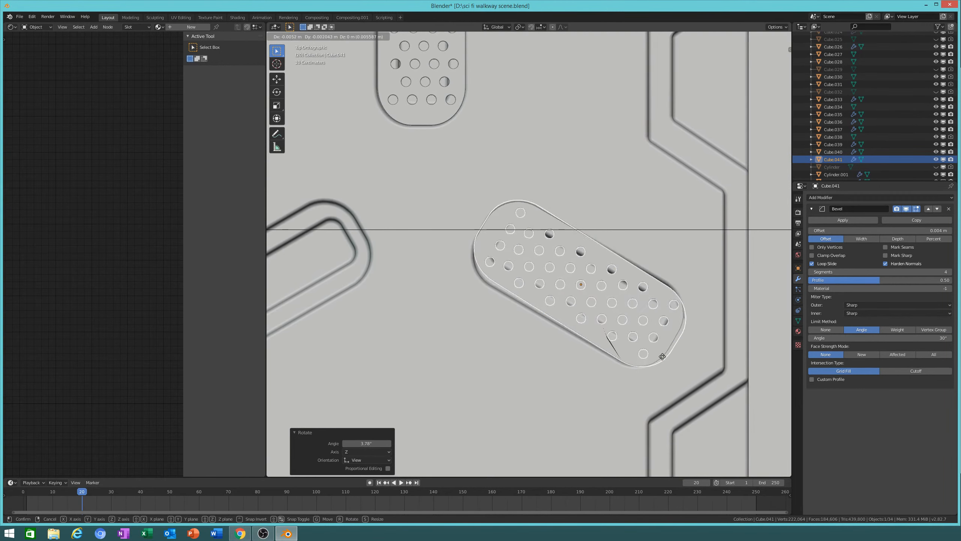
left_click(650, 368)
key("r")
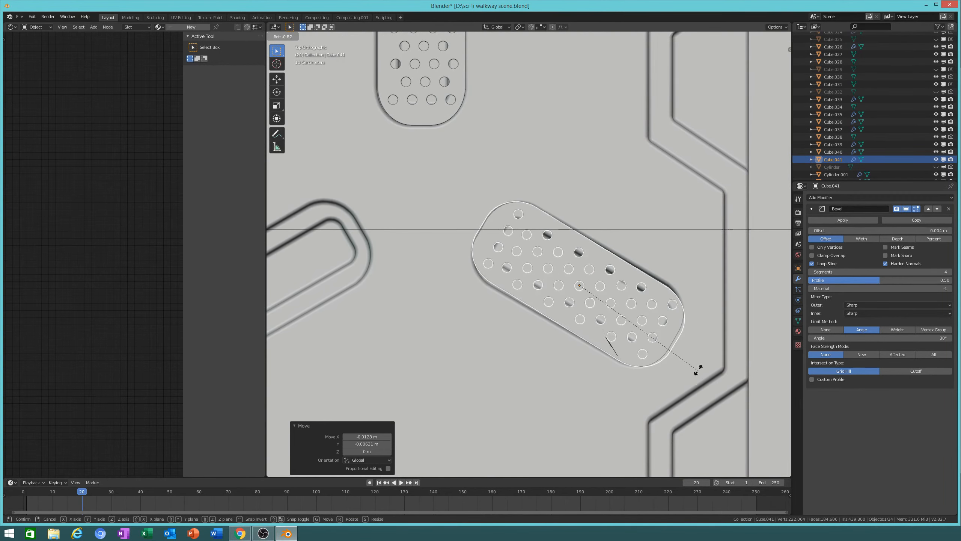
left_click(726, 320)
key("s")
left_click(711, 314)
key("g")
left_click(693, 328)
scroll(636, 346, "down", 5)
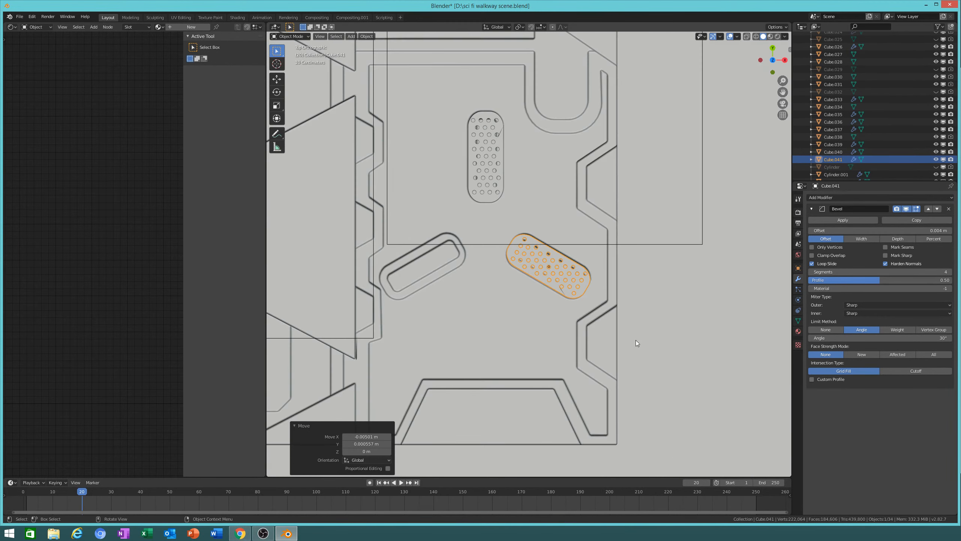
left_click(595, 259)
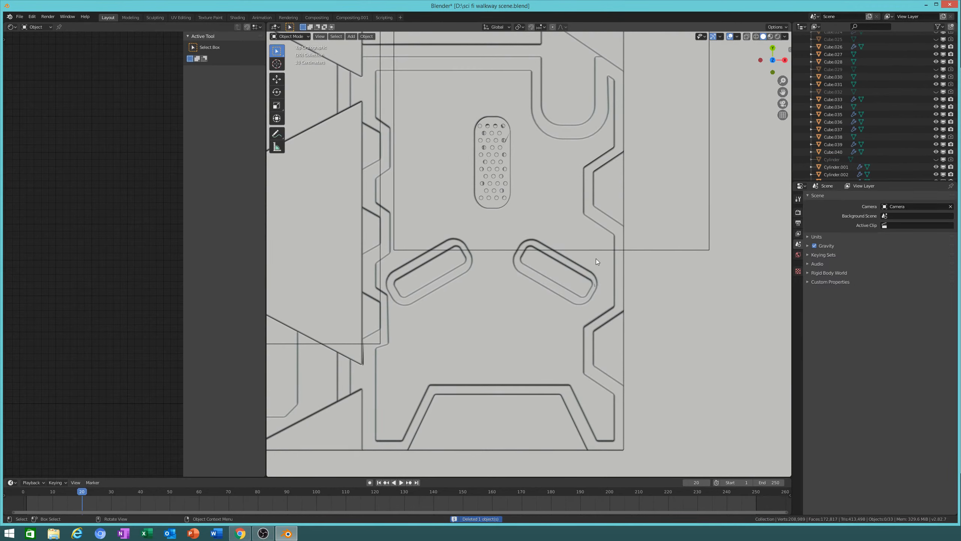
Step: Select the original perforated plate and enter Edit Mode on its mesh
scroll(547, 249, "up", 2)
left_click(582, 302)
scroll(623, 332, "up", 2)
key("Tab")
middle_click_drag(623, 332, 454, 213, "shift")
scroll(516, 249, "up", 4)
scroll(588, 339, "up", 4)
scroll(588, 340, "down", 6)
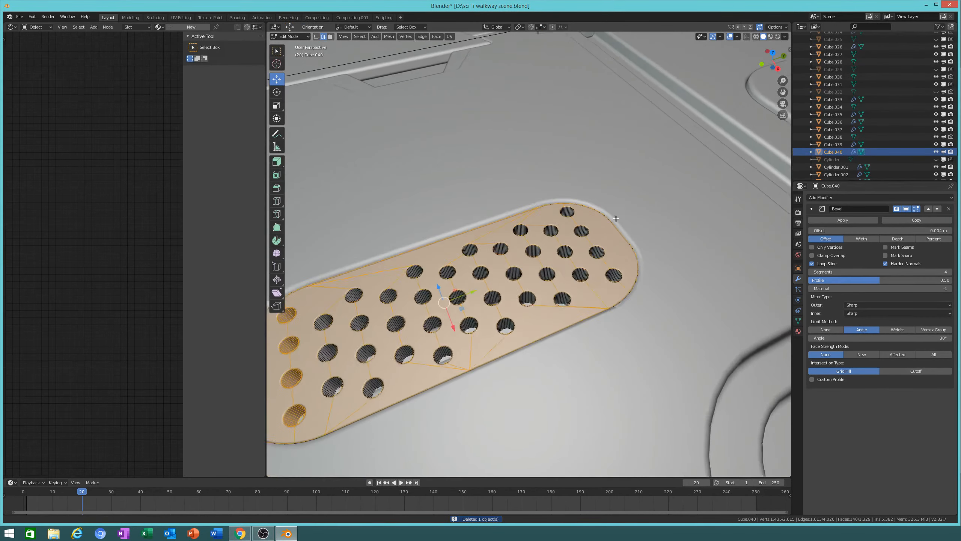
mouse_move(588, 340)
middle_mouse_down()
mouse_move(539, 316)
mouse_move(590, 353)
middle_mouse_up()
middle_click_drag(590, 352, 515, 298, "shift")
scroll(513, 296, "up", 10)
scroll(514, 297, "down", 2)
scroll(510, 296, "down", 3)
Step: Dissolve the long stray edges running between the holes on the plate's top
left_click(537, 229)
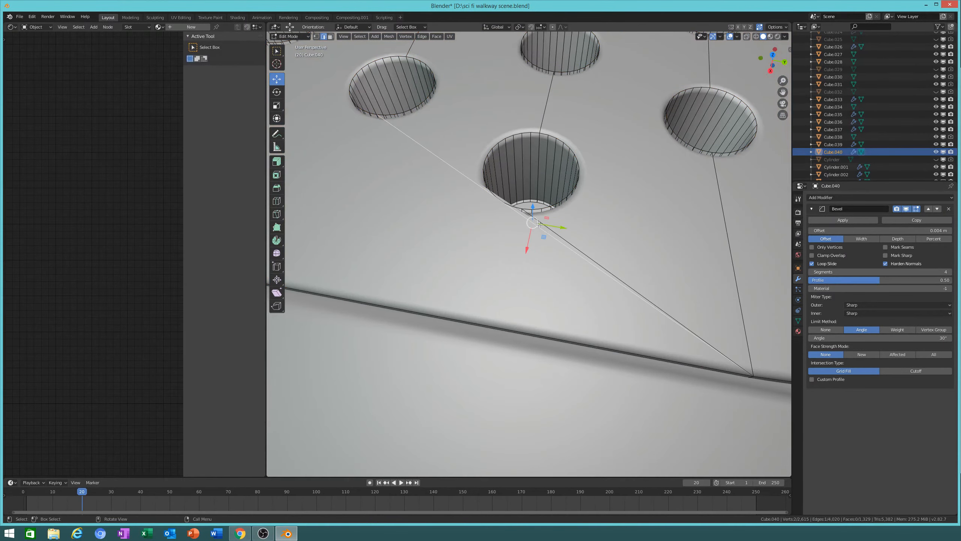
key("x")
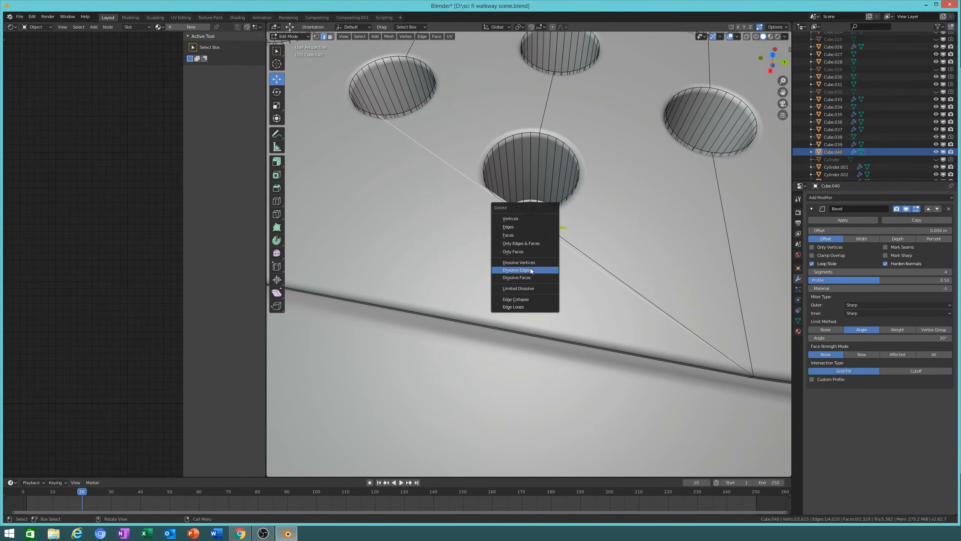
left_click(540, 270)
left_click(575, 245)
key("x")
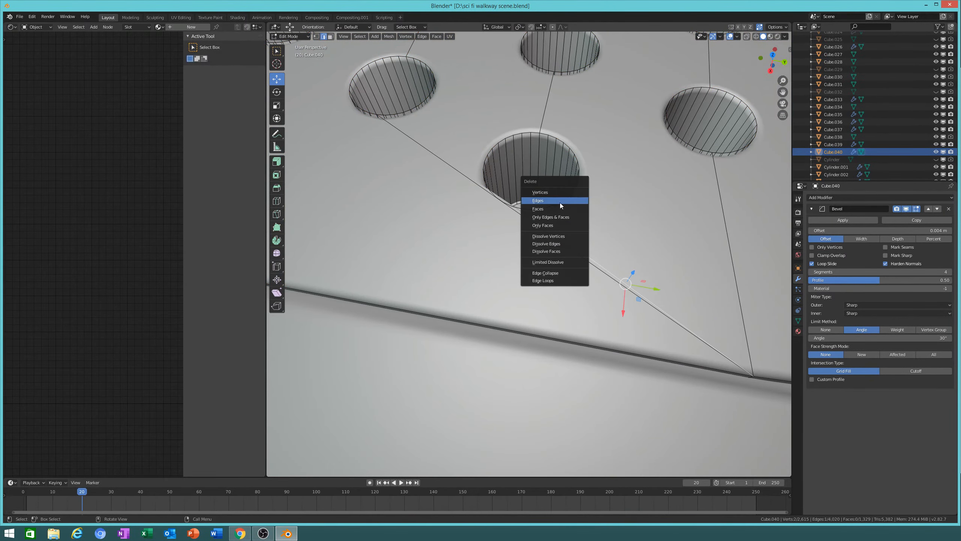
left_click(606, 275)
key("x")
left_click(579, 236)
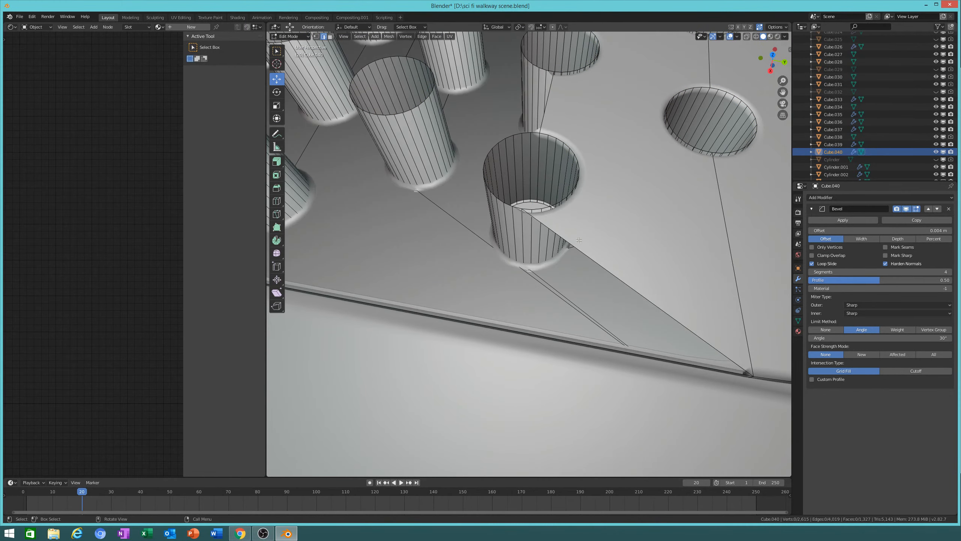
key("ctrl+z")
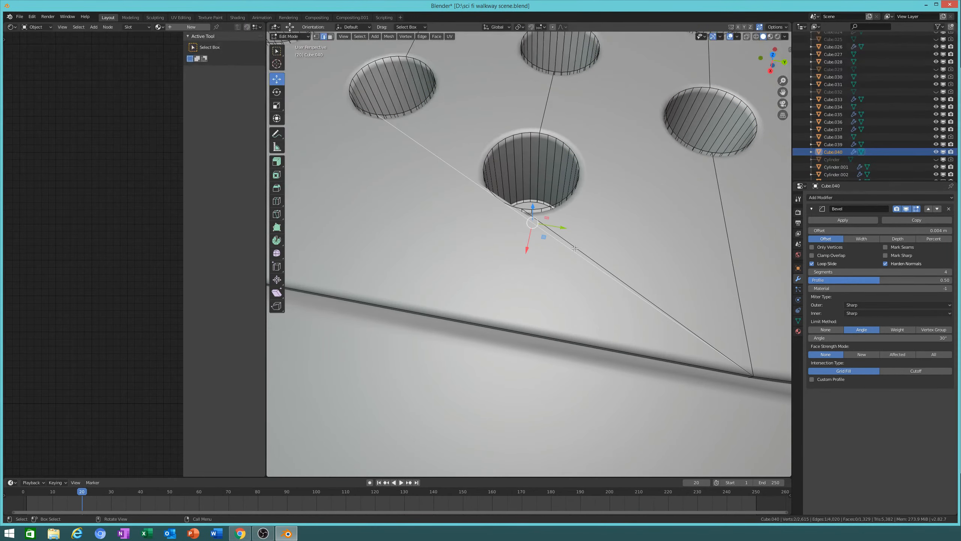
key("x")
left_click(578, 325)
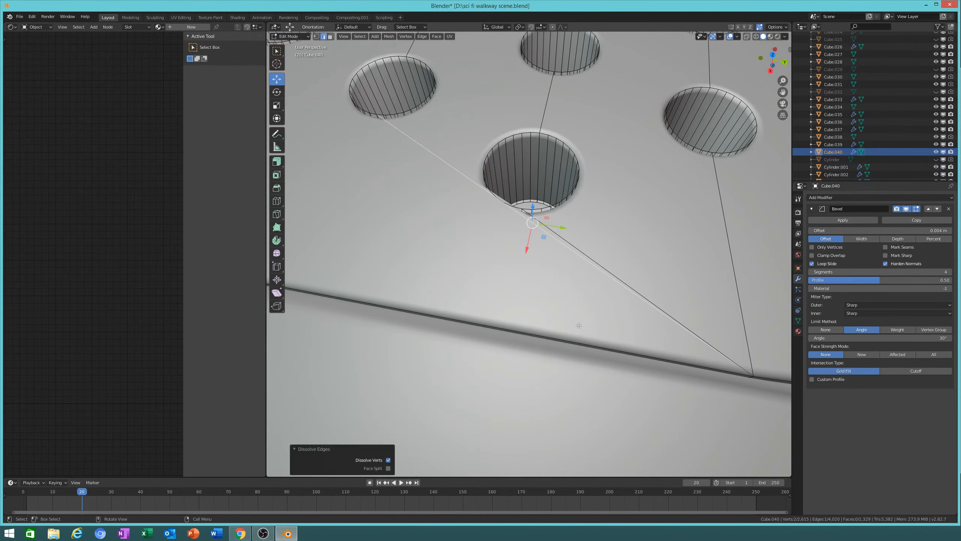
Step: Try a vertex path on the upper-left hole's rim, then undo it
left_click(317, 36)
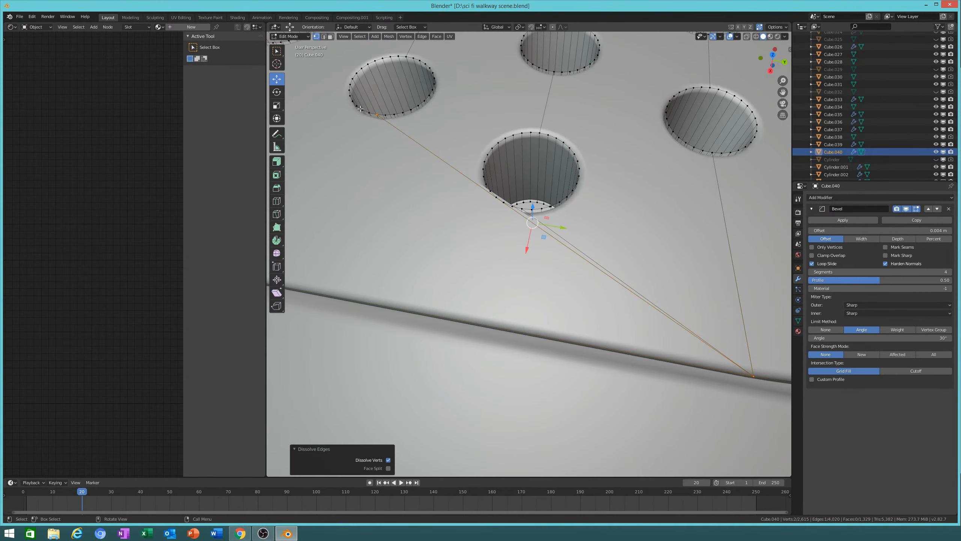
left_click(361, 109)
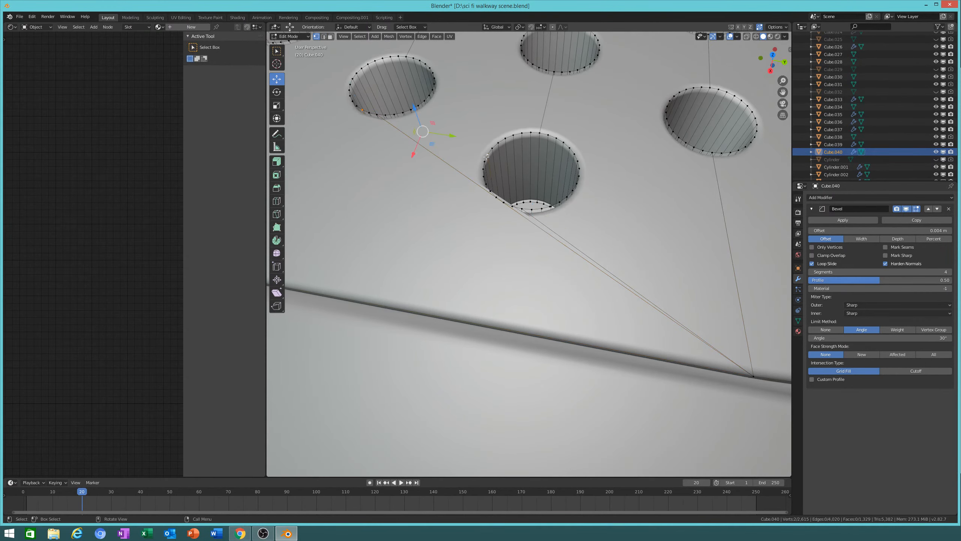
key("ctrl+z")
middle_click_drag(531, 181, 555, 202)
middle_click_drag(452, 265, 557, 137)
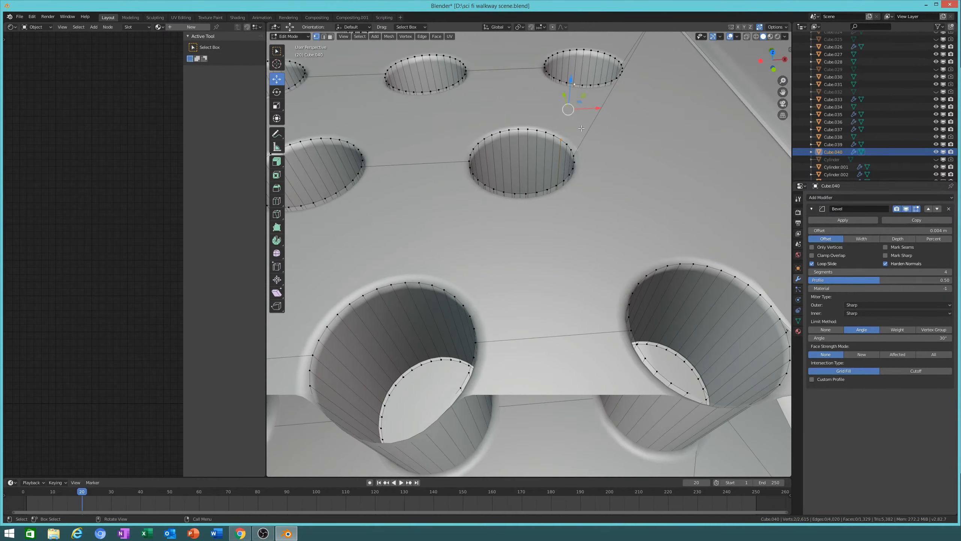
middle_click_drag(580, 129, 570, 201)
Step: Dissolve the remaining stray edges near the middle hole and return to Object Mode
left_click(568, 203)
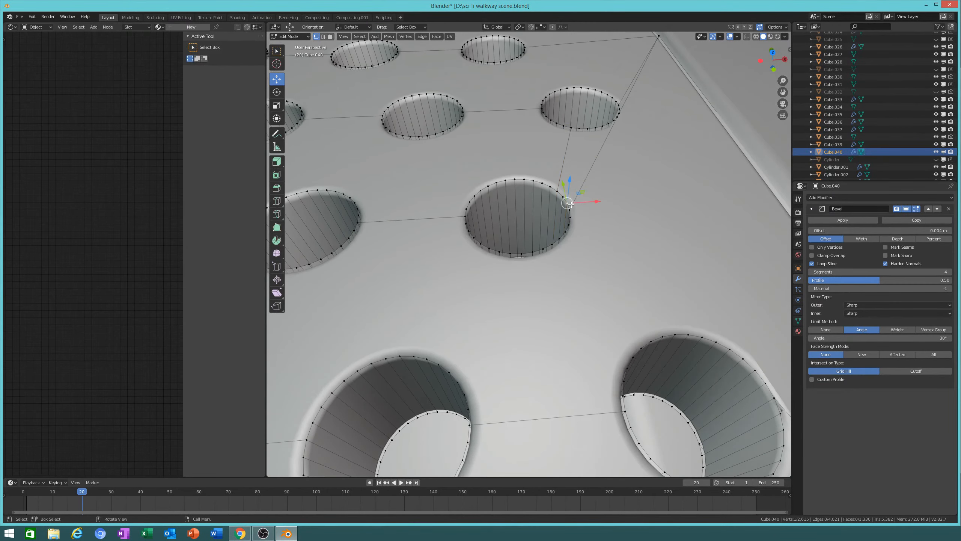
left_click(323, 37)
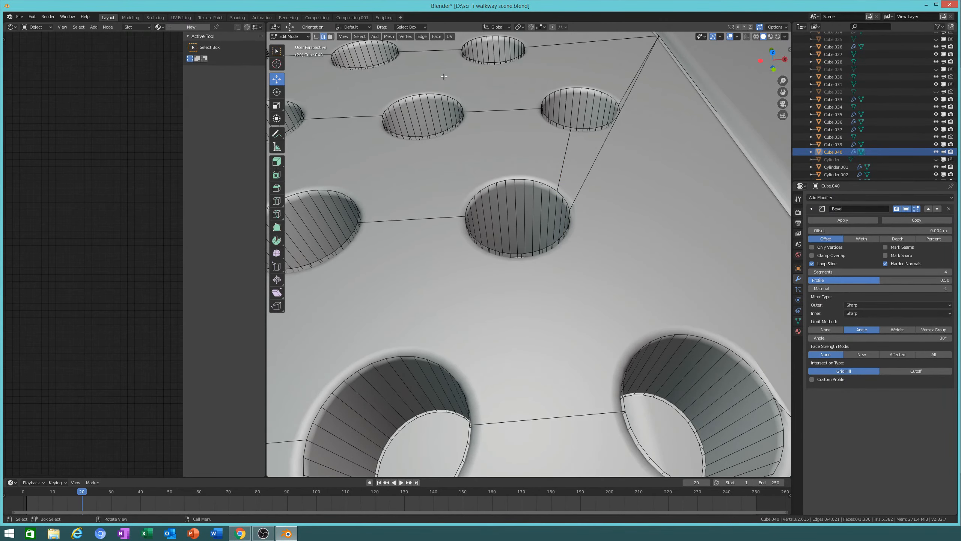
key("x")
left_click(611, 157)
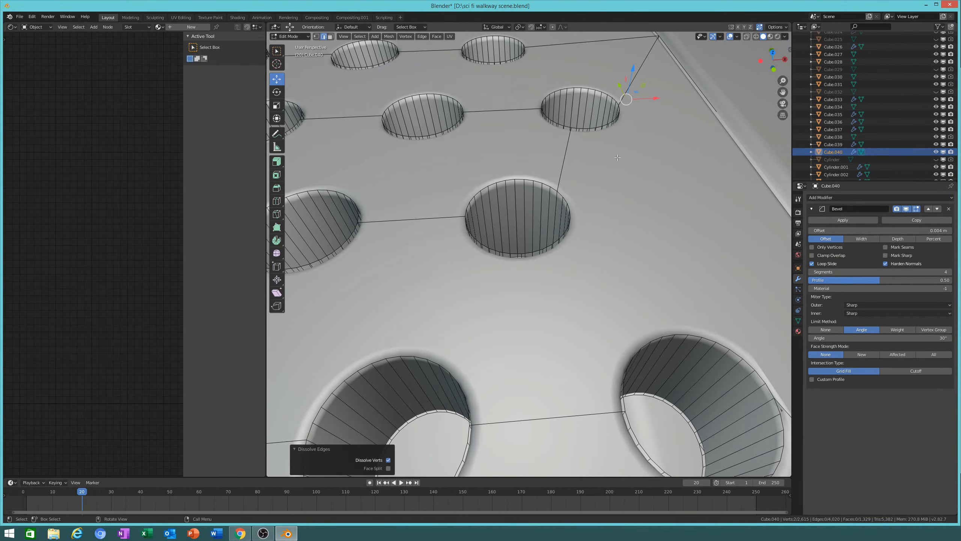
middle_click_drag(612, 156, 569, 177)
key("Tab")
scroll(596, 231, "down", 6)
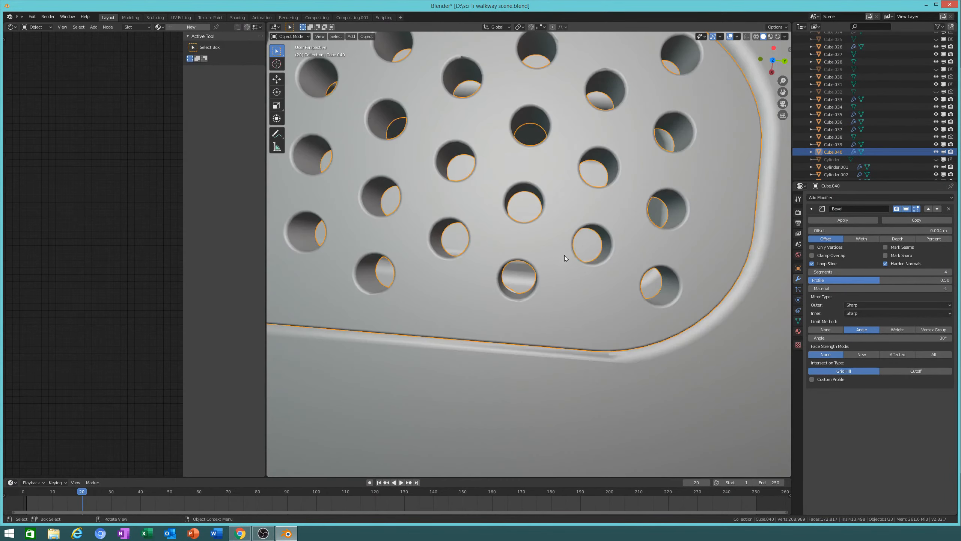
Step: Nudge the perforated plate Cube.040 by -0.00355 m along X
middle_click_drag(576, 262, 621, 262)
middle_click_drag(617, 309, 590, 268)
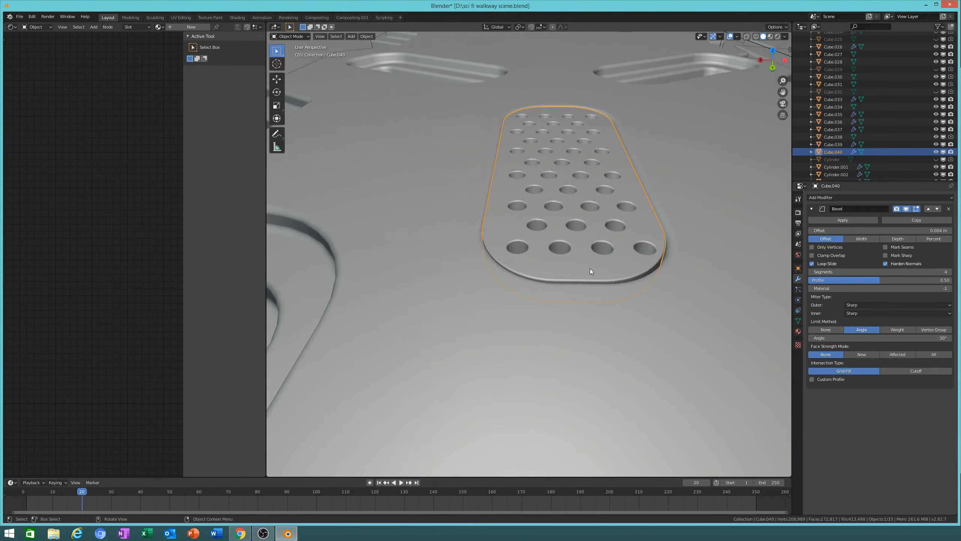
key("g")
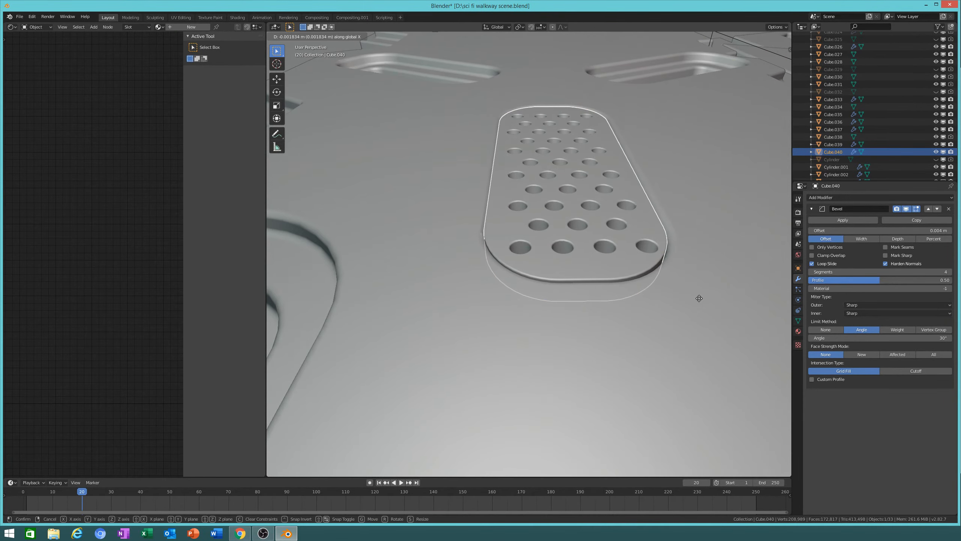
left_click(743, 291)
Step: From the top view, create a duplicate Cube.041 of the plate, leaving it in place
key("KP_7")
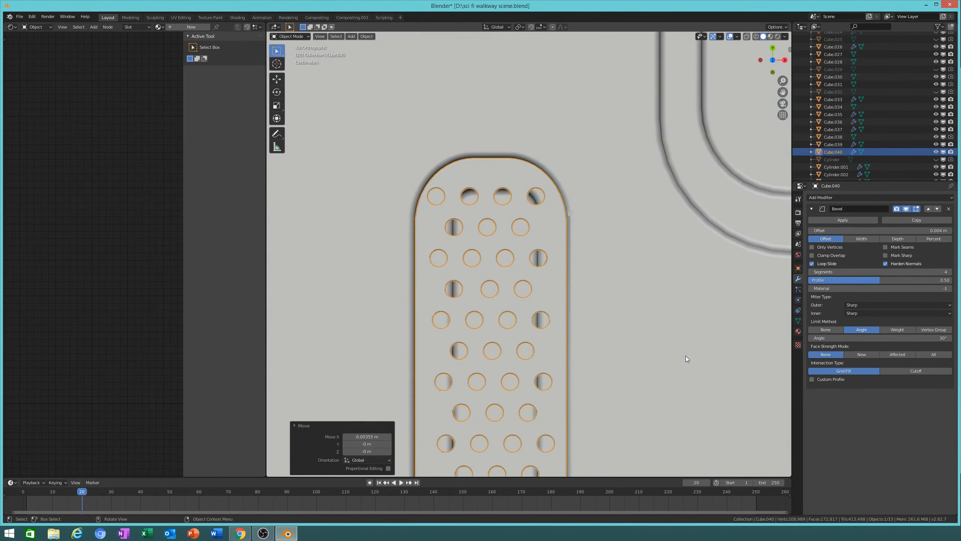
middle_click_drag(633, 345, 636, 240, "shift")
scroll(628, 231, "up", 5)
scroll(615, 221, "down", 3)
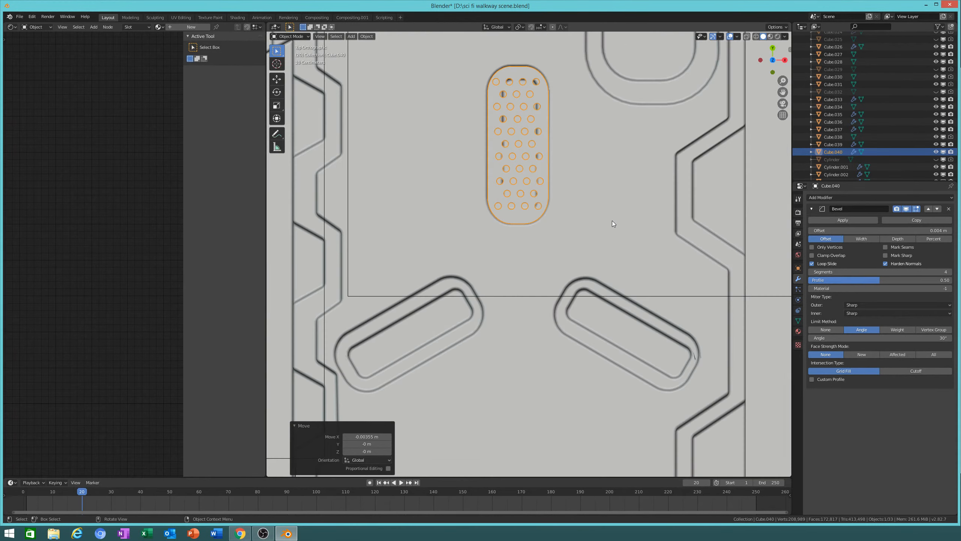
key("shift+d")
right_click(619, 168)
Step: Set the duplicate's origin to its geometry centre
key("r")
right_click(616, 277)
left_click(367, 36)
mouse_move(382, 51)
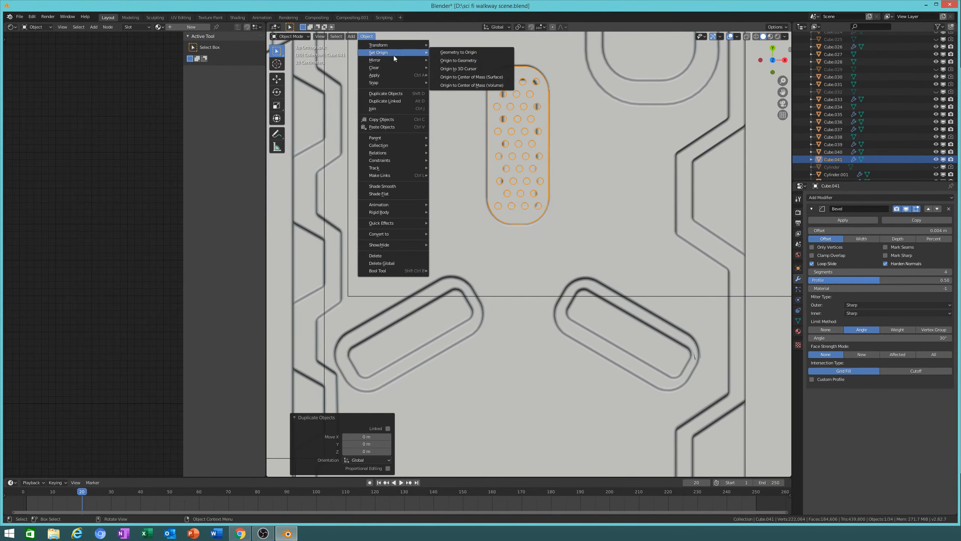
left_click(457, 59)
Step: Rotate the duplicate to 137°, then -15.9°, and position it toward the lower right
key("r")
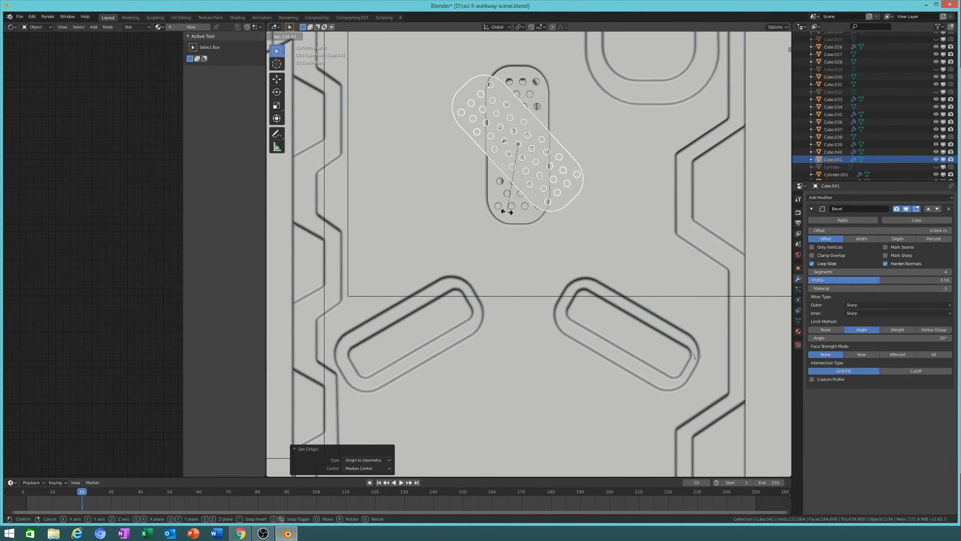
left_click(518, 221)
key("g")
left_click(629, 410)
key("r")
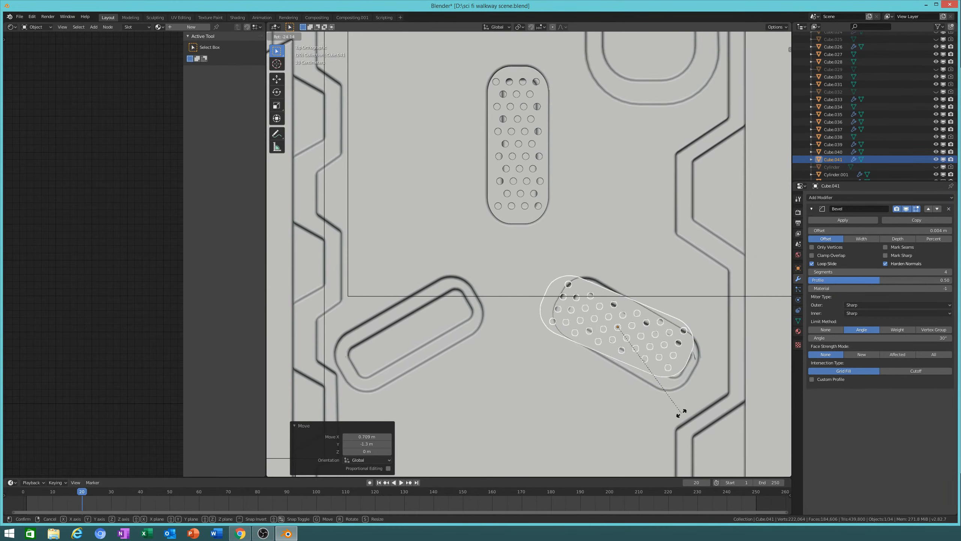
left_click(668, 422)
key("g")
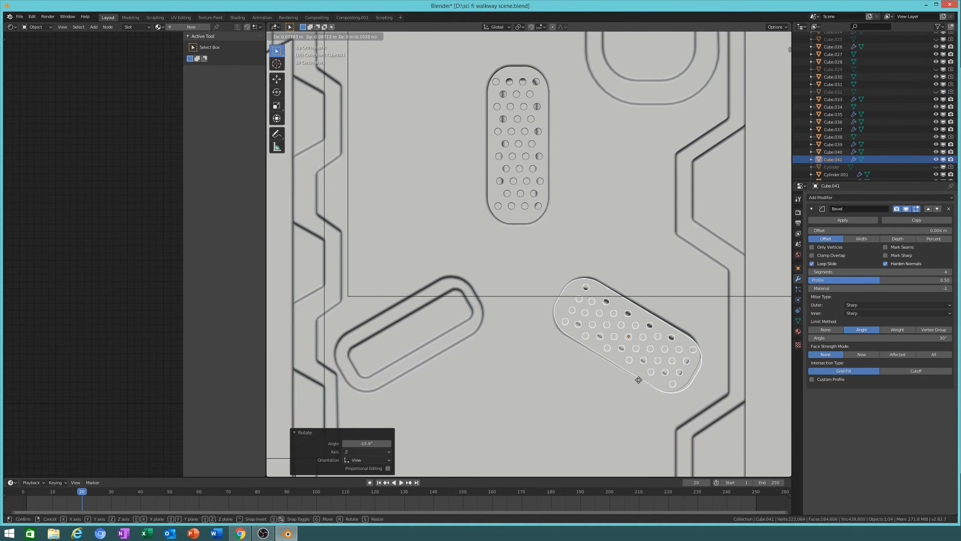
left_click(635, 371)
Step: Refine the duplicate with a 0.955 scale, a -0.703° tilt, then a 1.028 scale
key("s")
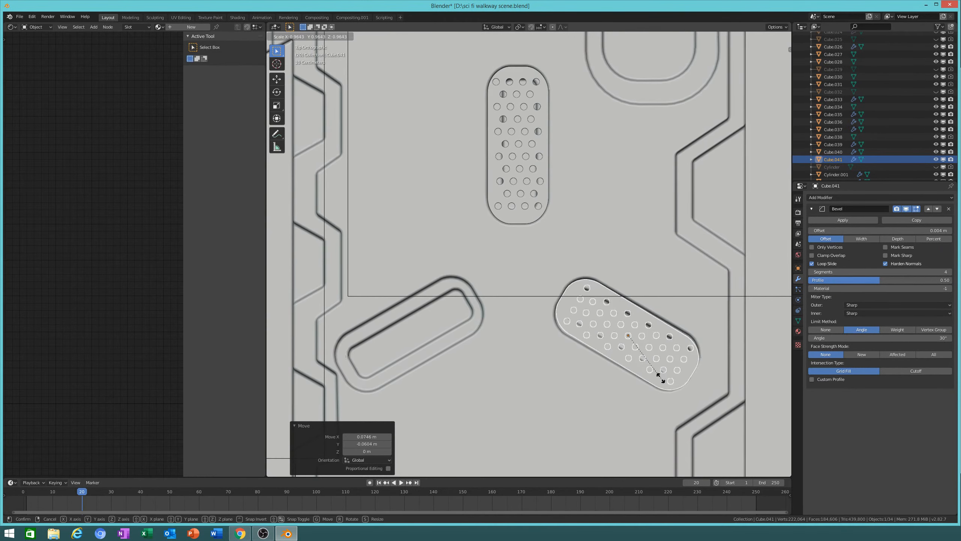
left_click(656, 373)
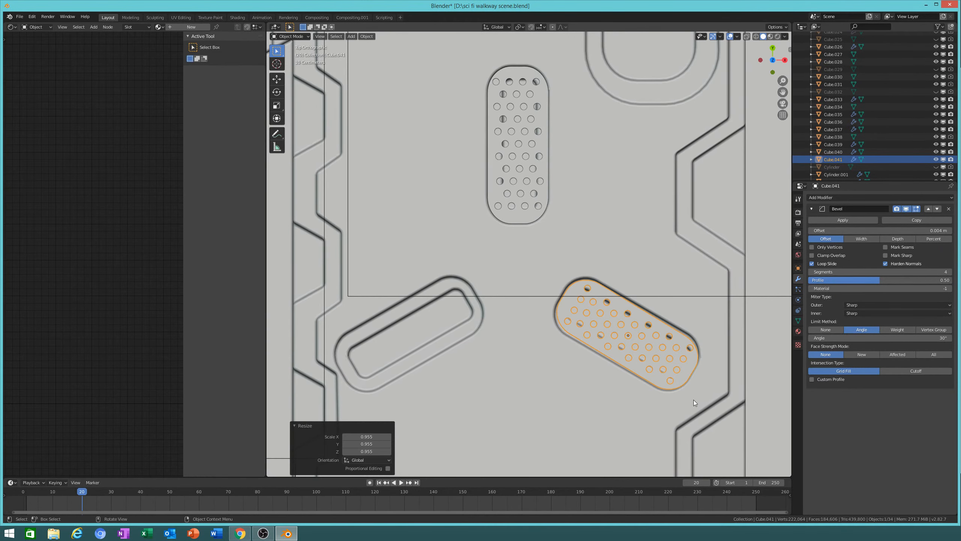
key("r")
left_click(705, 383)
scroll(704, 383, "up", 1)
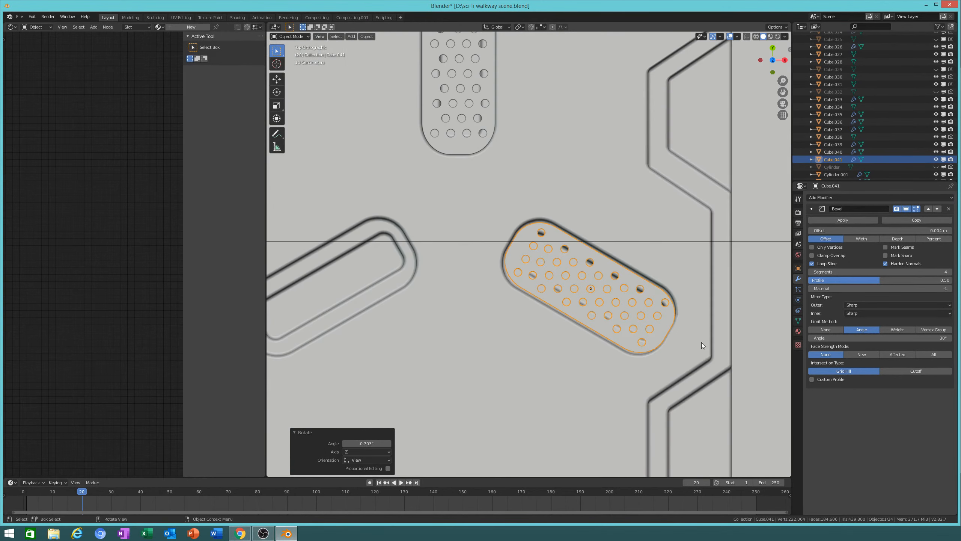
key("s")
left_click(725, 371)
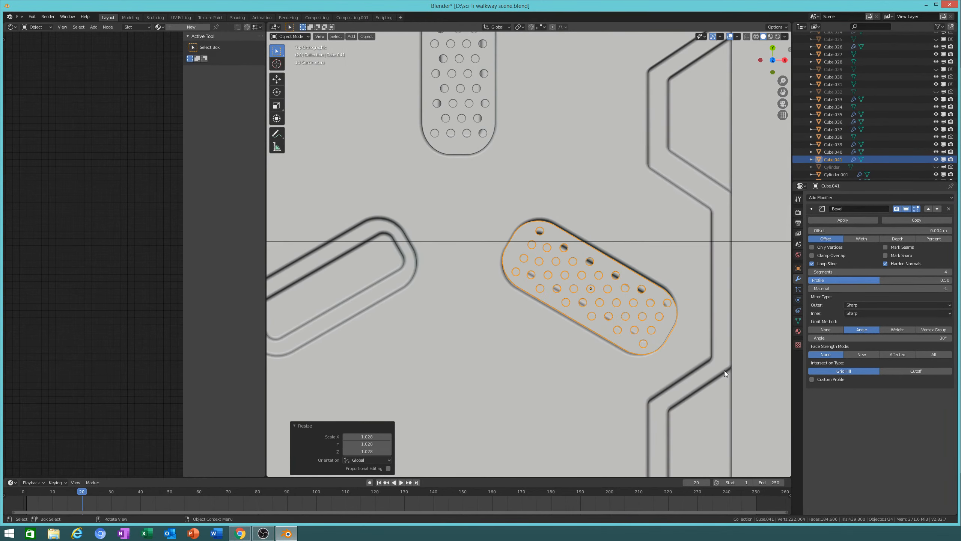
scroll(672, 333, "down", 5)
scroll(703, 351, "up", 2)
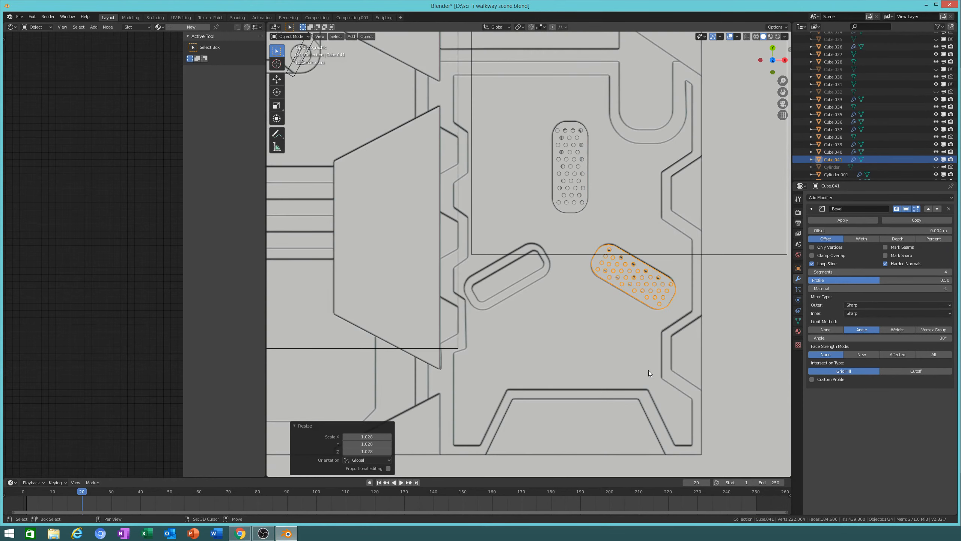
Step: Make a third copy, Cube.042, rotate it 114° and place it over the left slot
key("shift+d")
right_click(684, 360)
key("r")
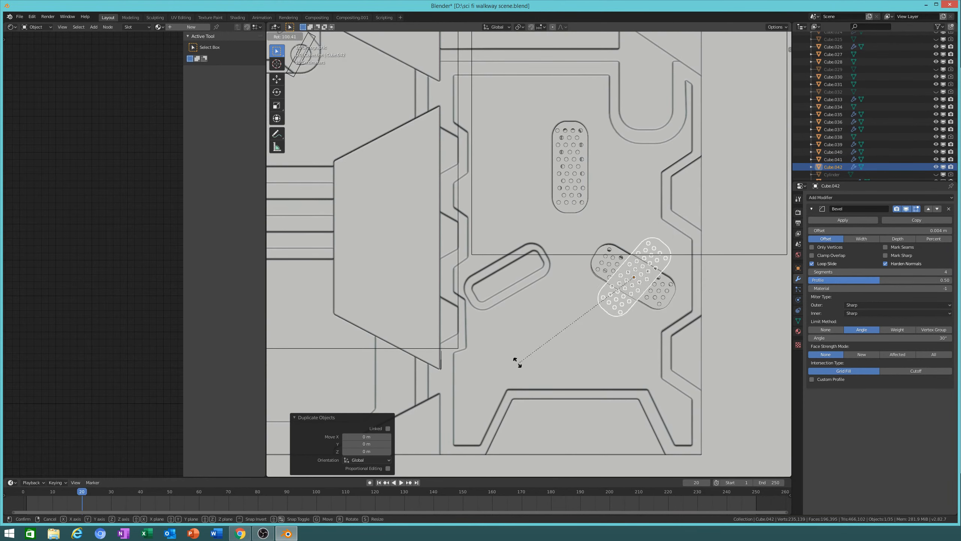
left_click(534, 319)
key("g")
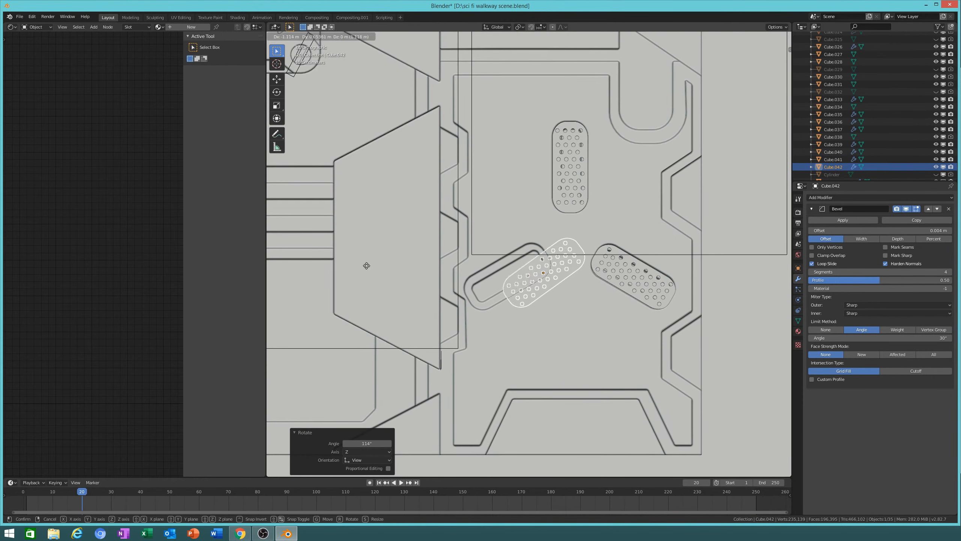
left_click(318, 275)
Step: Refine the new copy with a 6.04° rotation, a position tweak and a 1.014 scale
scroll(529, 299, "up", 3)
key("r")
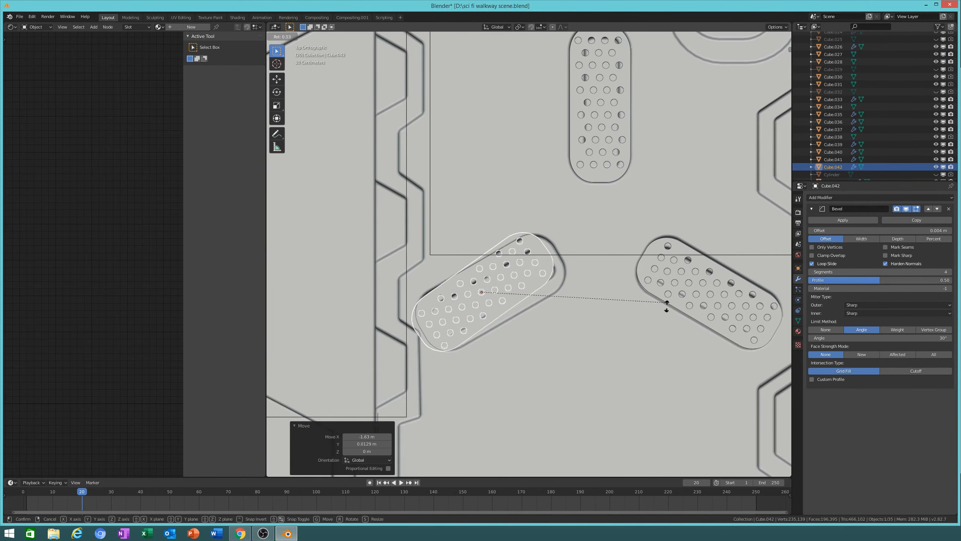
left_click(284, 359)
key("g")
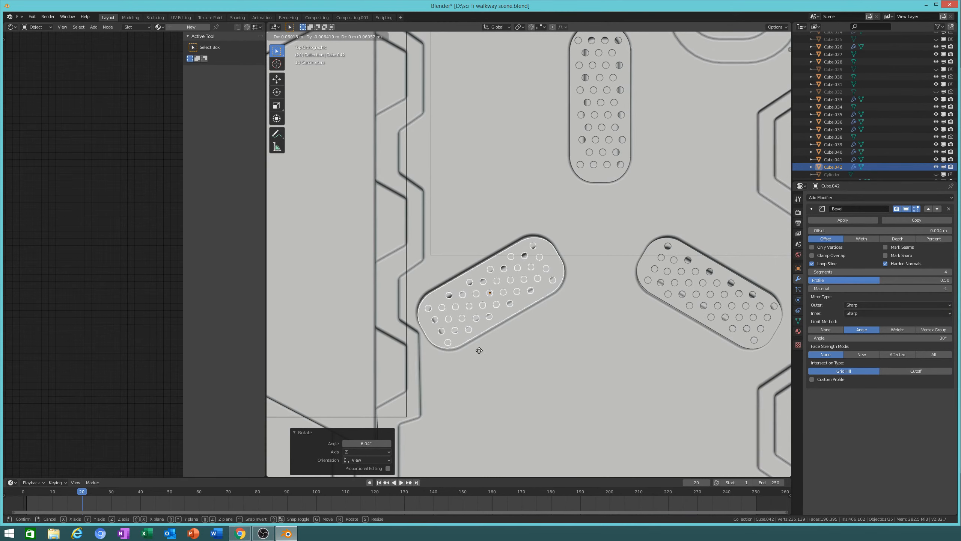
left_click(485, 351)
key("s")
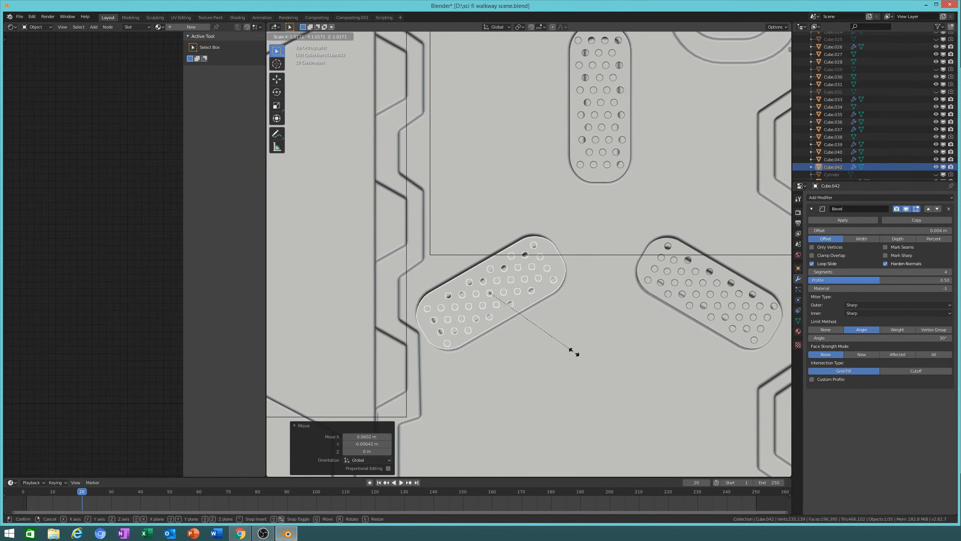
left_click(573, 352)
scroll(573, 341, "down", 7)
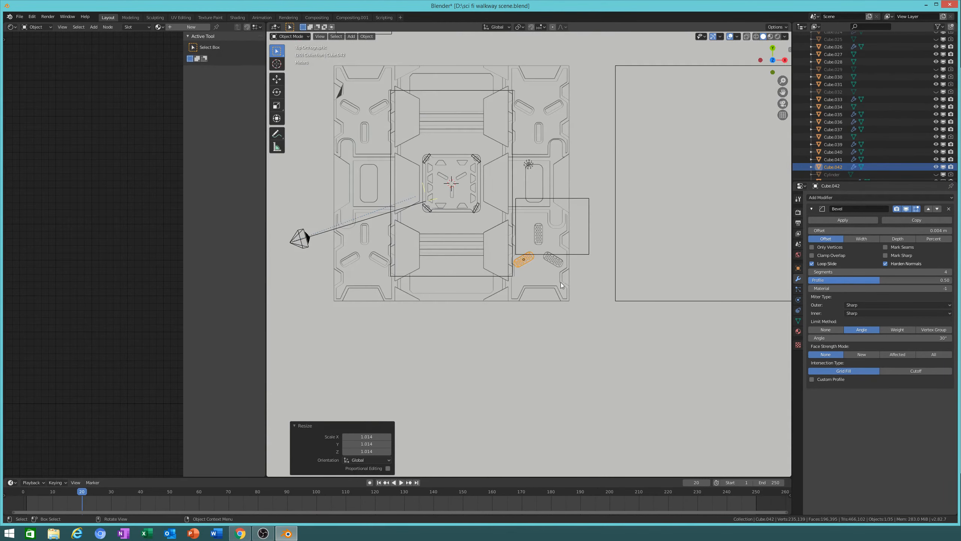
Step: Duplicate the three perforated plates and drop the copies further up the walkway
scroll(571, 282, "up", 2)
left_click(595, 270, "shift")
left_click(552, 206, "shift")
scroll(564, 216, "down", 4)
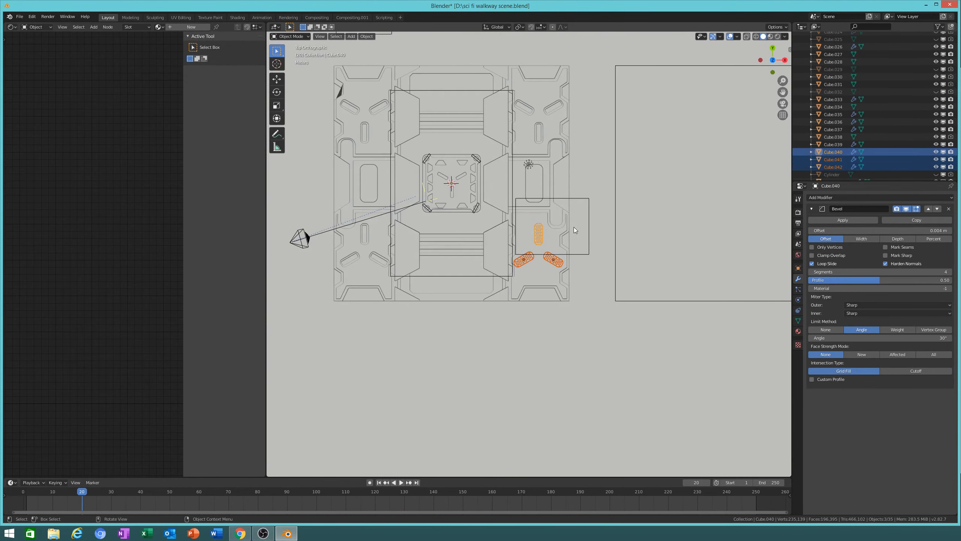
key("shift+d")
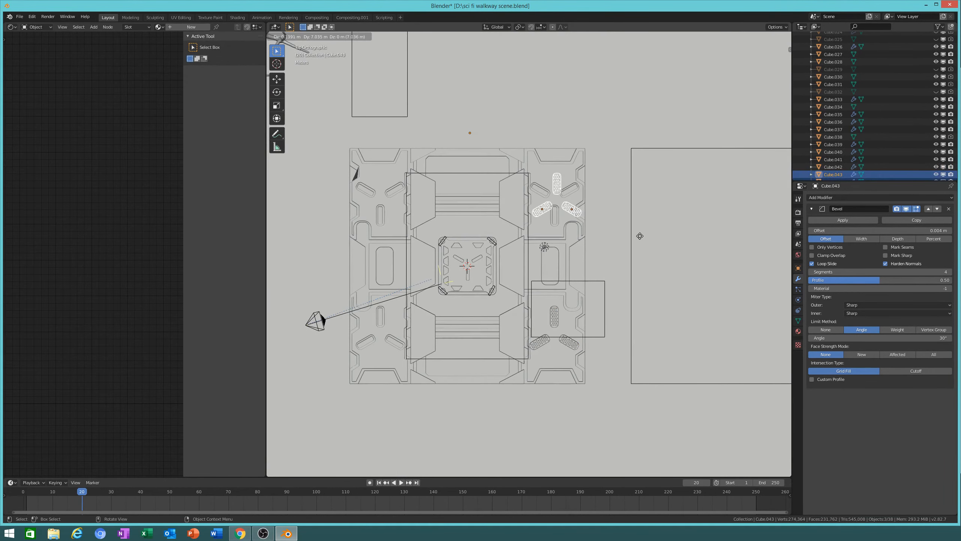
left_click(637, 237)
Step: Set the copied plates' origins to their geometry
scroll(681, 211, "up", 6)
scroll(679, 290, "up", 3)
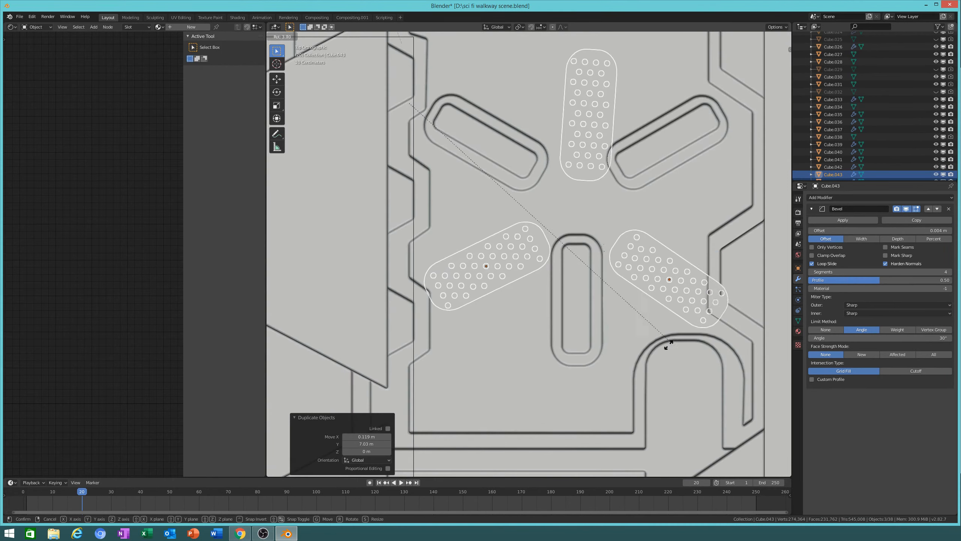
left_click(367, 37)
mouse_move(401, 57)
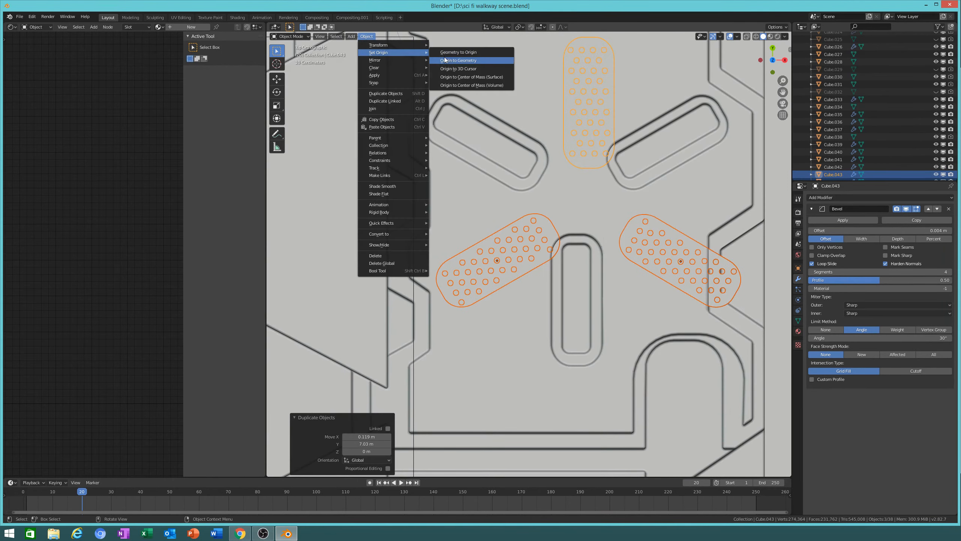
left_click(465, 58)
Step: Rotate the copies about 60° and move them into the next panel's slots
key("r")
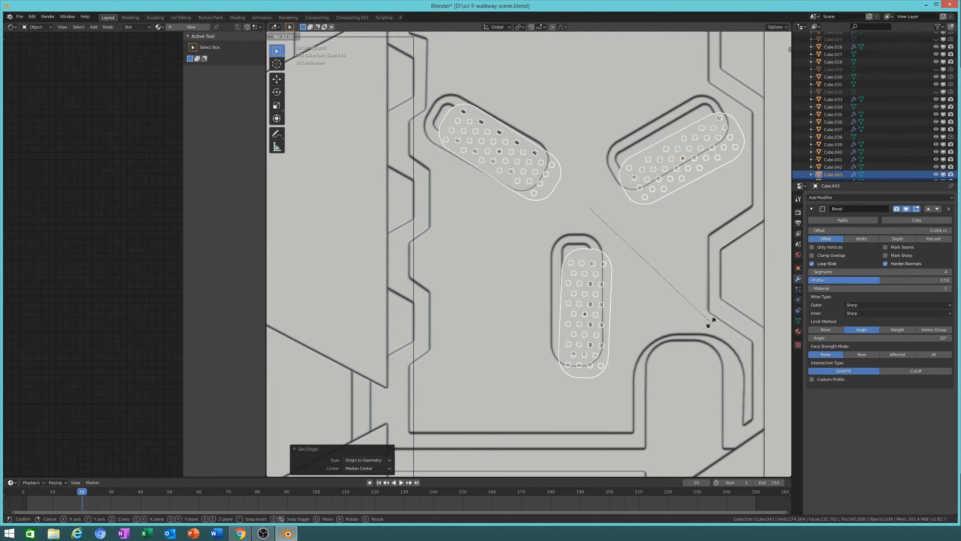
left_click(711, 320)
key("g")
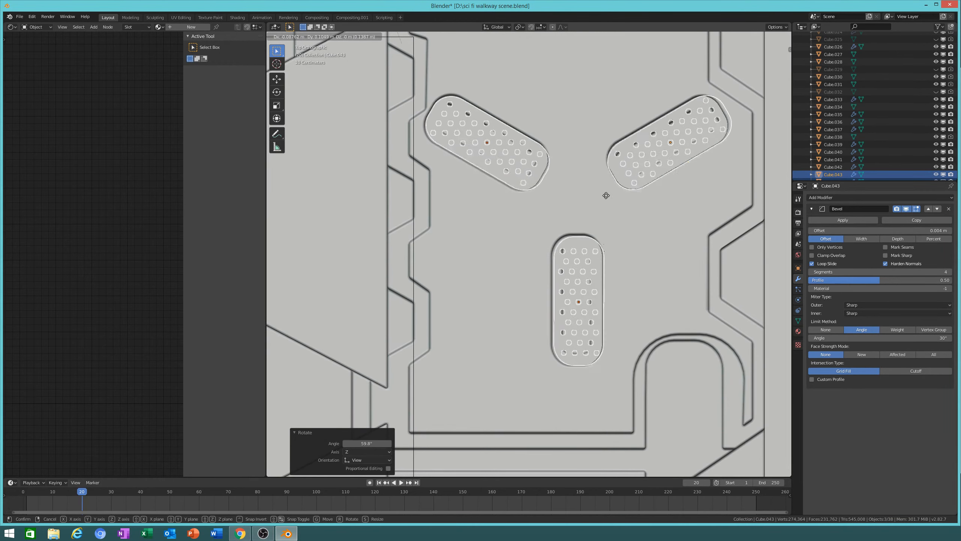
left_click(590, 186)
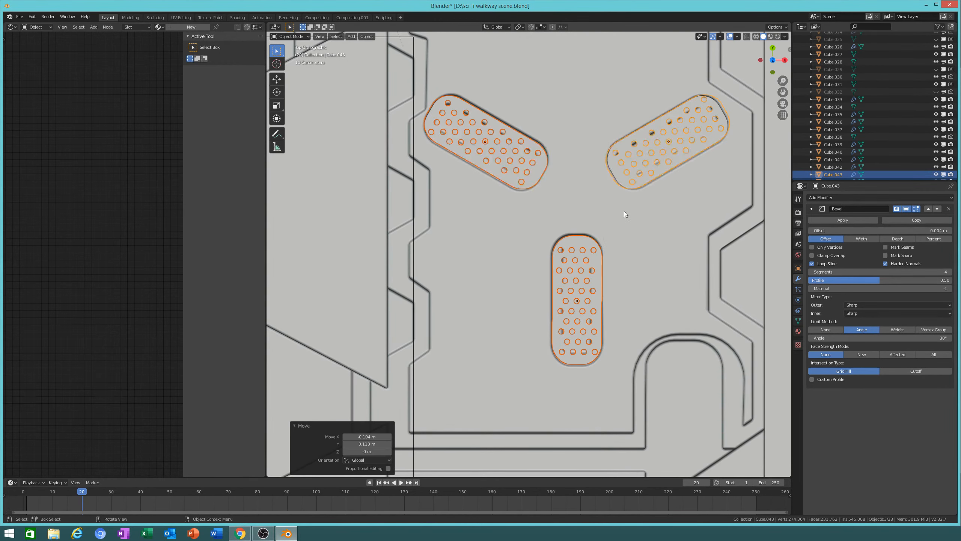
scroll(624, 210, "down", 5)
middle_click_drag(532, 209, 658, 211, "shift")
key("shift+d")
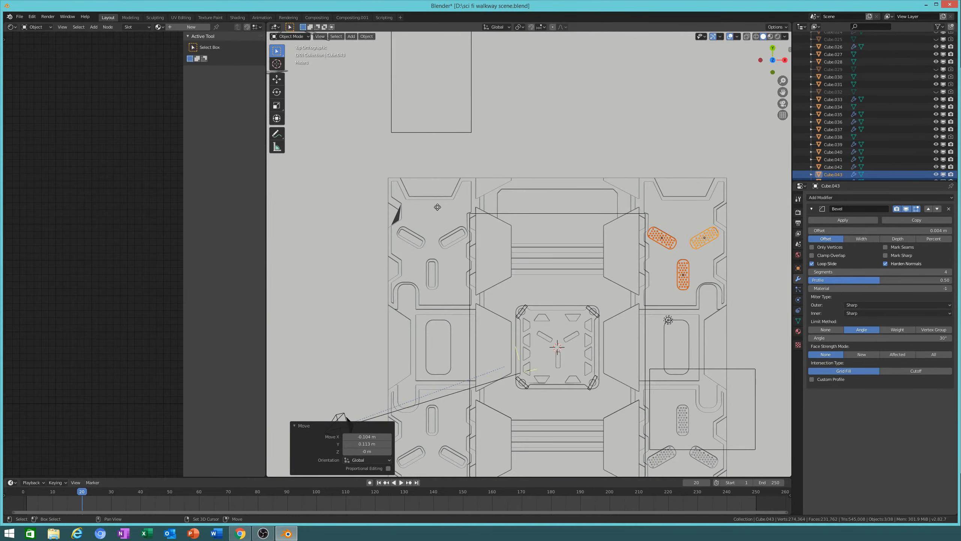
Step: Move the duplicated plates onto the neighbouring panel, fine-tuning them along X and Y
right_click(436, 277)
middle_click_drag(528, 245, 619, 248, "shift")
key("g")
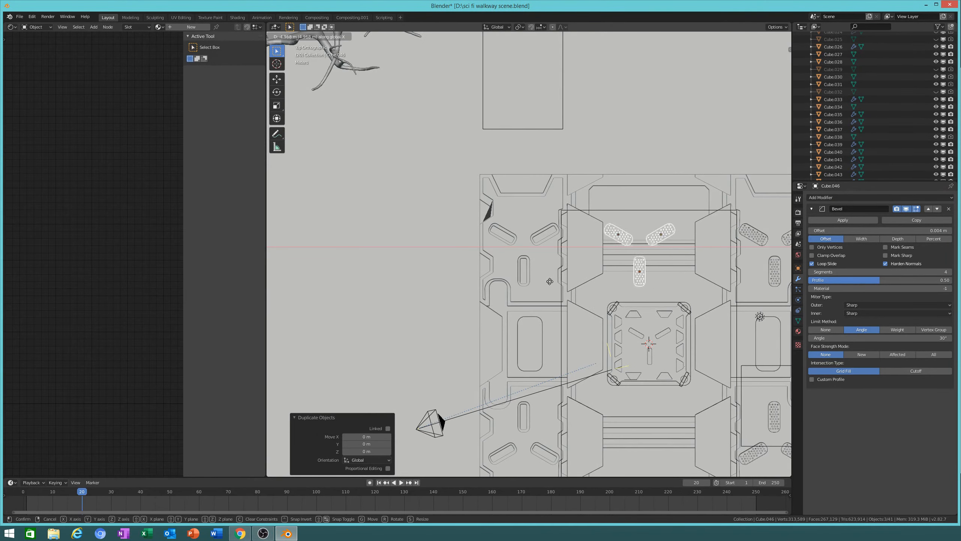
left_click(450, 282)
scroll(601, 305, "up", 5)
key("g")
key("x")
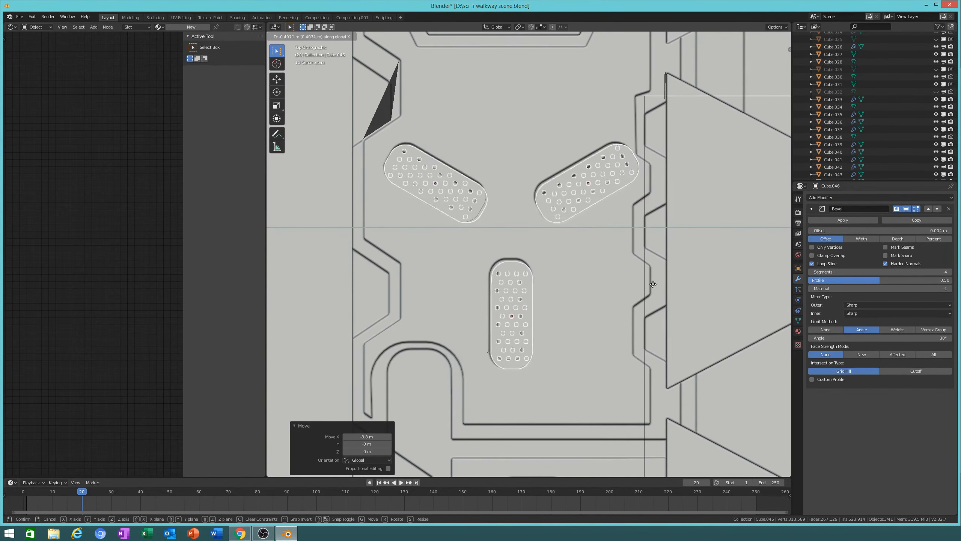
left_click(644, 282)
key("g")
key("y")
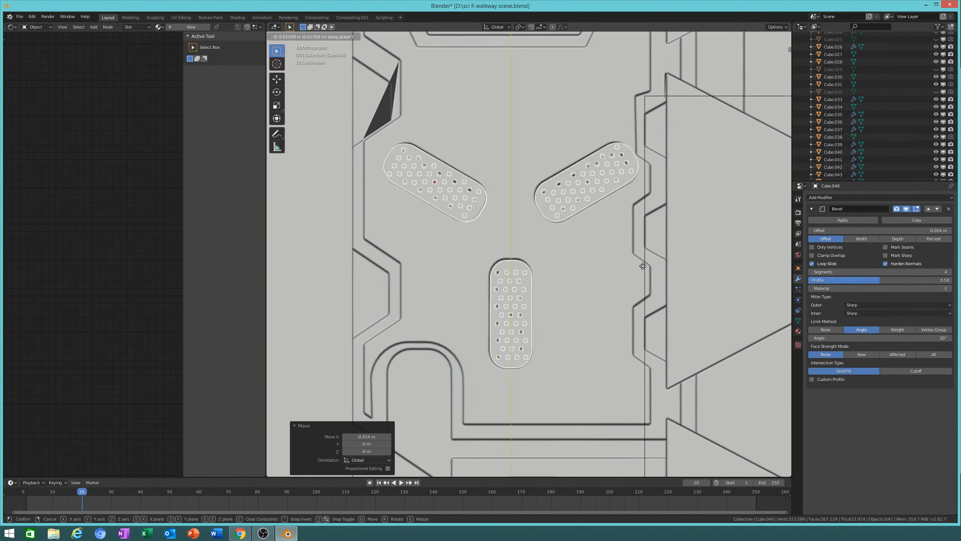
left_click(639, 256)
scroll(629, 296, "down", 6)
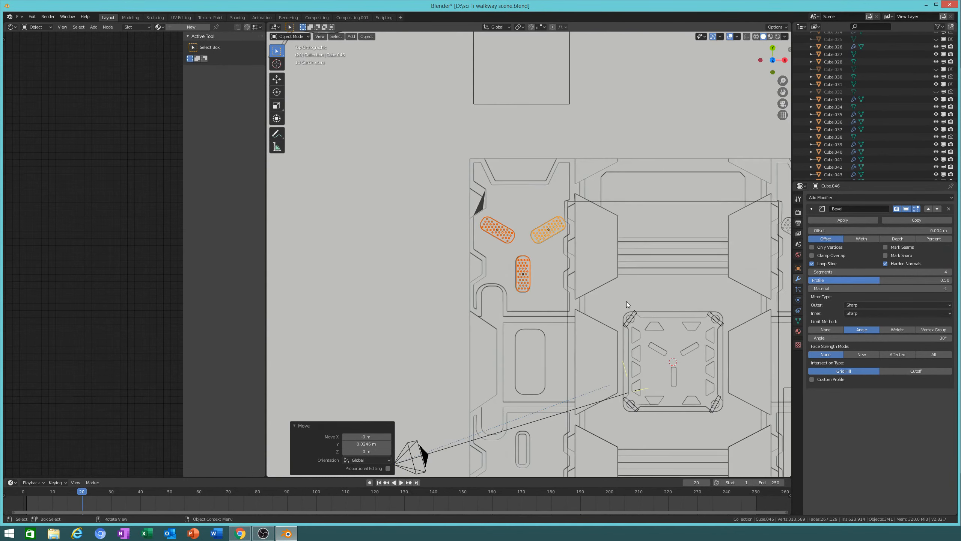
middle_click_drag(626, 301, 633, 133, "shift")
Step: Duplicate the cluster again onto the lower panel and rotate it -59.2° around Z
key("shift+d")
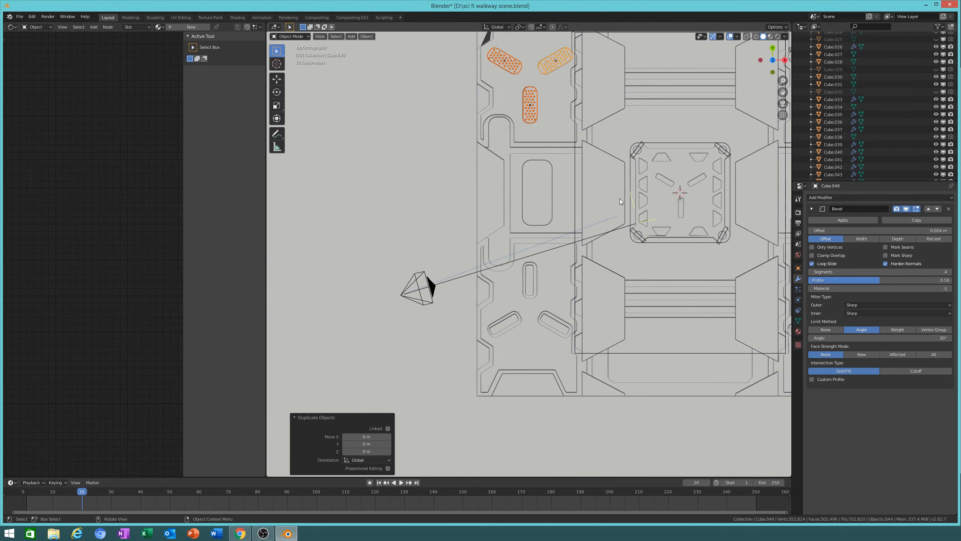
key("z")
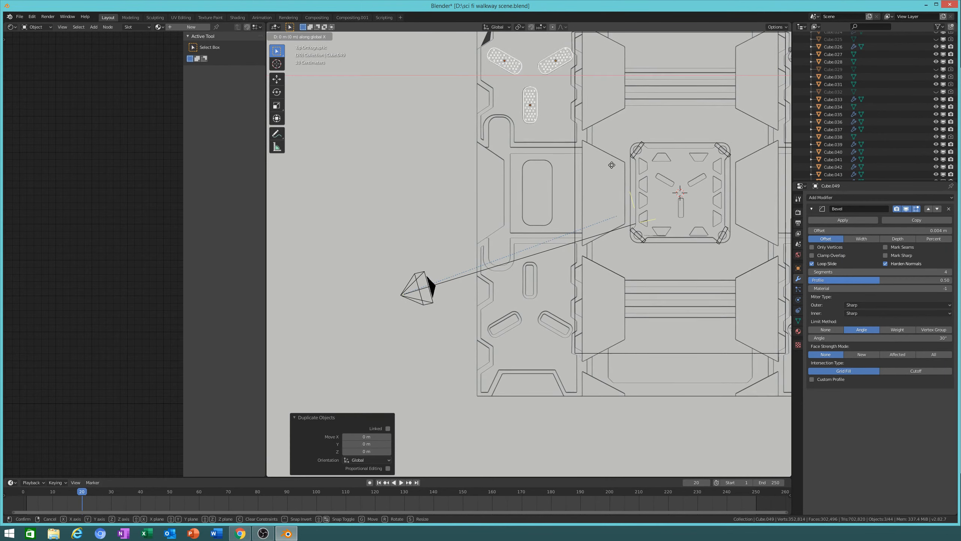
key("y")
left_click(607, 451)
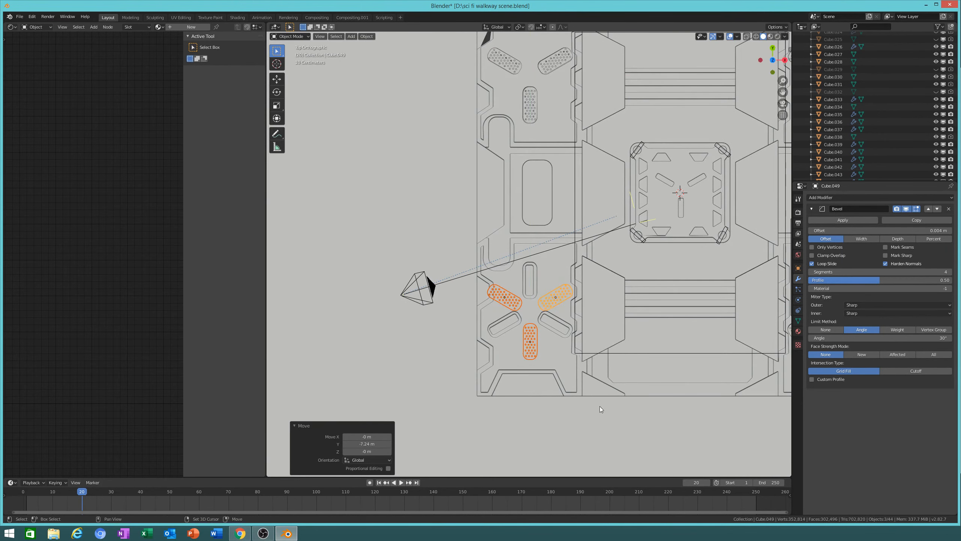
middle_click_drag(603, 407, 616, 291, "shift")
scroll(623, 271, "up", 5)
key("r")
key("z")
left_click(513, 266)
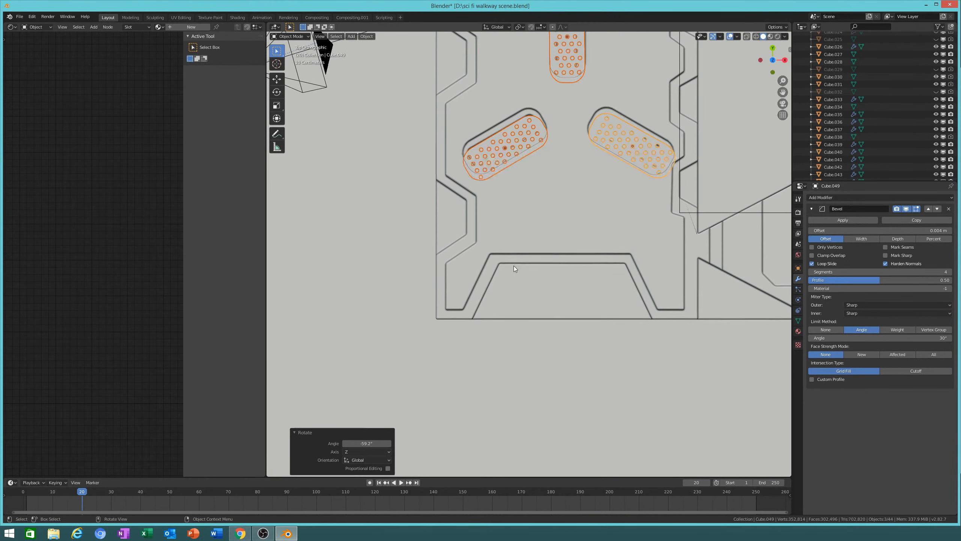
Step: Shift the rotated cluster along Y, turn it -0.934° and nudge it along X
key("KP_Decimal")
key("g")
key("y")
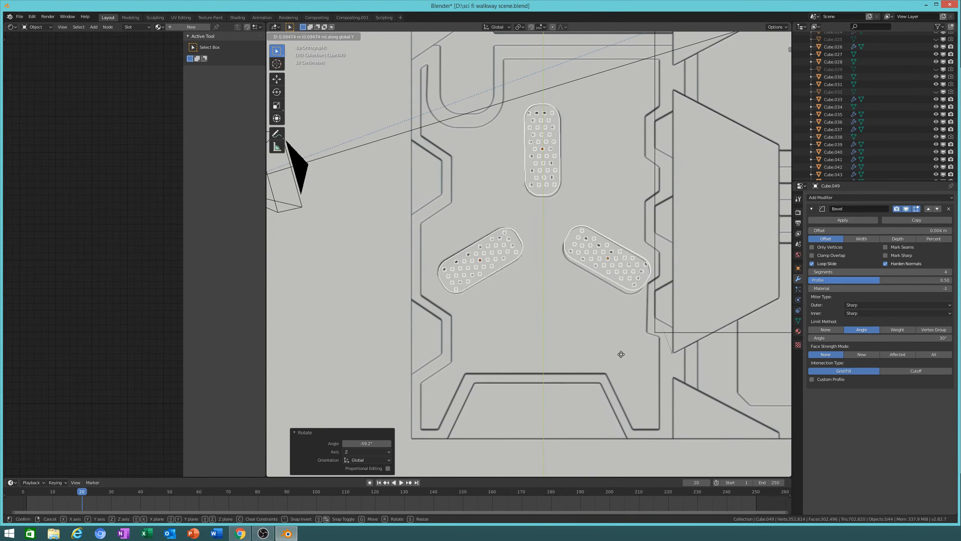
left_click(621, 369)
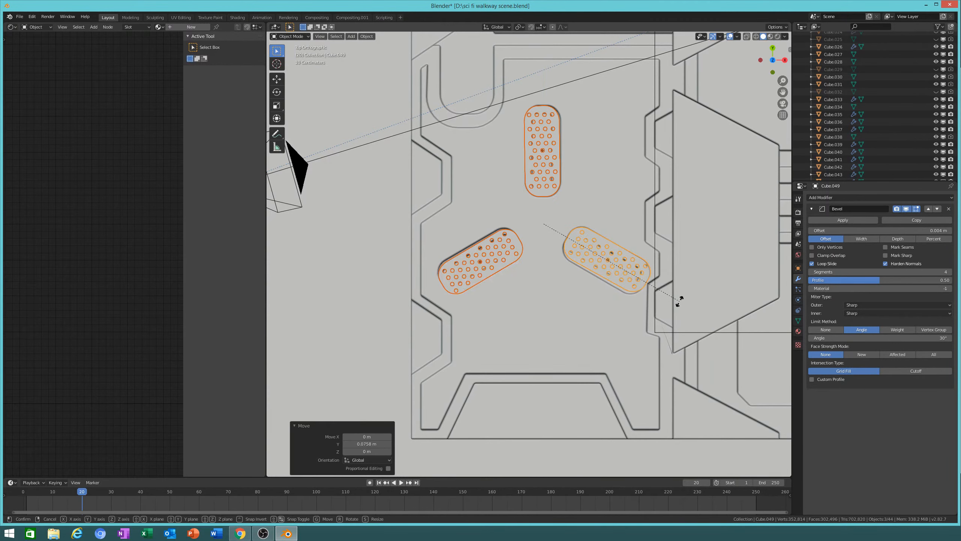
key("r")
key("z")
left_click(643, 380)
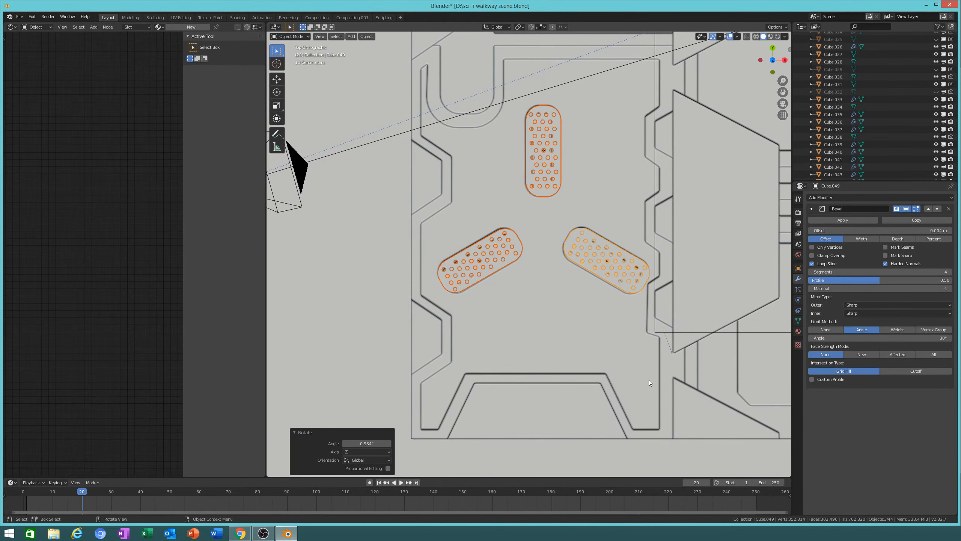
key("g")
key("y")
right_click(636, 351)
key("g")
key("x")
left_click(665, 351)
Step: Slightly rotate the vertical perforated plate around Z to fit its slot
middle_click_drag(665, 351, 692, 365)
left_click(683, 286)
left_click(572, 342)
key("g")
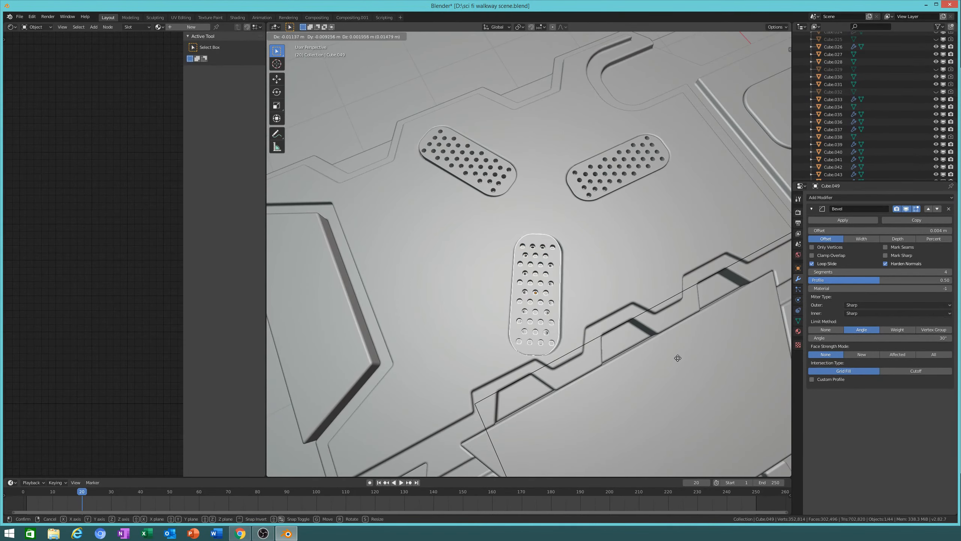
key("Escape")
key("r")
key("z")
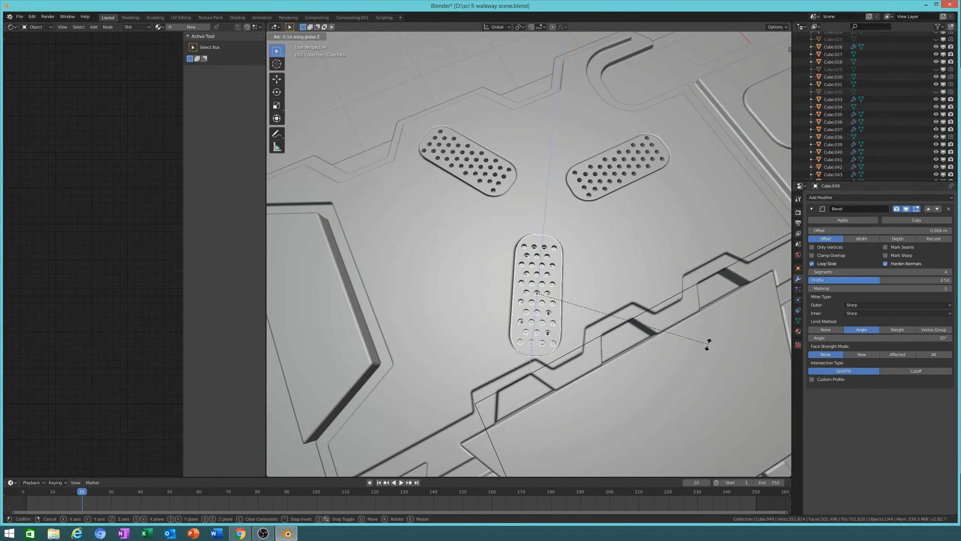
left_click(681, 402)
left_click(621, 294)
middle_click_drag(621, 294, 675, 314)
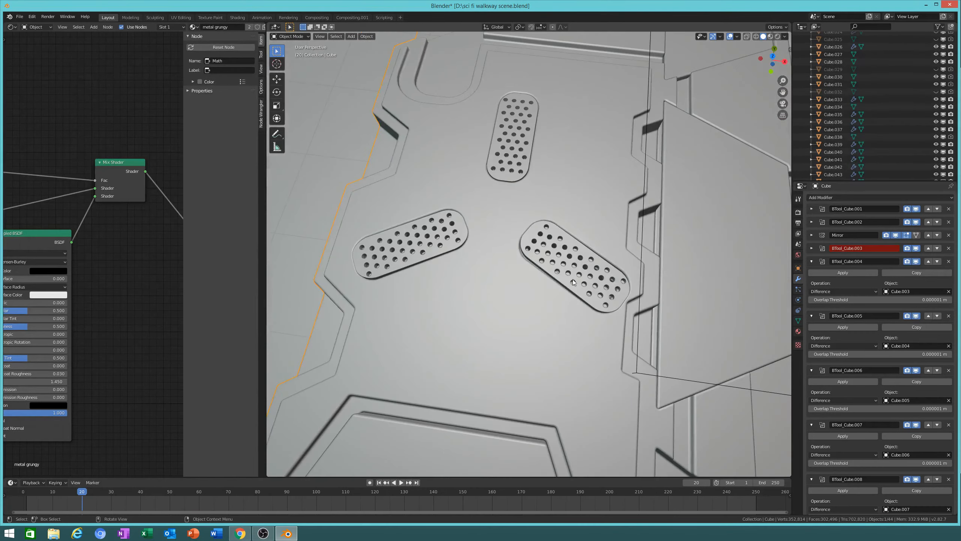
left_click(572, 279)
scroll(573, 279, "up", 3)
middle_click_drag(572, 279, 675, 349)
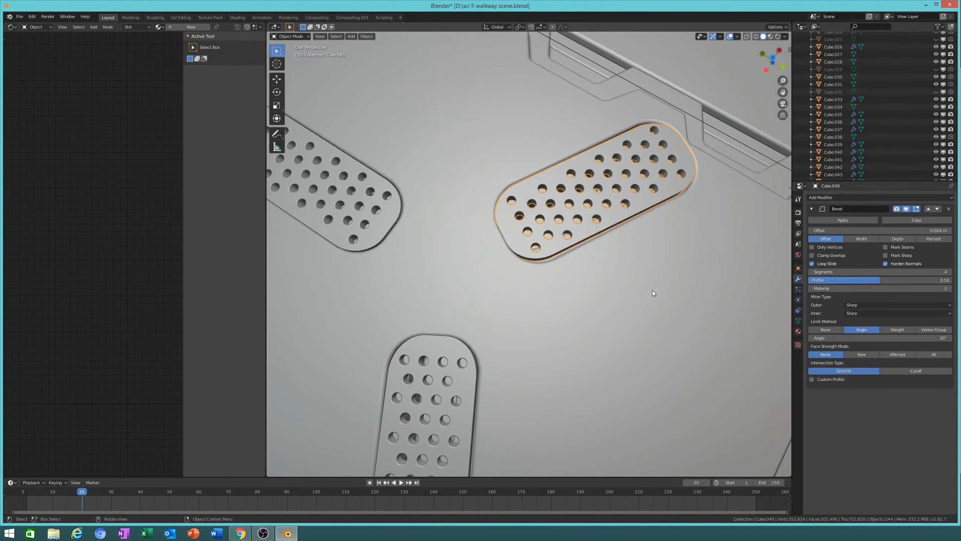
middle_click_drag(654, 300, 643, 274)
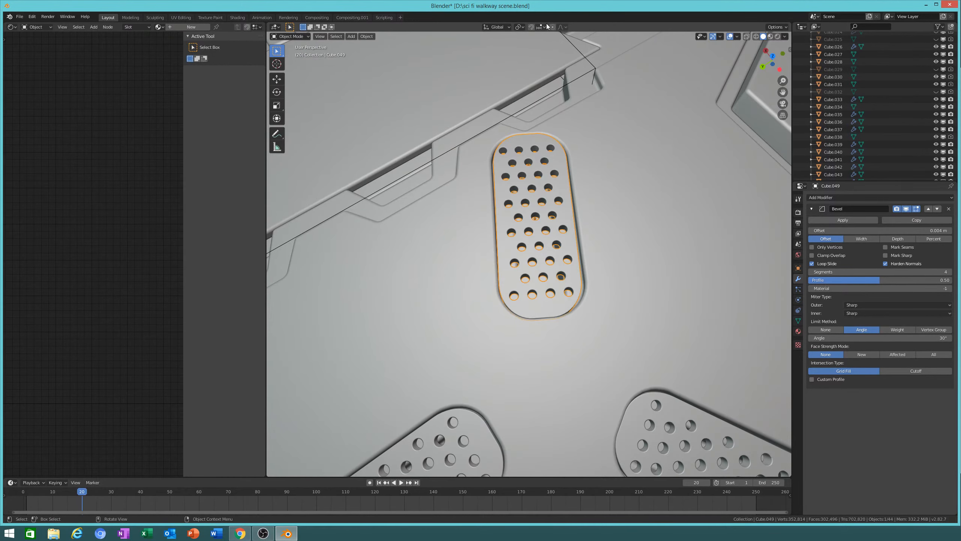
Step: Switch to Local orientation and lengthen two plates along X to 1.041 and 1.032
left_click(497, 27)
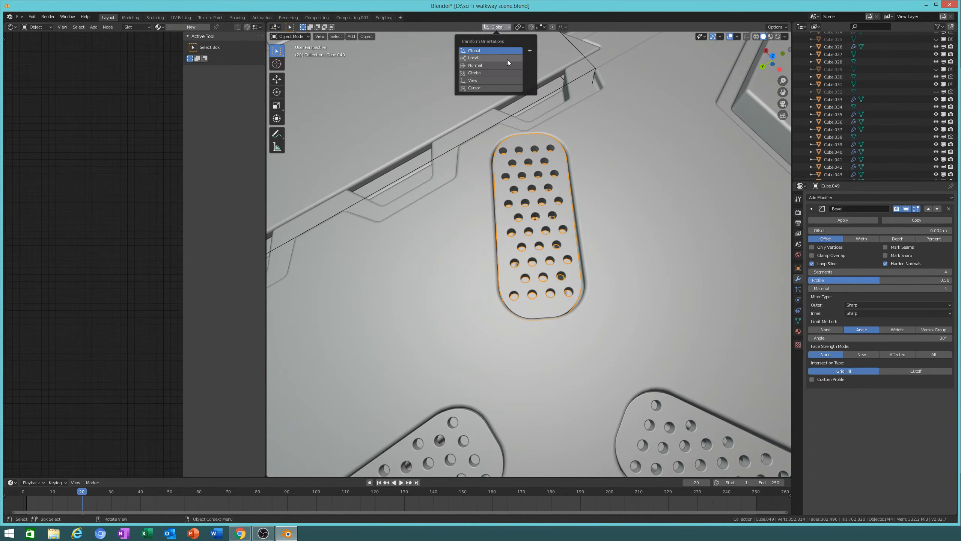
left_click(492, 58)
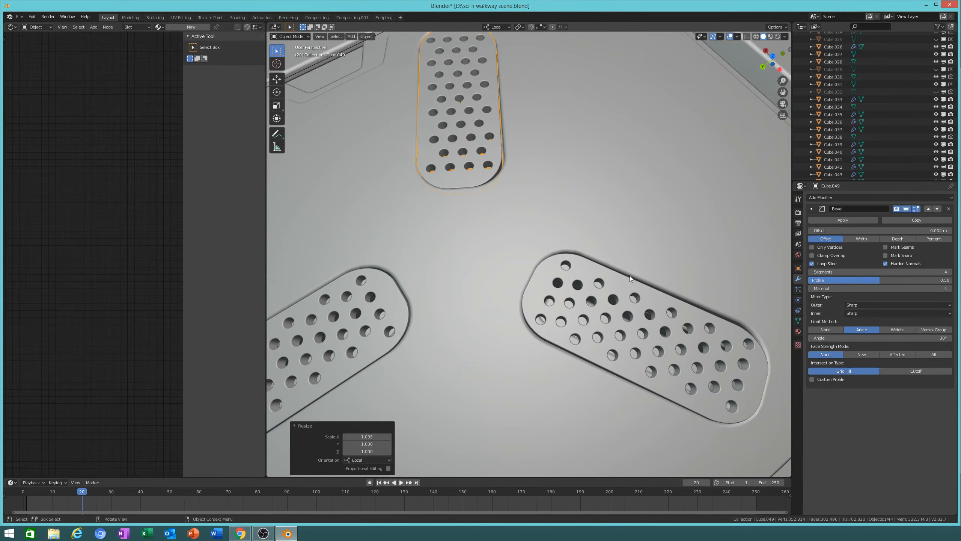
left_click(664, 342)
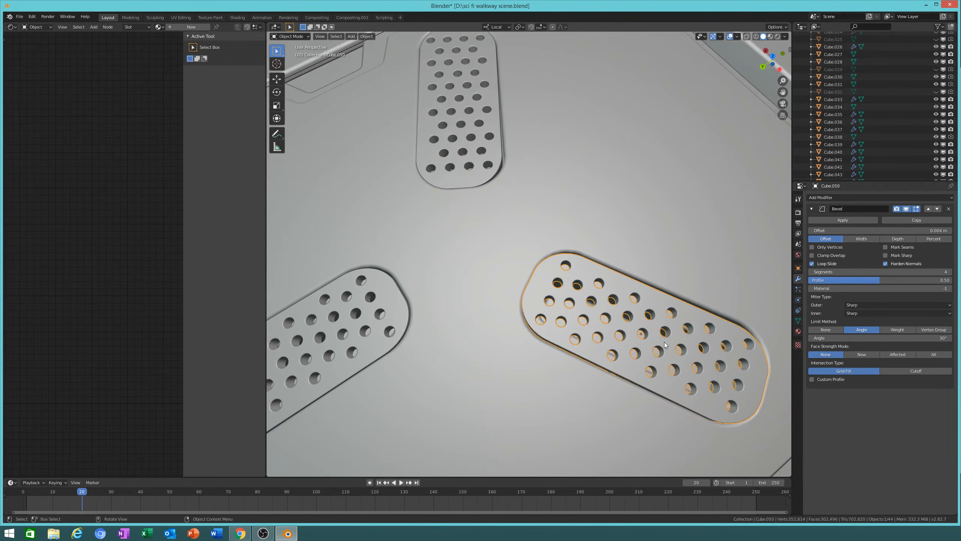
key("s")
key("x")
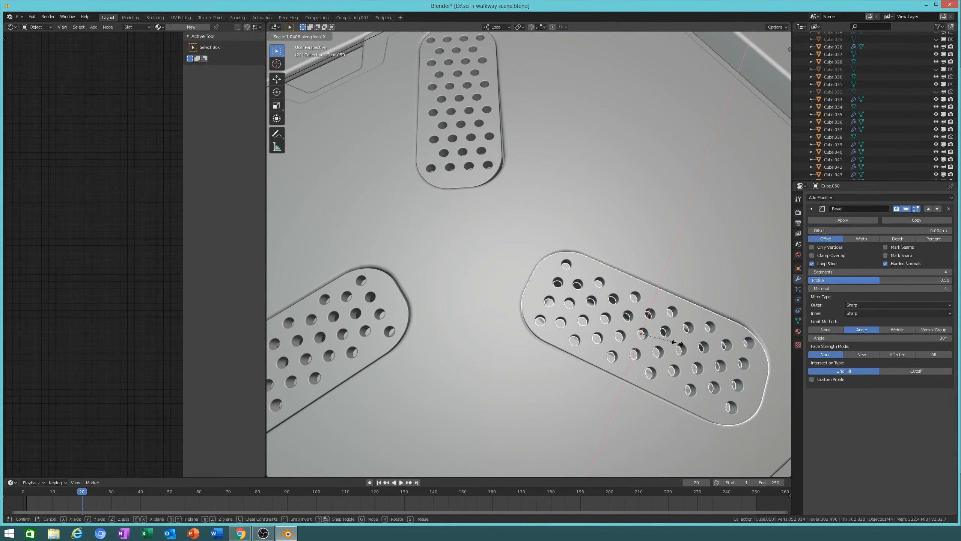
left_click(678, 343)
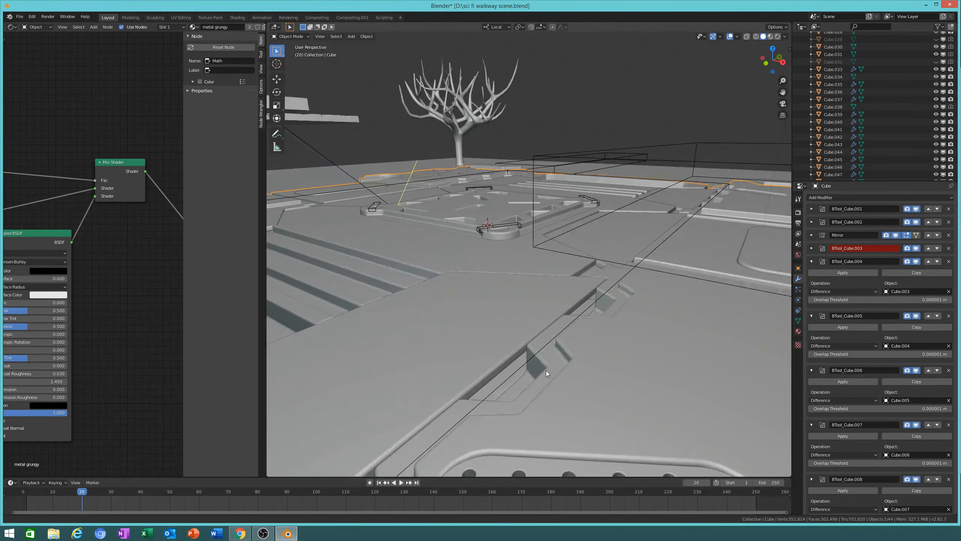
key("s")
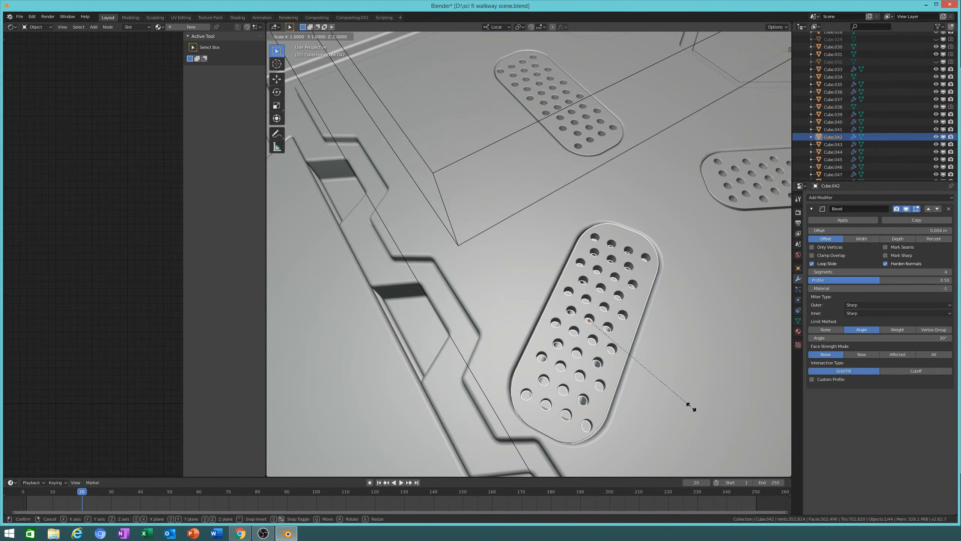
key("x")
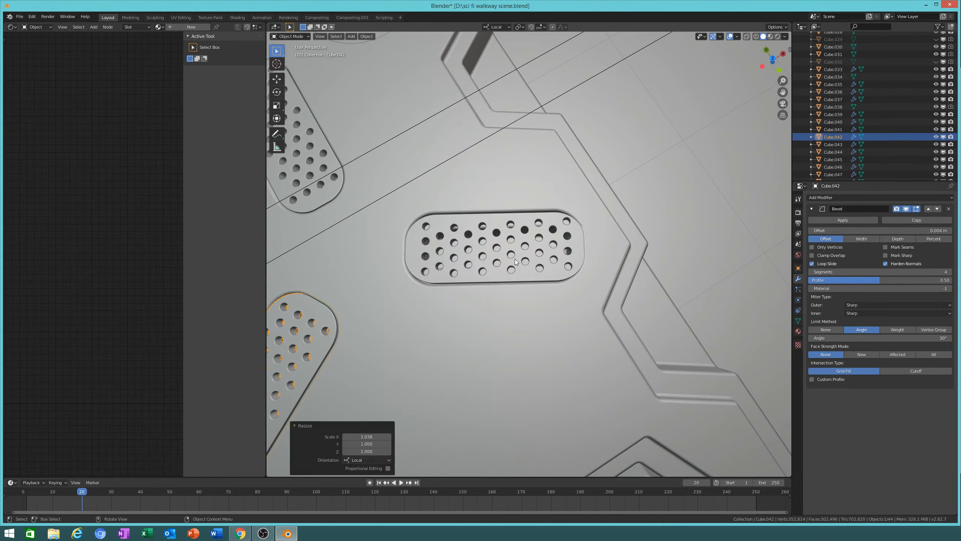
left_click(535, 266)
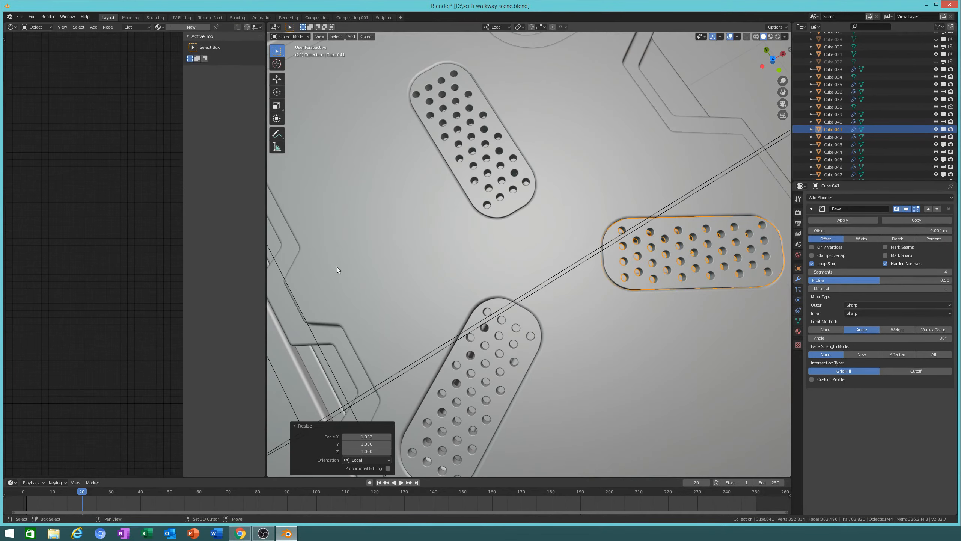
Step: Lower three perforated plates along local Z against the walkway surface
scroll(541, 217, "down", 6)
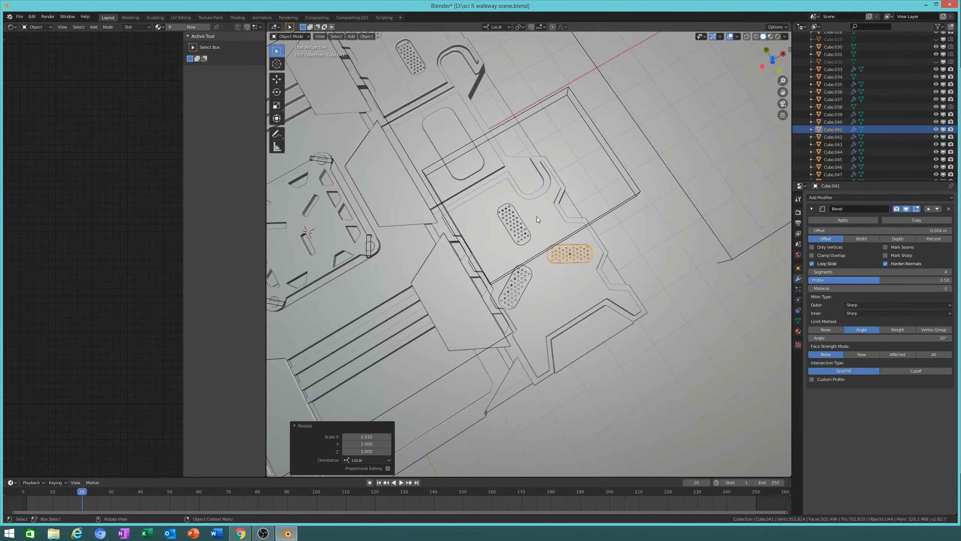
left_click_drag(781, 45, 531, 186)
left_click(533, 188)
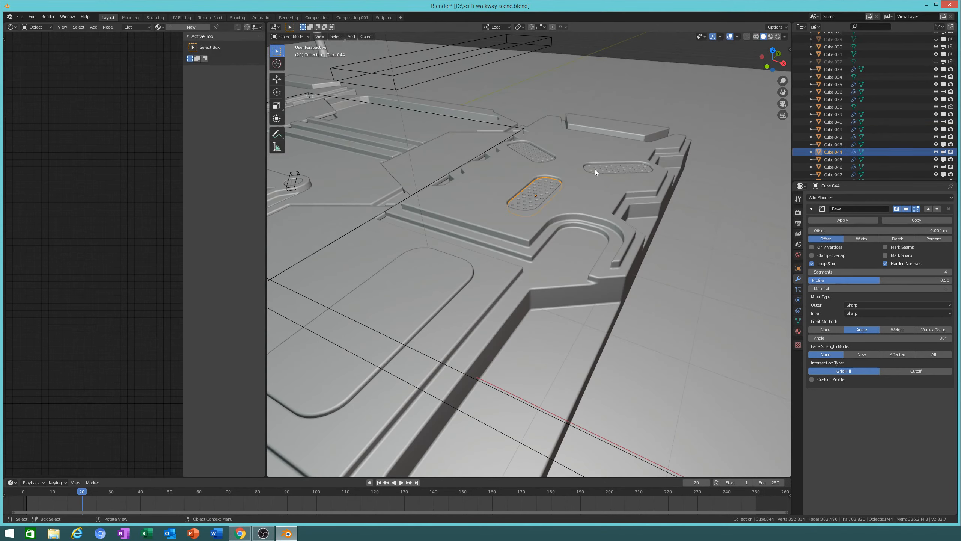
left_click(595, 169, "shift")
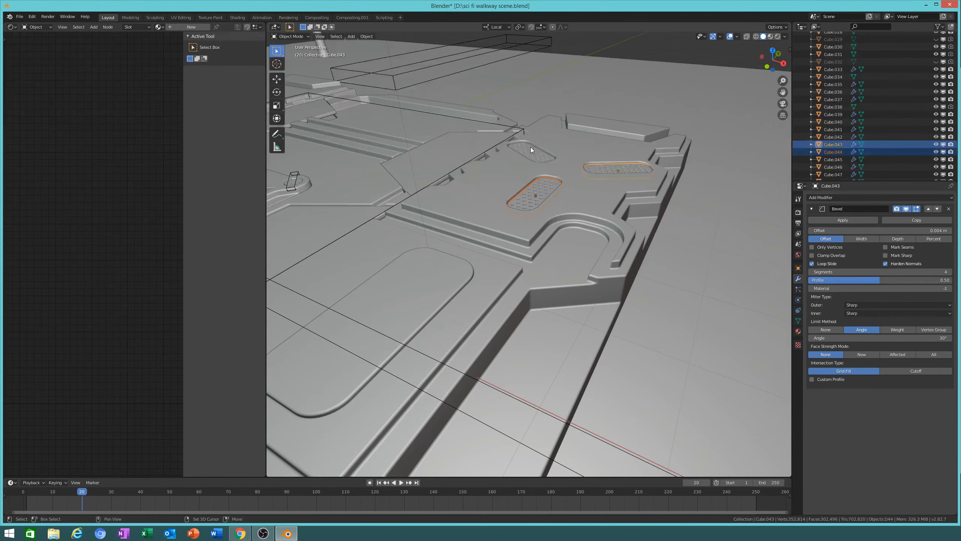
left_click(530, 148, "shift")
key("g")
key("z")
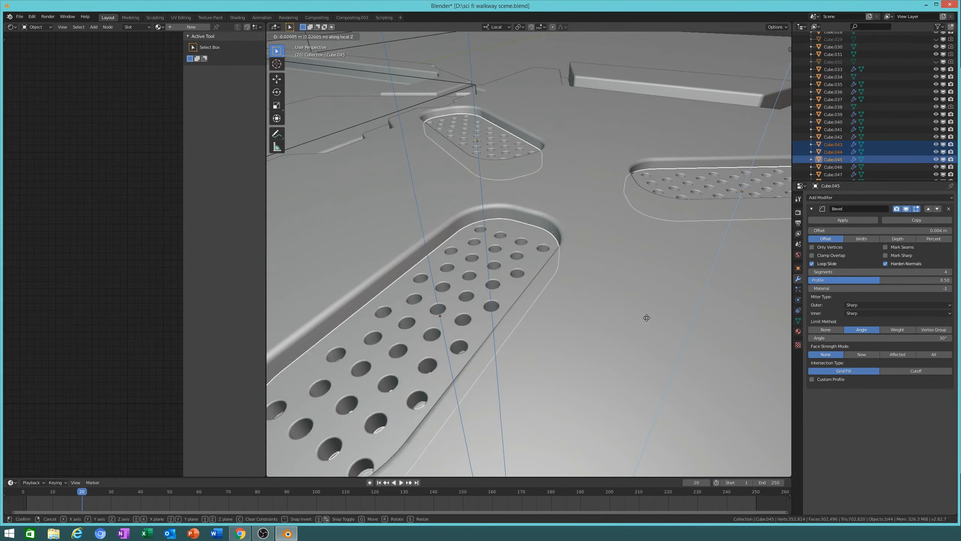
left_click(607, 265)
middle_click_drag(607, 265, 615, 274)
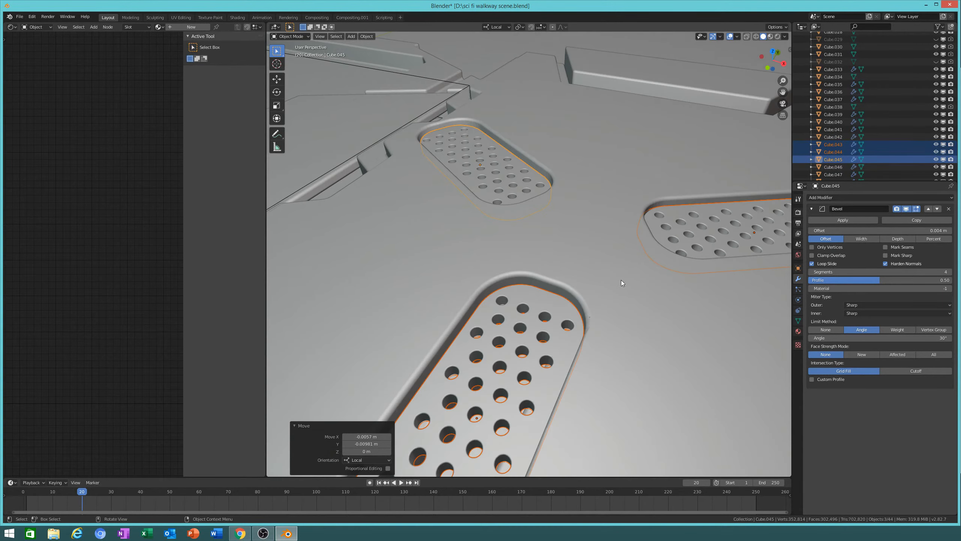
key("g")
key("z")
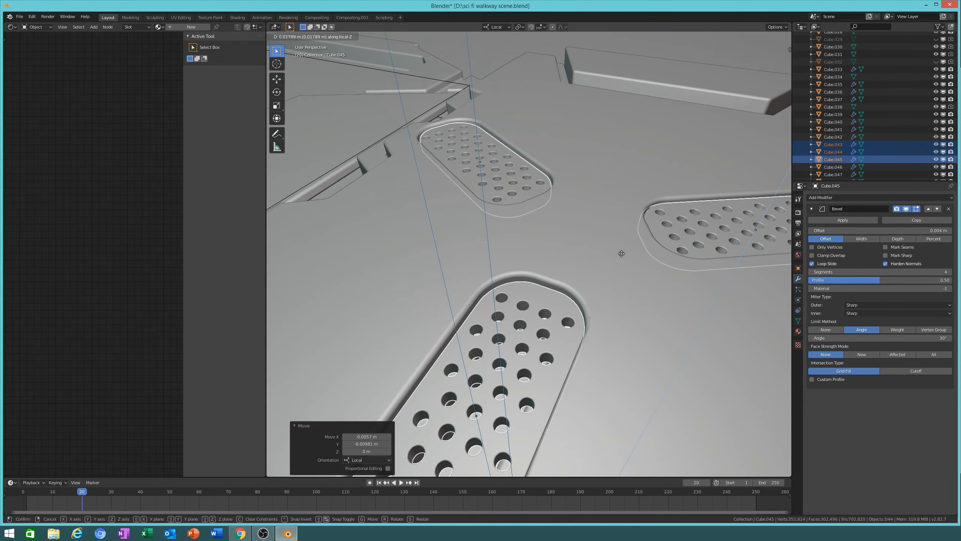
left_click(621, 253)
Step: Orbit around the panel and select a single perforated plate
scroll(618, 298, "down", 4)
middle_click_drag(621, 254, 684, 306)
left_click(602, 269)
scroll(601, 269, "up", 5)
left_click(580, 310)
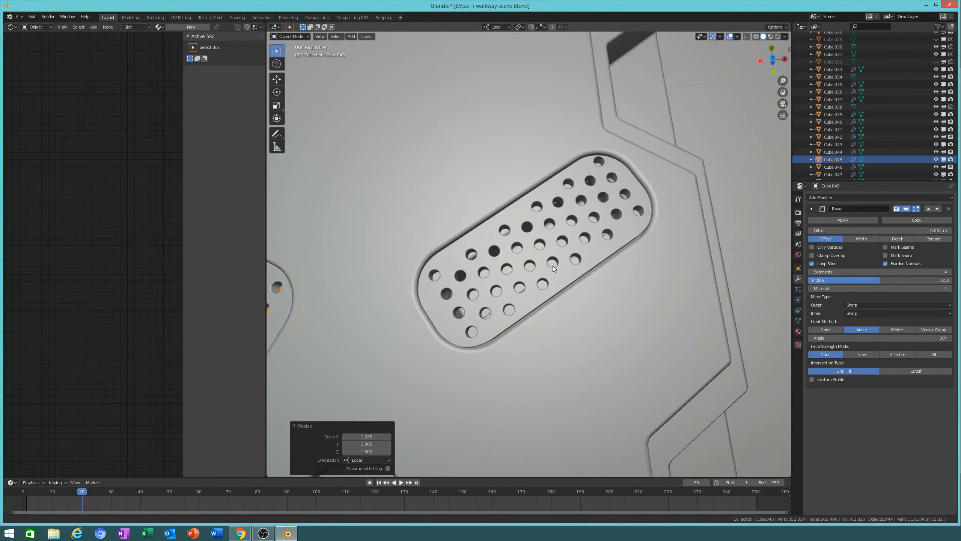
Step: Widen the lower perforated grille slightly along its local X
left_click(553, 266)
scroll(552, 266, "down", 7)
scroll(503, 328, "up", 4)
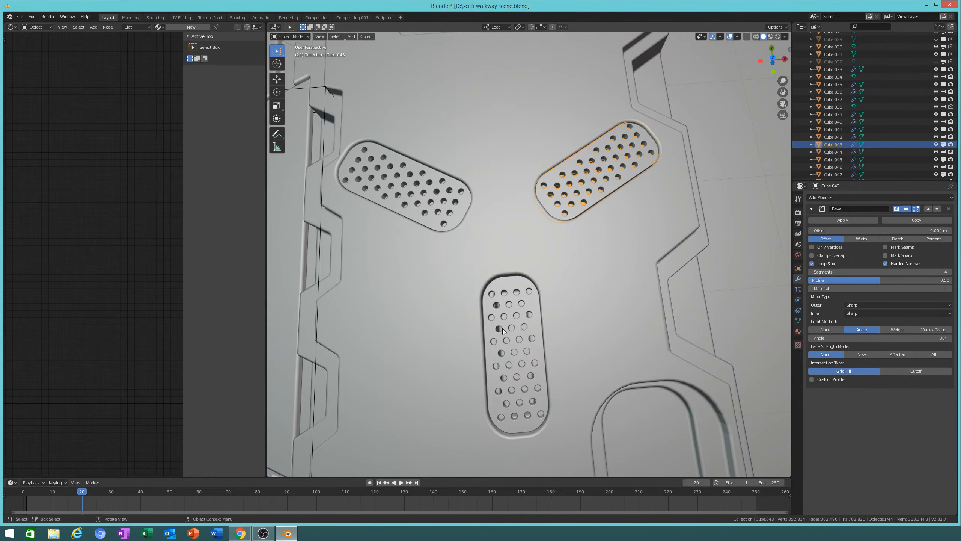
left_click(503, 329)
key("s")
key("x")
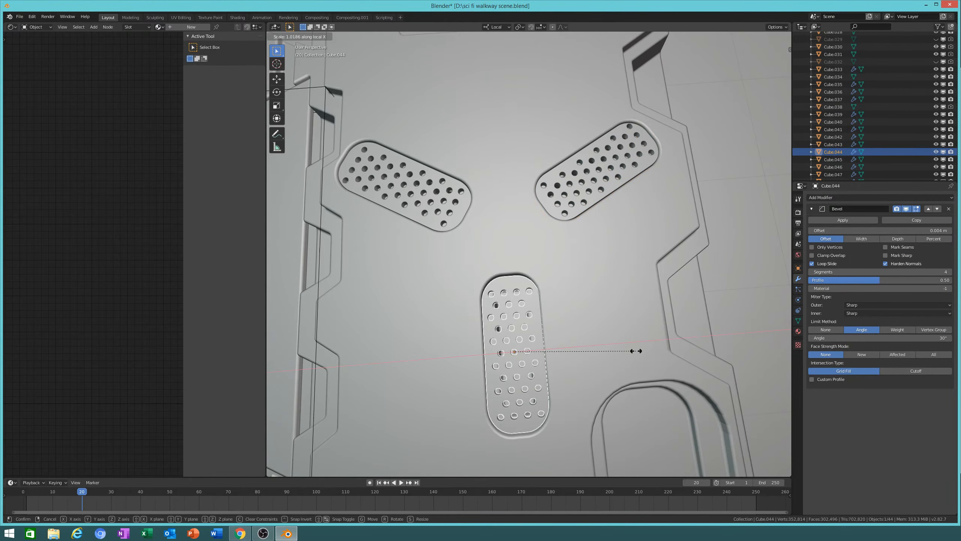
left_click(635, 351)
Step: Shift the next panel's lower grille slightly along local Y
scroll(635, 351, "down", 9)
middle_click_drag(636, 351, 695, 296)
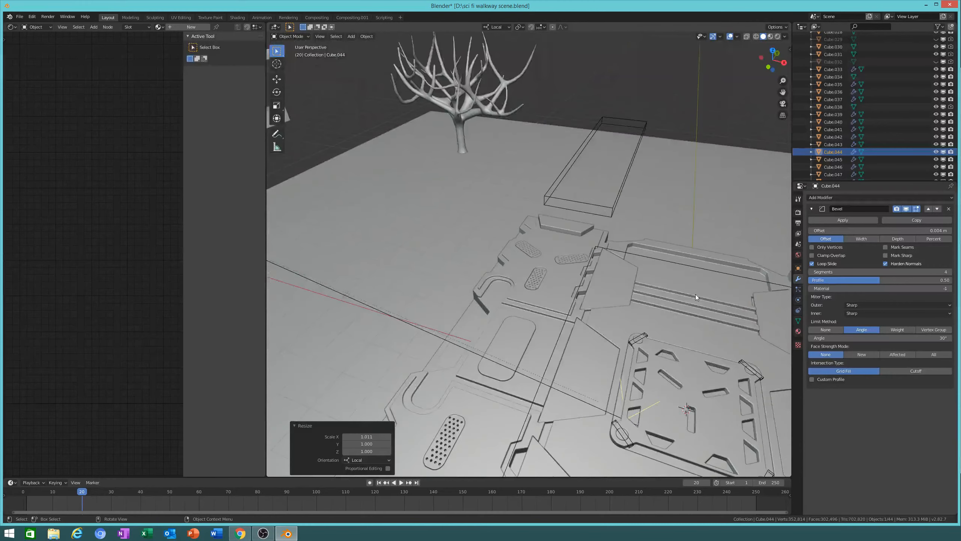
scroll(535, 273, "up", 9)
left_click(536, 273)
key("g")
key("y")
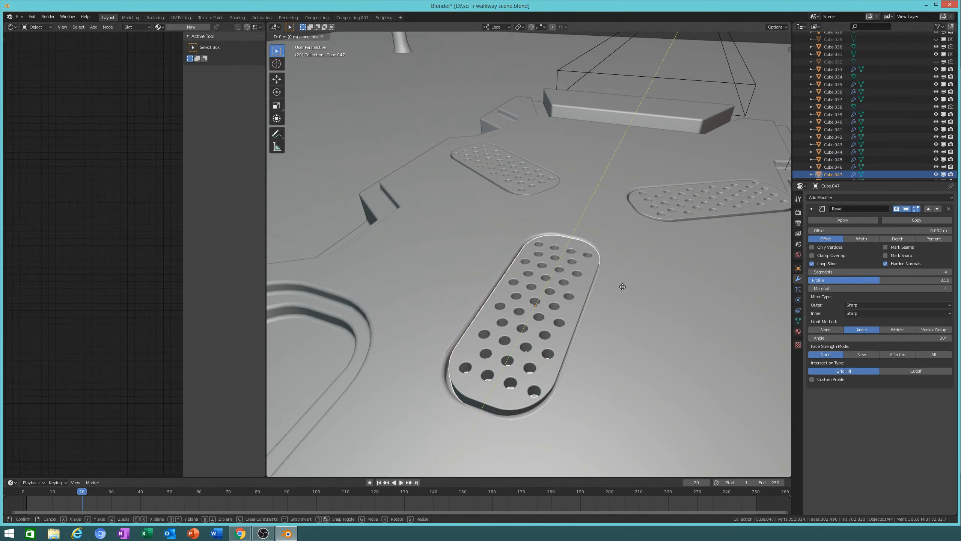
left_click(596, 301)
key("g")
key("x")
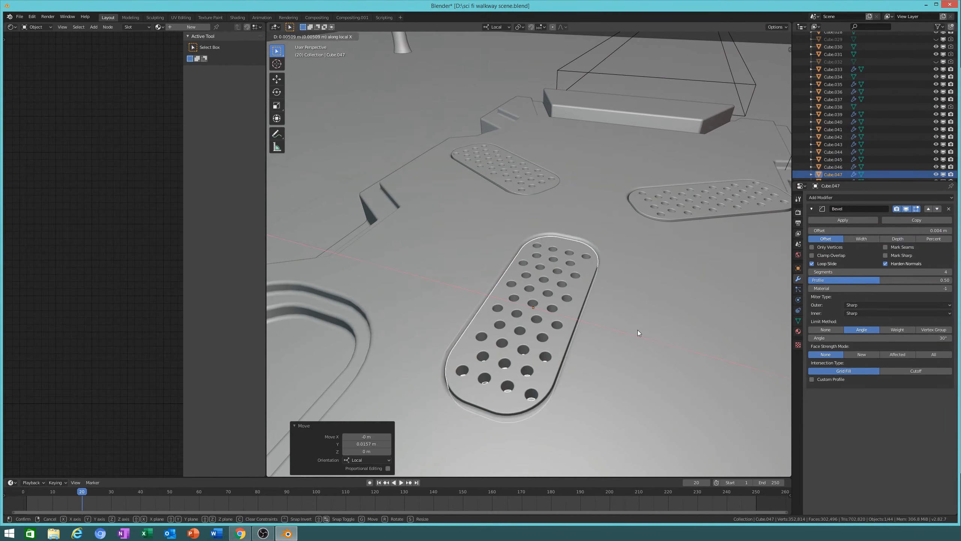
left_click(638, 330)
Step: Sink all three grilles lower into their recesses along Z
left_click(630, 190, "shift")
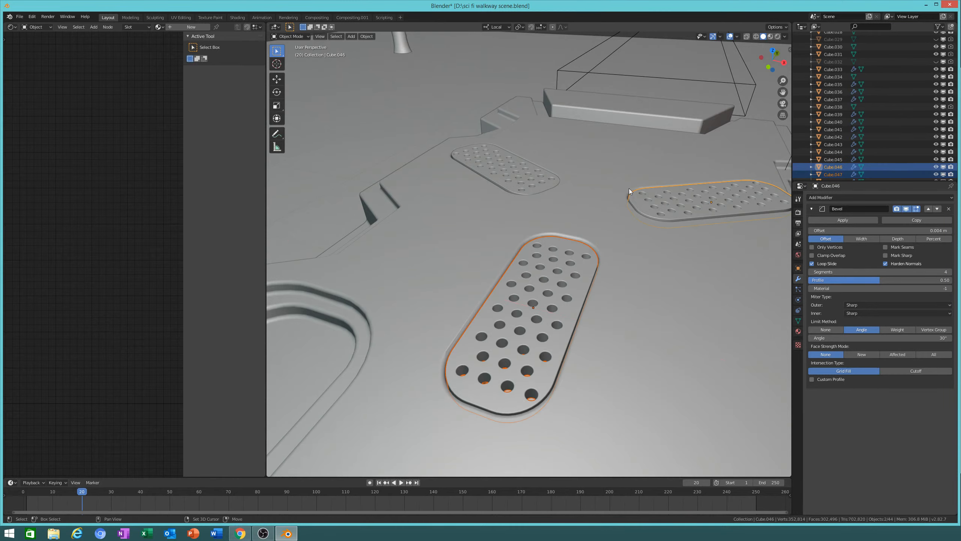
left_click(503, 169, "shift")
key("g")
key("z")
key("z")
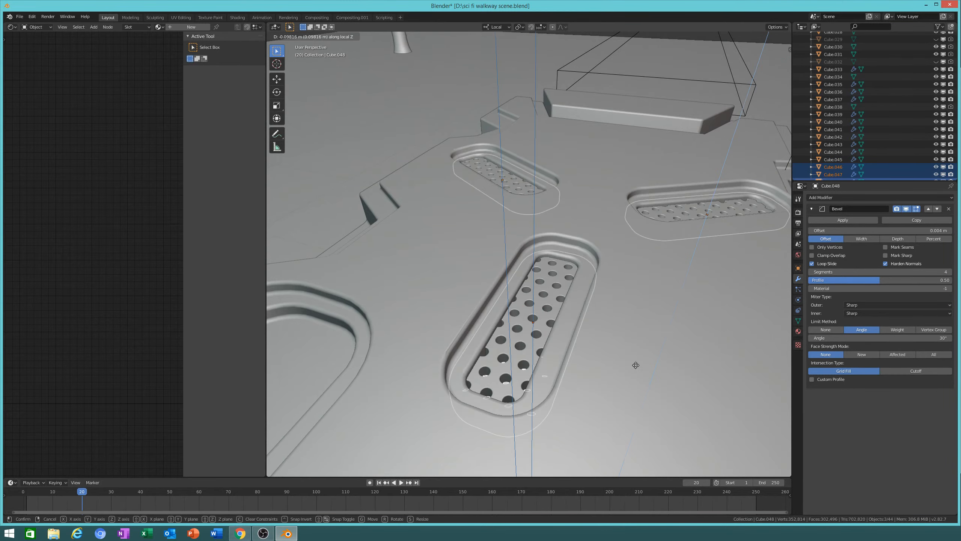
left_click(632, 284)
Step: Nudge the right grille along local X and stretch it to about 1.037
middle_click_drag(554, 301, 576, 345)
left_click(641, 275)
scroll(639, 273, "down", 3)
middle_click_drag(564, 244, 556, 228)
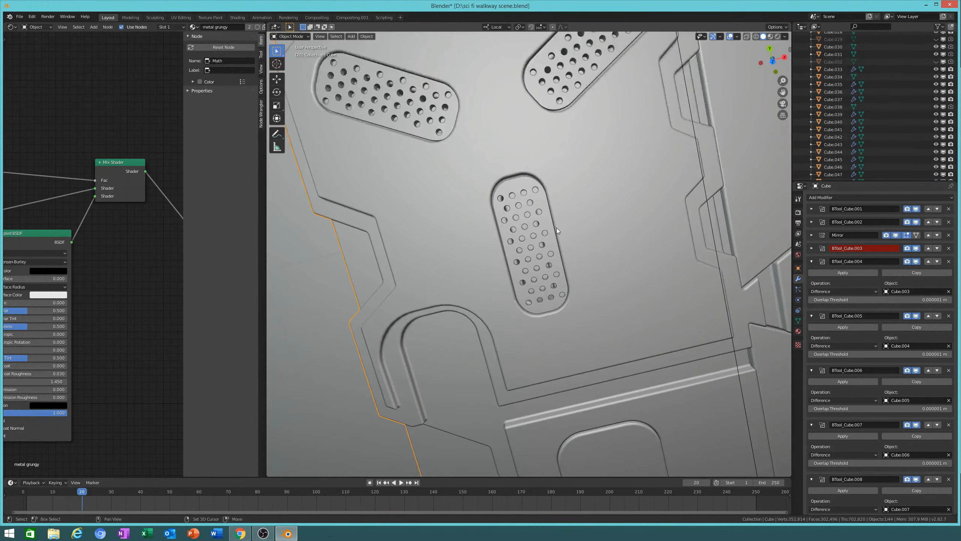
left_click(685, 308)
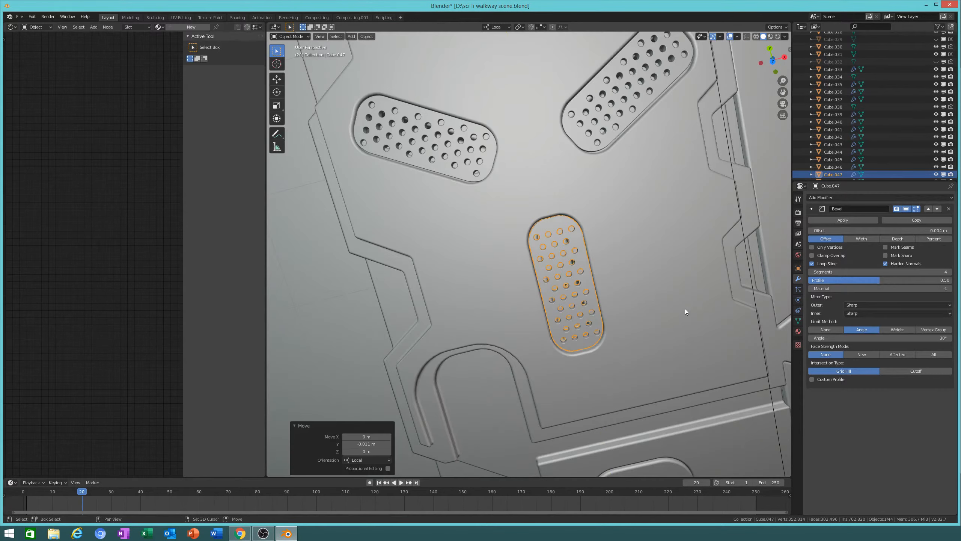
middle_click_drag(618, 168, 613, 219, "shift")
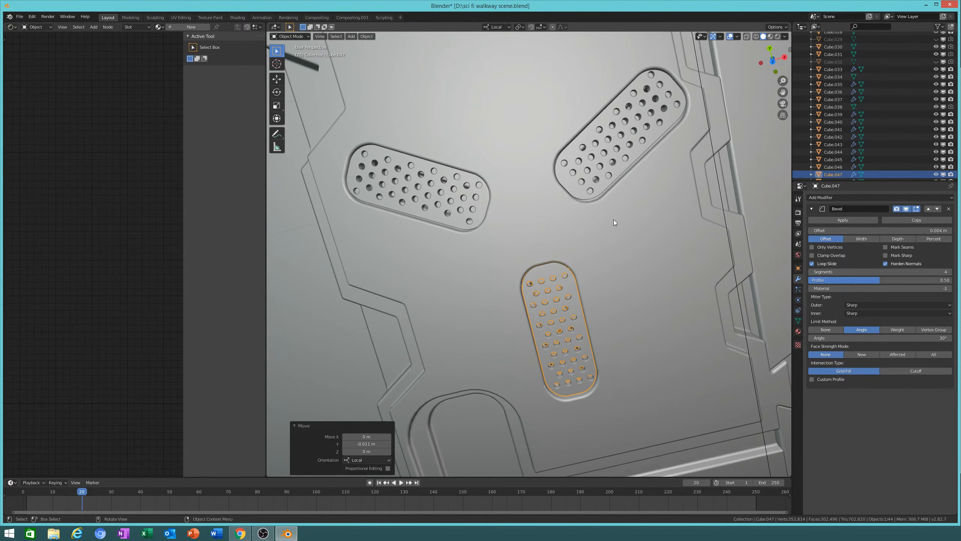
left_click(625, 172)
middle_click_drag(689, 208, 598, 317, "shift")
scroll(615, 311, "up", 1)
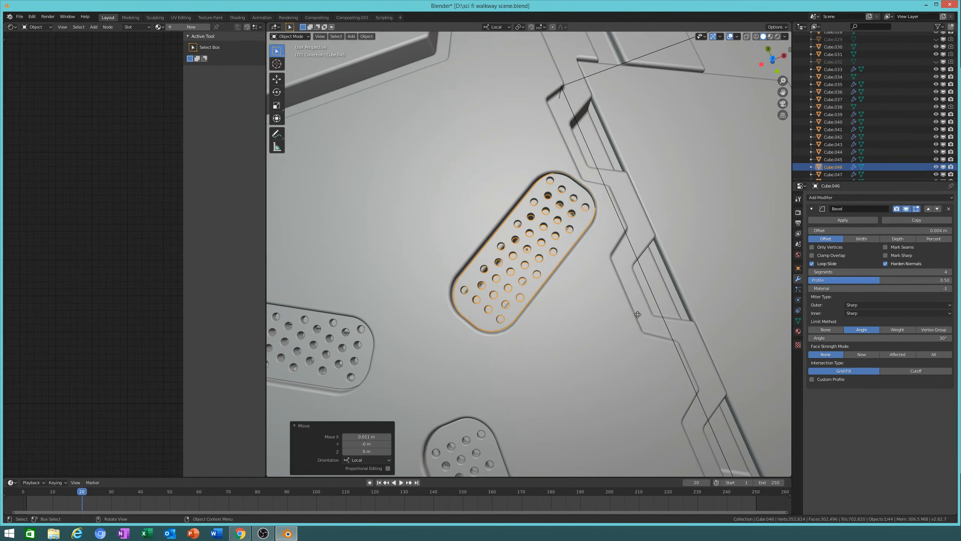
key("g")
key("x")
left_click(618, 326)
key("s")
key("x")
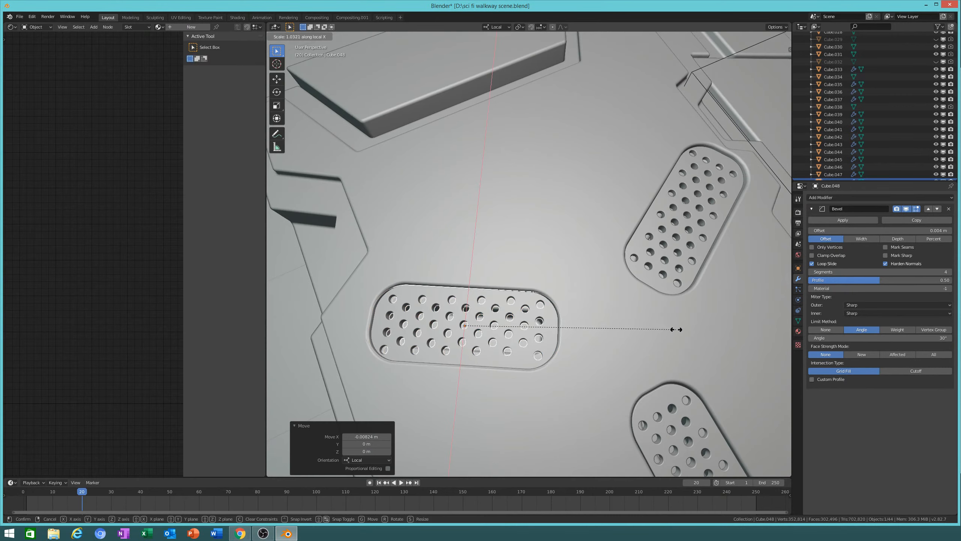
left_click(685, 331)
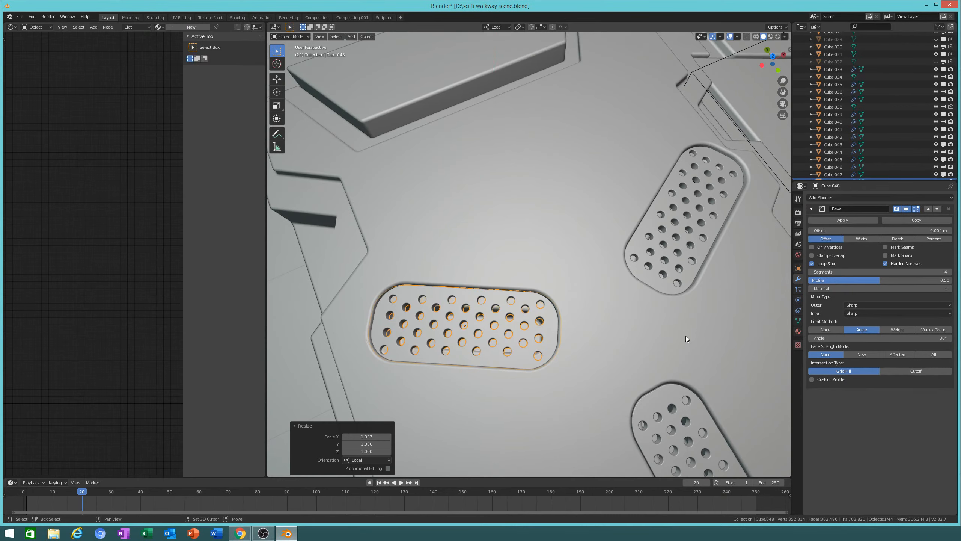
middle_click_drag(685, 331, 690, 352)
scroll(681, 343, "down", 7)
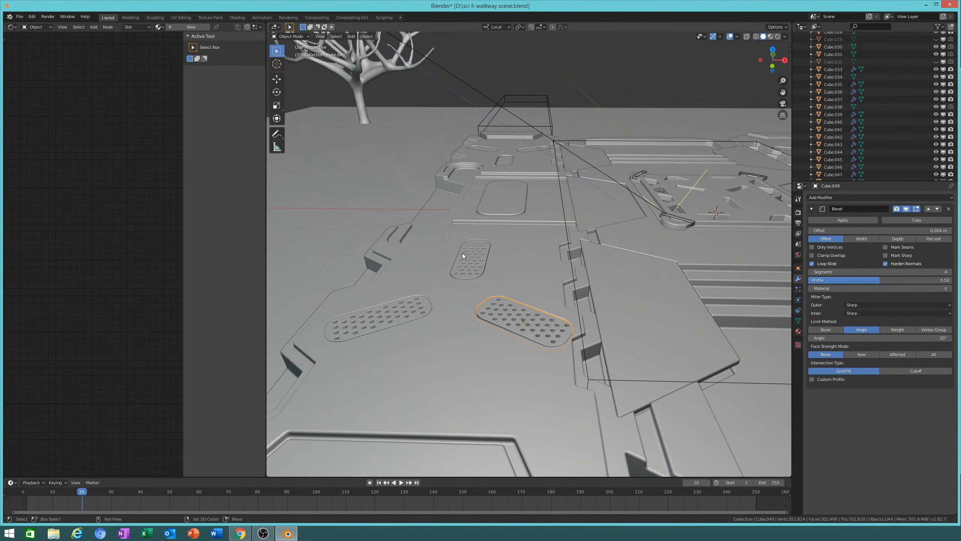
Step: Sink the three perforated grilles about 0.04–0.05 m along Z and save the walkway file
left_click(464, 254, "shift")
left_click(411, 302, "shift")
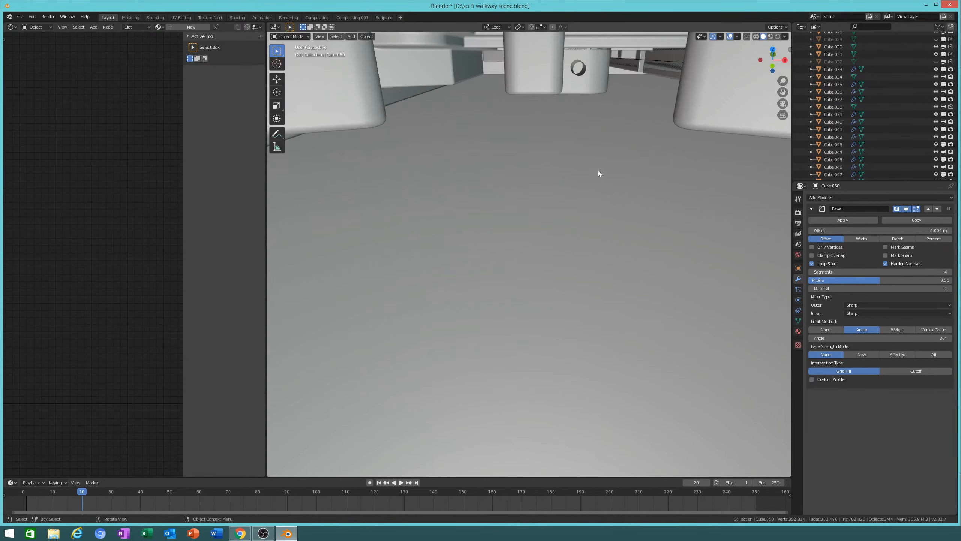
key("g")
key("z")
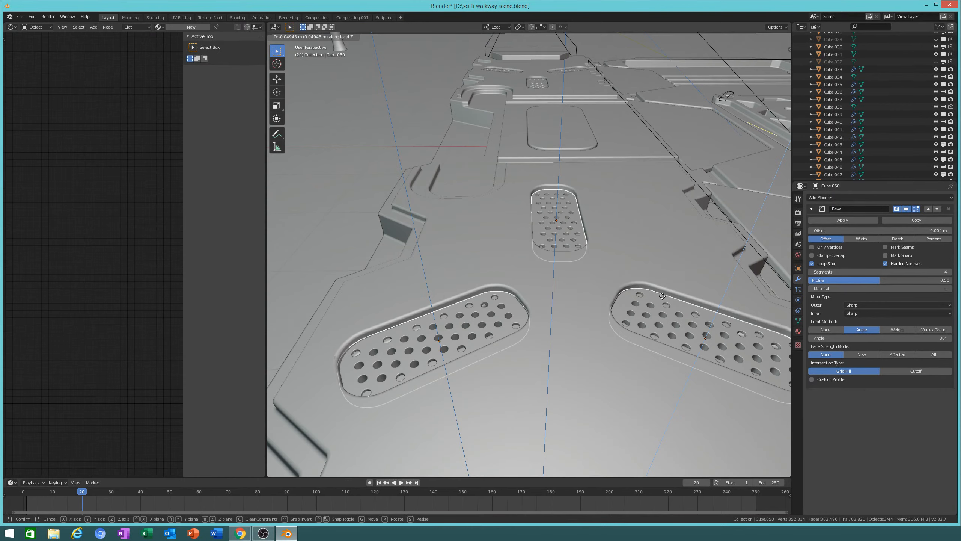
left_click(663, 296)
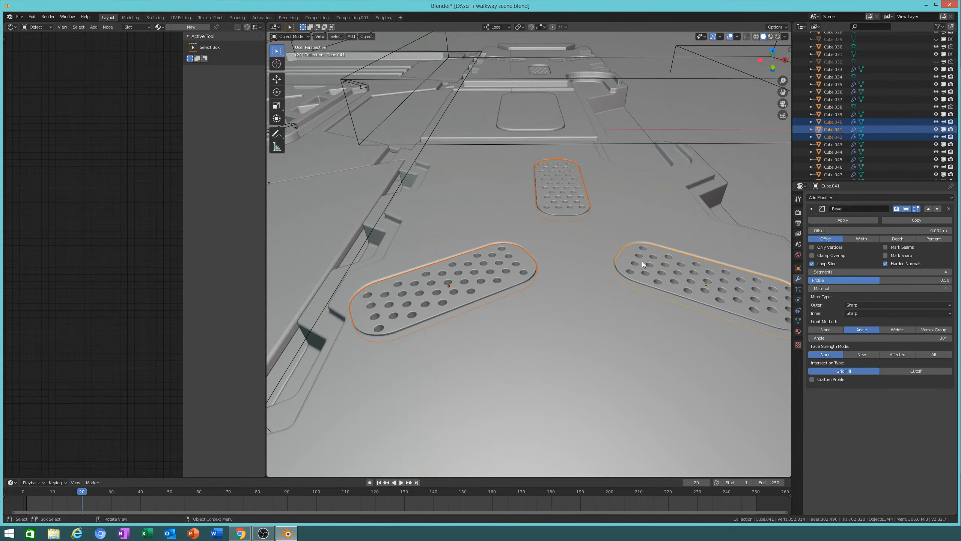
key("g")
key("z")
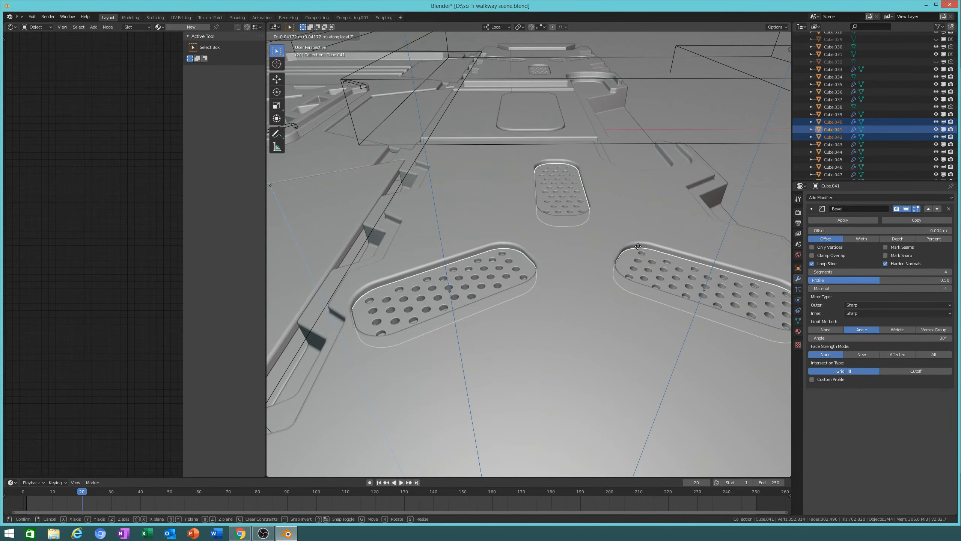
left_click(613, 241)
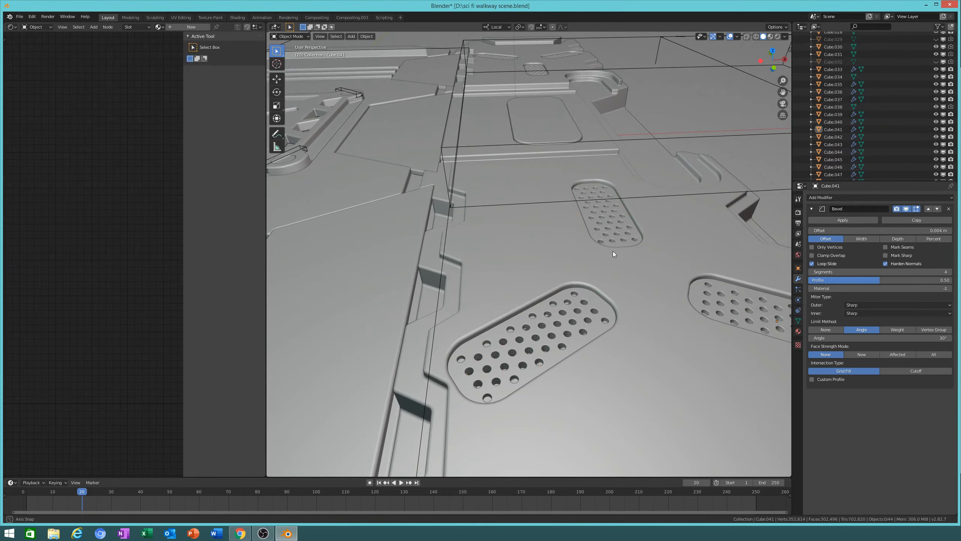
mouse_move(613, 251)
middle_mouse_down()
mouse_move(618, 284)
mouse_move(554, 193)
mouse_move(495, 191)
mouse_move(492, 182)
mouse_move(518, 220)
middle_mouse_up()
scroll(617, 284, "down", 6)
scroll(486, 196, "up", 4)
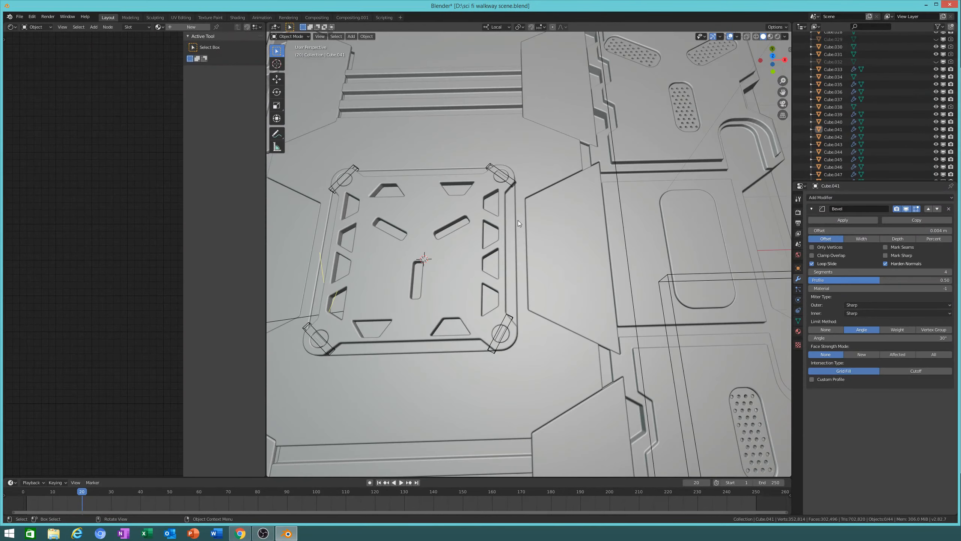
key("ctrl+s")
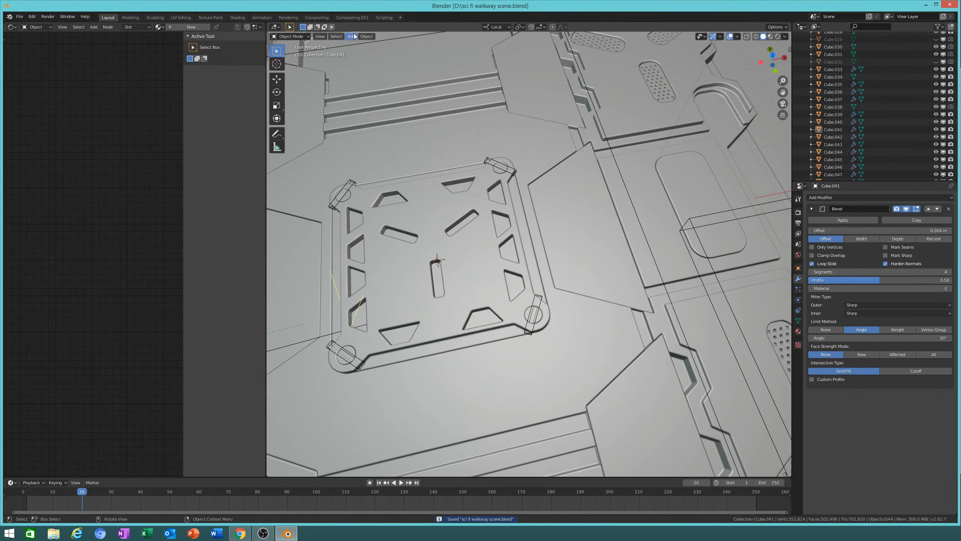
Step: Add a new 2 m mesh cube, Cube.052, to the walkway scene
left_click(352, 36)
mouse_move(366, 36)
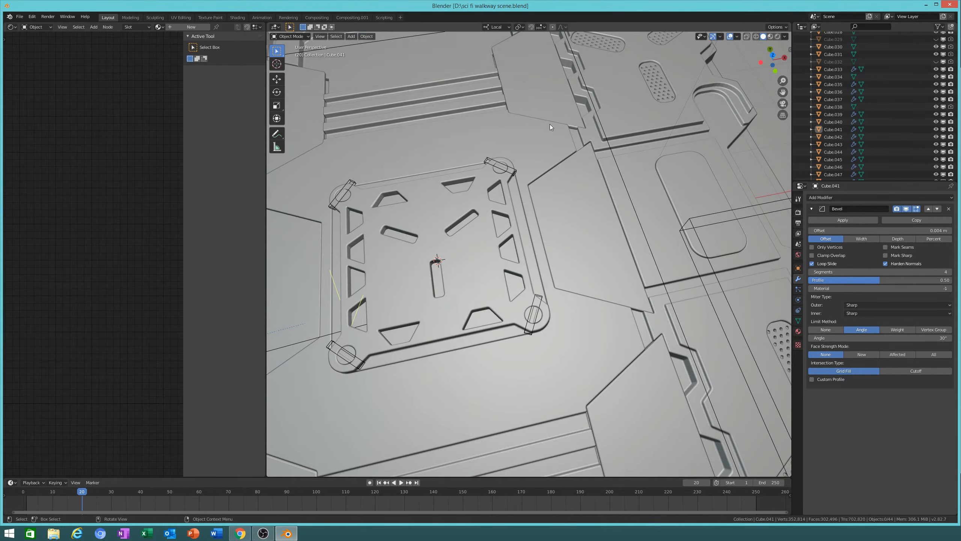
left_click(351, 36)
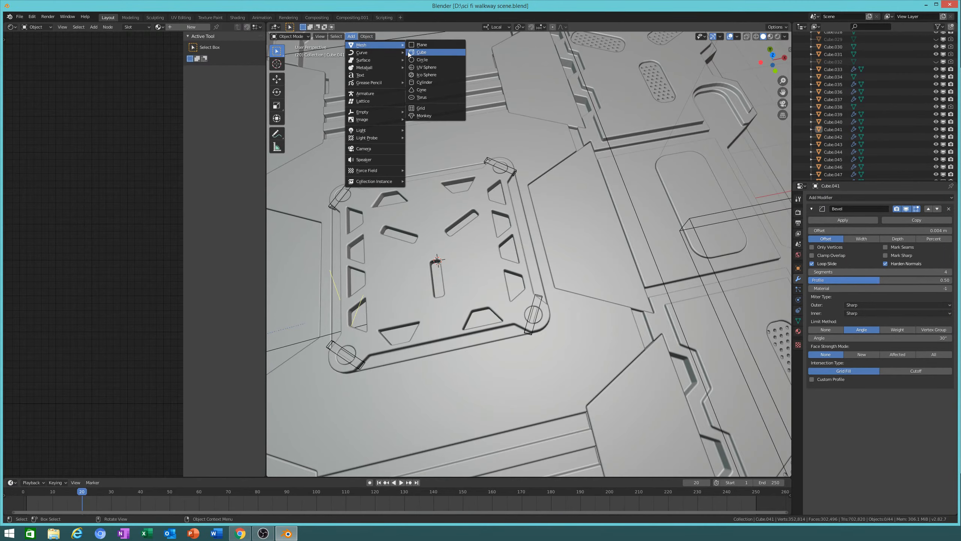
left_click(432, 52)
scroll(530, 242, "down", 10)
middle_click_drag(539, 280, 595, 290)
scroll(595, 289, "up", 6)
middle_click_drag(652, 312, 590, 301)
Step: Move the cube aside along X and raise it 1.73 m
key("g")
key("x")
left_click(277, 294)
middle_click_drag(471, 303, 413, 293)
key("g")
key("x")
left_click(543, 304)
key("g")
key("z")
left_click(575, 255)
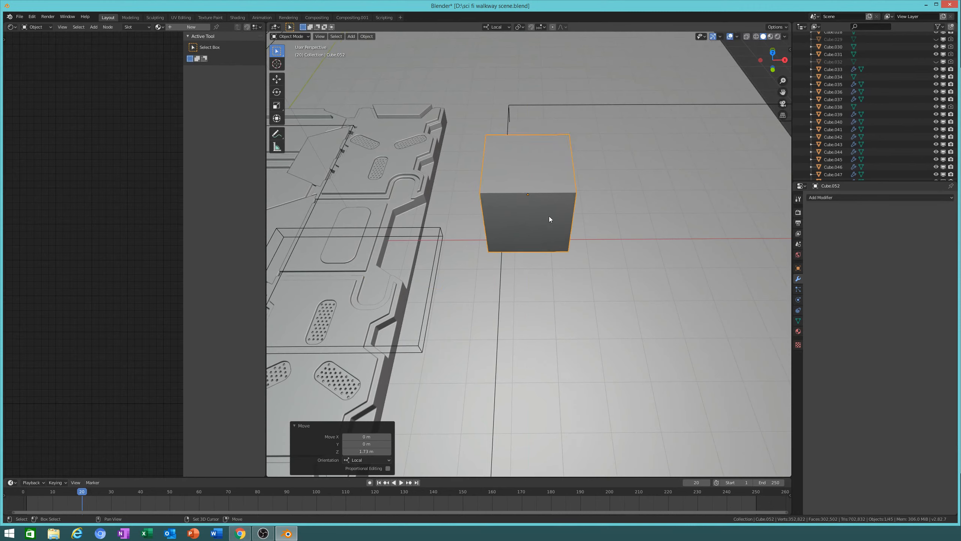
middle_click_drag(575, 256, 534, 246)
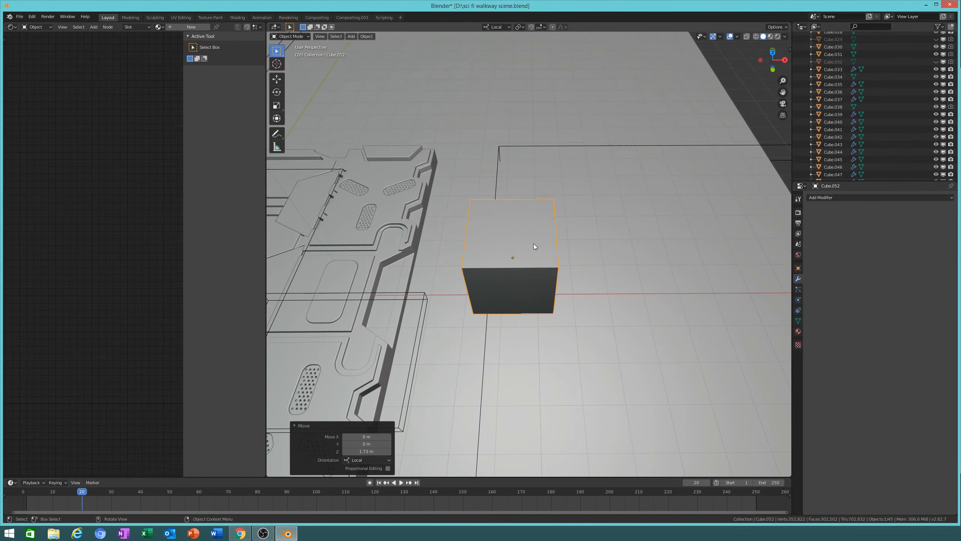
Step: Scale the cube into a narrow block, 0.324 on X and 0.624 on Y
key("s")
key("x")
left_click(562, 272)
key("s")
key("y")
left_click(595, 314)
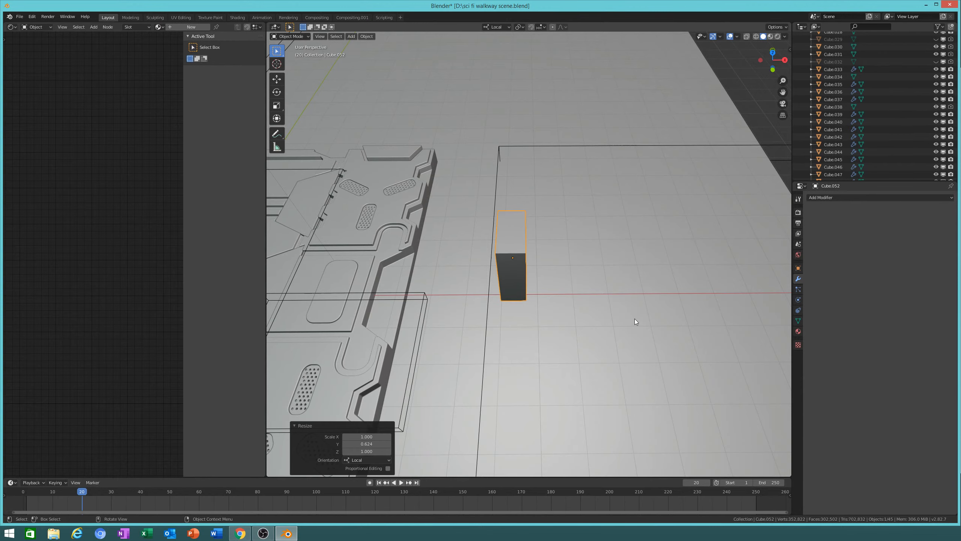
key("s")
key("x")
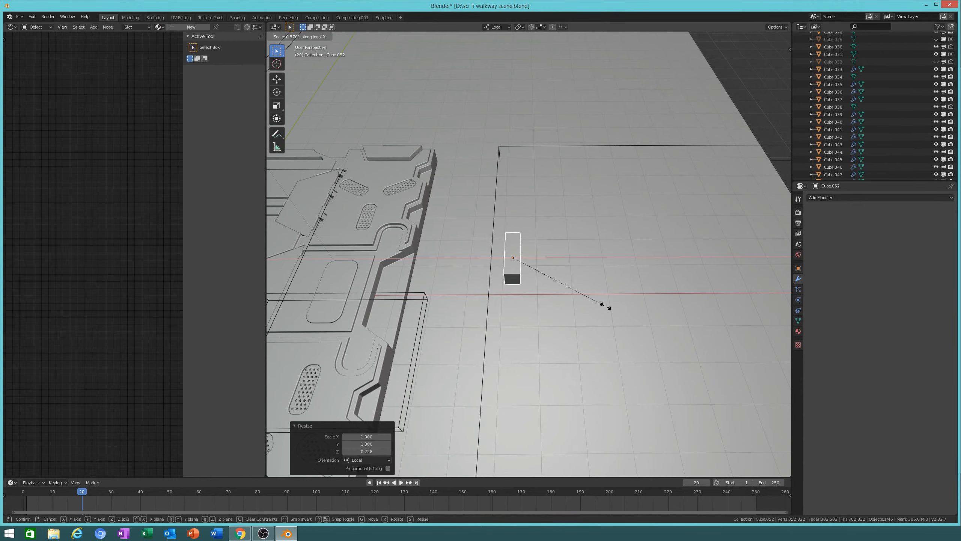
left_click(606, 307)
Step: In Edit Mode, select the block's two end edges and save the file
key("Tab")
scroll(591, 308, "up", 5)
left_click(507, 326)
left_click(453, 328, "shift")
middle_click_drag(492, 288, 605, 243)
middle_click_drag(629, 208, 624, 322, "shift")
key("ctrl+s")
Step: Bevel the end edges 0.16 m with 8 segments for fully rounded pill ends
key("ctrl+b")
scroll(649, 270, "up", 1)
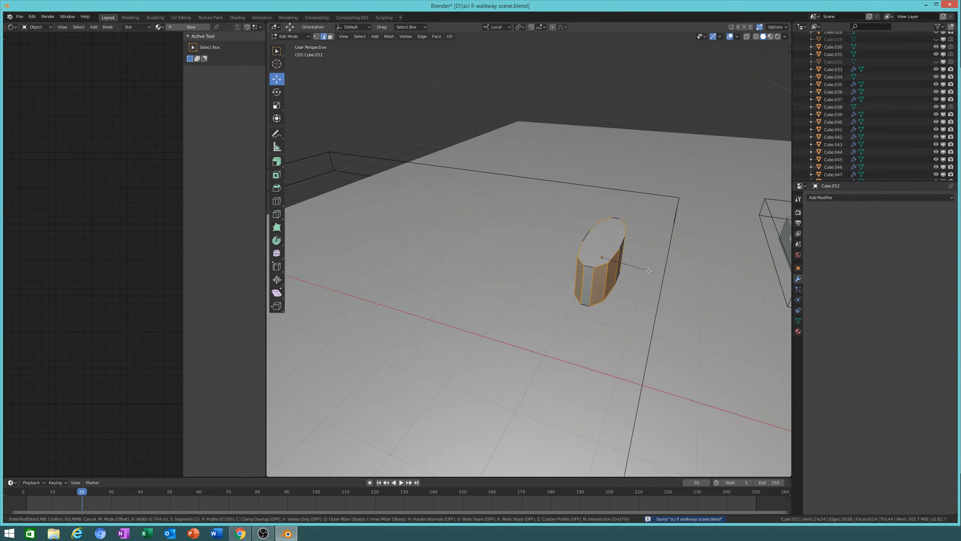
key("Escape")
key("ctrl+b")
scroll(662, 285, "up", 7)
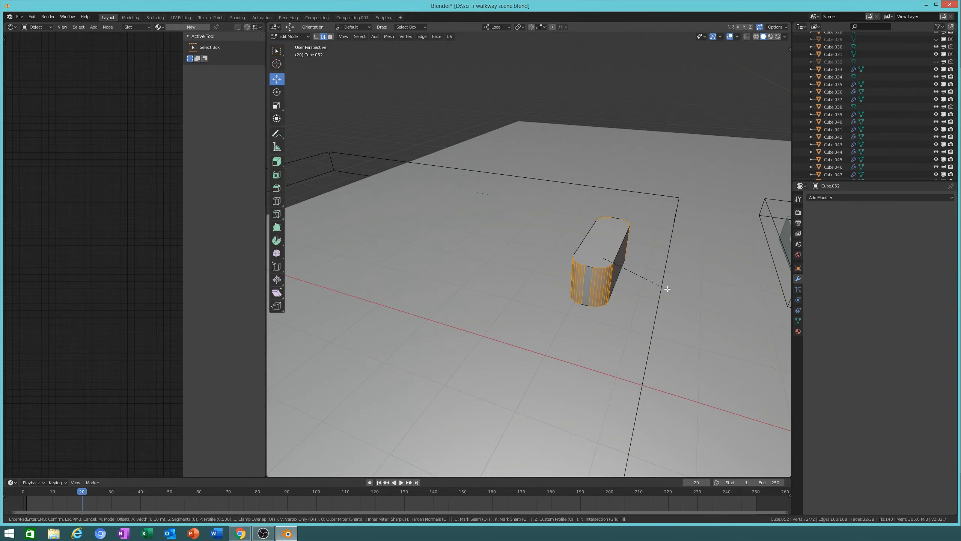
left_click(666, 289)
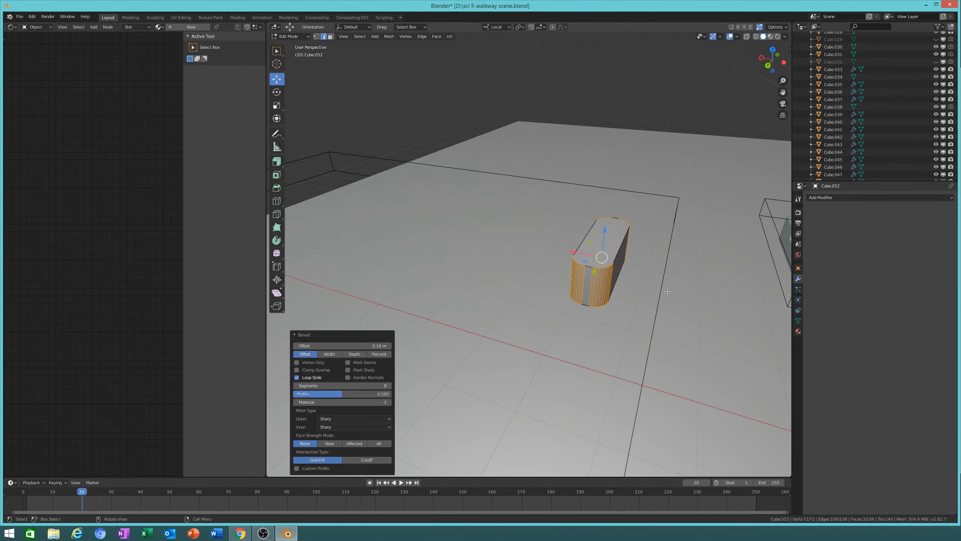
key("Tab")
Step: Adjust the pill block's height by scaling it along Z
key("s")
key("z")
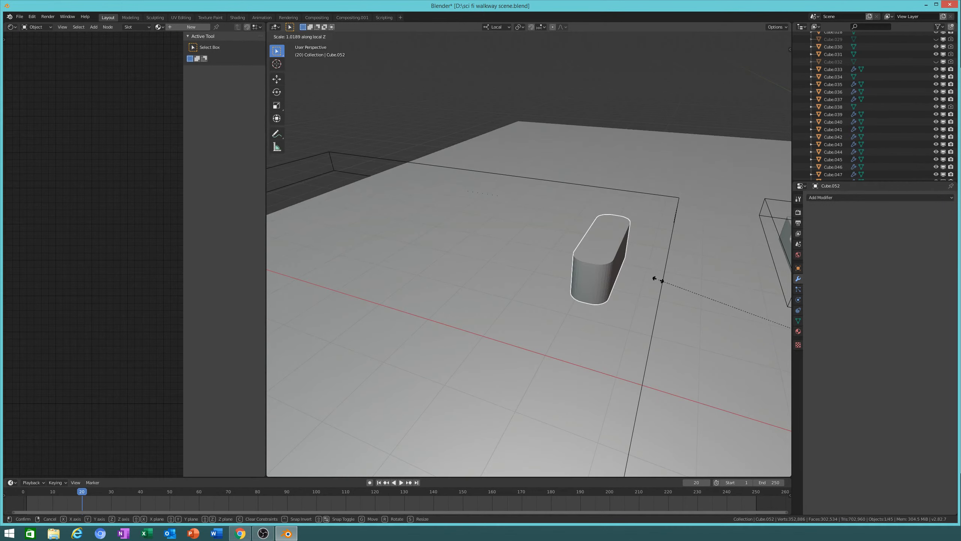
left_click(659, 280)
left_click(367, 36)
mouse_move(379, 60)
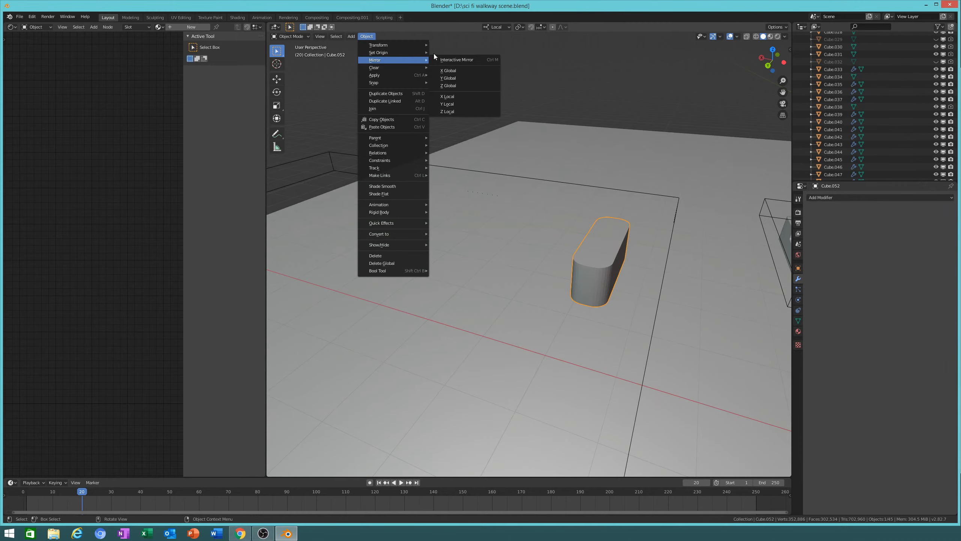
Step: Set the pill's origin to geometry, enable Auto Smooth, and move it onto the walkway panel
left_click(457, 59)
key("s")
key("z")
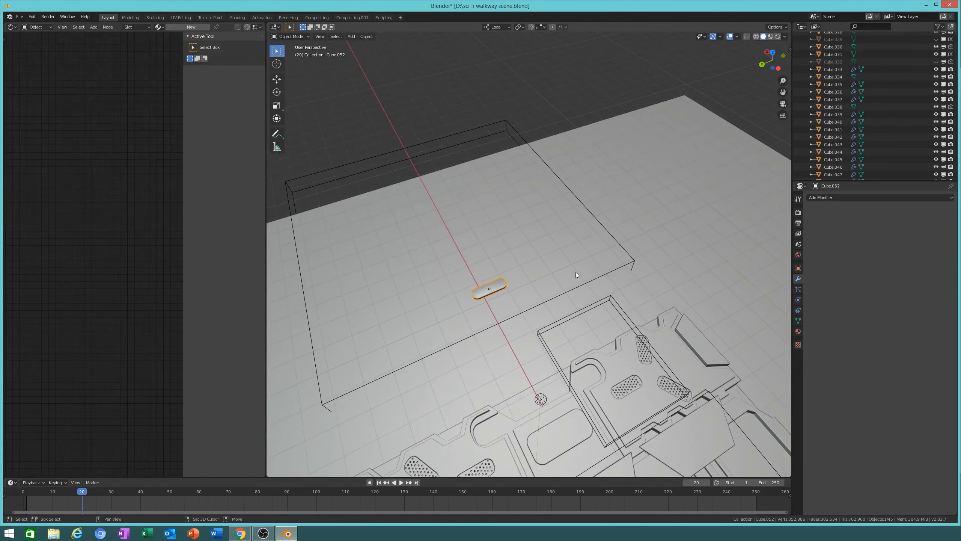
left_click(798, 321)
left_click(818, 260)
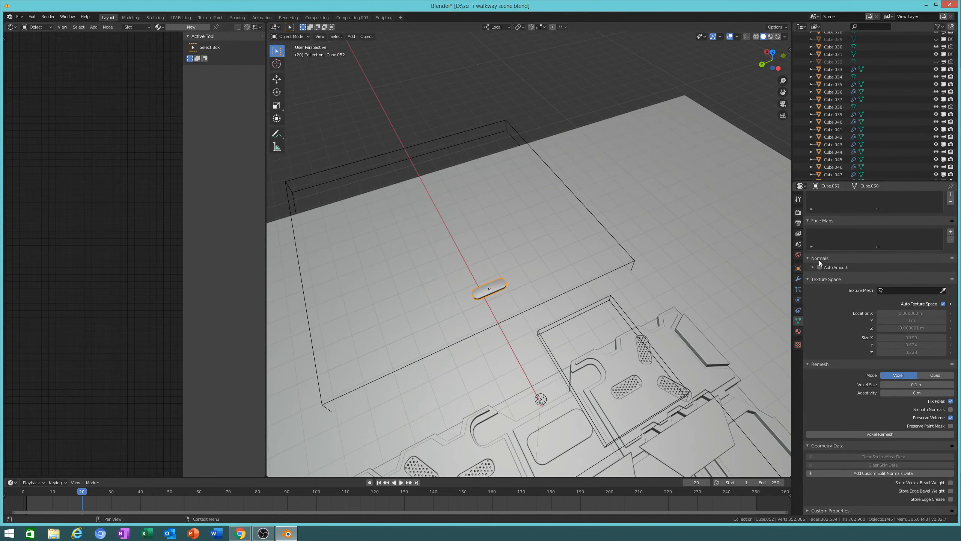
left_click(820, 267)
middle_click_drag(605, 265, 567, 263)
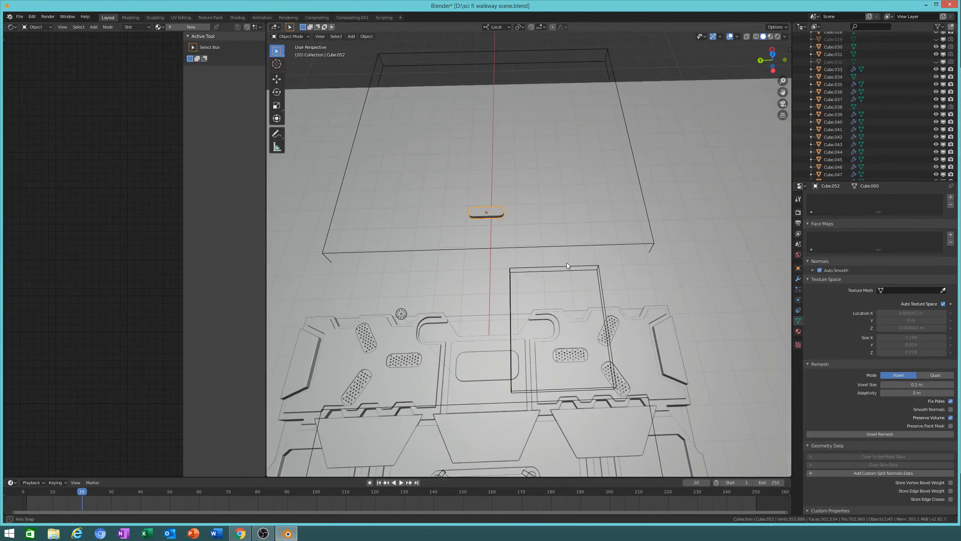
key("g")
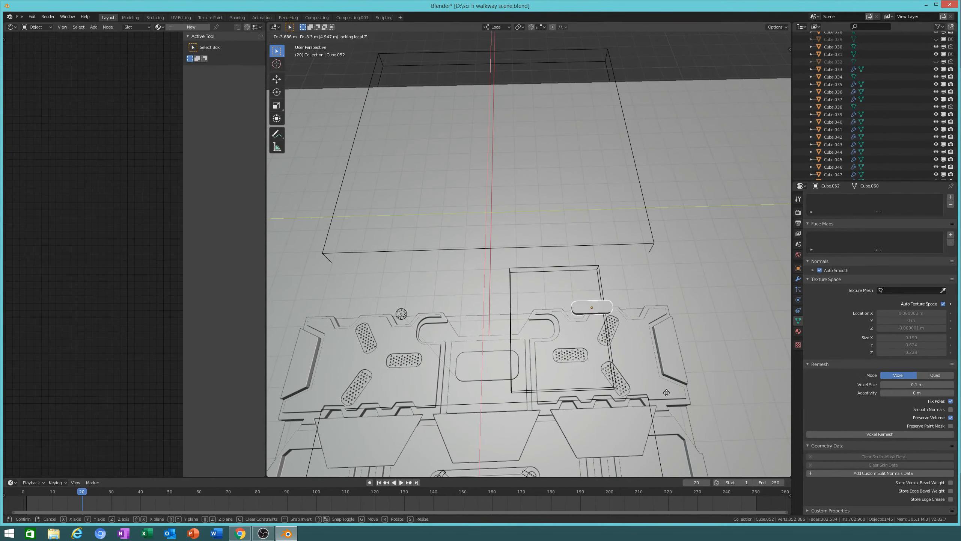
left_click(598, 373)
middle_click_drag(675, 378, 639, 327, "shift")
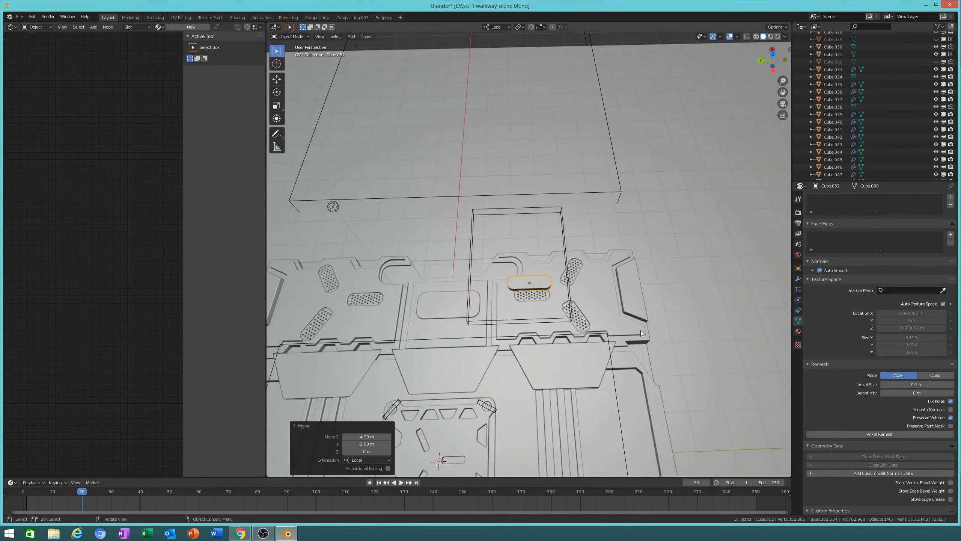
scroll(640, 327, "up", 3)
Step: Shorten the insert by pulling its right rounded end inward along Y
key("Tab")
key("KP_Decimal")
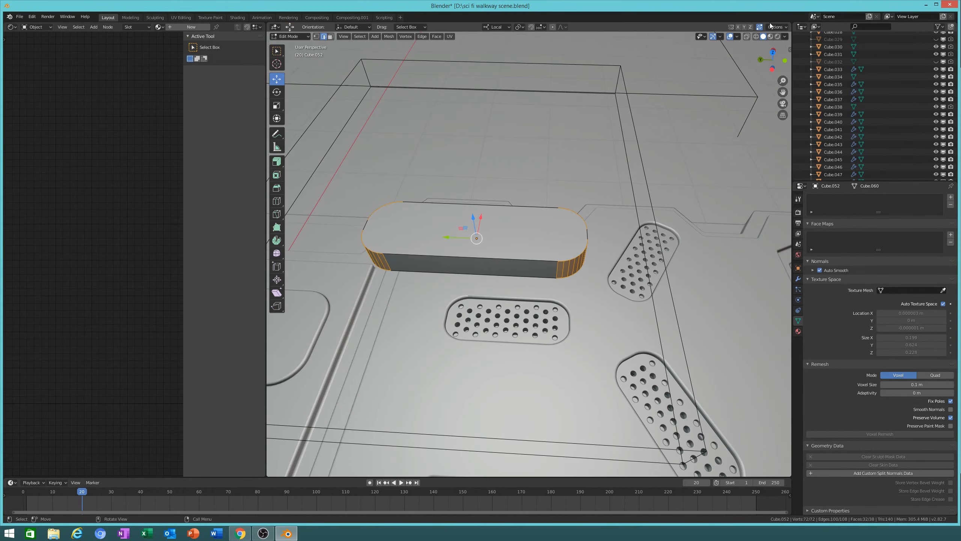
key("alt+z")
left_click_drag(538, 189, 622, 323)
left_click(762, 38)
key("g")
key("y")
left_click(651, 238)
key("Tab")
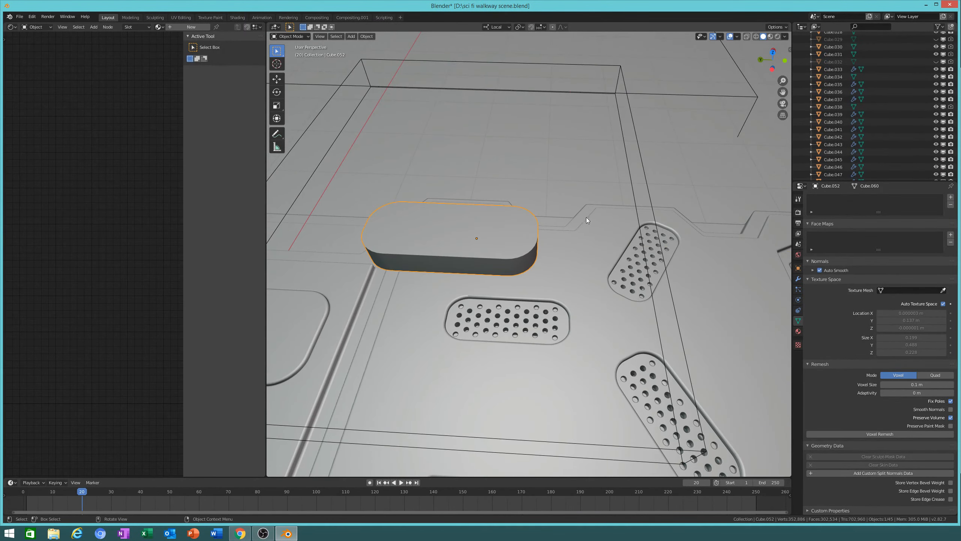
Step: Sink the insert 5.53 m down into the plate and switch to Top view
middle_click_drag(586, 217, 600, 219)
key("g")
key("z")
left_click(636, 320)
scroll(637, 320, "up", 6)
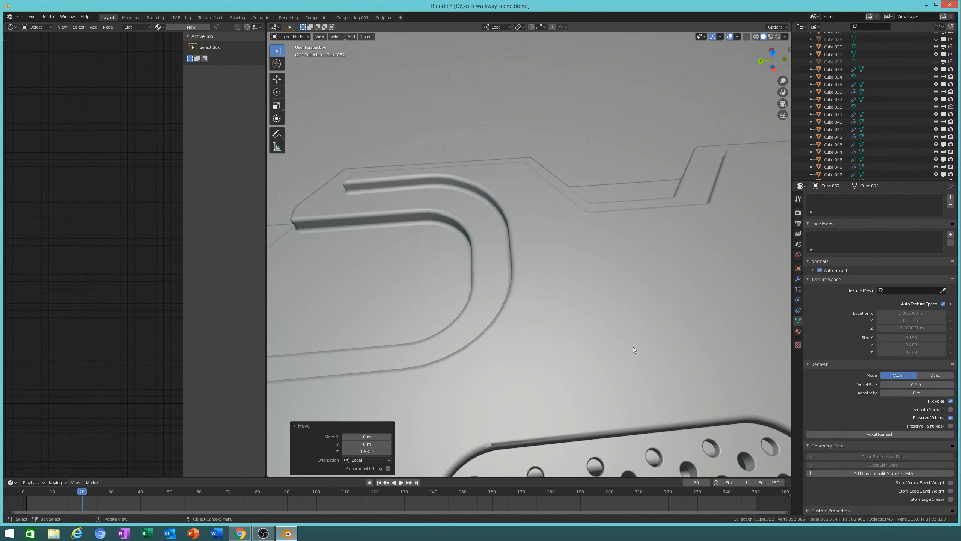
scroll(677, 262, "down", 3)
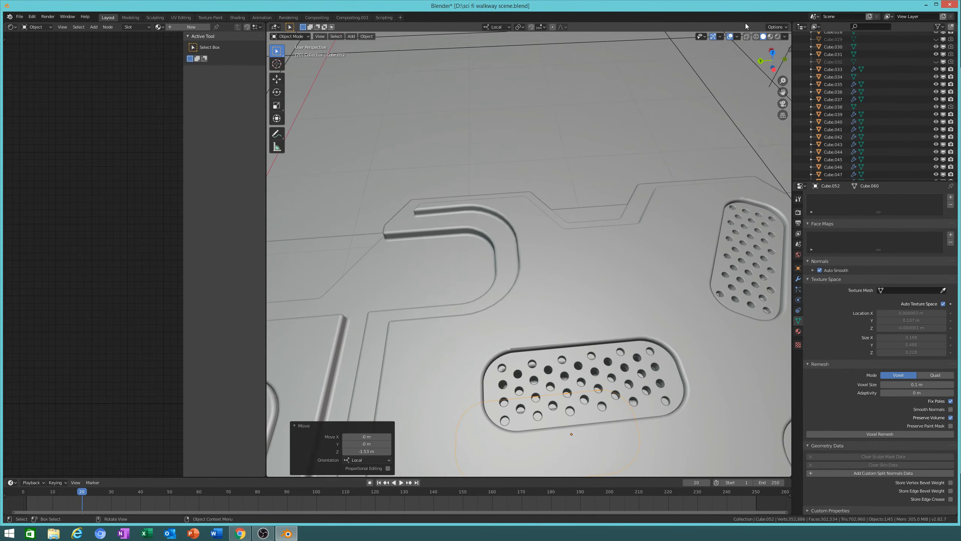
middle_click_drag(645, 204, 650, 223)
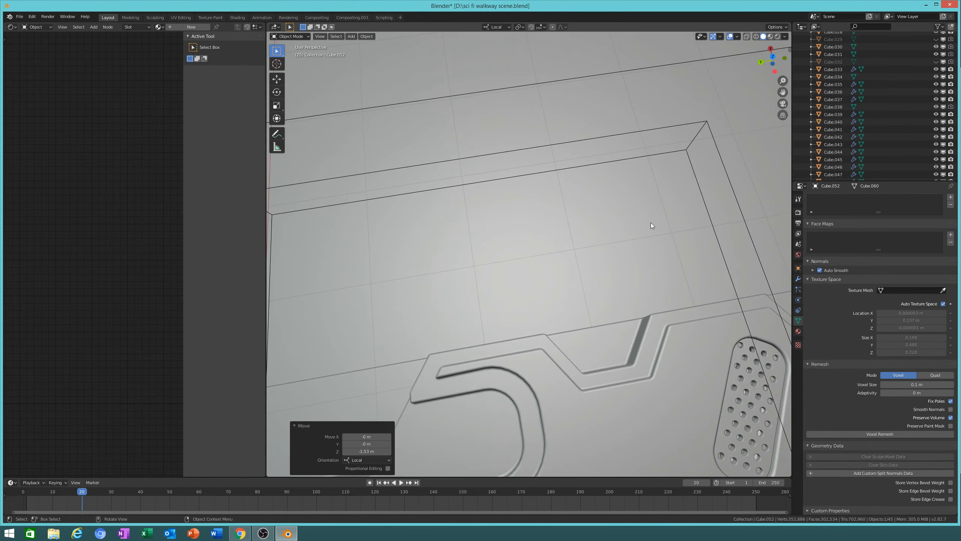
key("KP_7")
middle_click_drag(430, 216, 766, 257, "shift")
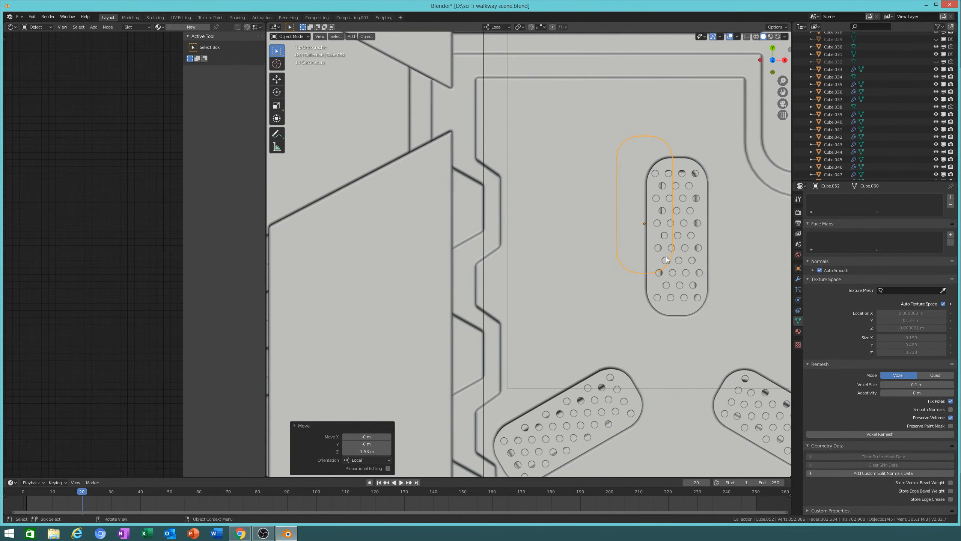
Step: In wireframe, shrink the insert to about two-thirds and lengthen it along Y to fill the pad
left_click(757, 36)
key("g")
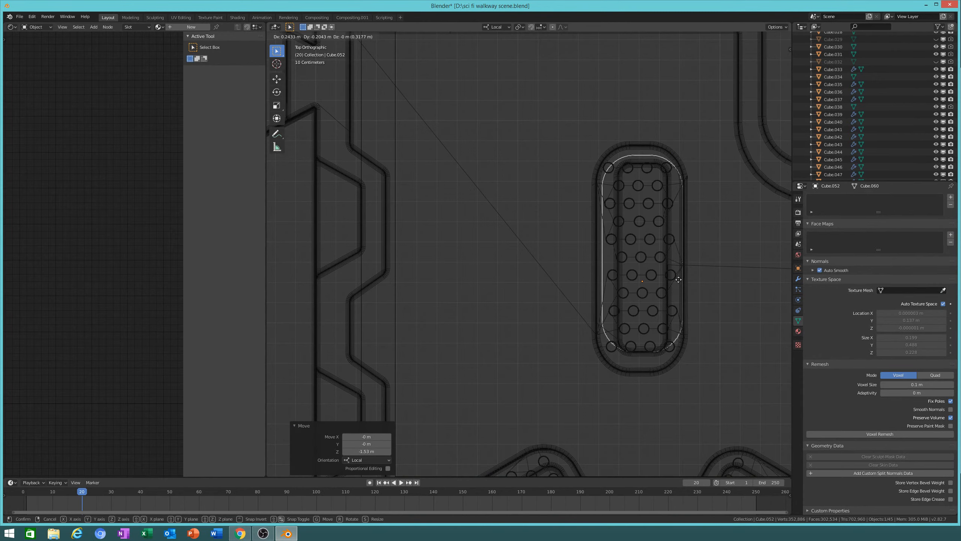
key("Escape")
key("s")
left_click(712, 305)
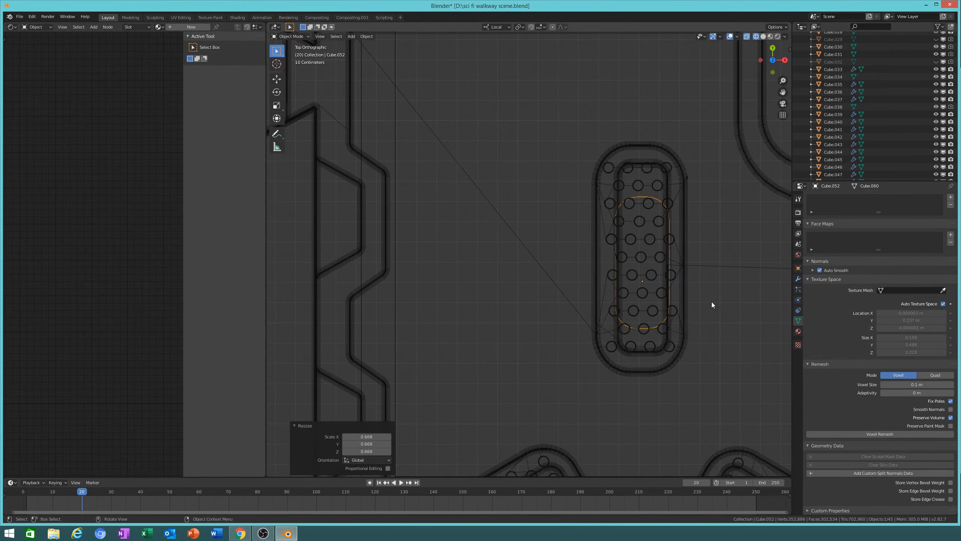
key("s")
key("y")
key("y")
left_click(731, 355)
key("g")
key("x")
key("x")
key("y")
left_click(730, 358)
scroll(717, 357, "down", 4)
middle_click_drag(701, 356, 650, 276, "shift")
scroll(632, 281, "up", 3)
Step: Duplicate the insert, rotate it about Z, and place it in the lower-right pad
key("shift+d")
key("Escape")
key("r")
key("z")
left_click(503, 197)
key("g")
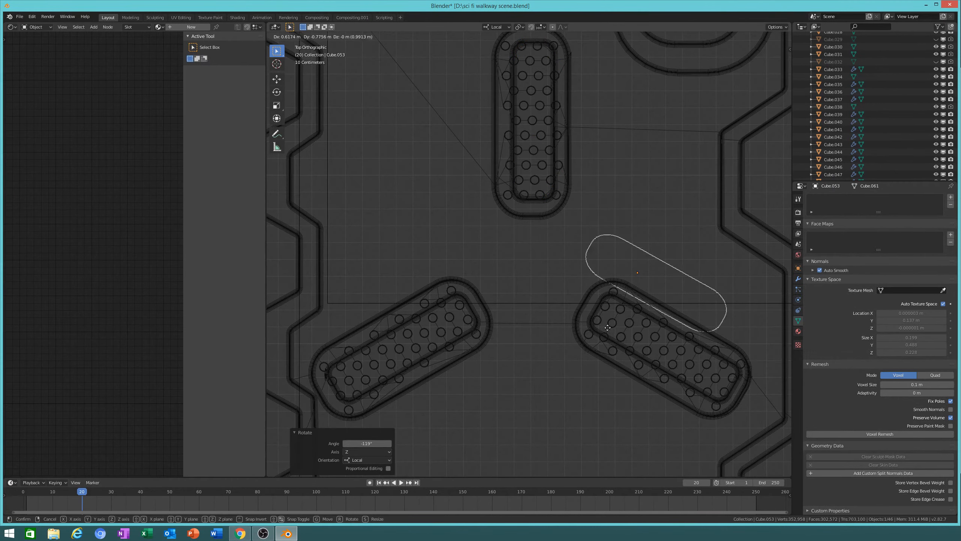
left_click(615, 391)
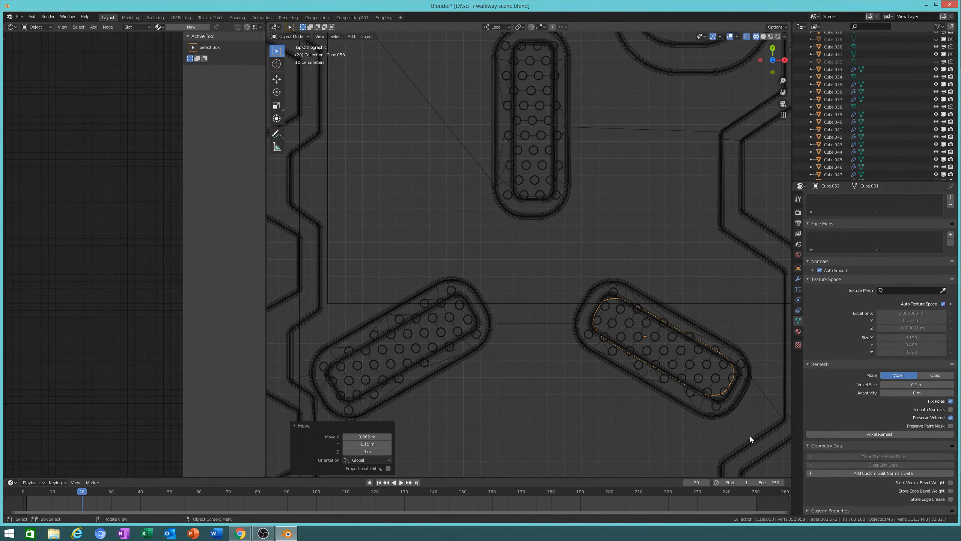
key("r")
left_click(779, 447)
middle_click_drag(641, 365, 620, 345, "shift")
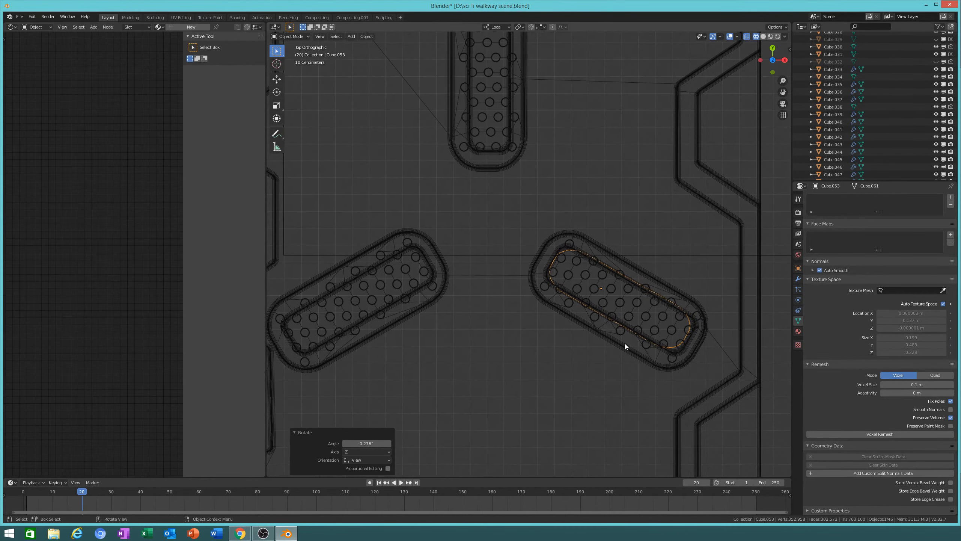
Step: Duplicate the second insert, rotate it, and place it over the left perforated pad
key("shift+d")
right_click(497, 313)
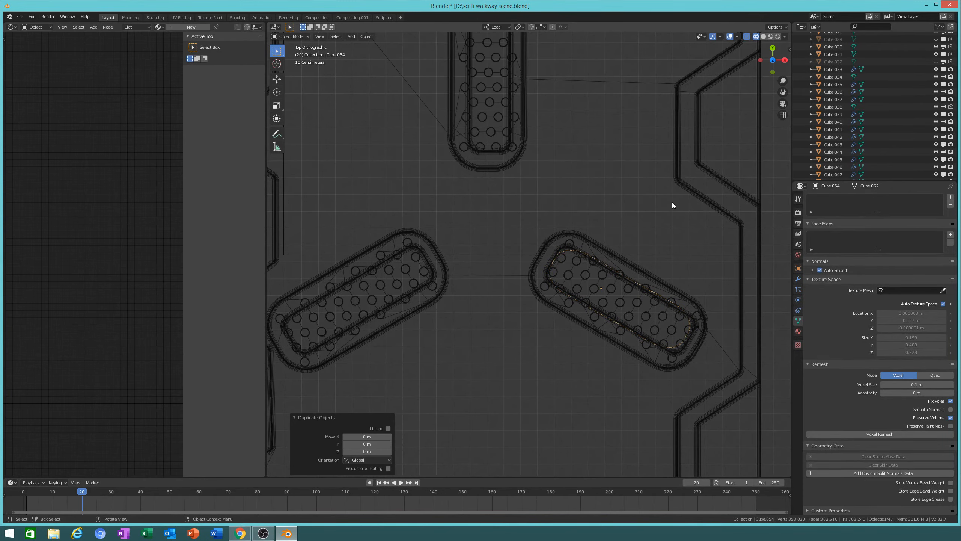
key("r")
left_click(701, 384)
key("g")
left_click(463, 378)
key("r")
key("z")
key("z")
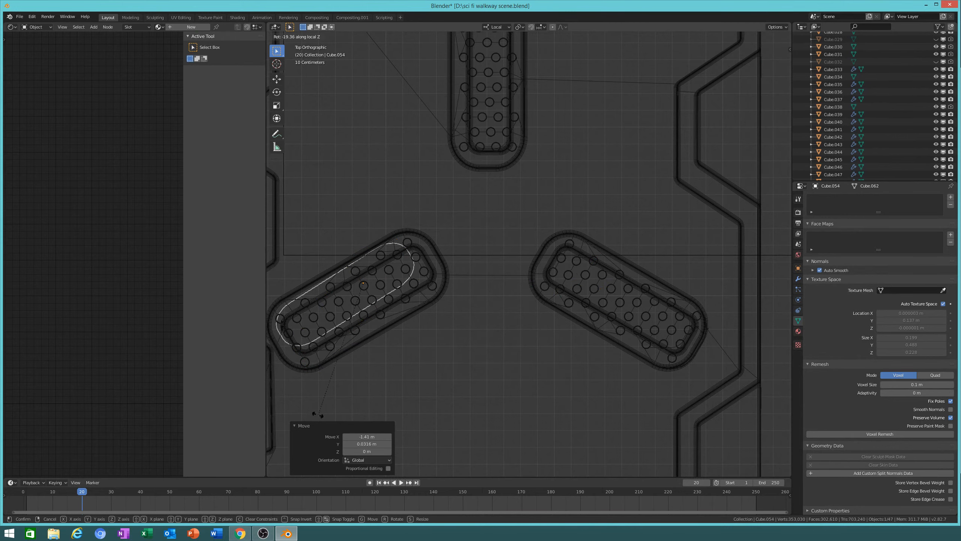
left_click(318, 415)
Step: Nudge the third insert into the left pad's centre and fine-tune its Z rotation
key("g")
left_click(332, 418)
key("r")
key("z")
key("z")
left_click(744, 412)
key("g")
key("z")
key("z")
key("Escape")
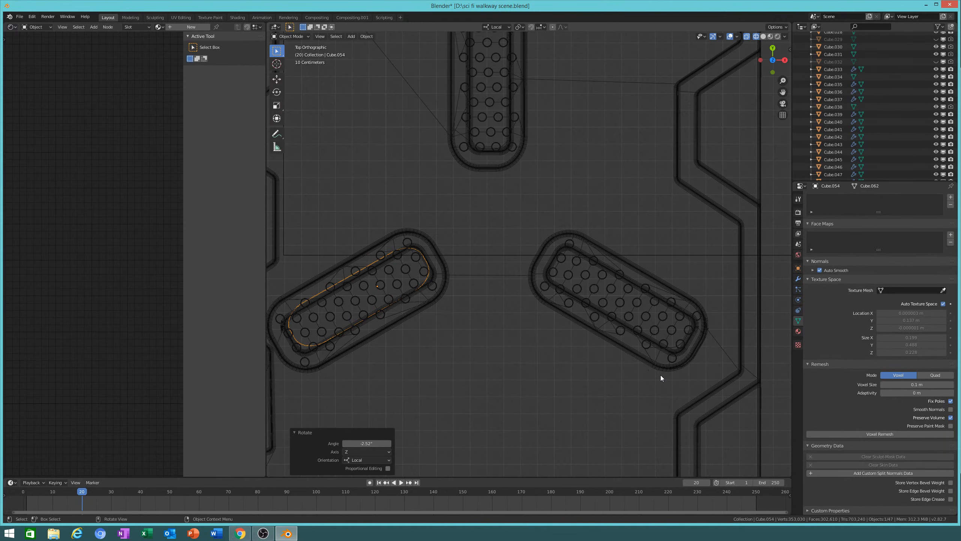
key("g")
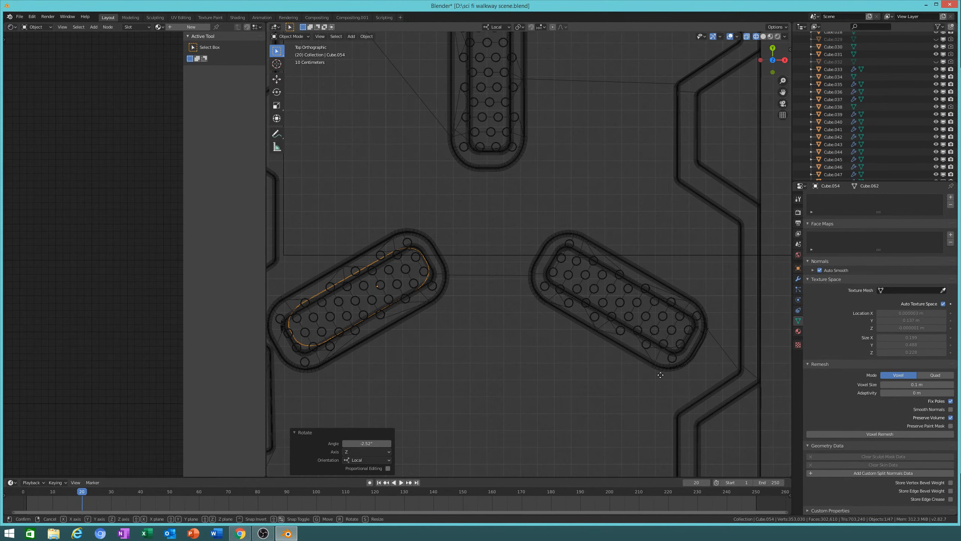
left_click(660, 375)
key("r")
key("z")
key("z")
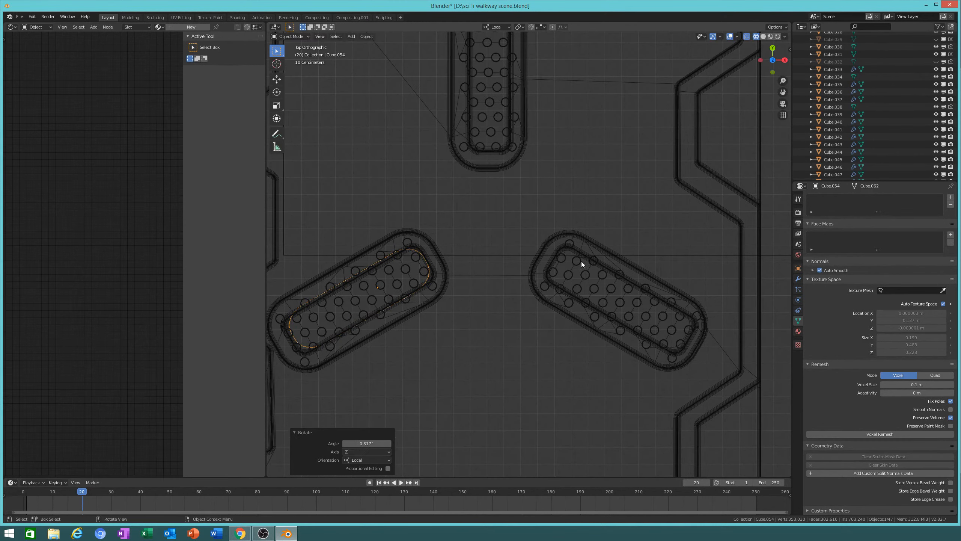
left_click(571, 253, "shift")
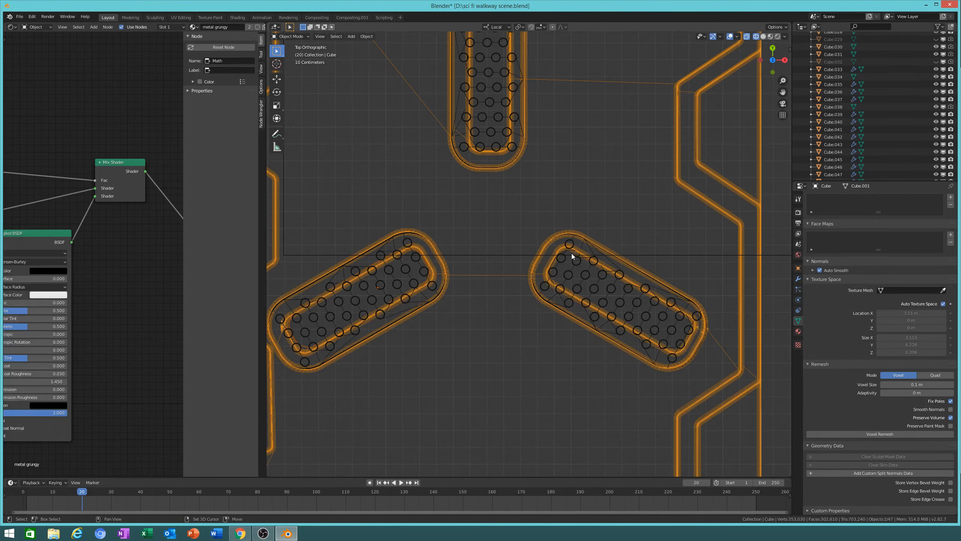
Step: Select the three pill inserts and join them into one object with Ctrl+J
left_click(599, 284)
middle_click_drag(599, 284, 580, 236)
scroll(581, 236, "up", 6)
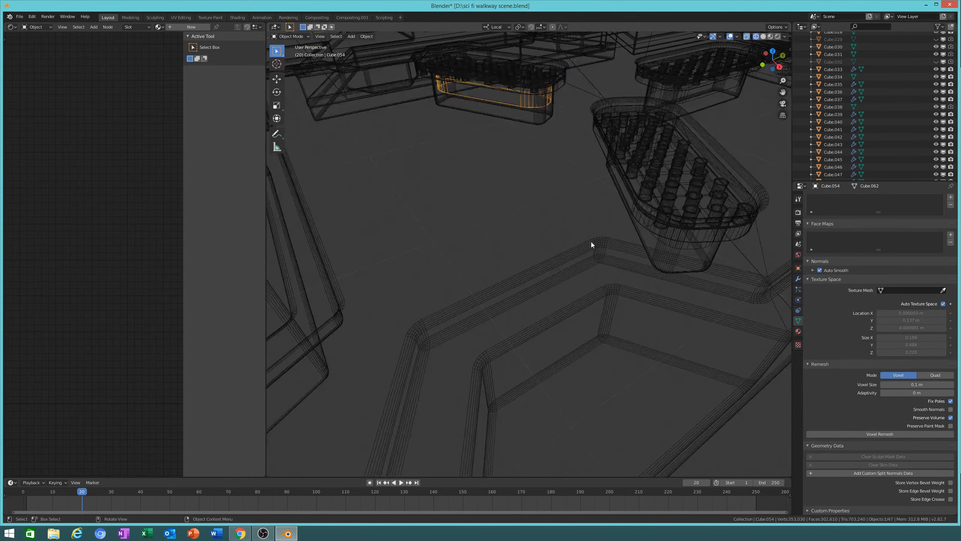
left_click(670, 131, "shift")
middle_click_drag(683, 142, 537, 307, "shift")
scroll(536, 307, "up", 3)
left_click(461, 307, "shift")
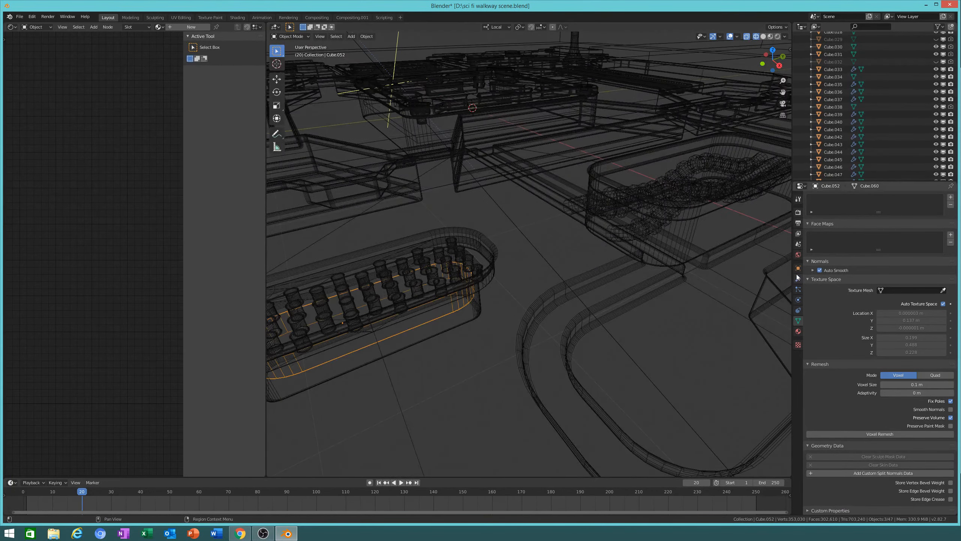
key("ctrl+j")
Step: Give the joined inserts a new material with a pure red Emission surface
left_click(798, 331)
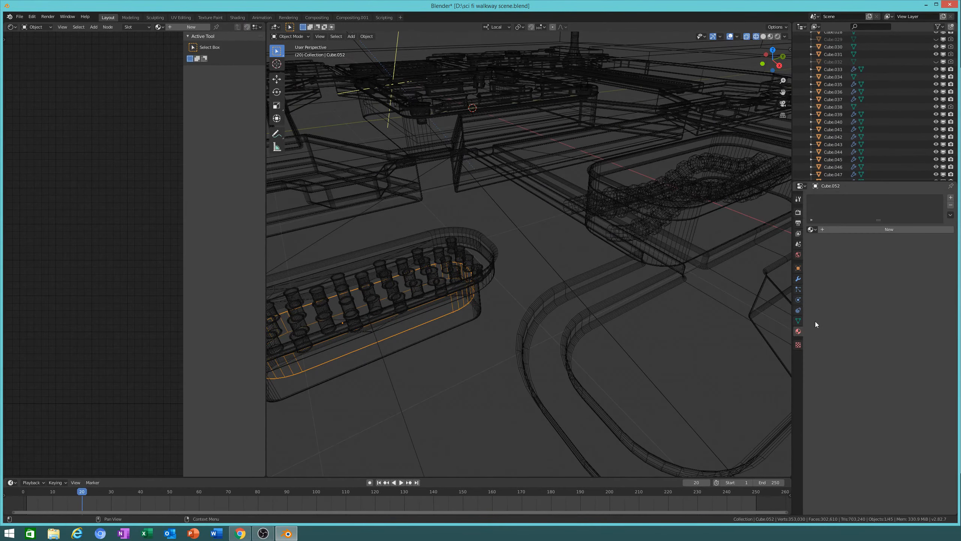
left_click(862, 230)
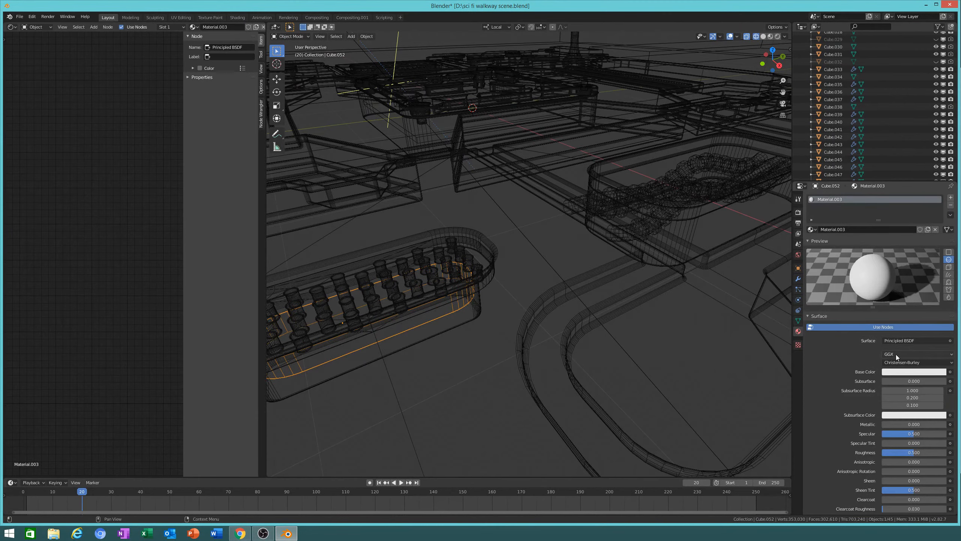
left_click(895, 341)
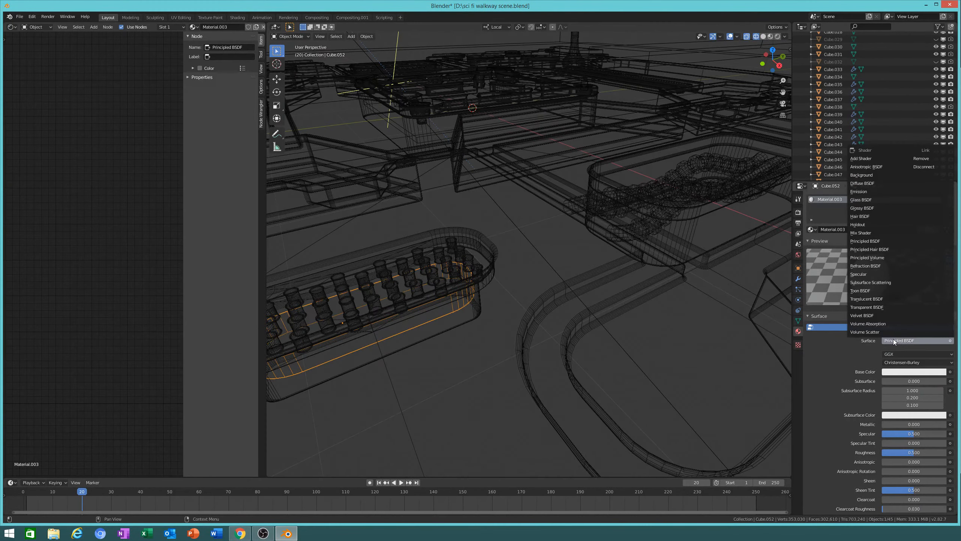
left_click(859, 192)
left_click(914, 354)
left_click_drag(914, 281, 908, 303)
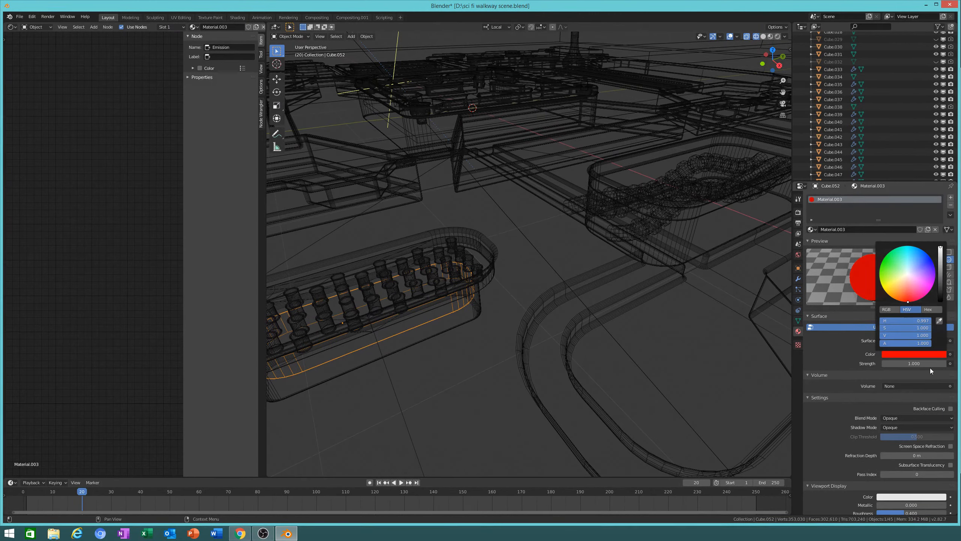
Step: Raise the emission strength to 6.7 and view the glowing walkway in Rendered shading
mouse_move(925, 364)
left_mouse_down()
mouse_move(960, 364)
mouse_move(912, 364)
left_mouse_up()
scroll(534, 253, "down", 8)
middle_click_drag(534, 253, 557, 269)
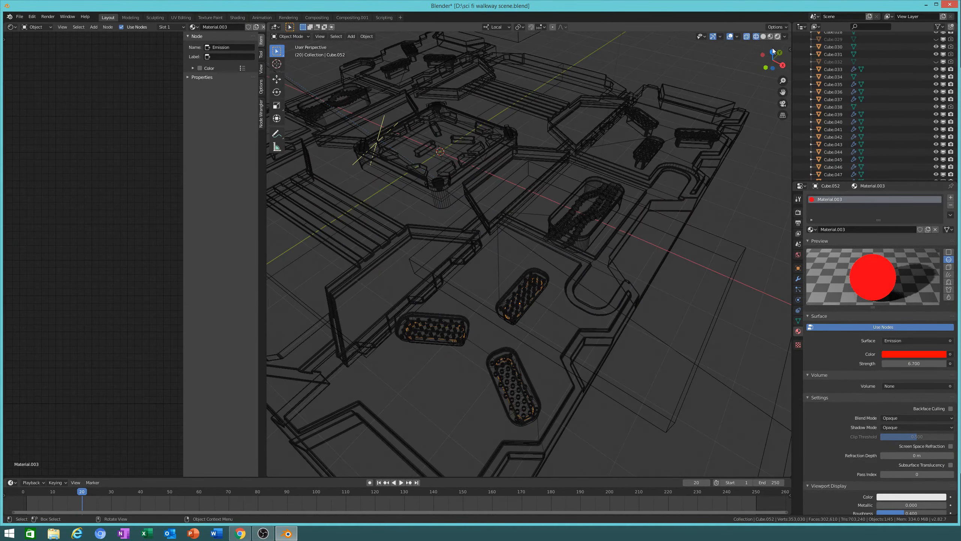
key("shift+z")
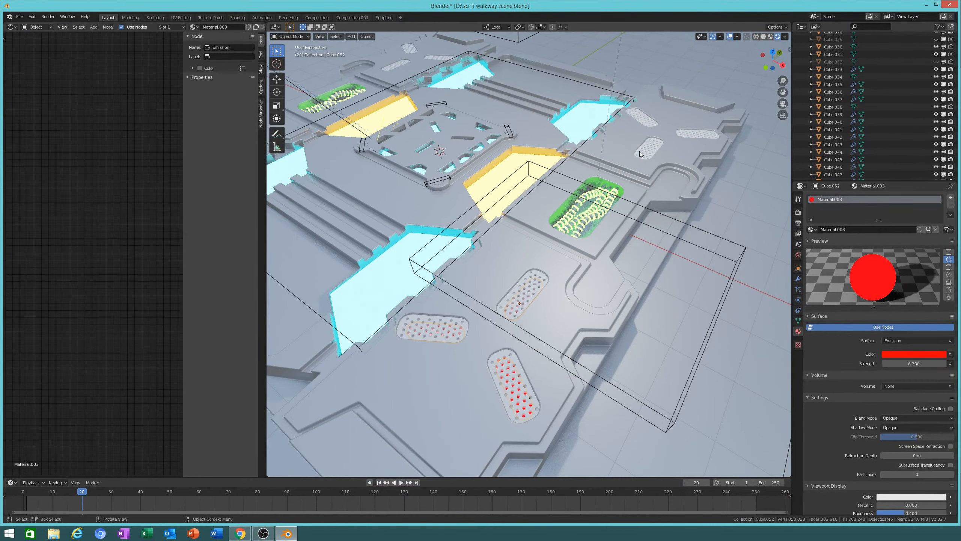
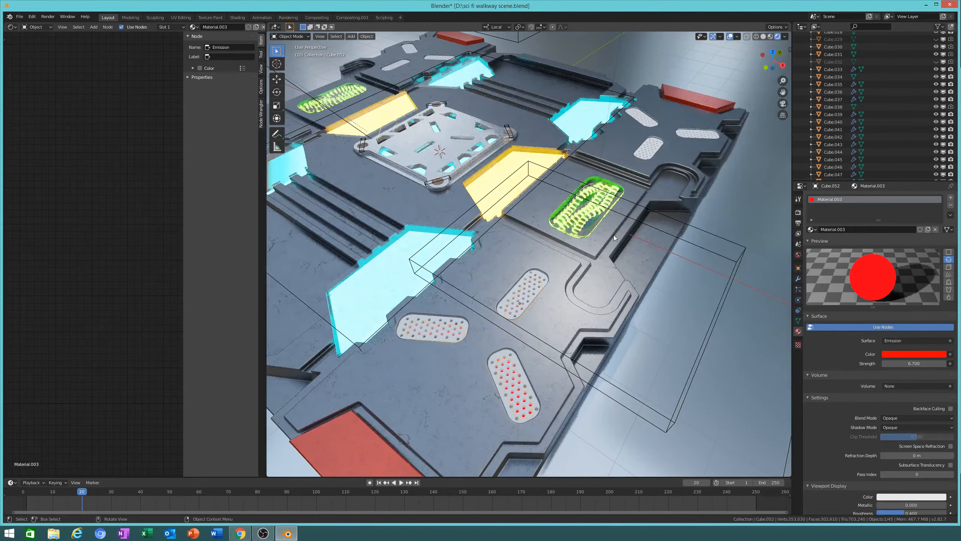
Step: Enable Bloom in the Render Properties so the glowing parts bloom
middle_click_drag(614, 235, 621, 235)
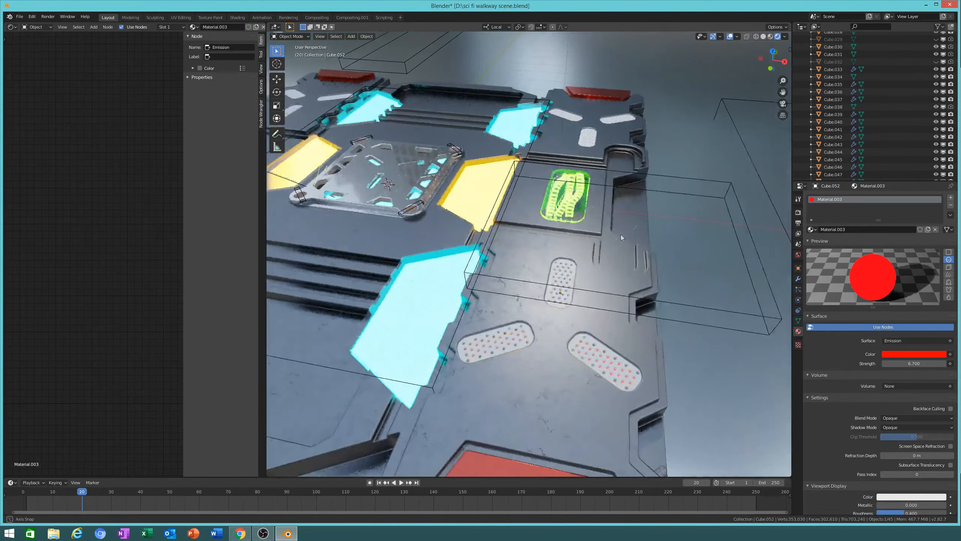
scroll(643, 303, "up", 2)
middle_click_drag(643, 332, 652, 343)
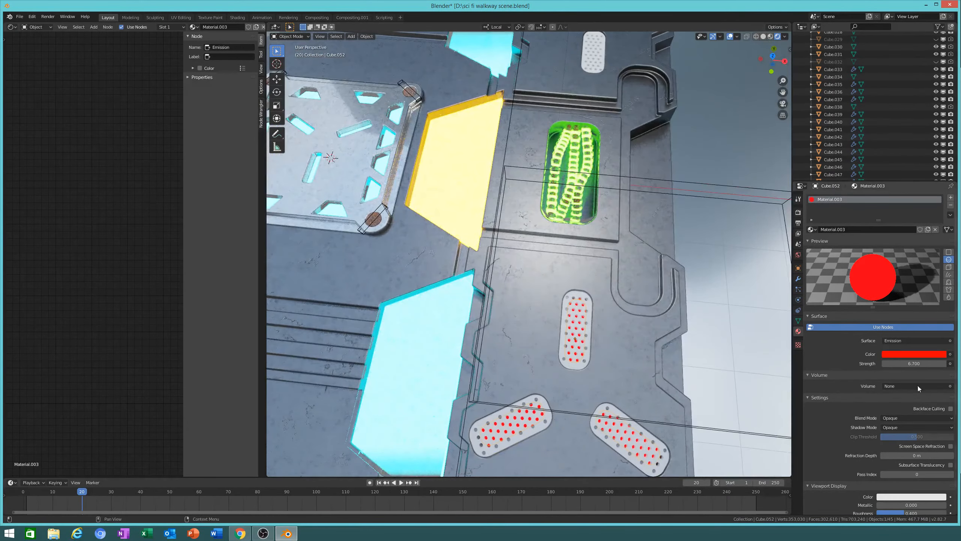
left_click(798, 213)
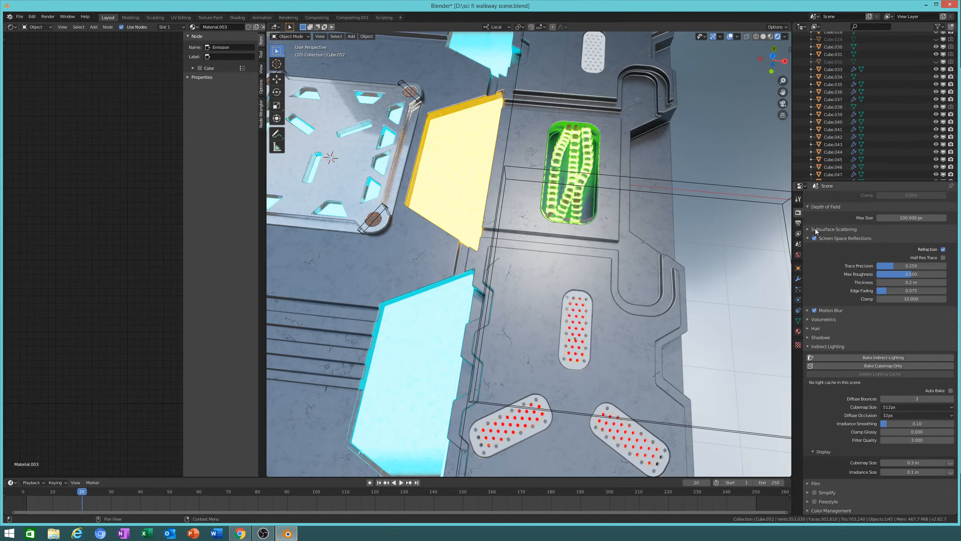
scroll(816, 231, "up", 8)
left_click(815, 303)
middle_click_drag(679, 307, 736, 284)
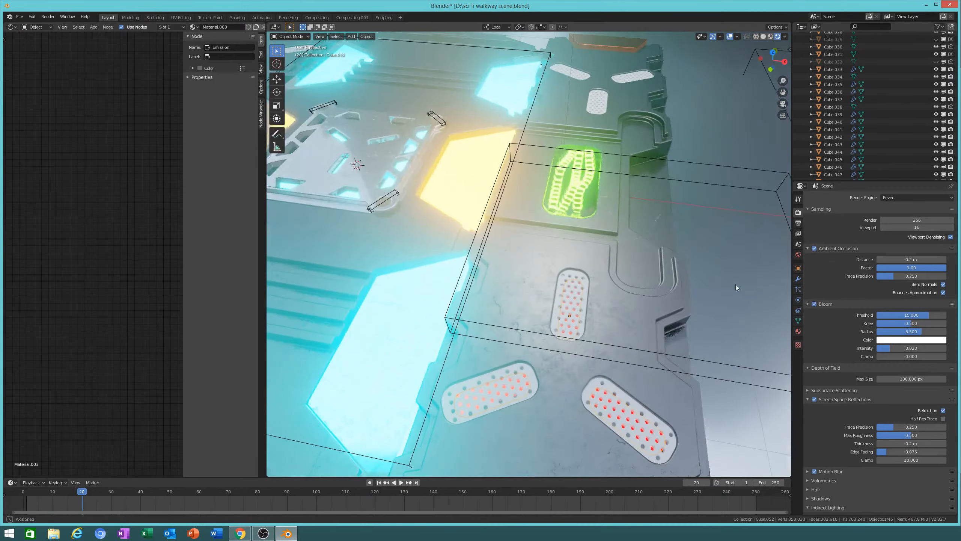
Step: Change the pads' emission colour to green with strength 200
left_click(798, 330)
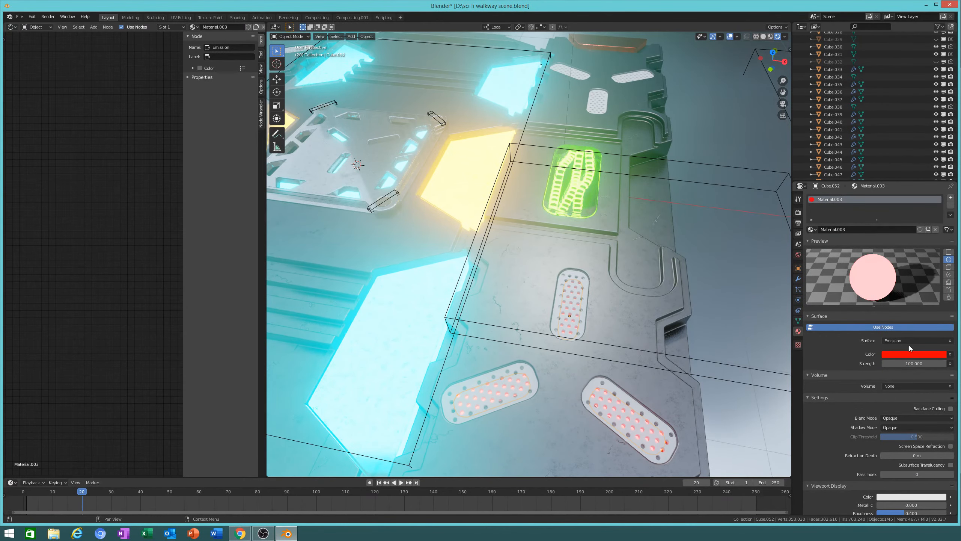
left_click(910, 354)
left_click(880, 266)
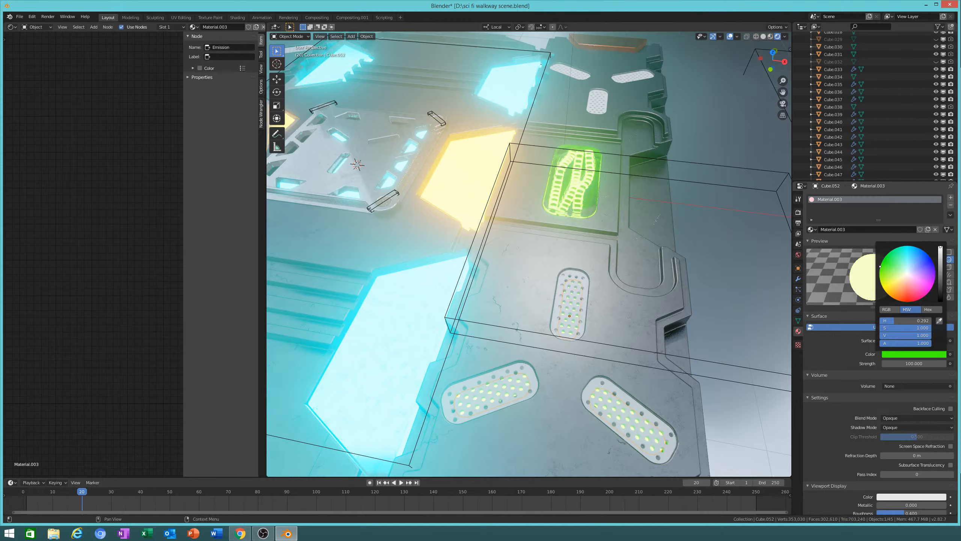
mouse_move(880, 266)
left_mouse_down()
mouse_move(904, 302)
mouse_move(934, 266)
mouse_move(908, 246)
mouse_move(888, 253)
left_mouse_up()
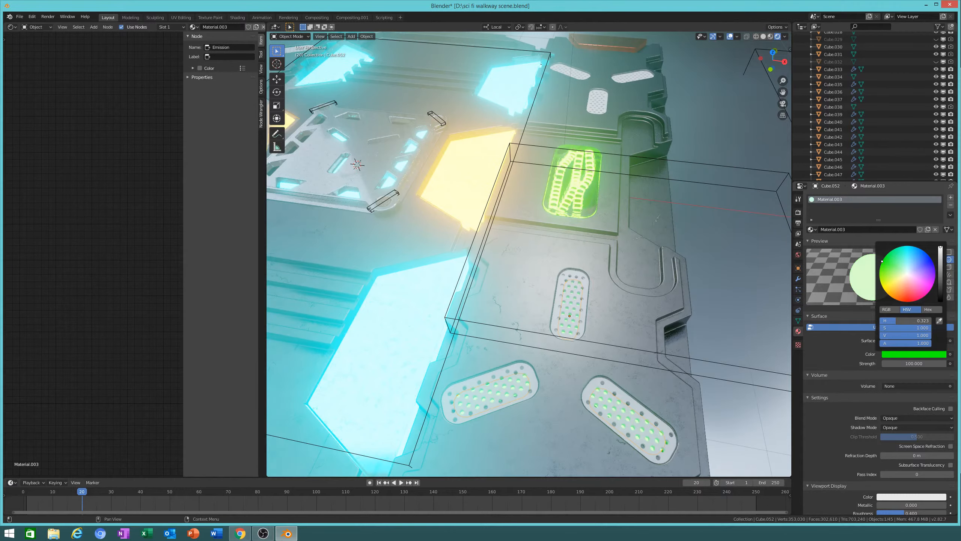
left_click(919, 365)
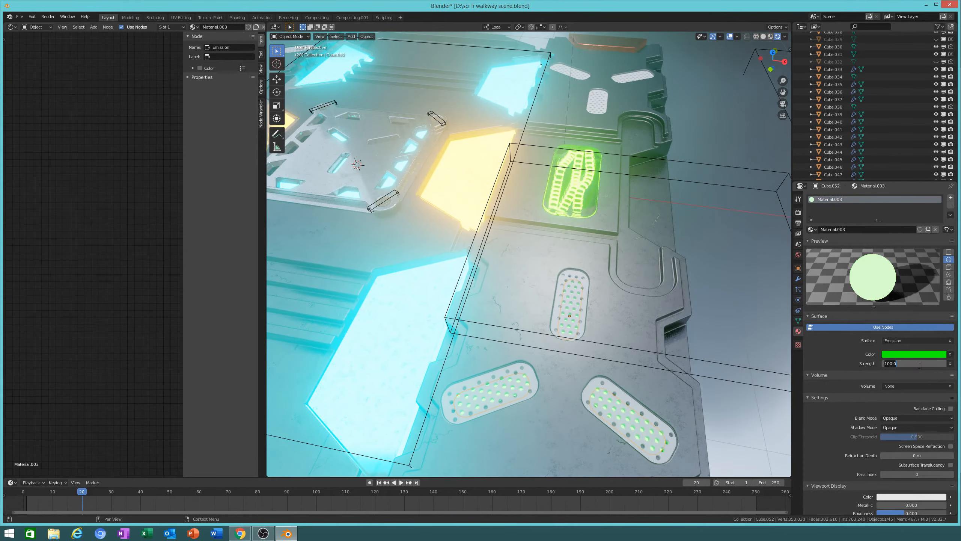
key("ctrl+a")
type("200")
key("Return")
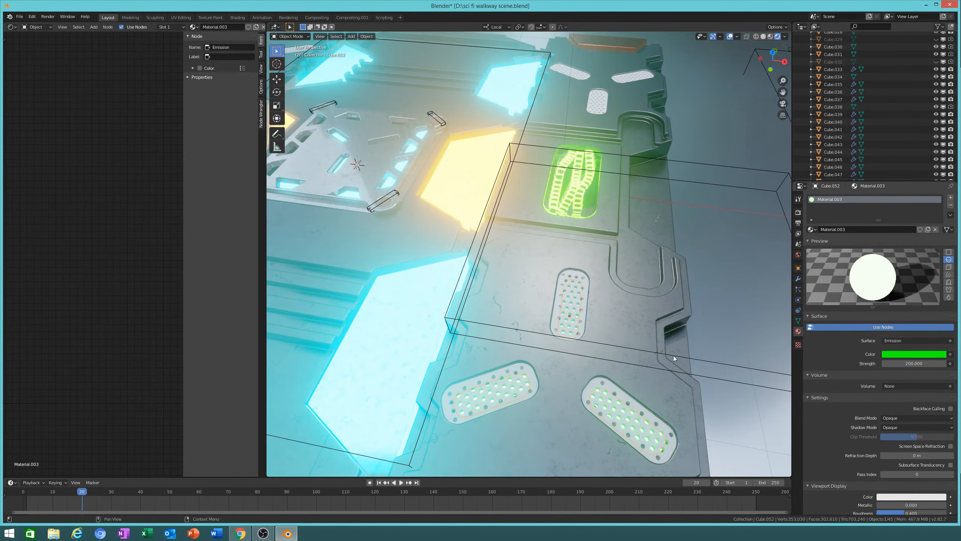
Step: Switch the viewport to solid shading and orbit to a low angle
mouse_move(665, 345)
middle_mouse_down()
mouse_move(679, 289)
mouse_move(689, 305)
mouse_move(676, 360)
mouse_move(568, 307)
mouse_move(519, 298)
mouse_move(505, 263)
mouse_move(591, 343)
mouse_move(595, 366)
middle_mouse_up()
left_click(763, 36)
mouse_move(672, 356)
middle_mouse_down()
mouse_move(655, 332)
mouse_move(565, 315)
middle_mouse_up()
Step: Add a Mirror modifier to Cube.052 with Cube.017 as mirror object and apply it
middle_click_drag(709, 361, 578, 362)
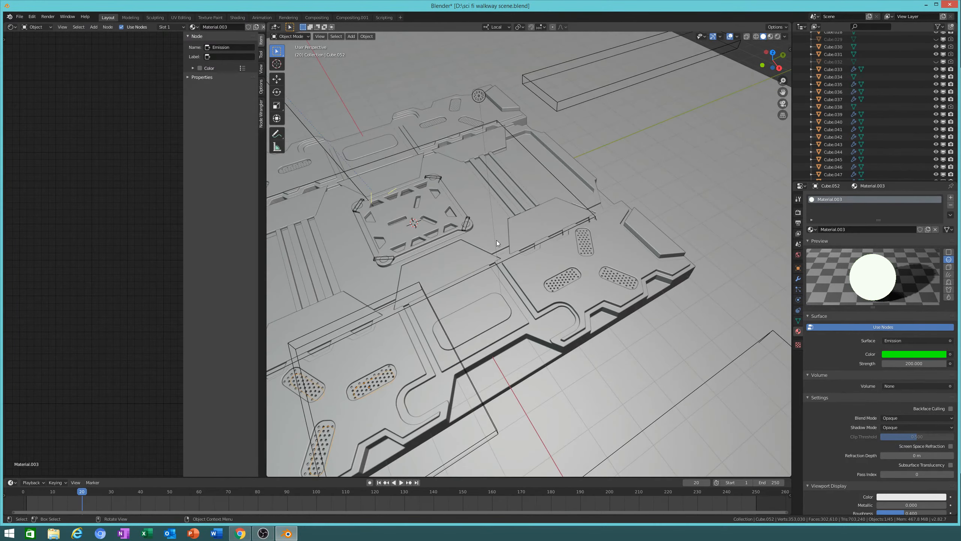
mouse_move(779, 262)
middle_mouse_down()
mouse_move(785, 273)
mouse_move(789, 261)
mouse_move(782, 270)
middle_mouse_up()
left_click(798, 279)
left_click(879, 197)
left_click(813, 277)
left_click(945, 274)
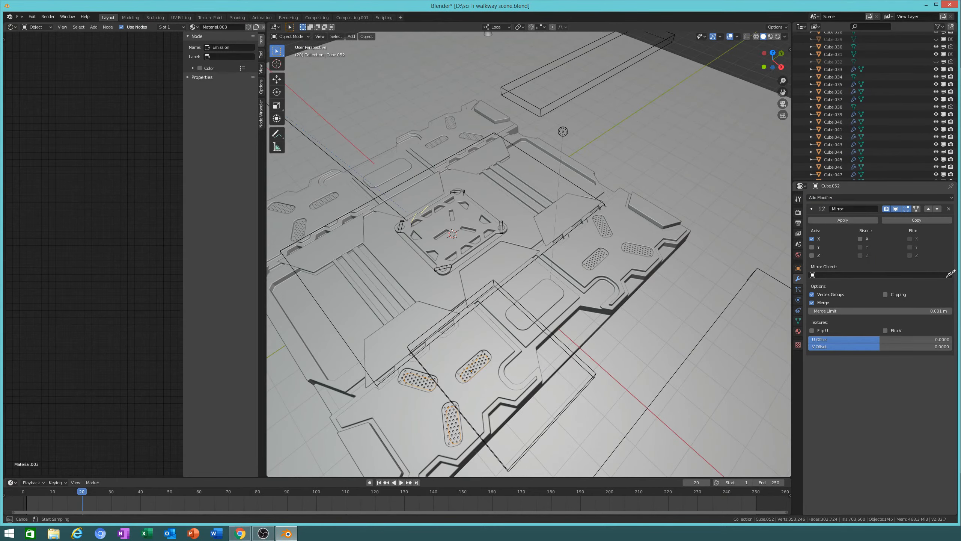
left_click(450, 282)
middle_click_drag(455, 294, 690, 289)
left_click(828, 222)
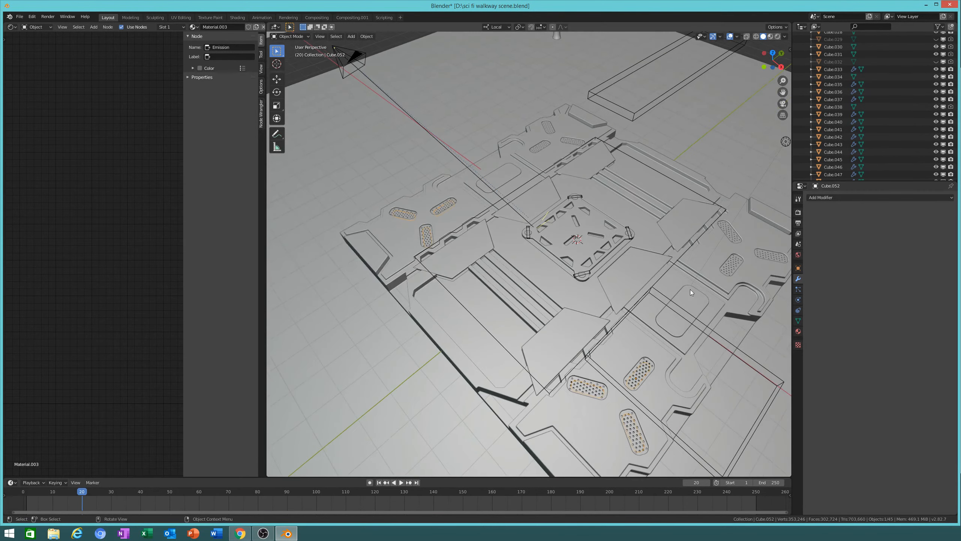
Step: Undo an aborted second mirror, then add and apply another Mirror modifier
left_click(869, 199)
left_click(817, 267)
left_click(949, 275)
key("Escape")
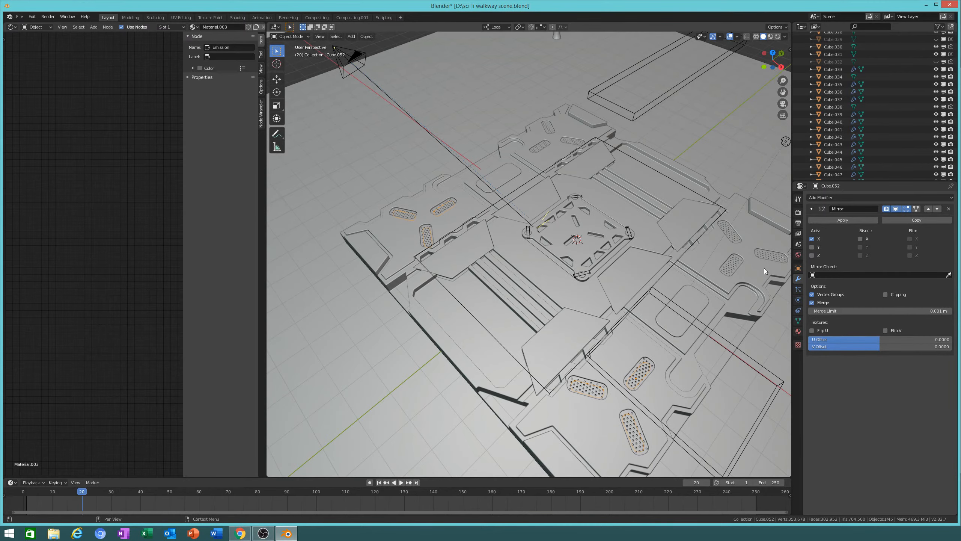
key("ctrl+z")
key("ctrl+j")
middle_click_drag(691, 263, 692, 280)
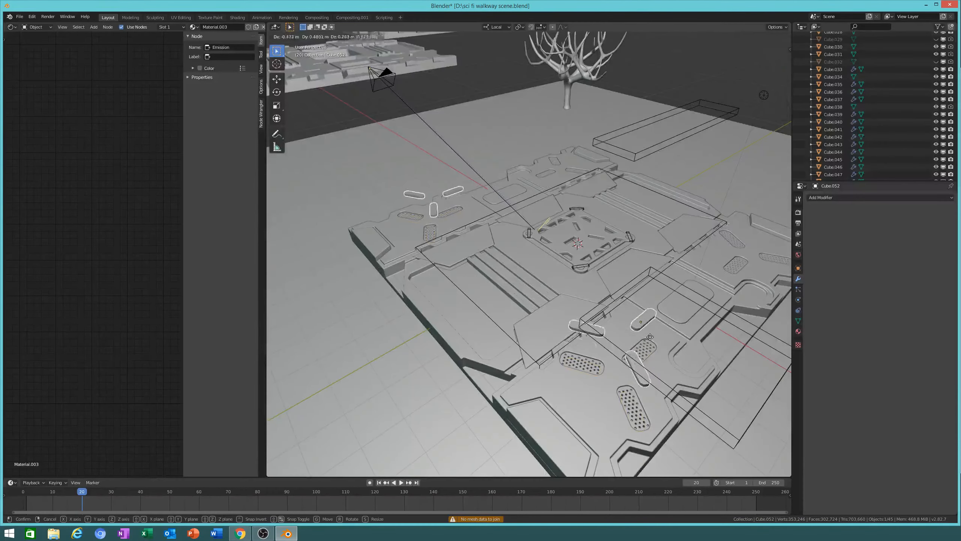
left_click(844, 199)
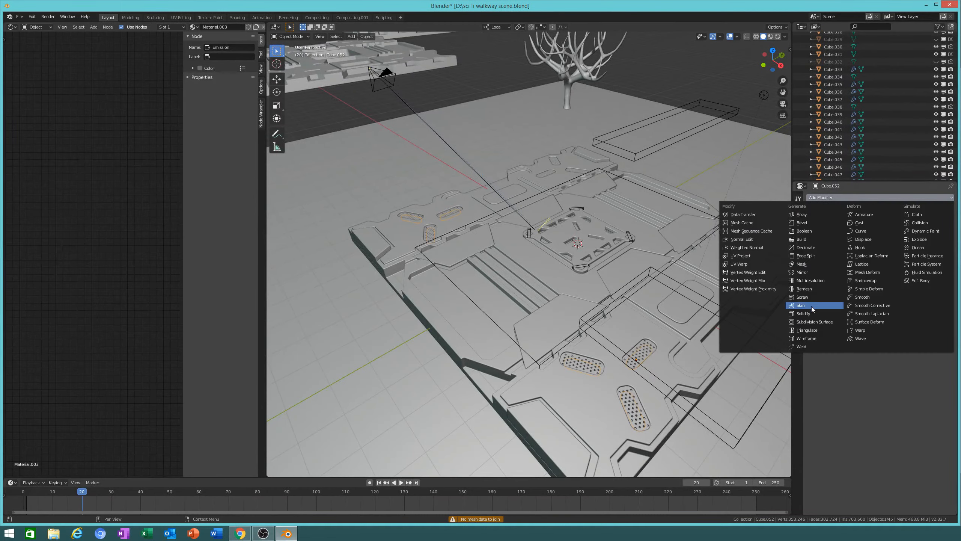
left_click(810, 272)
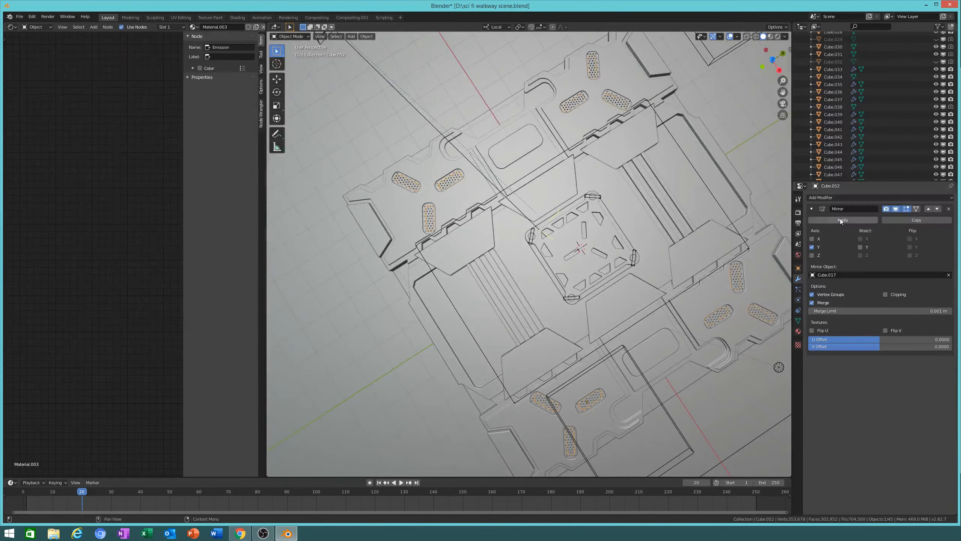
left_click(843, 220)
Step: Raise Cube.052 by 0.0448 m along Z
mouse_move(619, 318)
middle_mouse_down()
mouse_move(617, 291)
mouse_move(675, 314)
middle_mouse_up()
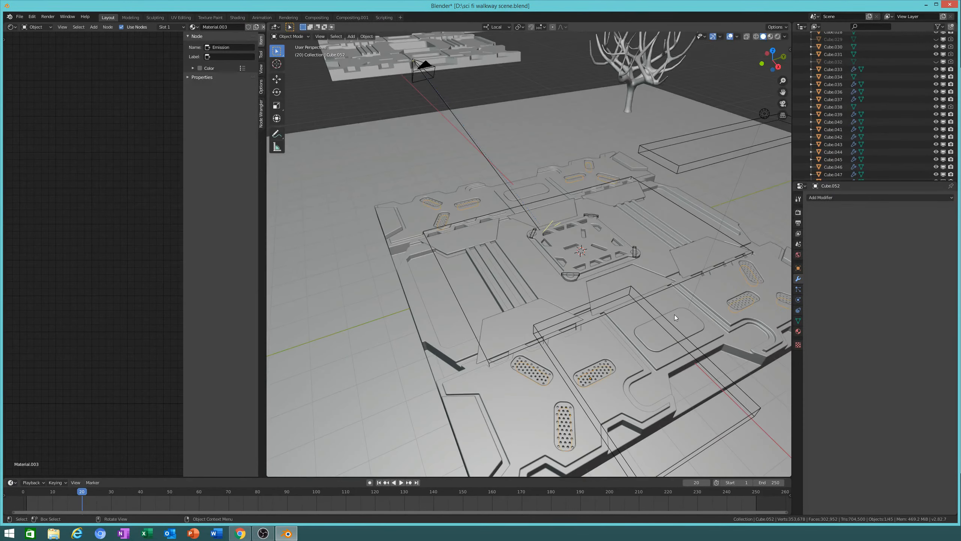
key("g")
key("z")
key("Return")
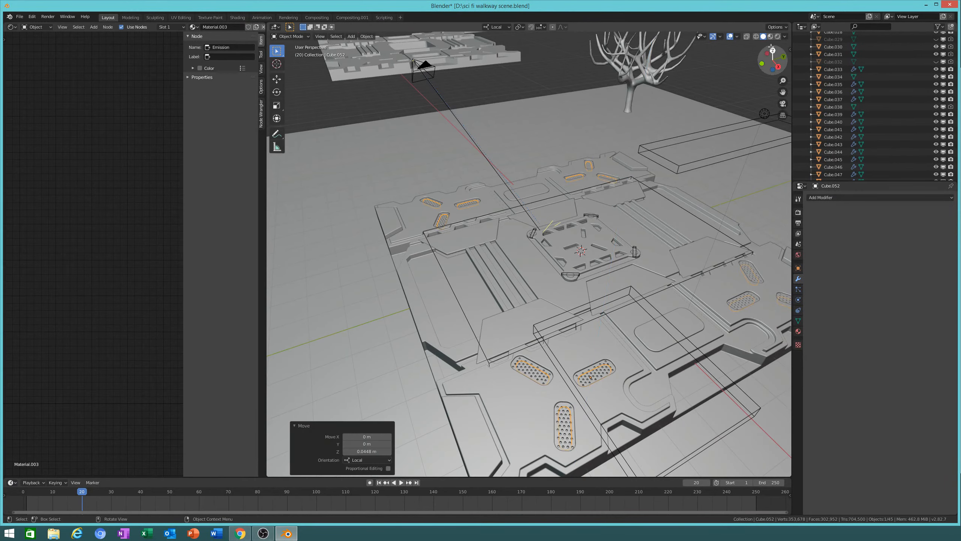
Step: Switch to rendered shading and orbit in toward the perforated pads
left_click(778, 36)
middle_click_drag(652, 261, 672, 285)
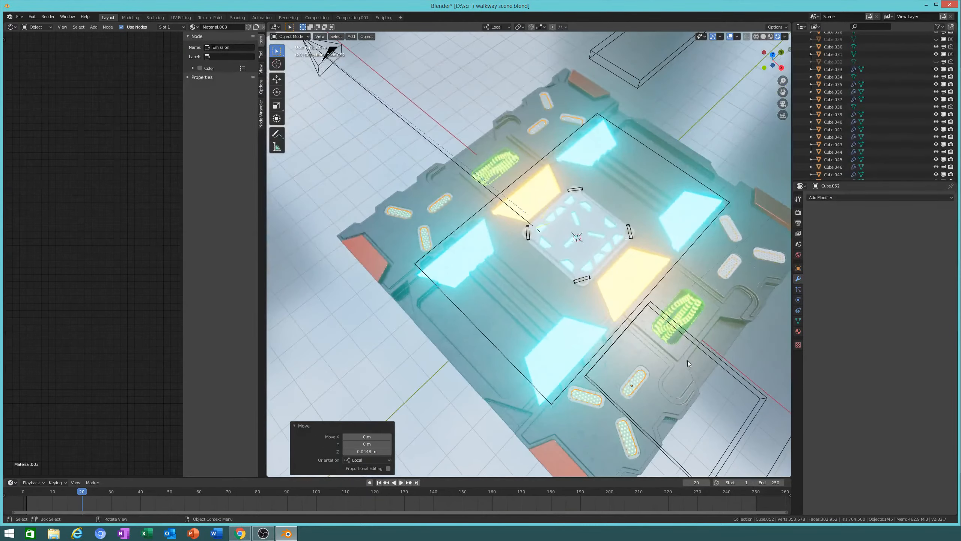
scroll(616, 343, "up", 5)
middle_click_drag(615, 344, 566, 276)
scroll(591, 254, "up", 4)
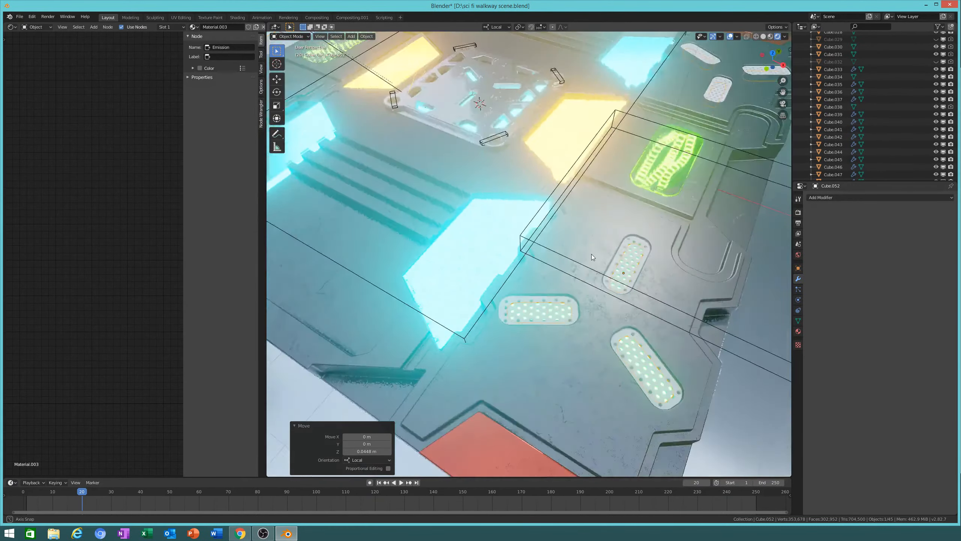
middle_click_drag(647, 280, 621, 318)
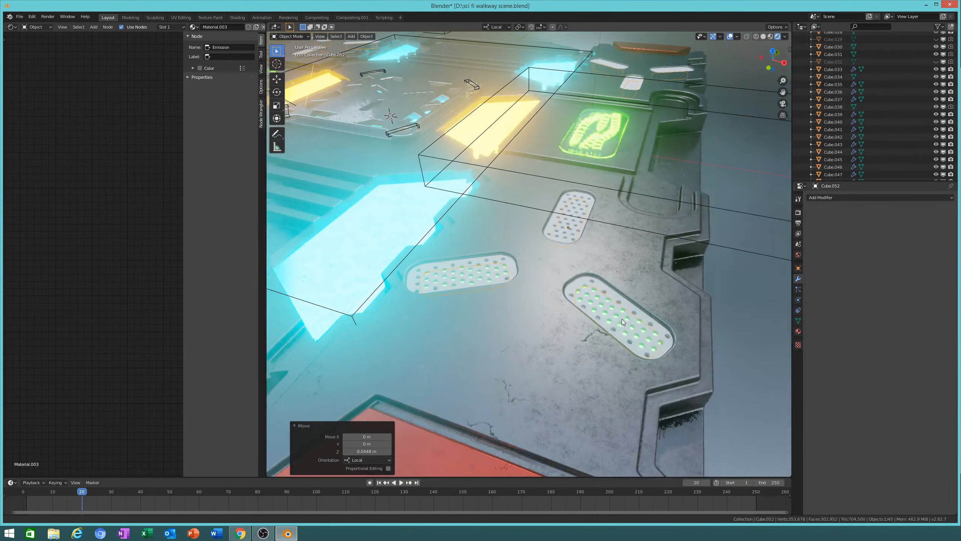
Step: Test the pads' emission strength at 1000 and then 100000
left_click(798, 332)
left_click(917, 363)
type("1000")
key("Return")
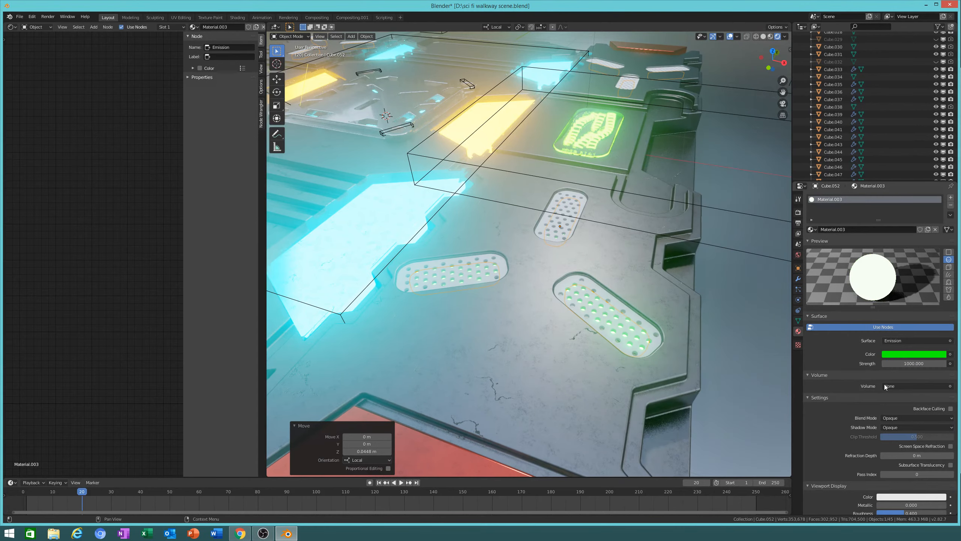
middle_click_drag(602, 303, 755, 352)
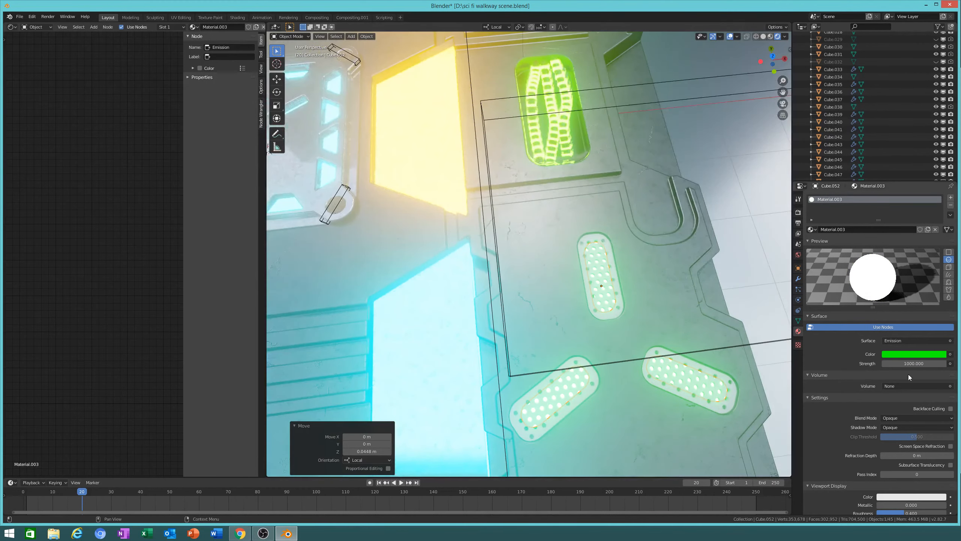
left_click(908, 363)
type("100000")
key("Return")
Step: Settle the emission strength at 500
middle_click_drag(657, 318, 568, 289)
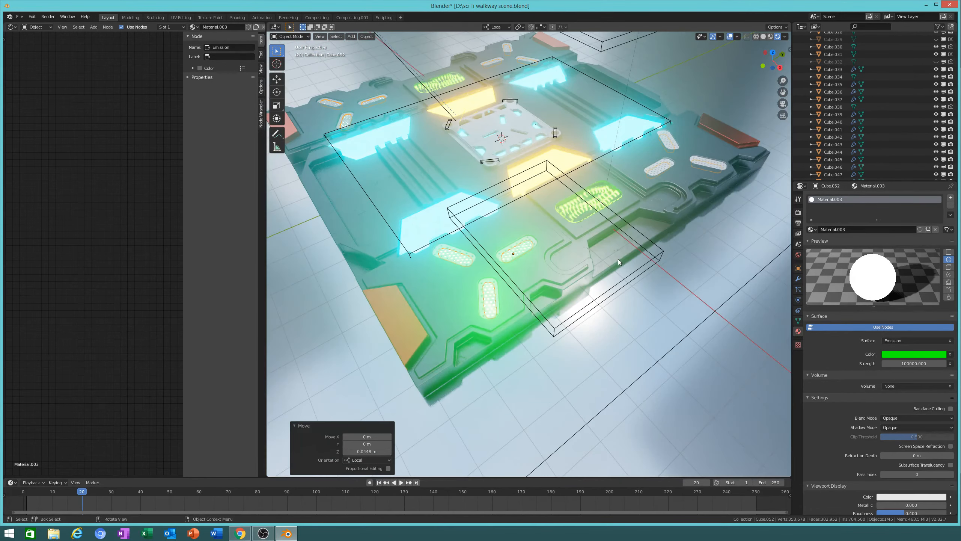
scroll(618, 259, "up", 5)
middle_click_drag(641, 290, 687, 269)
left_click(903, 363)
type("1")
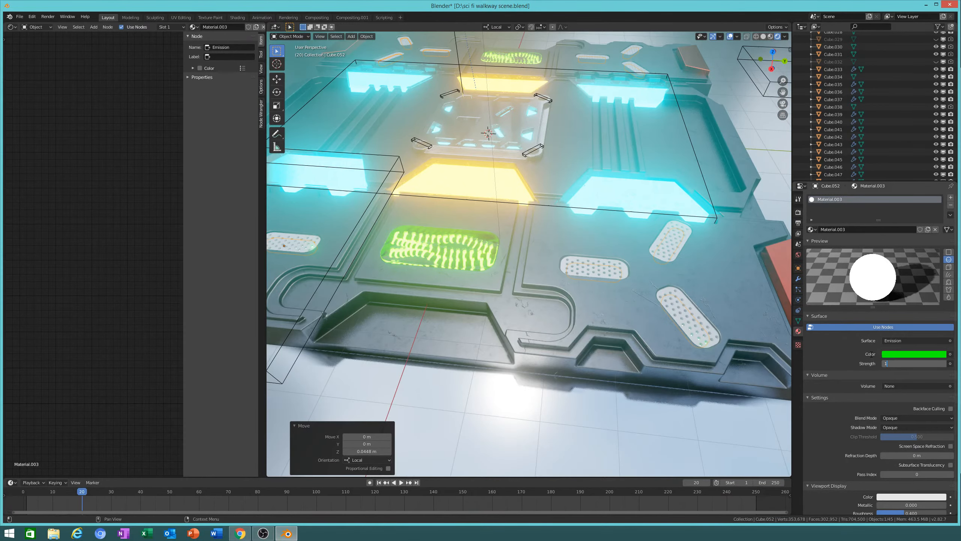
type("000.0500")
key("Return")
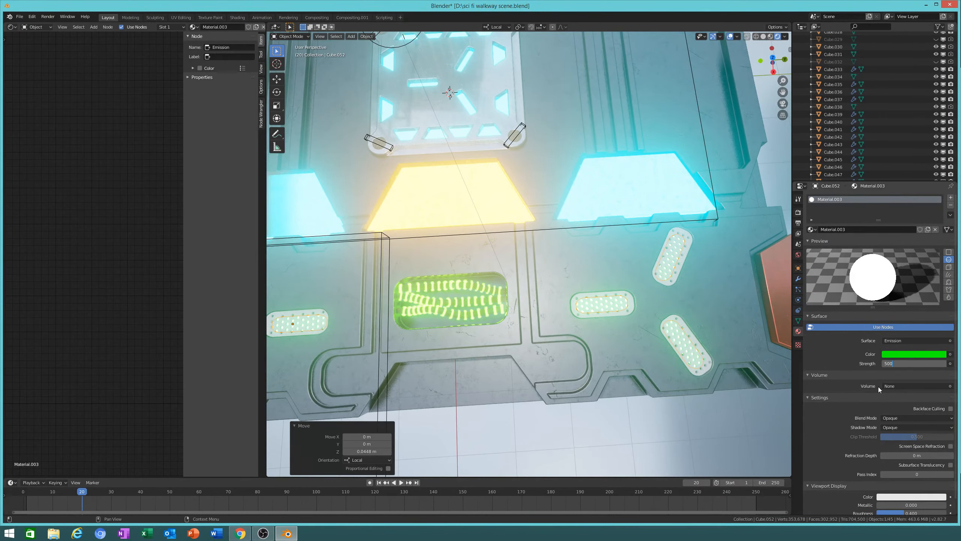
Step: Try orange and green, then set the emission colour to red and select the lower pad
left_click(912, 355)
left_click(900, 300)
left_click_drag(901, 301, 890, 296)
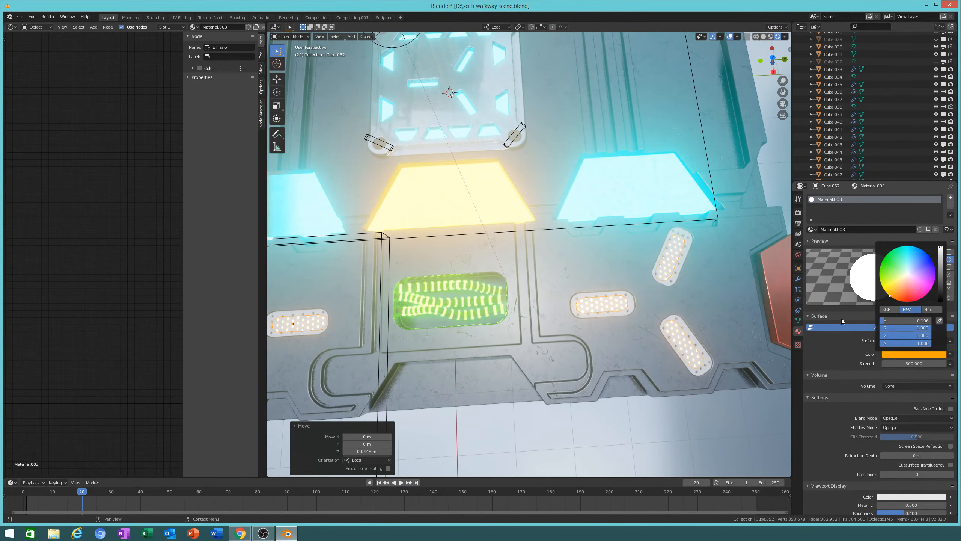
middle_click_drag(551, 373, 628, 351)
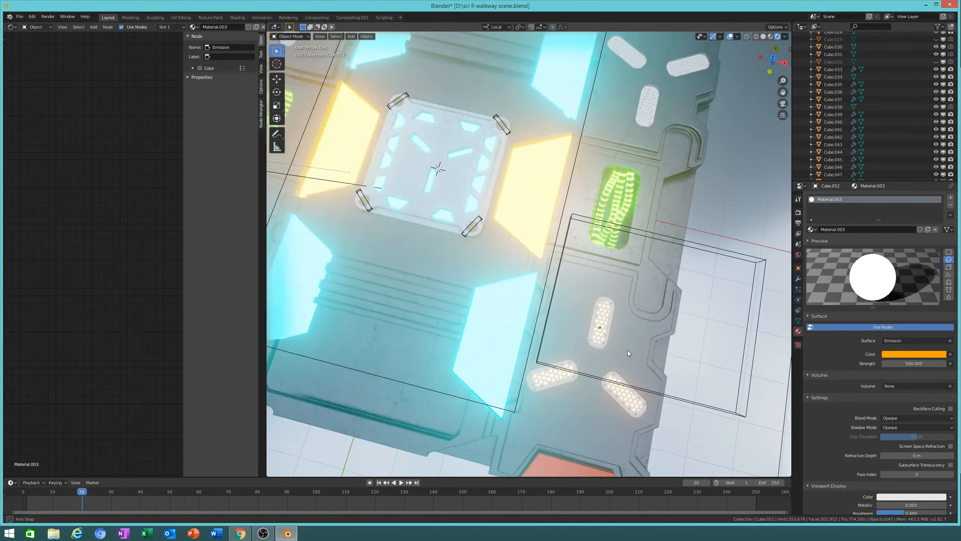
left_click(919, 356)
left_click_drag(890, 294, 884, 258)
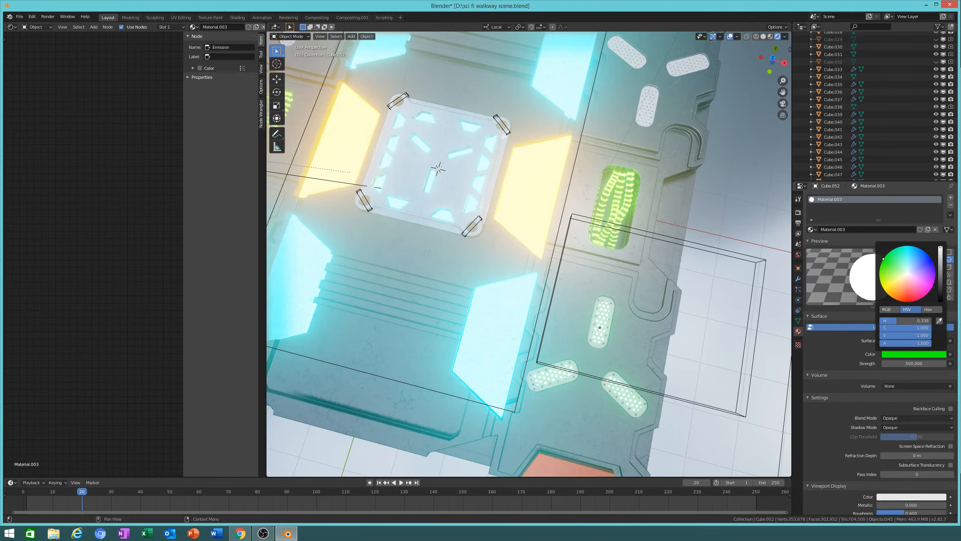
mouse_move(884, 259)
left_mouse_down()
mouse_move(929, 292)
mouse_move(907, 302)
left_mouse_up()
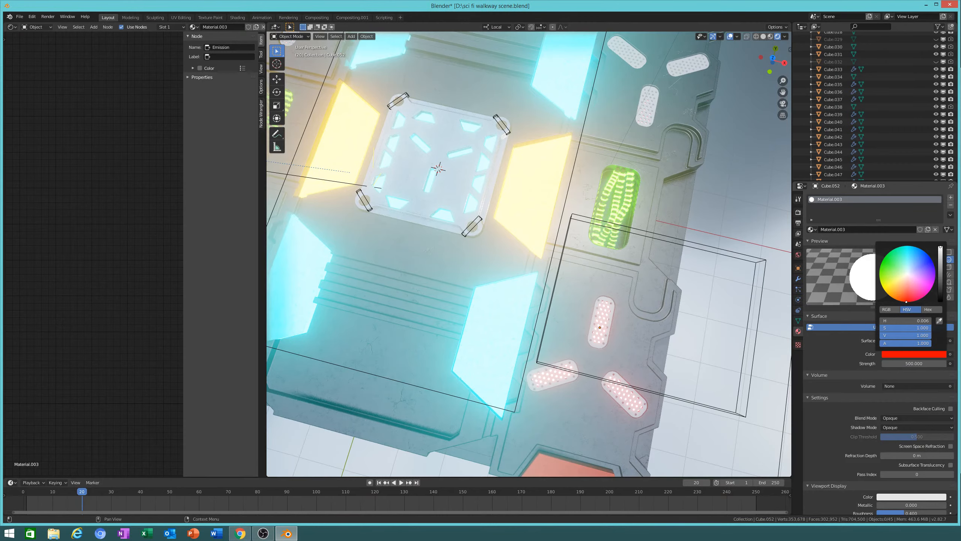
middle_click_drag(588, 340, 549, 267)
scroll(550, 267, "up", 3)
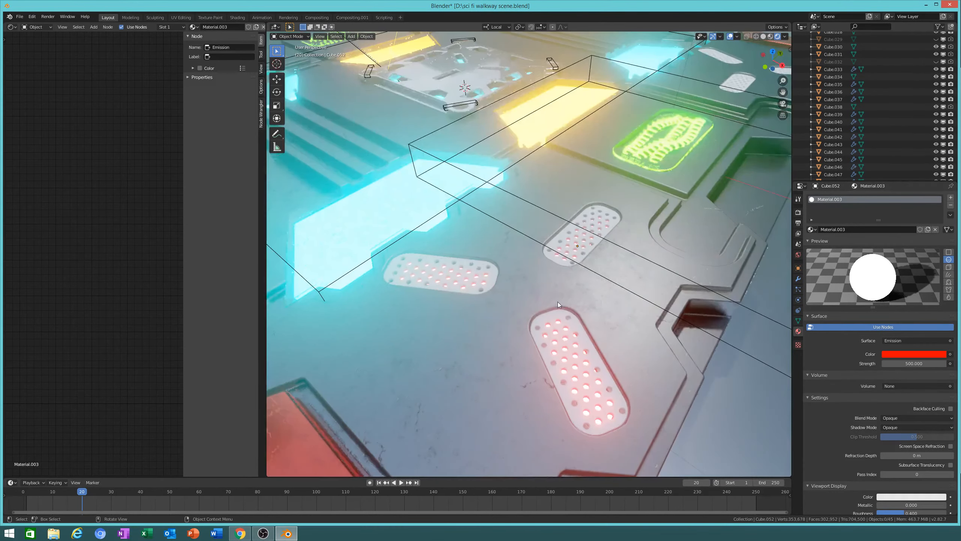
left_click(562, 327)
Step: Give the selected pad the rust material
left_click(811, 229)
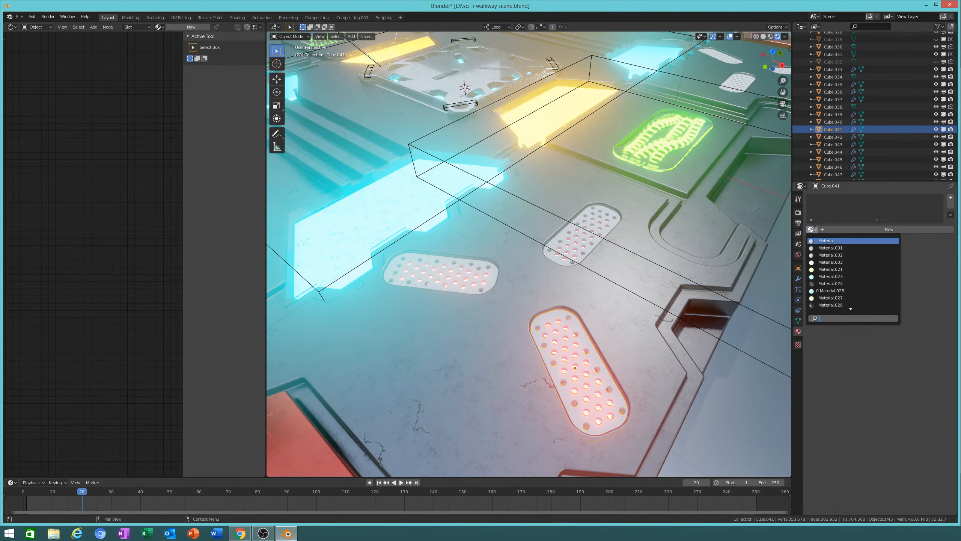
scroll(838, 304, "down", 7)
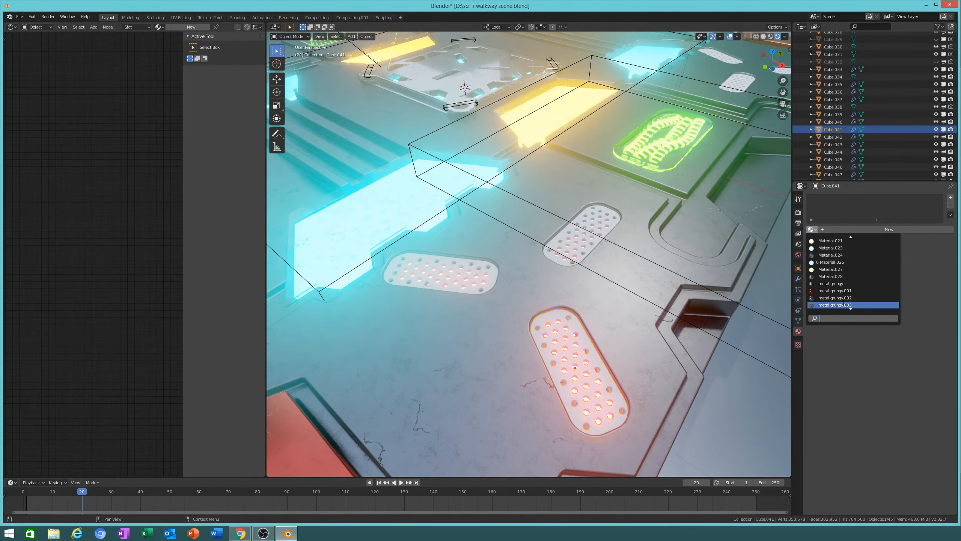
left_click(838, 305)
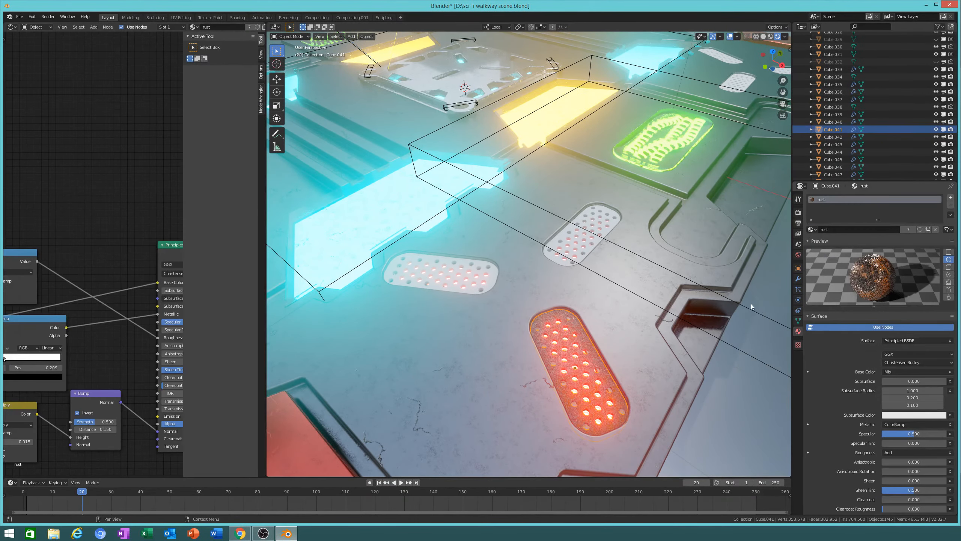
Step: Select all the perforated and glowing plates and join them with Ctrl+J
left_click(595, 217)
middle_click_drag(713, 212, 494, 277)
left_click(524, 271, "shift")
left_click(471, 292, "shift")
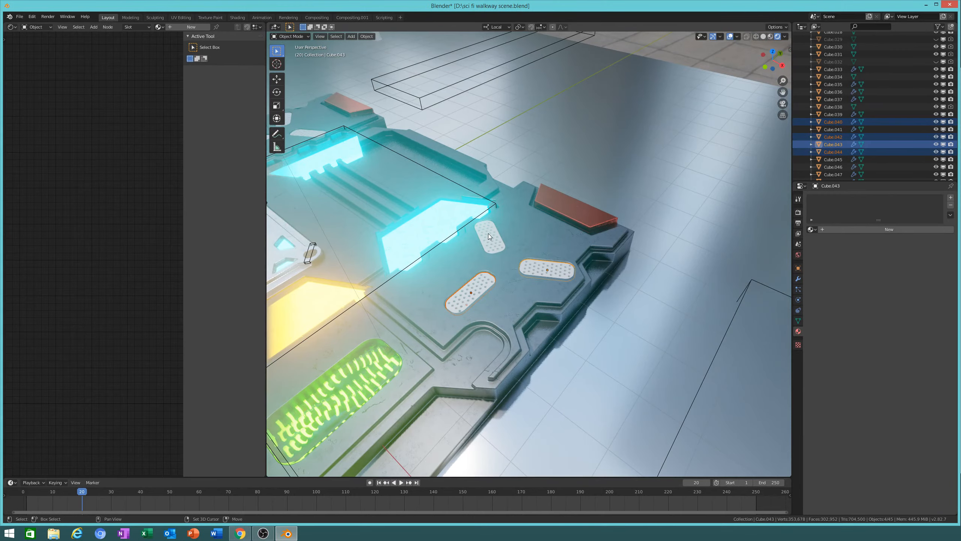
left_click(488, 236, "shift")
middle_click_drag(471, 361, 500, 209)
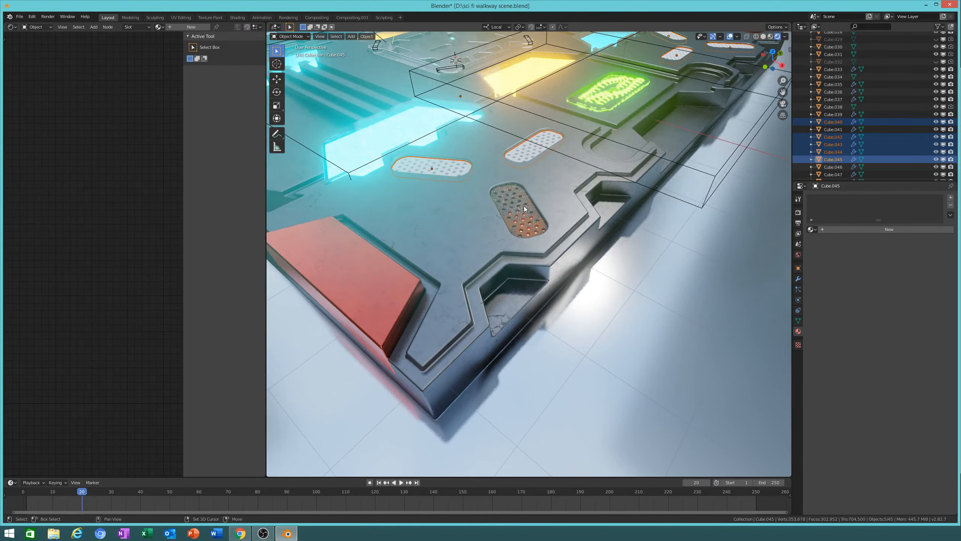
left_click(519, 210, "shift")
middle_click_drag(518, 210, 599, 207)
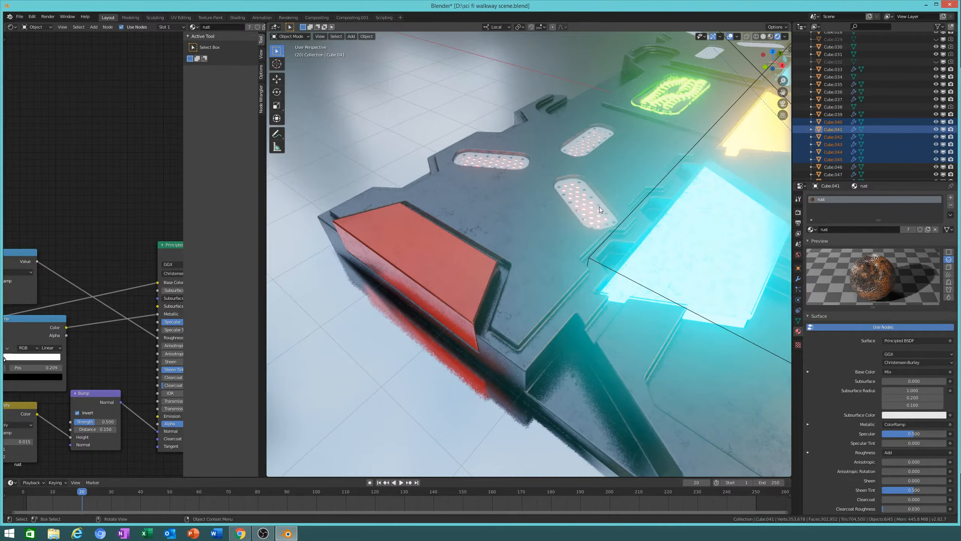
left_click(600, 207, "shift")
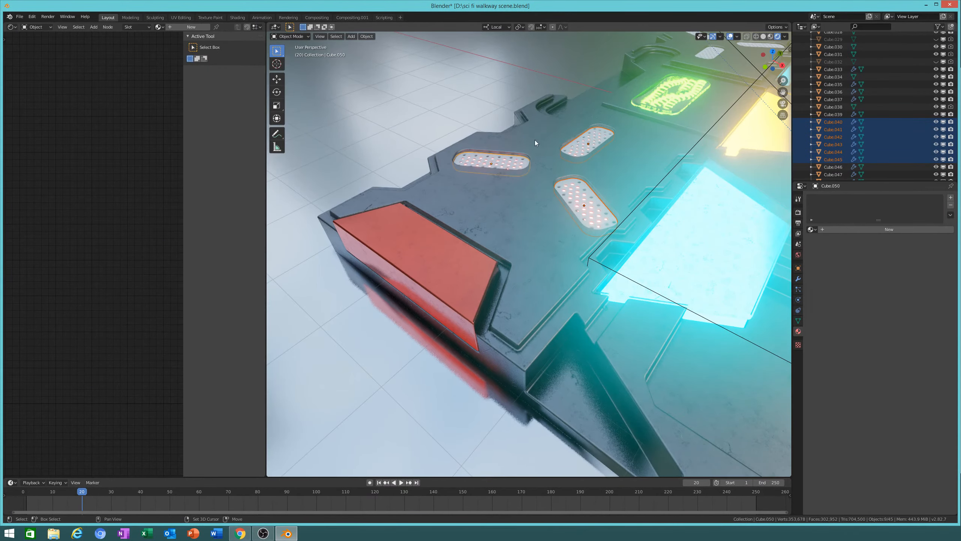
middle_click_drag(534, 117, 700, 248)
left_click(712, 303, "shift")
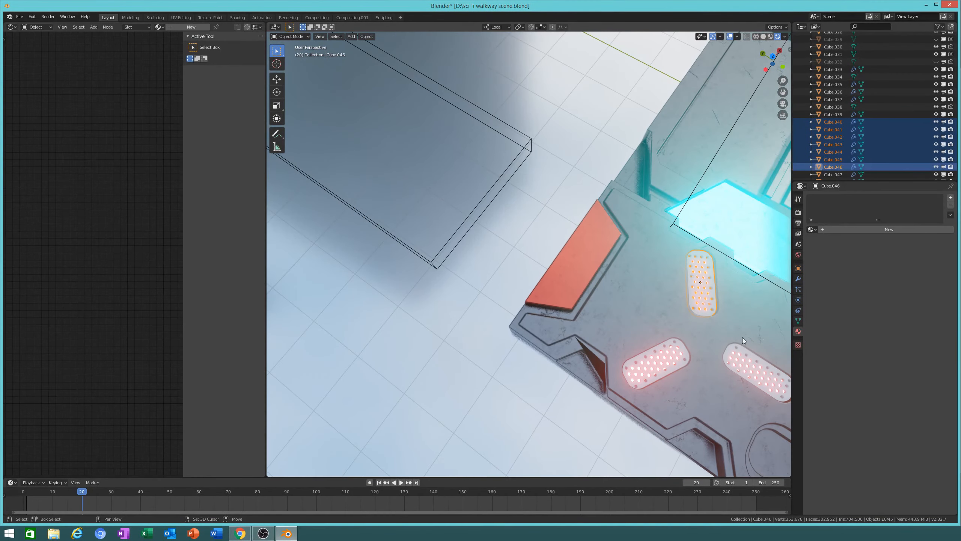
left_click(744, 369, "shift")
left_click(667, 361, "shift")
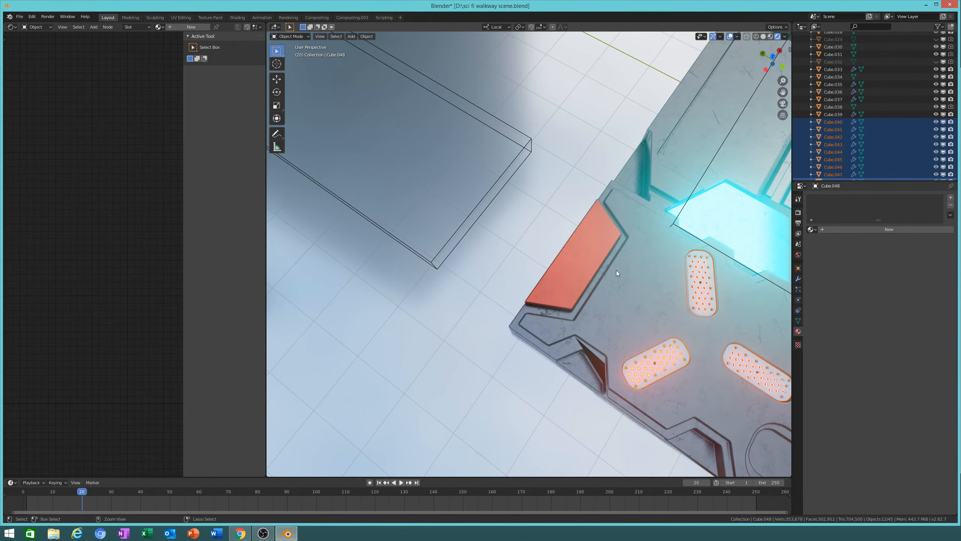
key("ctrl+j")
Step: Assign the metal grungy material to the joined grate object
middle_click_drag(628, 278, 698, 340)
left_click(676, 362)
middle_click_drag(664, 408, 464, 270)
scroll(526, 299, "up", 3)
scroll(500, 243, "up", 2)
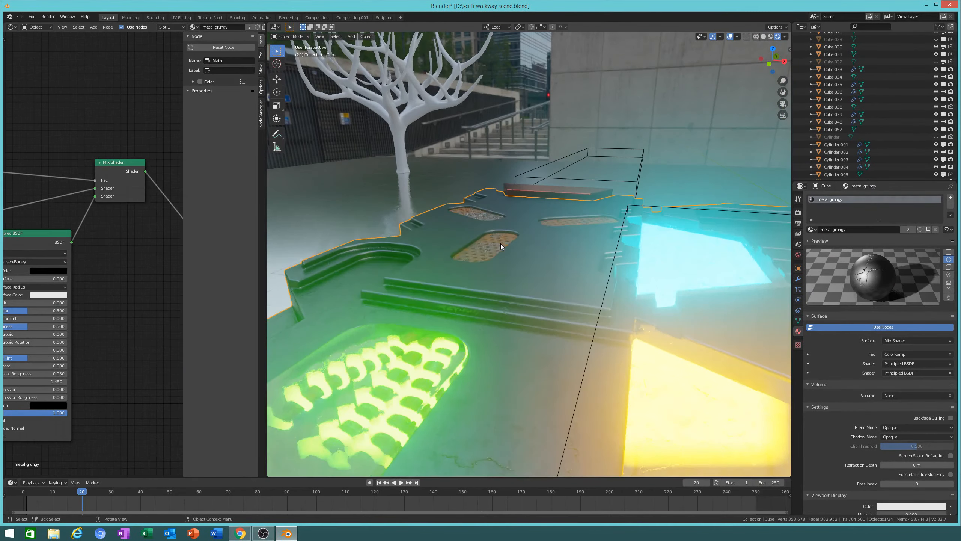
scroll(490, 245, "up", 2)
middle_click_drag(479, 246, 518, 266)
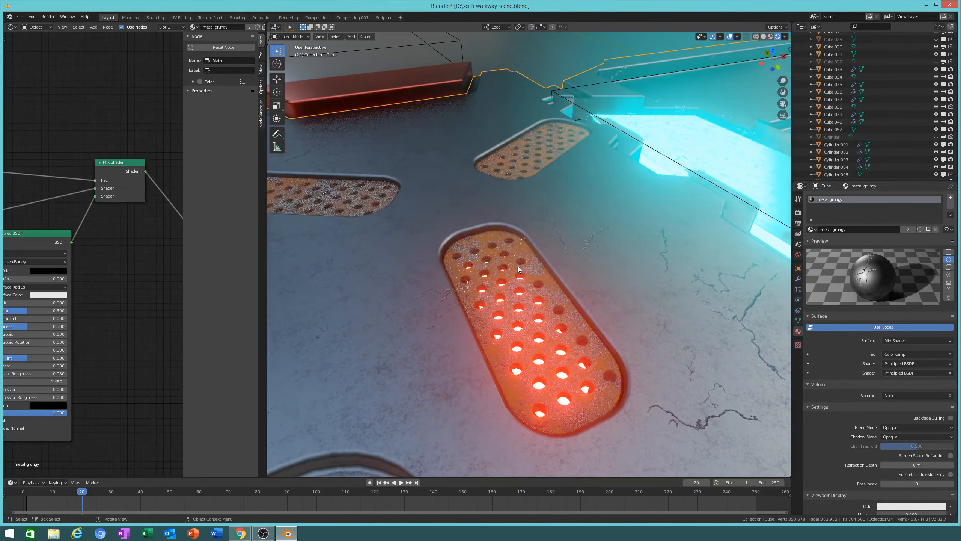
scroll(522, 289, "down", 5)
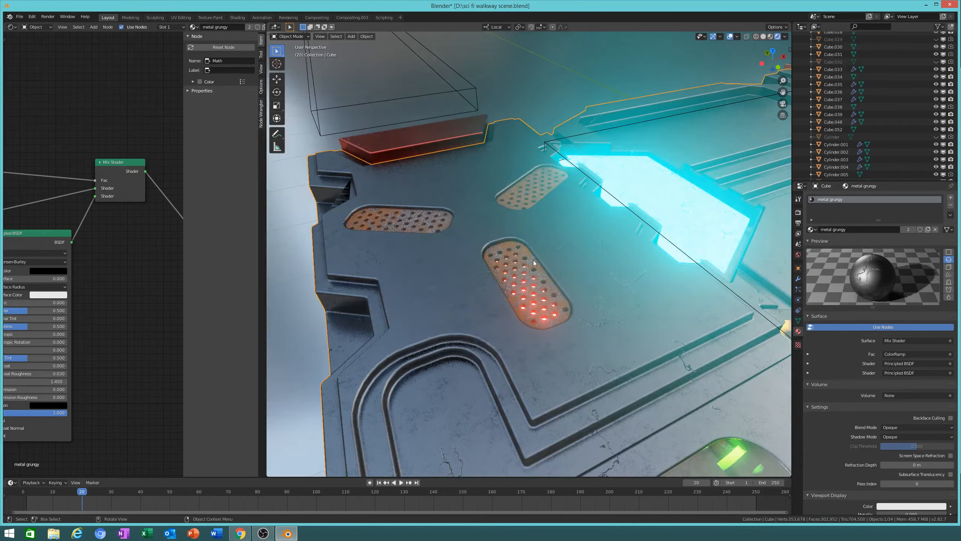
middle_click_drag(536, 263, 516, 251)
middle_click_drag(538, 303, 556, 290)
left_click(560, 293)
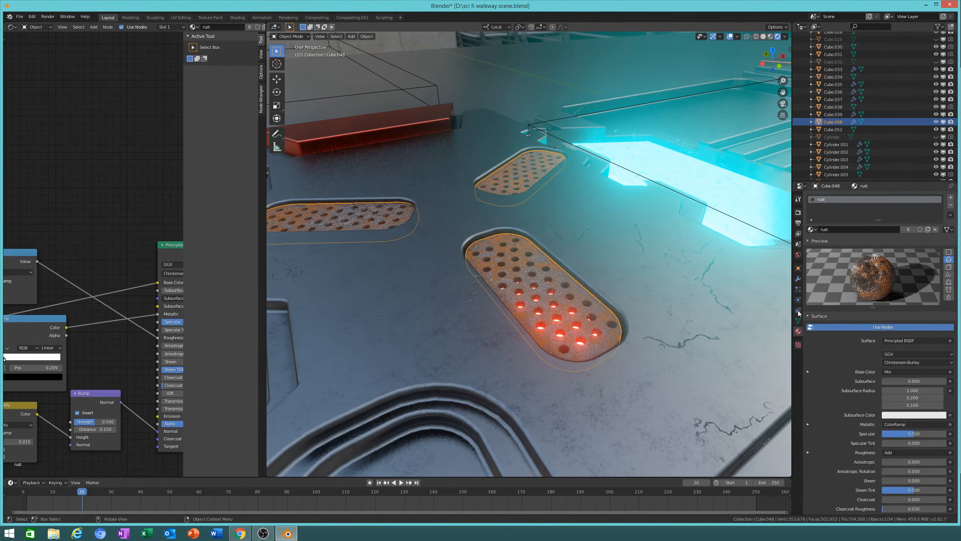
left_click(811, 229)
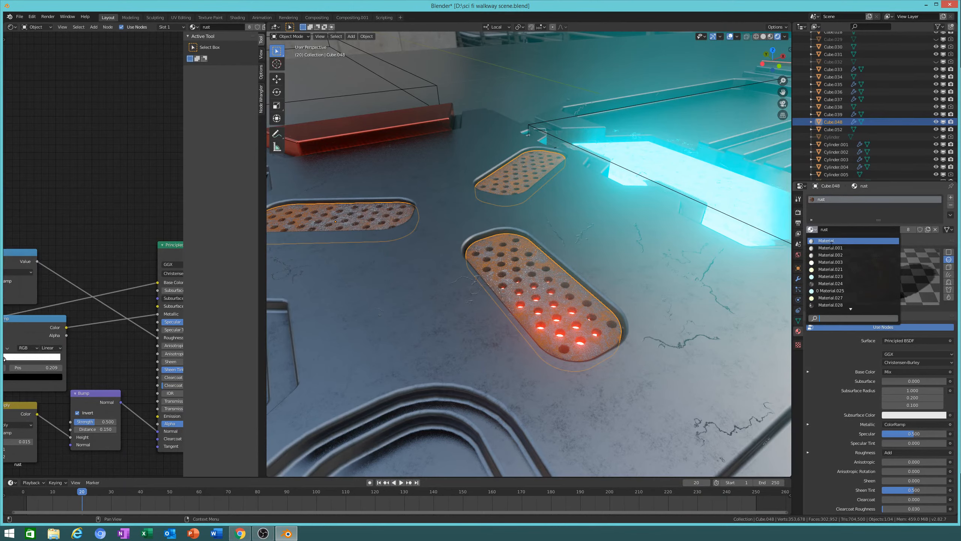
scroll(832, 303, "down", 7)
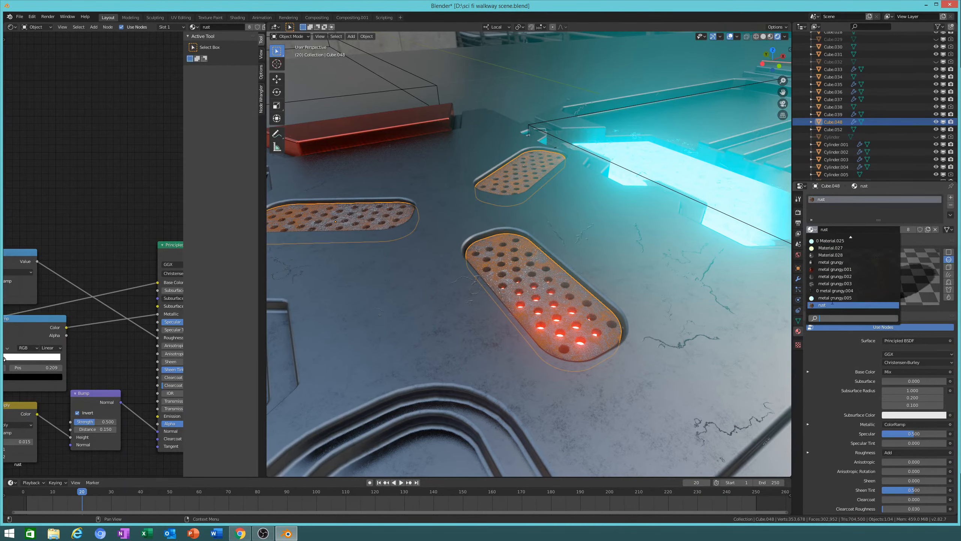
left_click(840, 261)
Step: Widen the node view and make the grate material a single-user copy
middle_click_drag(708, 333, 660, 363)
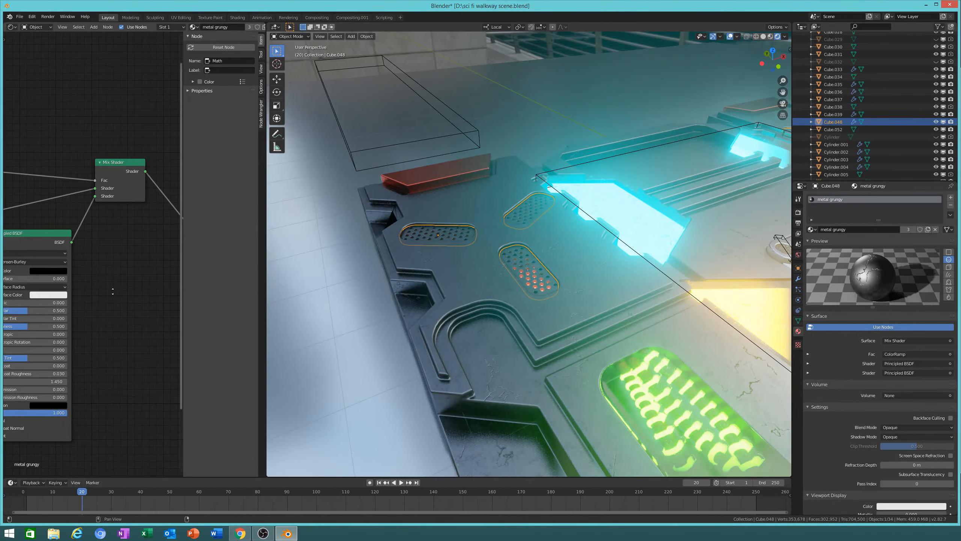
middle_click_drag(101, 247, 174, 212)
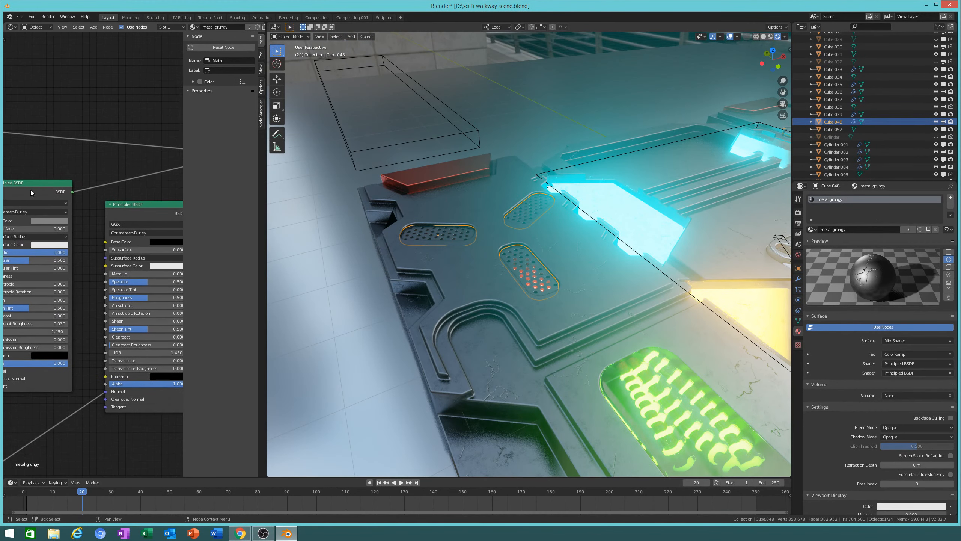
key("n")
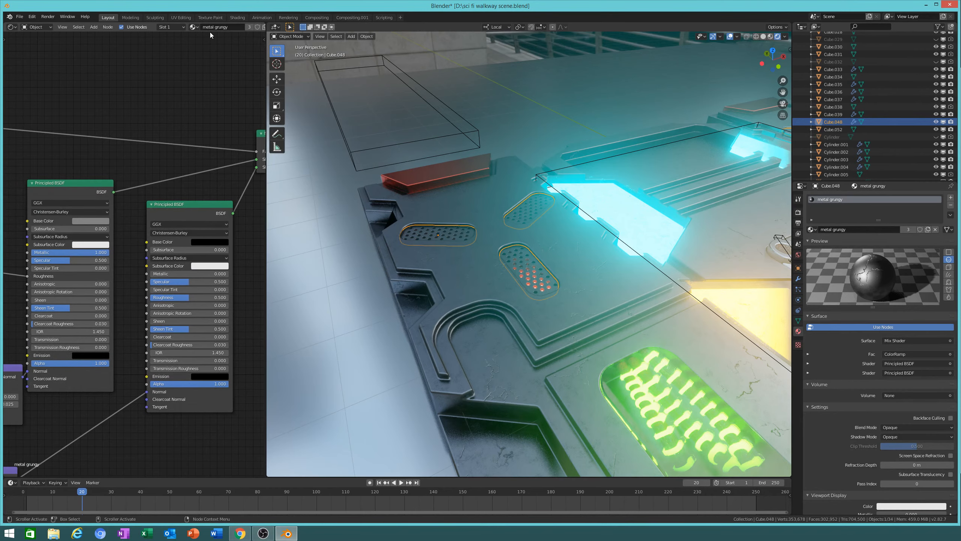
left_click(249, 25)
scroll(483, 271, "up", 5)
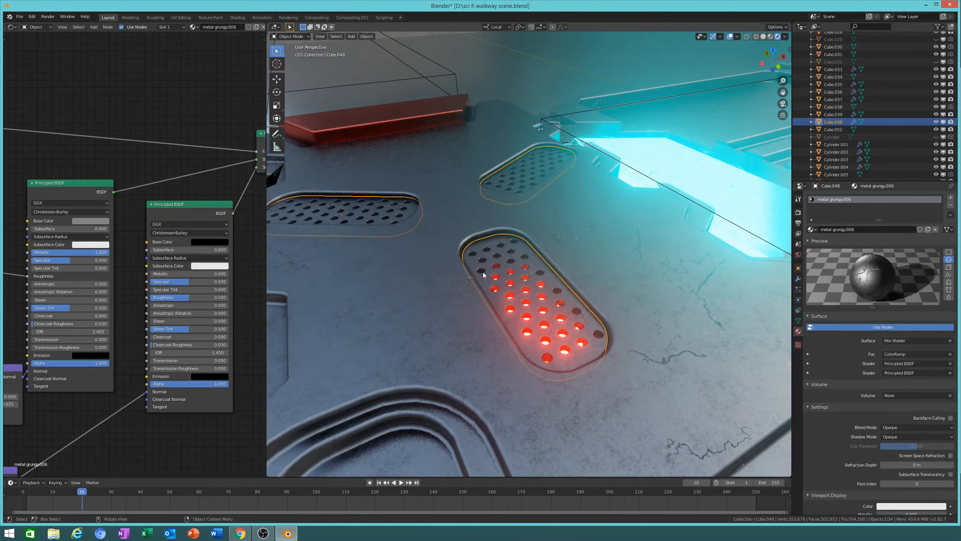
Step: Set both Principled BSDF base colours to white
left_click(209, 241)
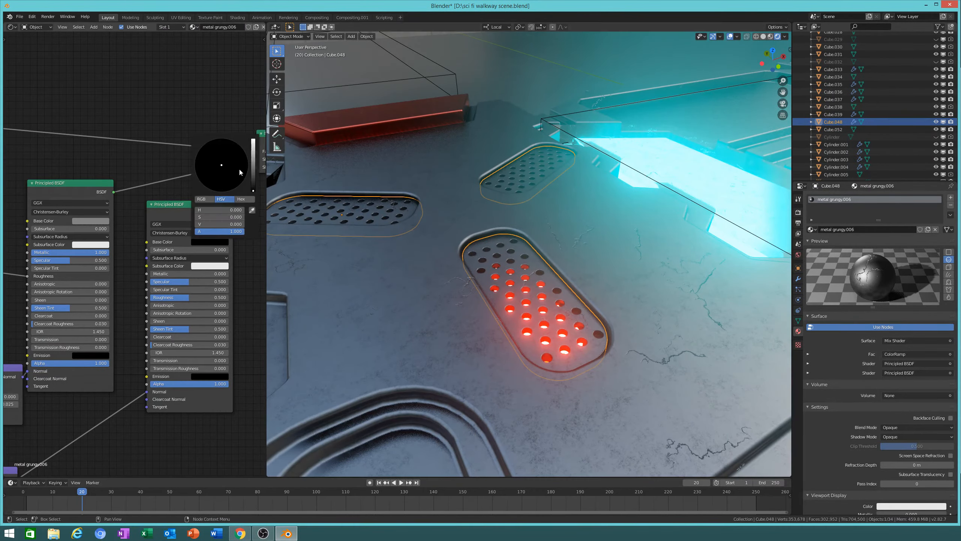
left_click_drag(253, 163, 253, 191)
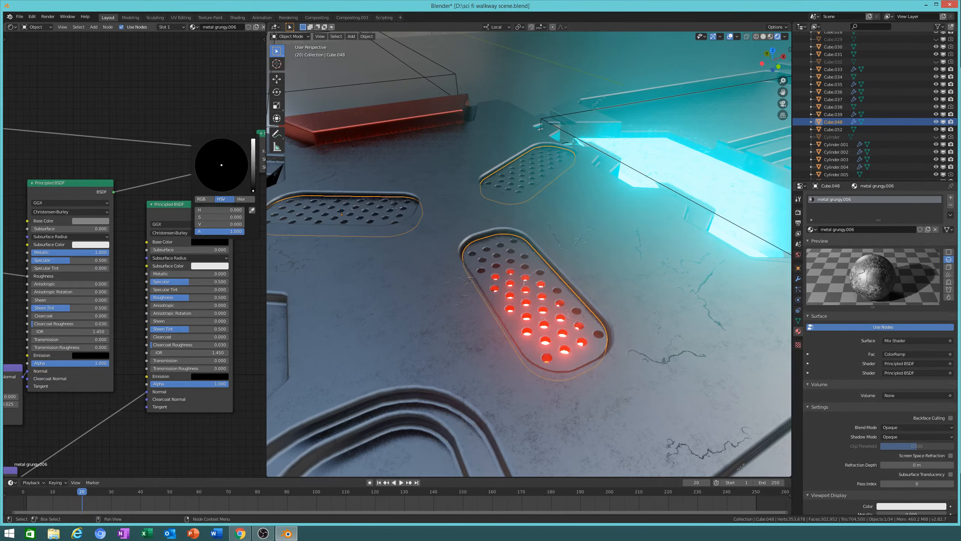
left_click(90, 221)
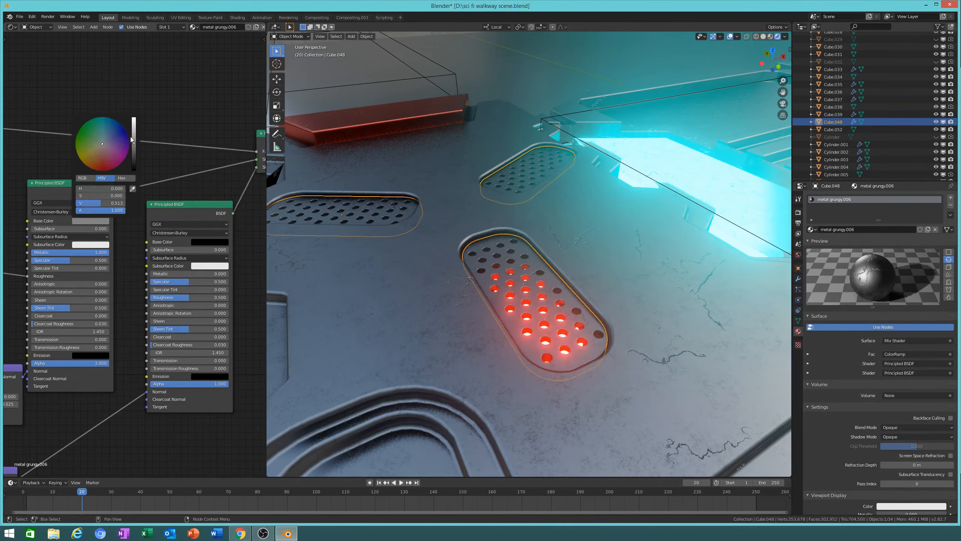
left_click_drag(134, 143, 133, 118)
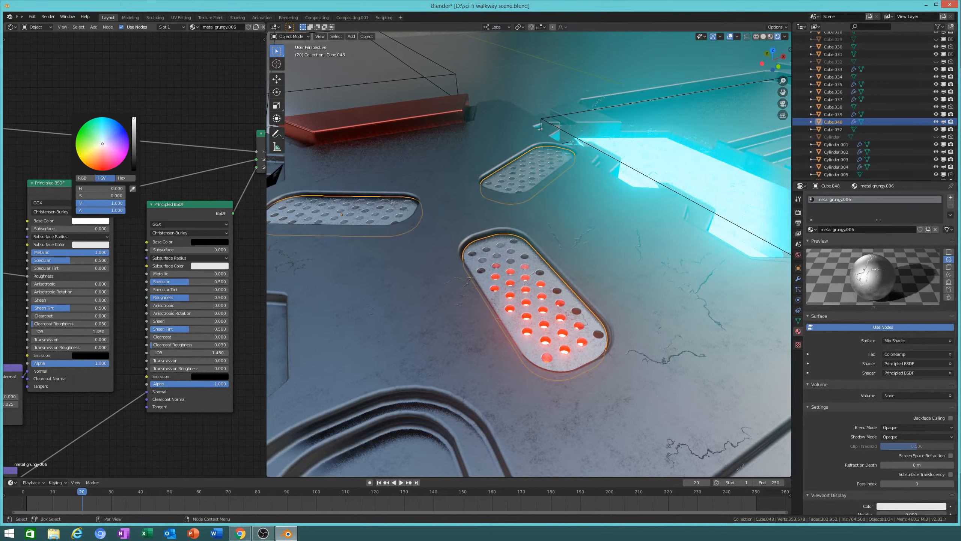
Step: Darken the ColorRamp stop colour, trying and reverting a dark red tint
middle_click_drag(30, 268, 229, 232)
left_click(131, 279)
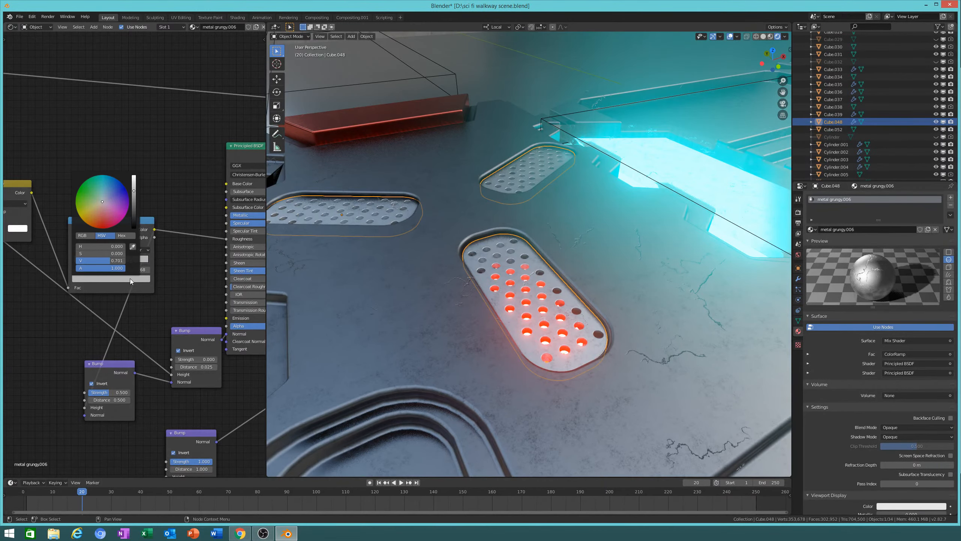
mouse_move(134, 199)
left_mouse_down()
mouse_move(134, 218)
mouse_move(134, 207)
left_mouse_up()
middle_click_drag(587, 217, 587, 258)
scroll(649, 208, "down", 8)
key("alt+a")
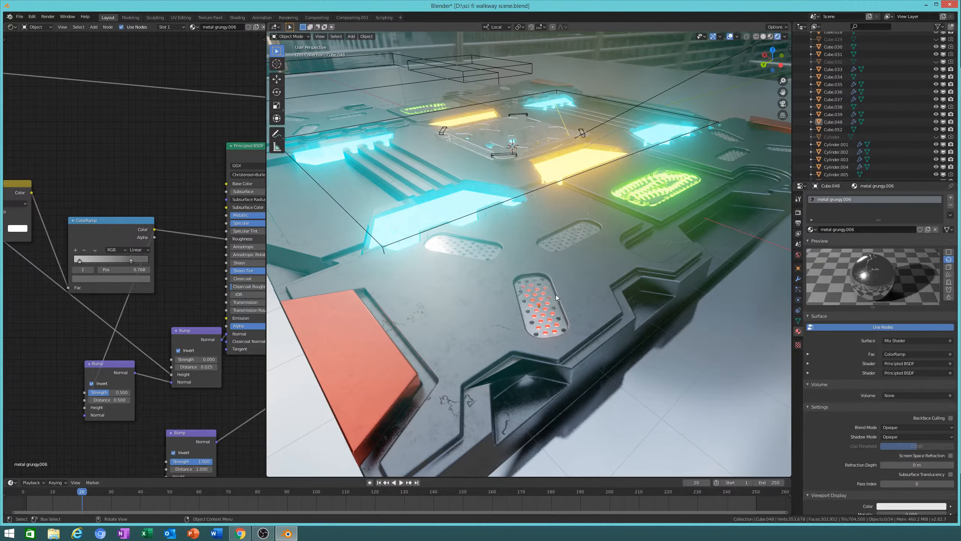
left_click(135, 278)
left_click_drag(121, 221, 98, 228)
key("BackSpace")
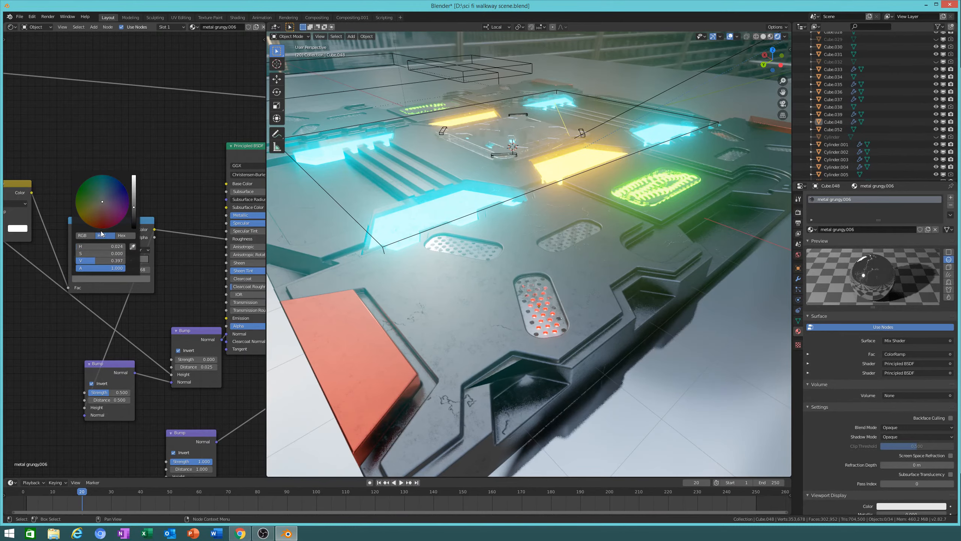
middle_click_drag(197, 177, 98, 196)
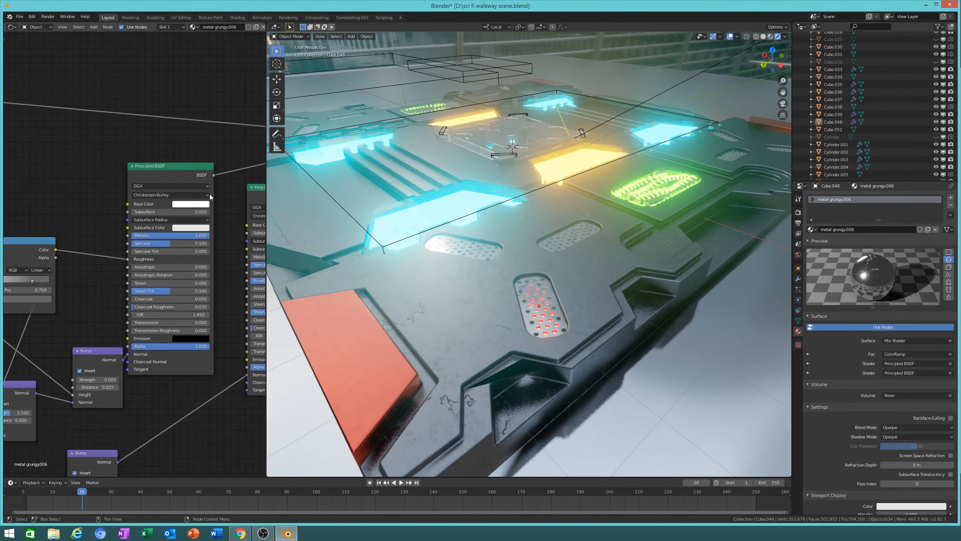
left_click(203, 205)
left_click(199, 147)
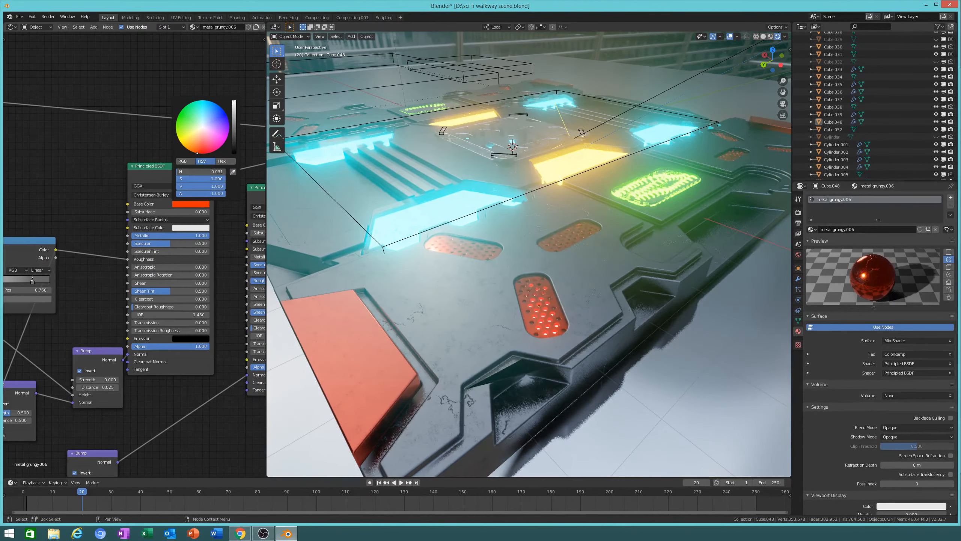
mouse_move(199, 147)
left_mouse_down()
mouse_move(199, 120)
mouse_move(197, 135)
mouse_move(203, 127)
left_mouse_up()
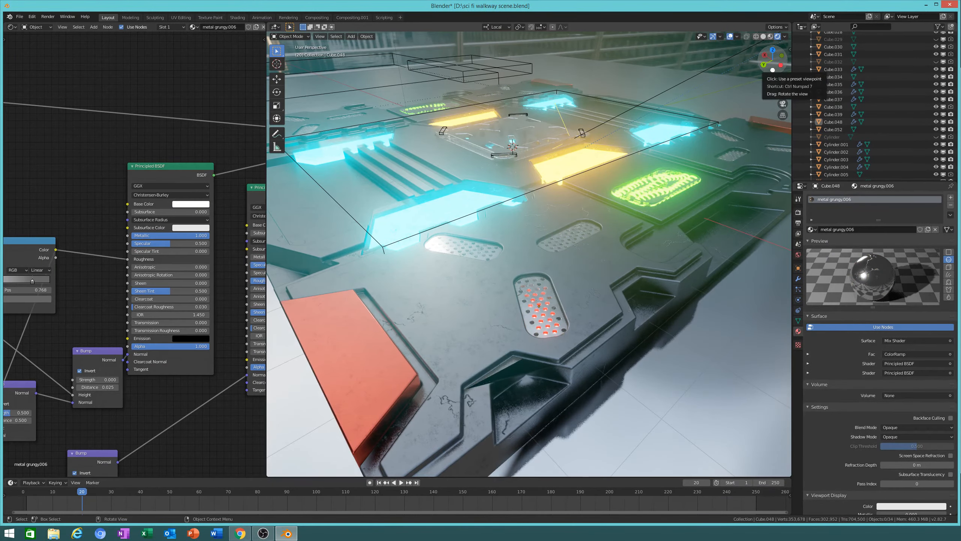
scroll(772, 70, "up", 5)
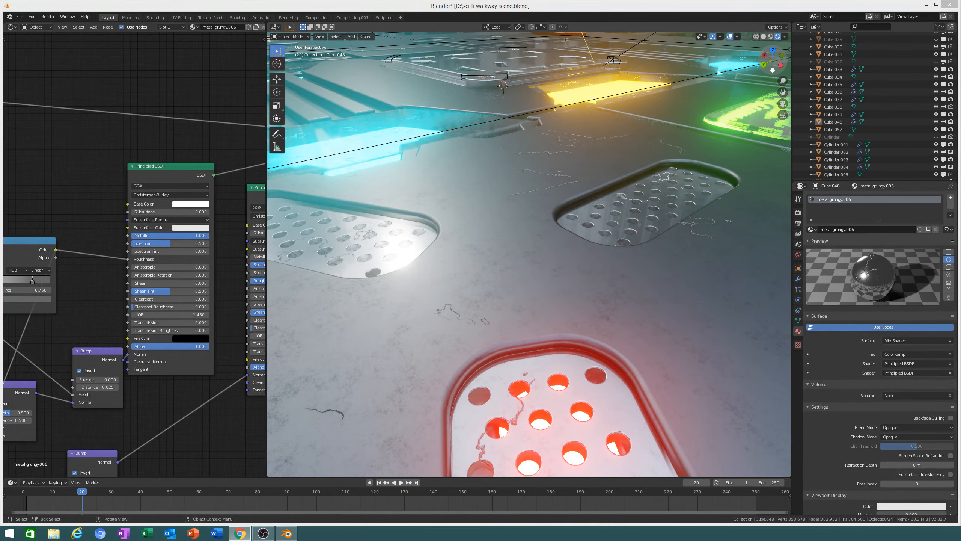
middle_click_drag(590, 235, 556, 232)
scroll(526, 315, "down", 2)
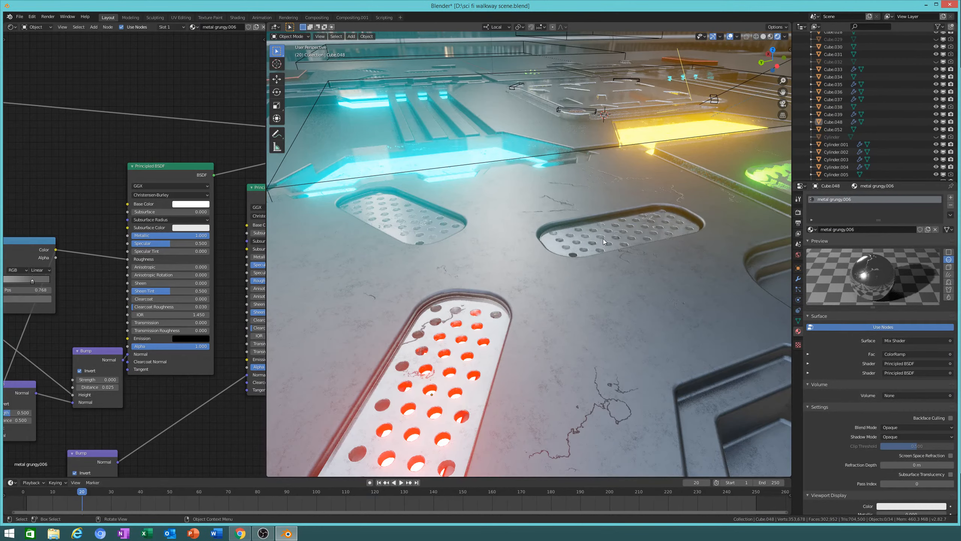
left_click(603, 239)
middle_click_drag(477, 347, 371, 326)
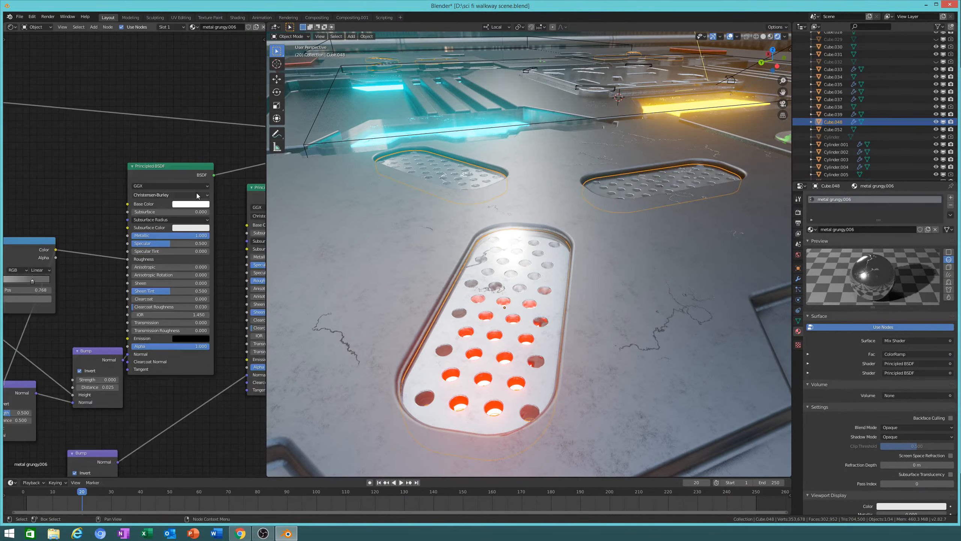
scroll(196, 195, "up", 2)
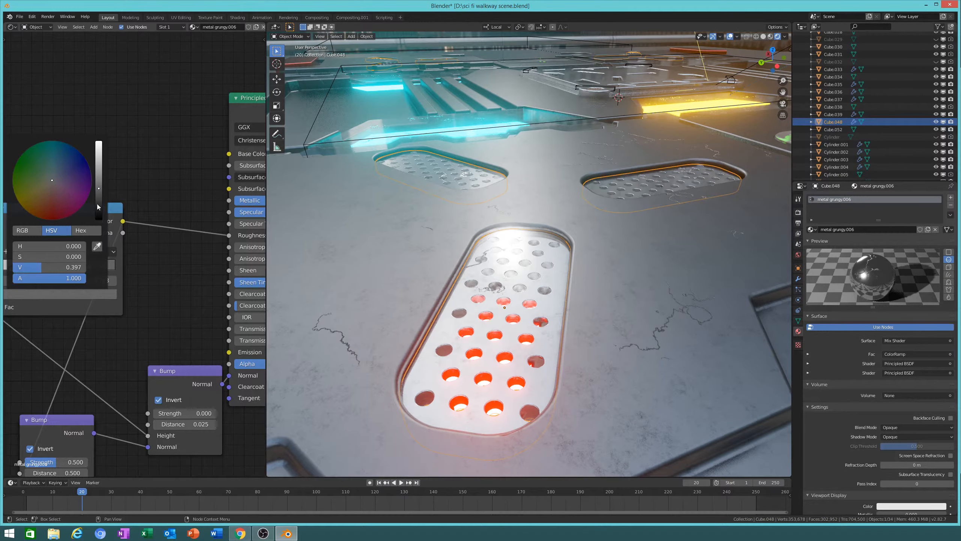
Step: Tune the ColorRamp stop to a dark grey with value about 0.42
left_click_drag(98, 204, 99, 185)
middle_click_drag(581, 295, 645, 271)
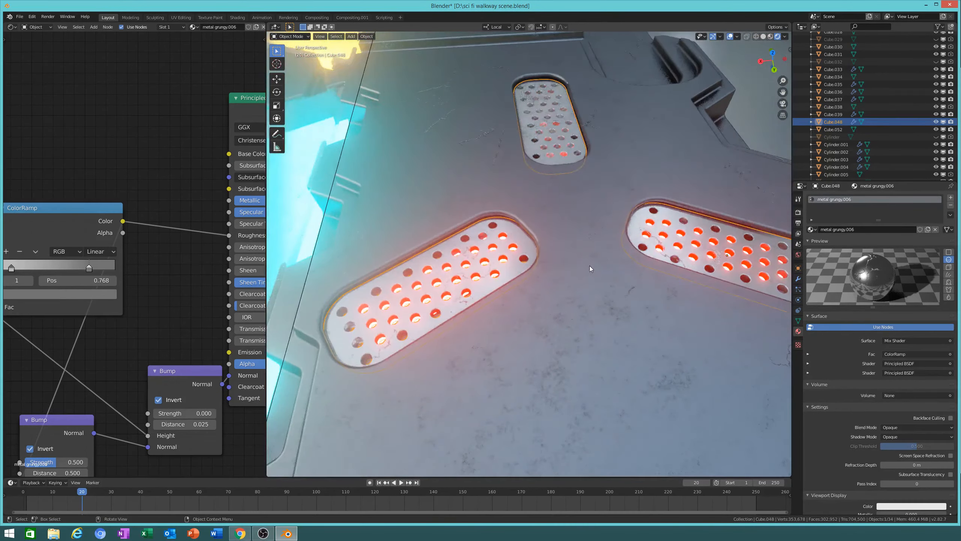
scroll(568, 261, "up", 2)
mouse_move(519, 248)
middle_mouse_down()
mouse_move(547, 234)
mouse_move(529, 239)
middle_mouse_up()
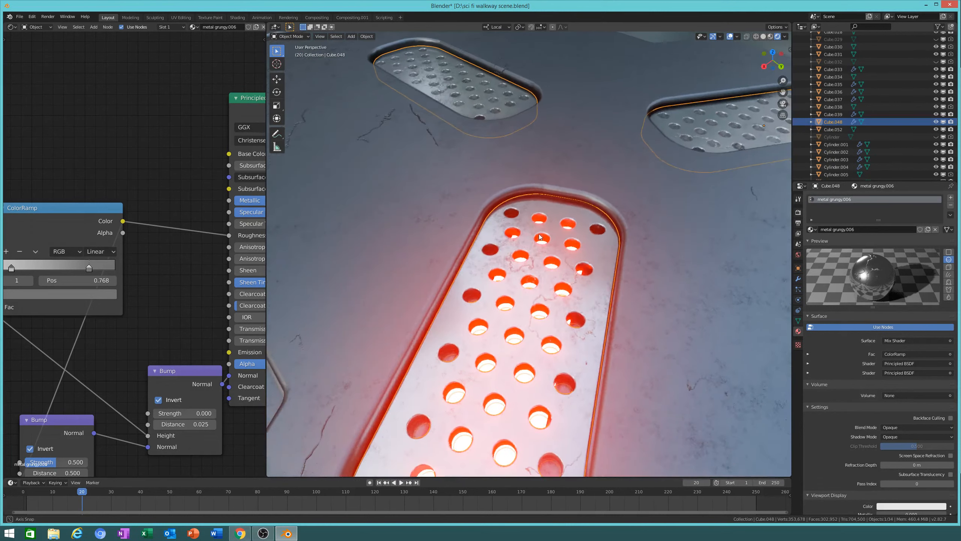
left_click(103, 295)
left_click_drag(100, 189, 99, 187)
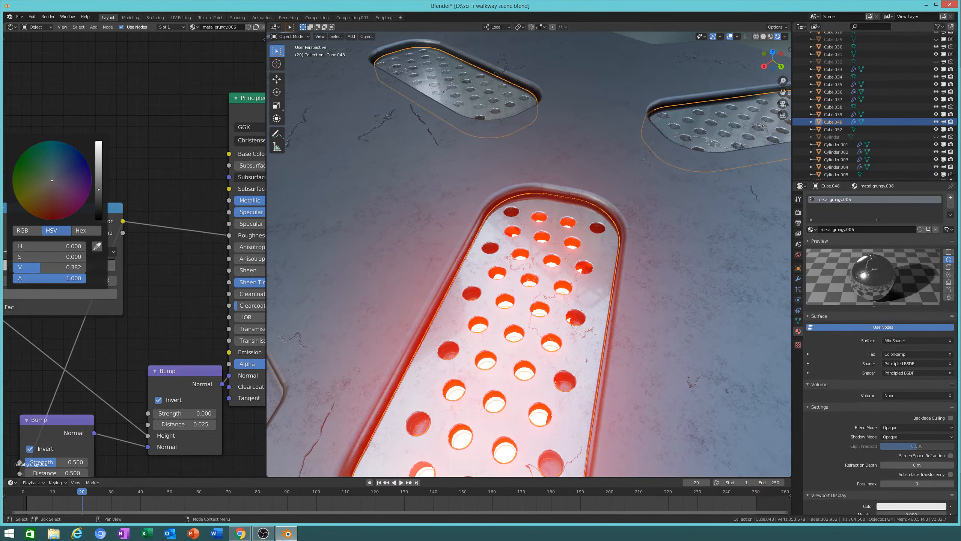
middle_click_drag(452, 295, 481, 322)
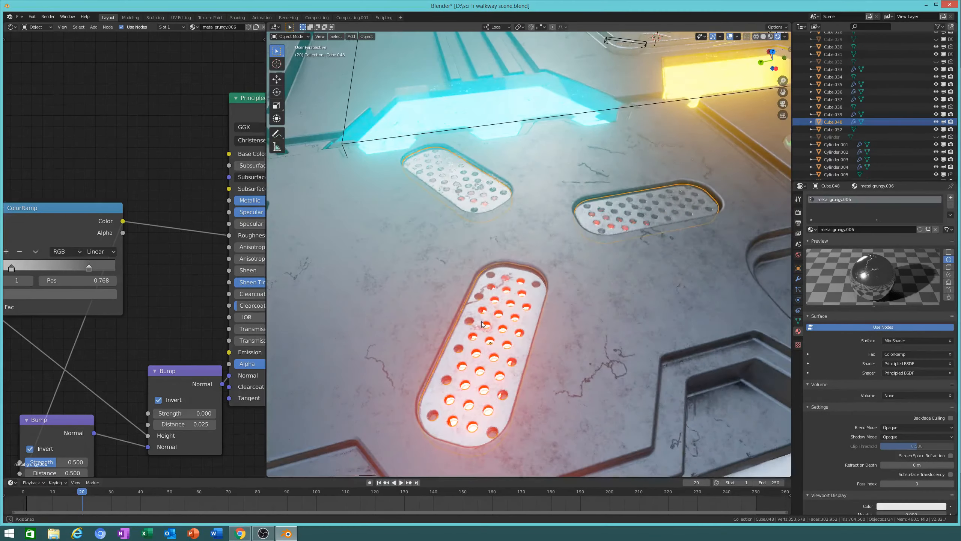
left_click(84, 294)
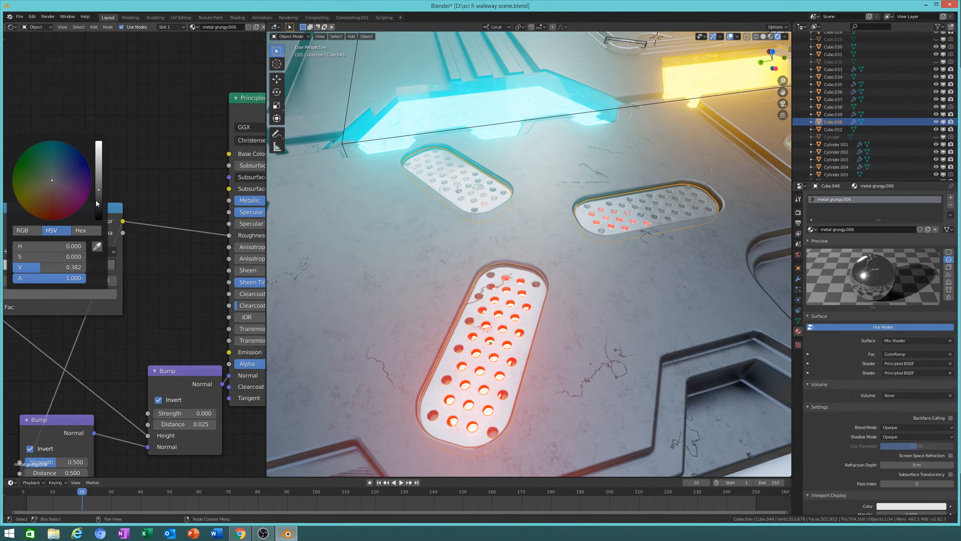
left_click_drag(97, 187, 98, 186)
middle_click_drag(605, 280, 581, 404)
Step: Switch to solid shading and set Cube.037's Emission Strength to 50
key("alt+a")
middle_click_drag(605, 318, 787, 16)
left_click(764, 36)
mouse_move(635, 227)
middle_mouse_down()
mouse_move(537, 374)
mouse_move(441, 252)
mouse_move(453, 339)
middle_mouse_up()
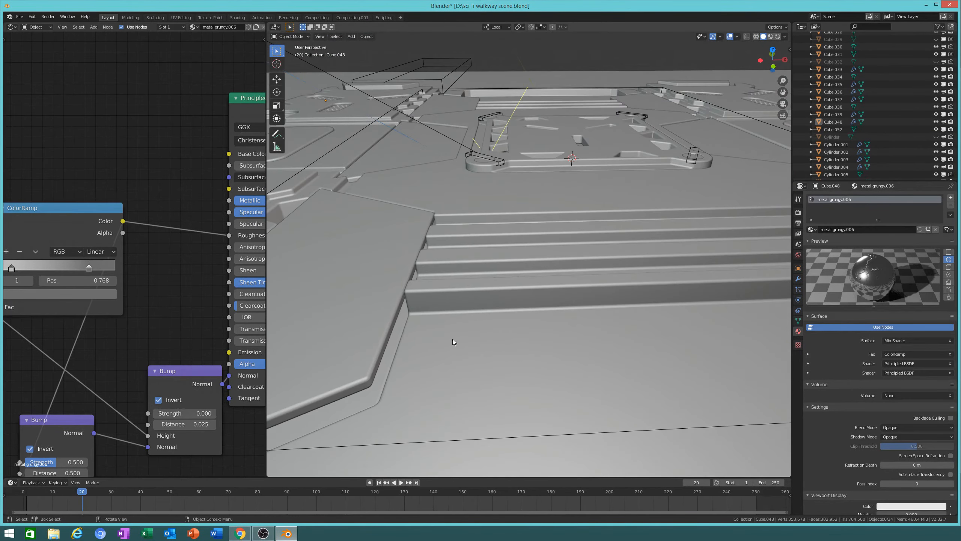
left_click(386, 372)
double_click(921, 363)
type("50")
key("Return")
Step: Move cover plate Cube.017 along its local Z axis
middle_click_drag(606, 235, 587, 305)
left_click(541, 284)
key("g")
key("z")
left_click(559, 234)
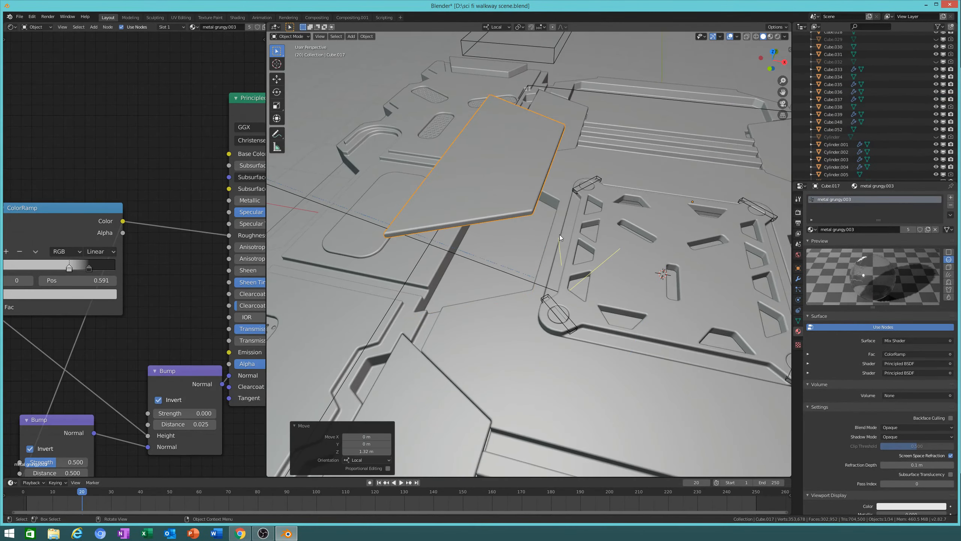
middle_click_drag(560, 235, 566, 231)
Step: Set glowing panel Cube.033's Emission Strength to 5
left_click(579, 262)
double_click(919, 364)
type("5")
Step: Lower cover plate Cube.017 by 1.3 m along local Z
middle_click_drag(678, 261, 622, 268)
left_click(707, 207)
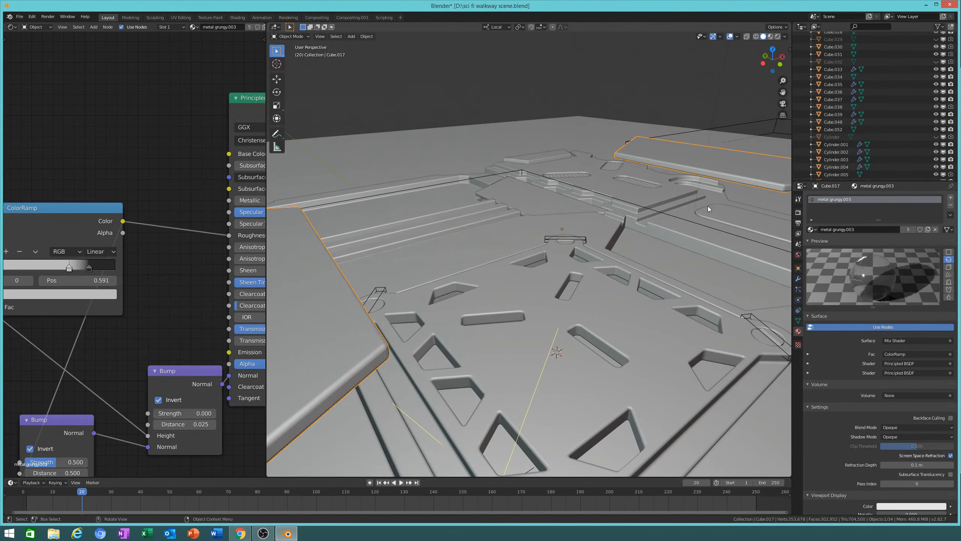
key("g")
key("z")
key("z")
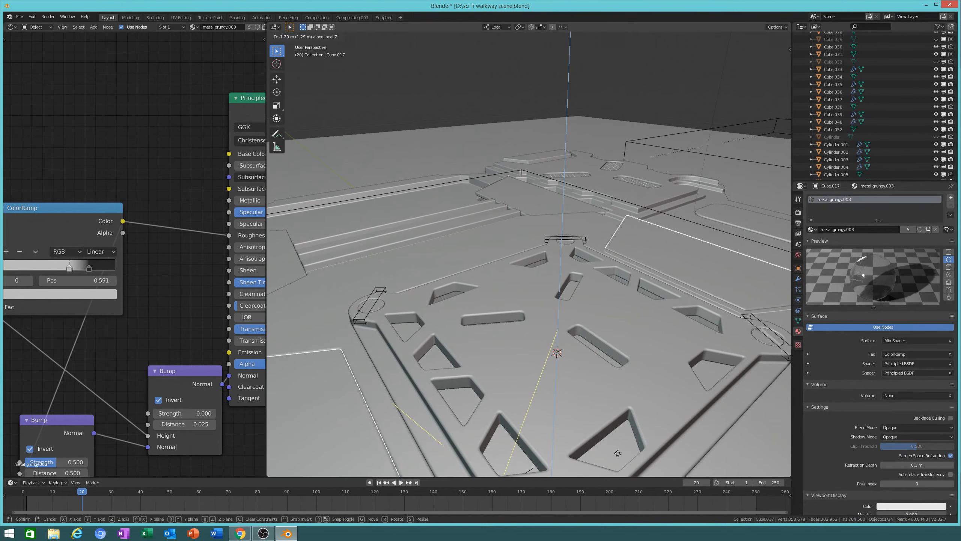
left_click(616, 458)
Step: Shift plate Cube.035 along local Z to 1.63 m, then return to rendered shading
middle_click_drag(503, 327, 556, 307, "shift")
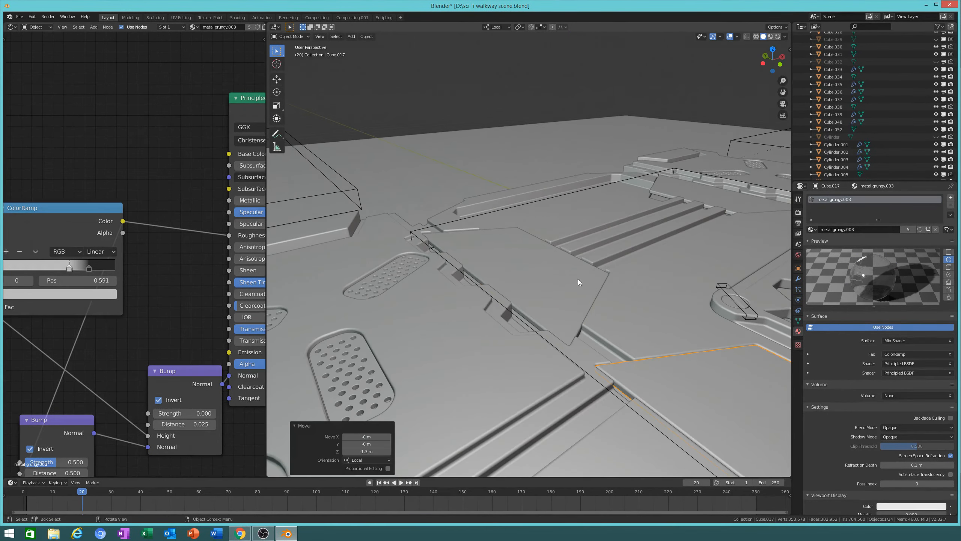
left_click(557, 306)
key("g")
key("z")
key("z")
left_click(569, 308)
key("g")
key("z")
key("z")
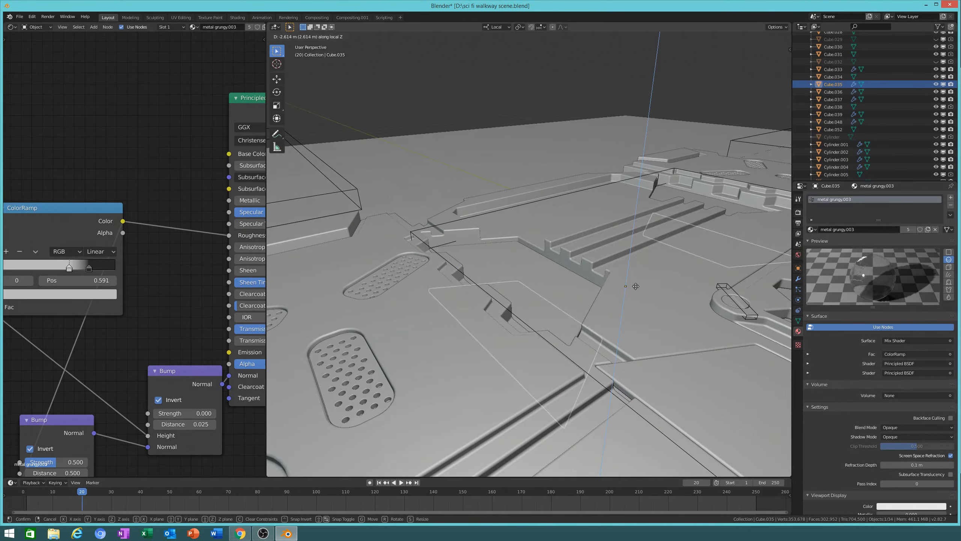
left_click(693, 232)
left_click(775, 38)
left_click_drag(772, 60, 646, 260)
middle_click_drag(645, 260, 572, 283)
middle_click_drag(525, 124, 605, 189)
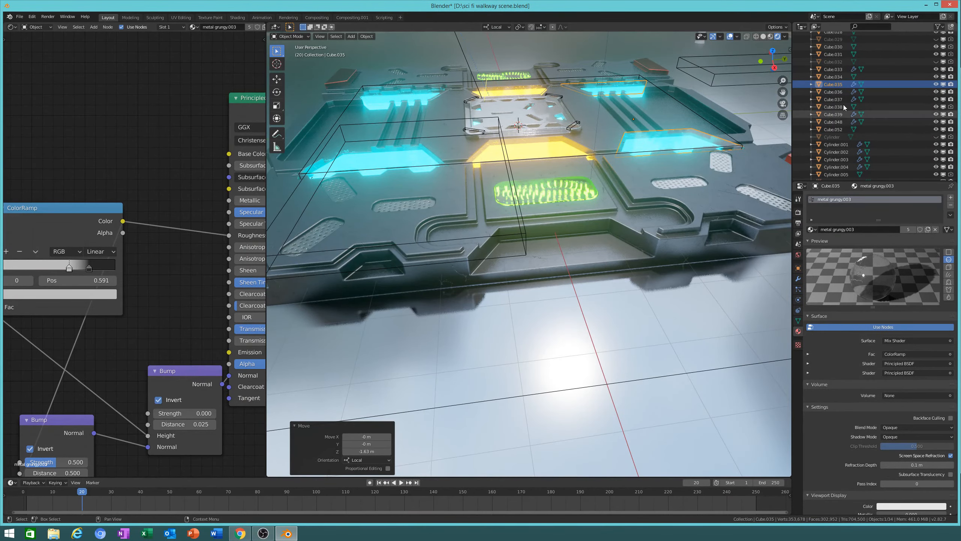
left_click(763, 36)
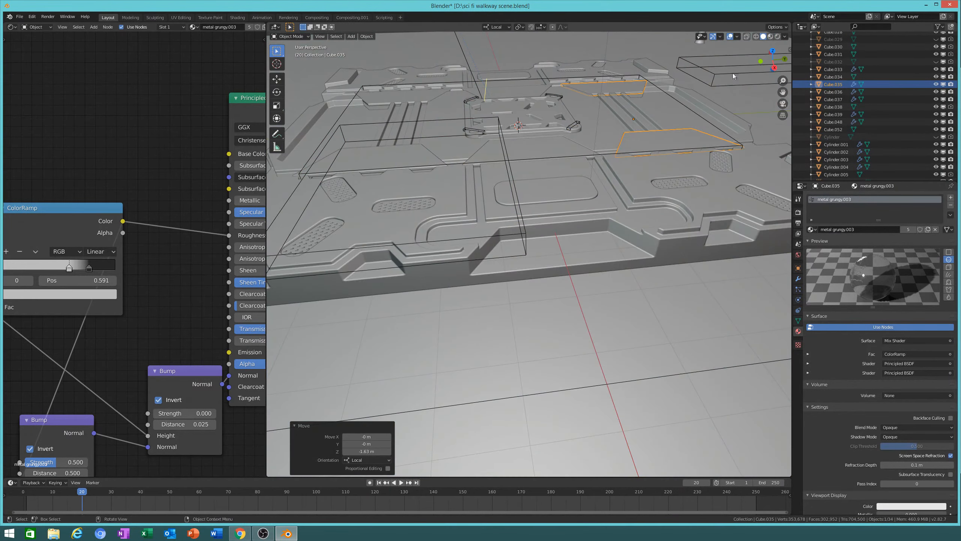
middle_click_drag(733, 73, 629, 199)
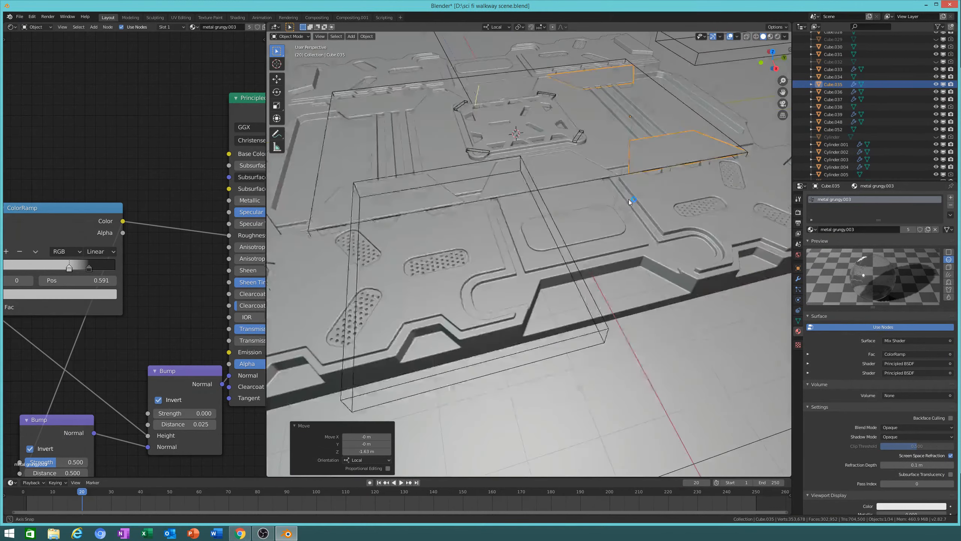
scroll(561, 201, "up", 5)
scroll(574, 264, "down", 8)
middle_click_drag(573, 264, 638, 199)
scroll(617, 192, "down", 4)
middle_click_drag(562, 242, 513, 286)
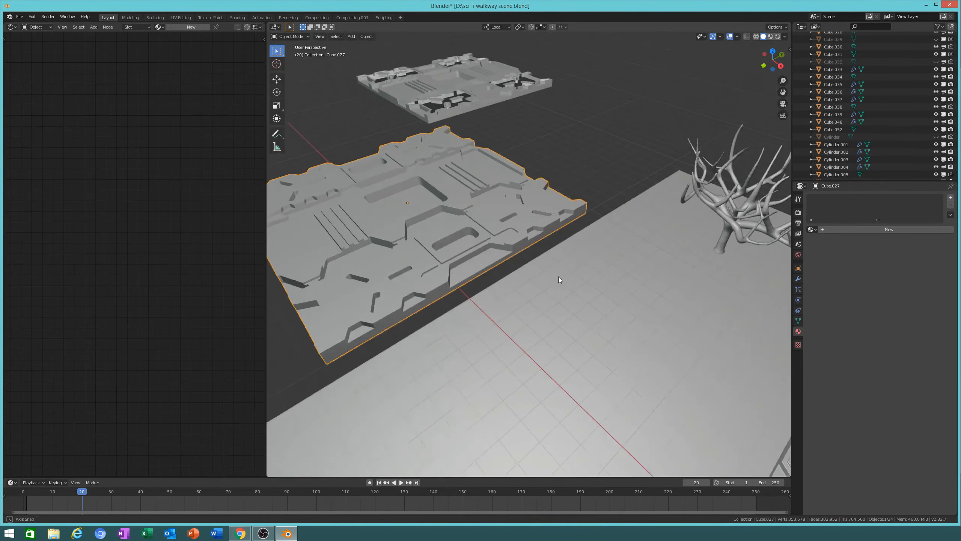
scroll(518, 257, "up", 5)
scroll(464, 198, "down", 4)
scroll(517, 208, "down", 2)
middle_click_drag(464, 198, 512, 196)
scroll(539, 282, "up", 3)
middle_click_drag(485, 281, 690, 227, "shift")
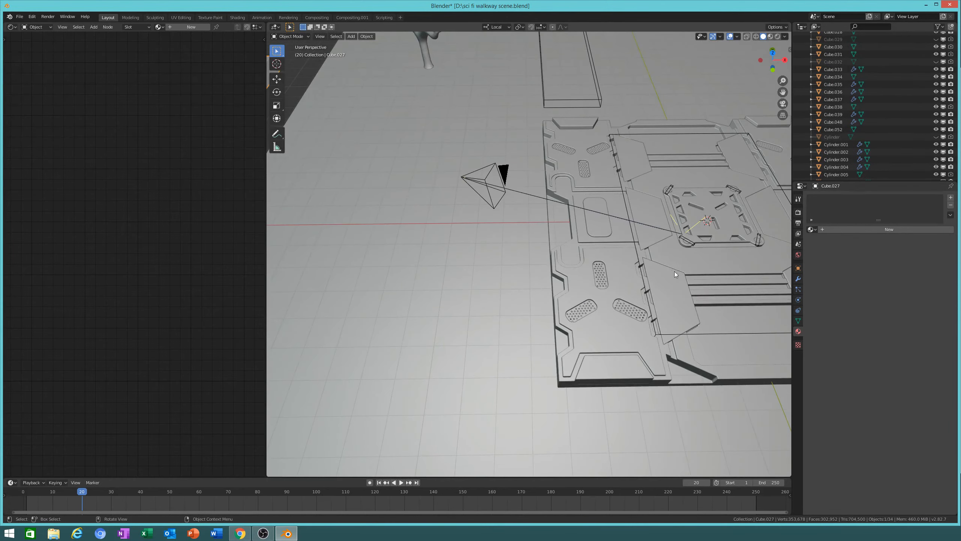
Step: Select the walkway panel Cube and delete its broken BTool_Cube.003 modifier
left_click(656, 356)
middle_click_drag(656, 356, 672, 378)
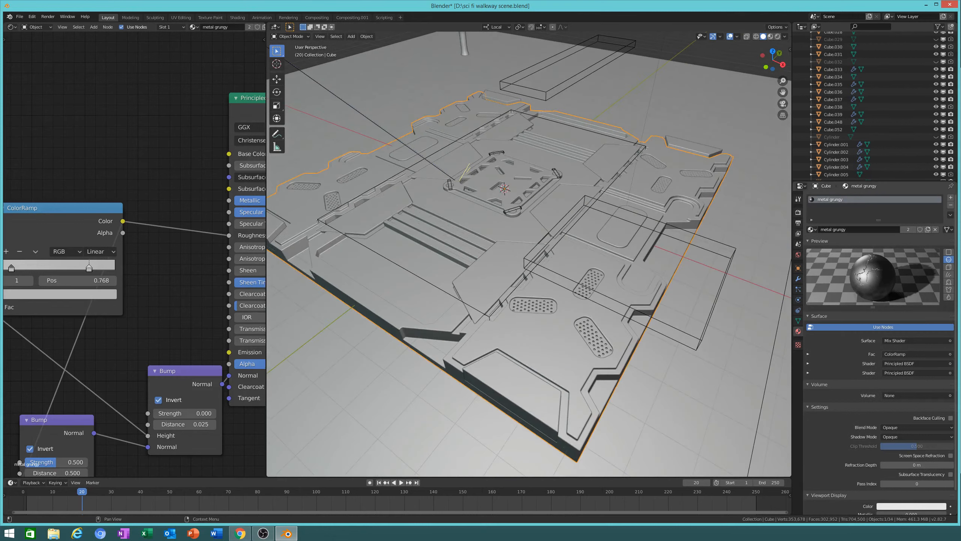
middle_click_drag(639, 307, 624, 292)
left_click(798, 213)
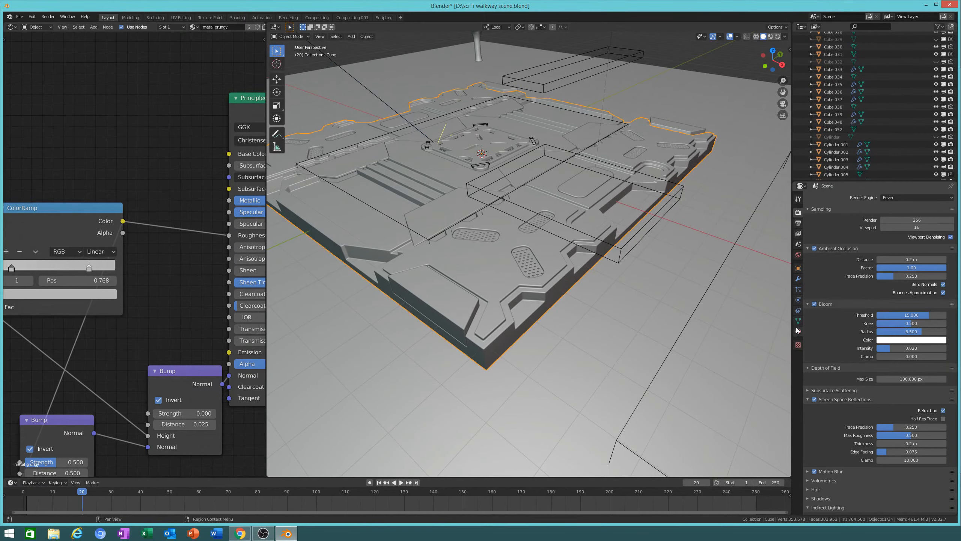
left_click(798, 278)
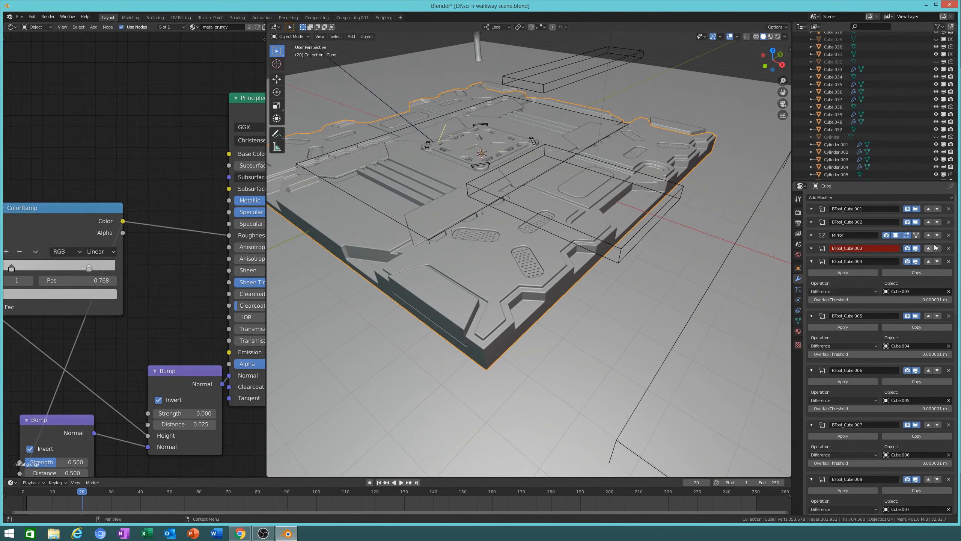
left_click(948, 248)
Step: Expand the Mirror, BTool_Cube.002 and BTool_Cube.001 modifiers, then duplicate the panel
left_click(812, 235)
left_click(812, 223)
left_click(813, 210)
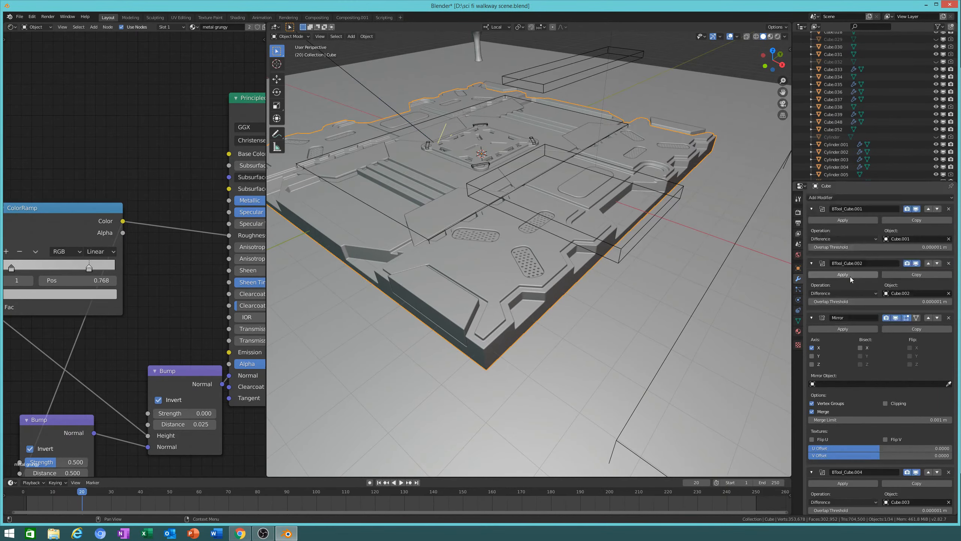
scroll(928, 337, "down", 15)
scroll(928, 336, "up", 15)
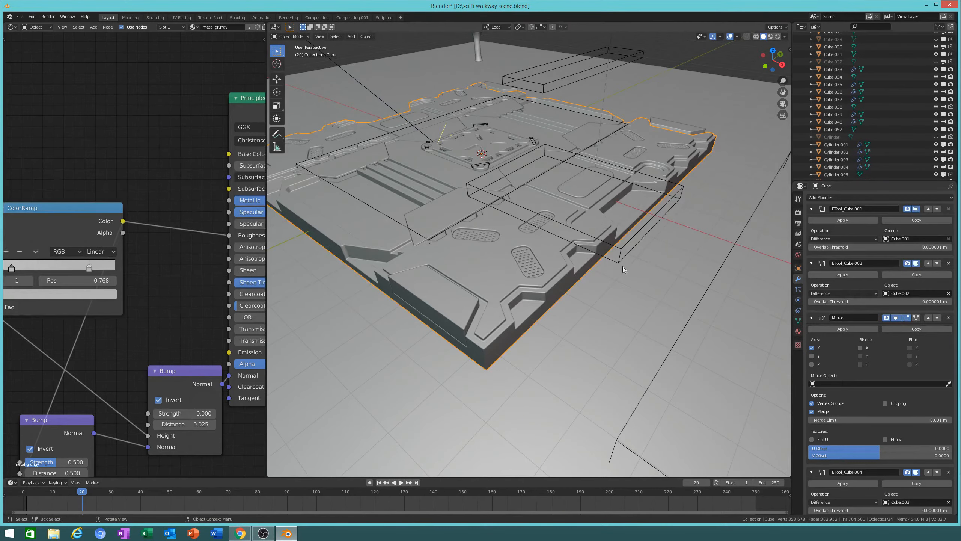
key("shift+d")
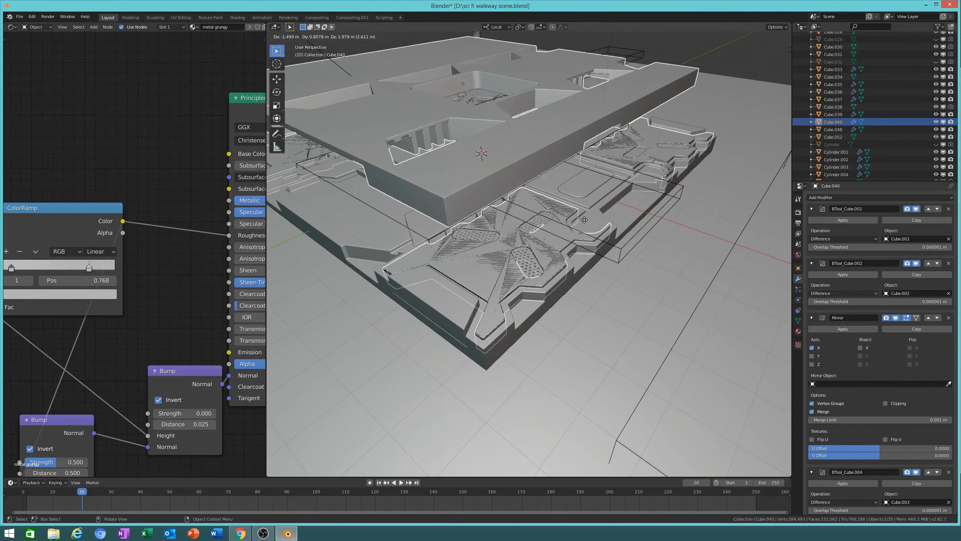
Step: Cancel the duplicate's move so Cube.040 stays over the original panel
right_click(585, 220)
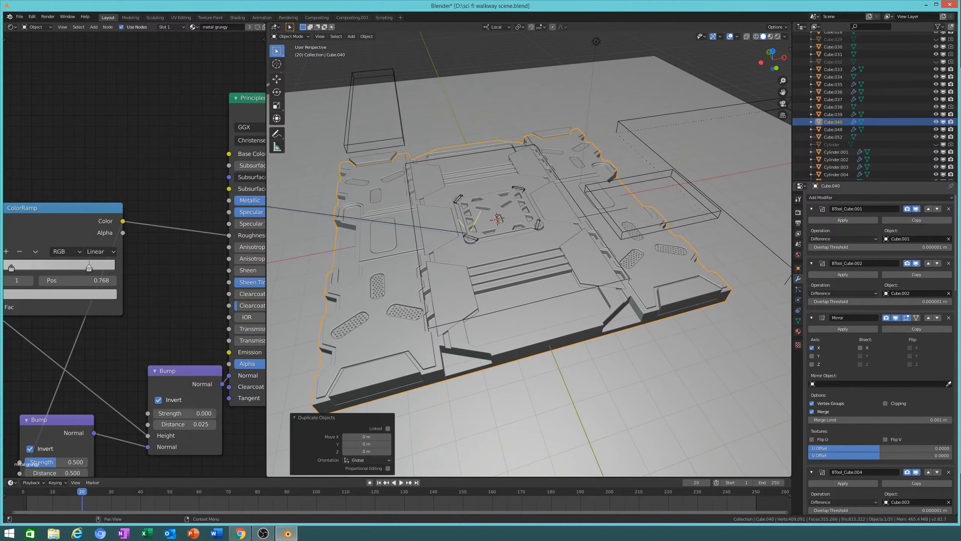
middle_click_drag(753, 315, 702, 310)
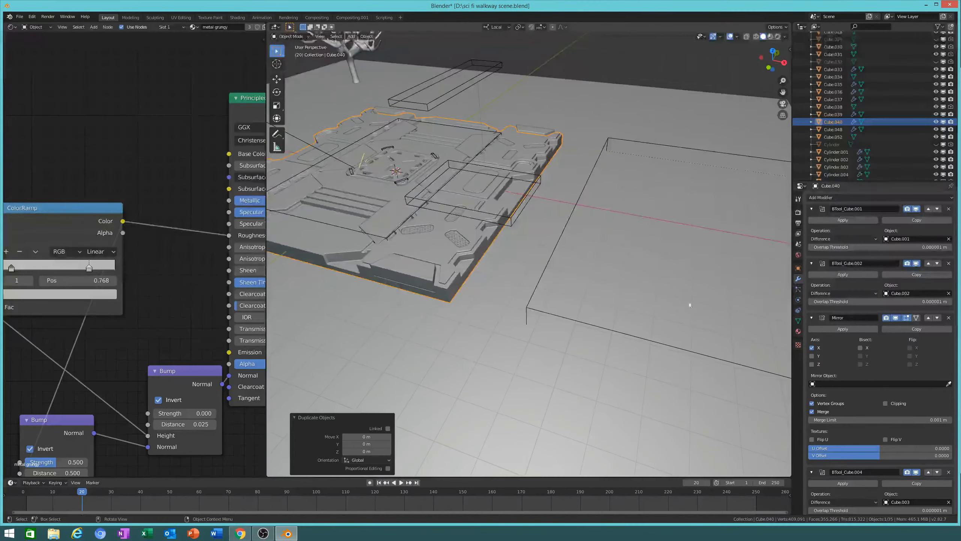
middle_click_drag(756, 256, 743, 196)
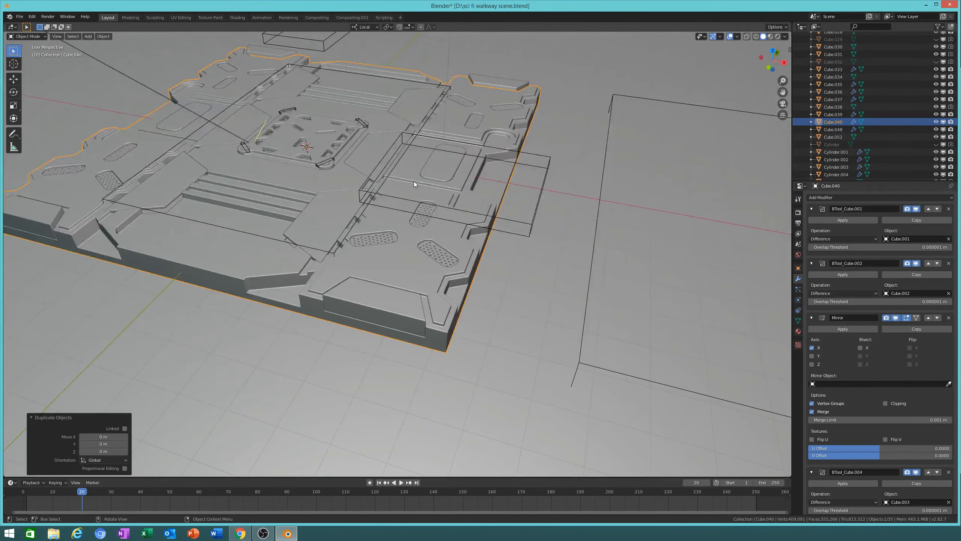
Step: Join the node editor into the 3D view and frame Cube.040 from overhead
middle_click_drag(414, 181, 401, 178)
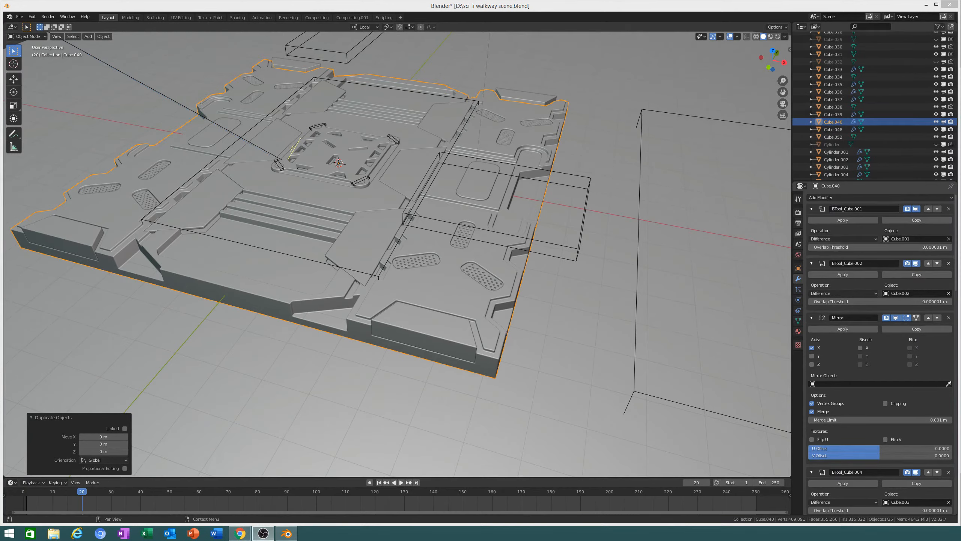
middle_click_drag(530, 208, 479, 260)
scroll(568, 268, "up", 6)
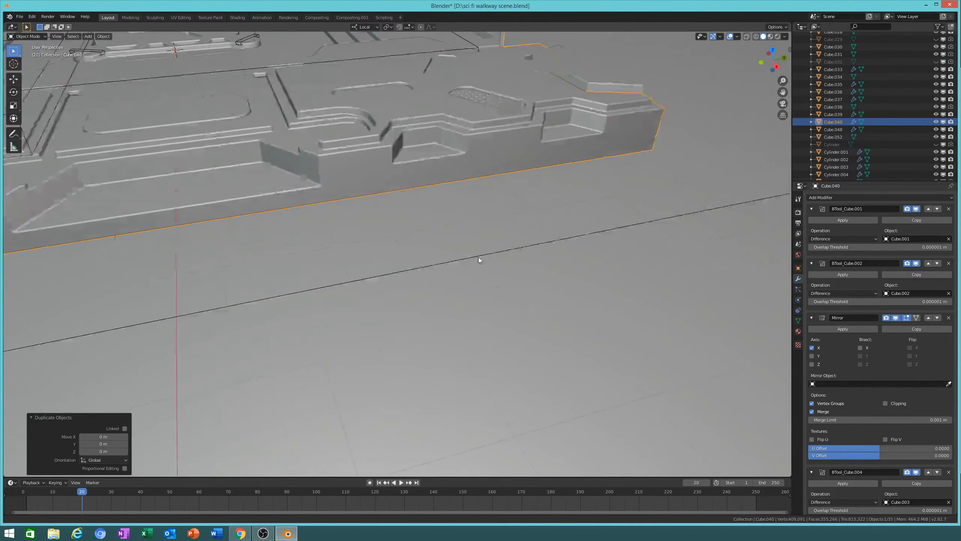
key("KP_Decimal")
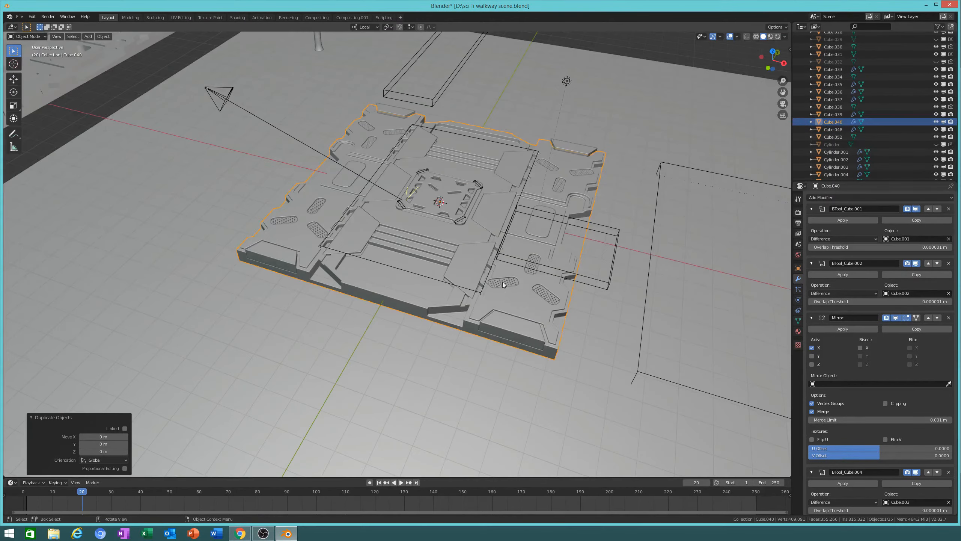
scroll(530, 293, "up", 4)
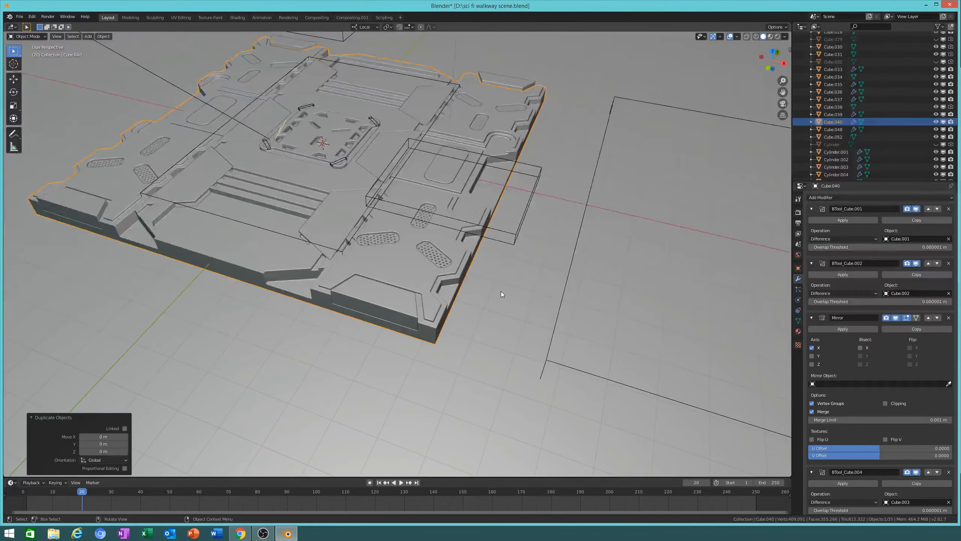
scroll(501, 292, "down", 4)
middle_click_drag(501, 292, 473, 278)
scroll(473, 278, "up", 5)
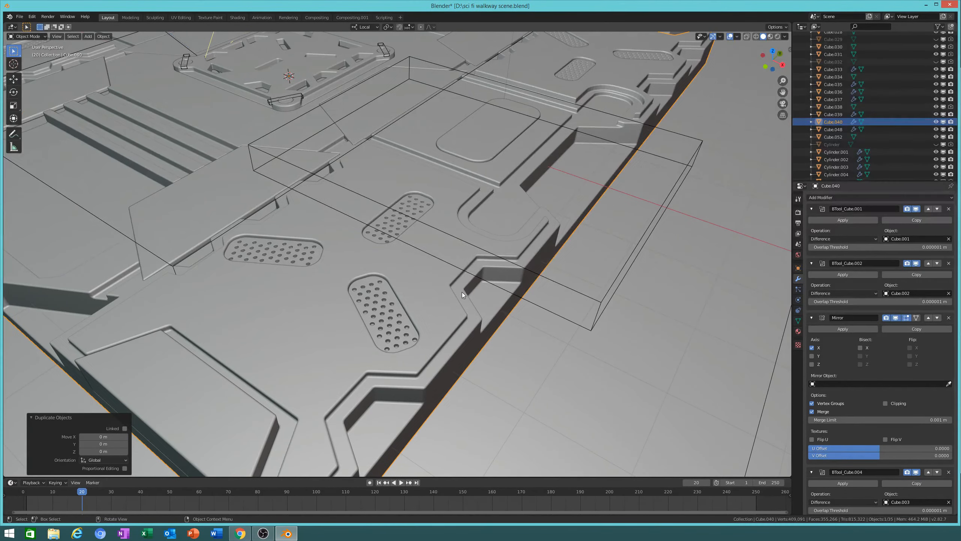
scroll(472, 290, "down", 3)
middle_click_drag(460, 306, 530, 272)
scroll(453, 226, "up", 2)
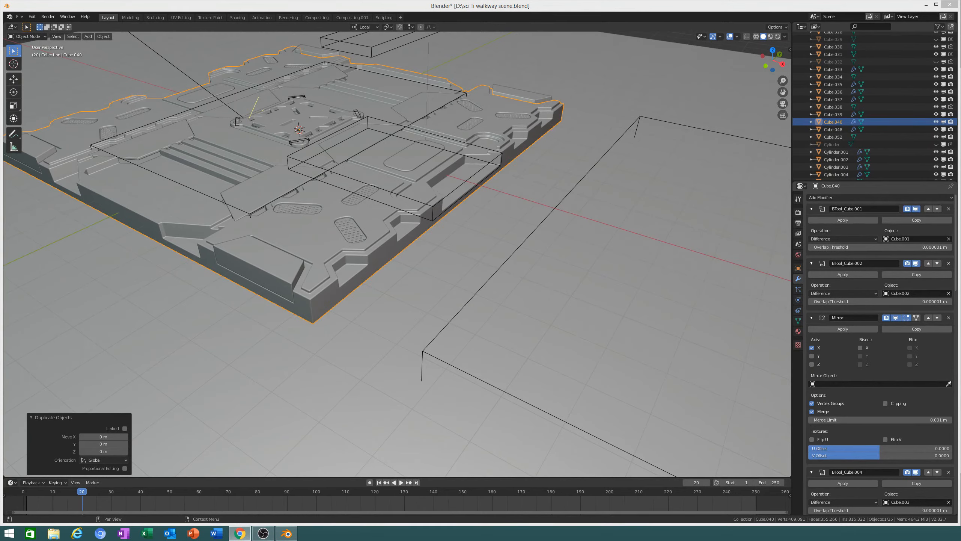
middle_click_drag(647, 149, 549, 215)
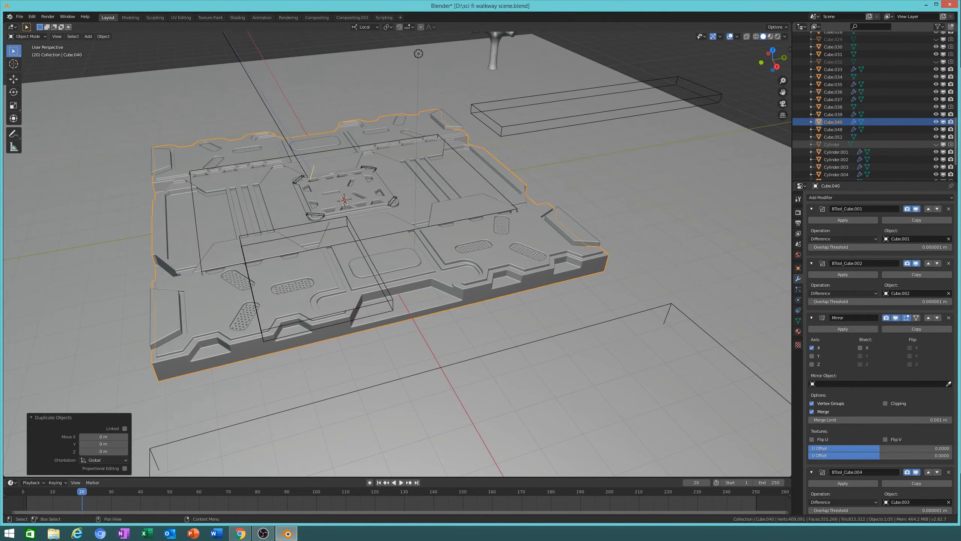
scroll(660, 263, "down", 3)
middle_click_drag(661, 263, 564, 248)
scroll(535, 266, "up", 3)
scroll(540, 272, "down", 3)
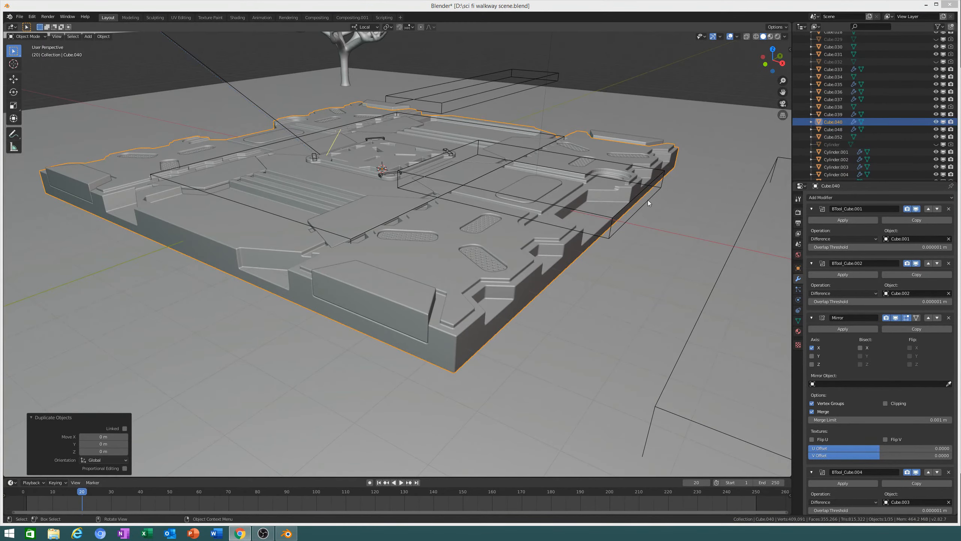
middle_click_drag(648, 203, 581, 216)
middle_click_drag(638, 285, 589, 264, "shift")
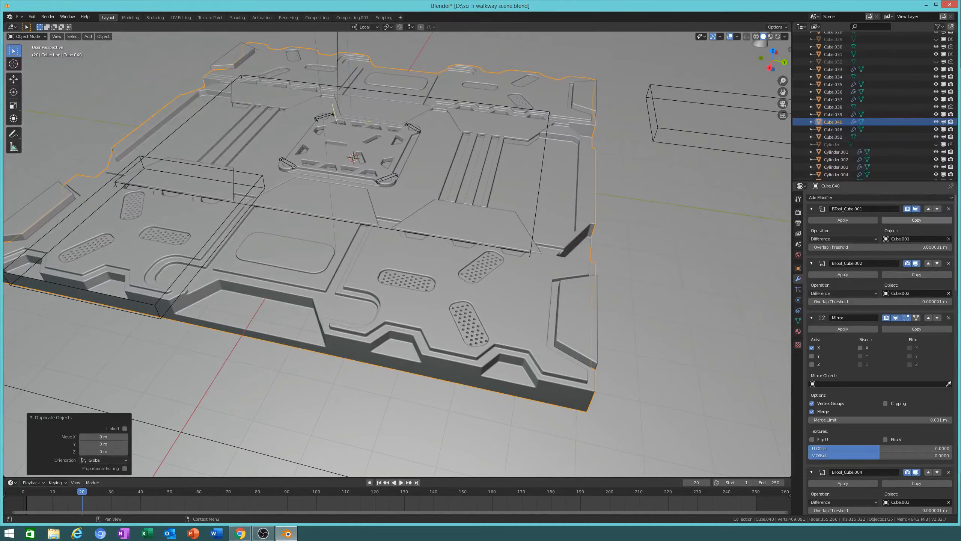
middle_click_drag(530, 246, 489, 257)
scroll(550, 261, "up", 3)
scroll(556, 261, "down", 3)
middle_click_drag(662, 294, 866, 224)
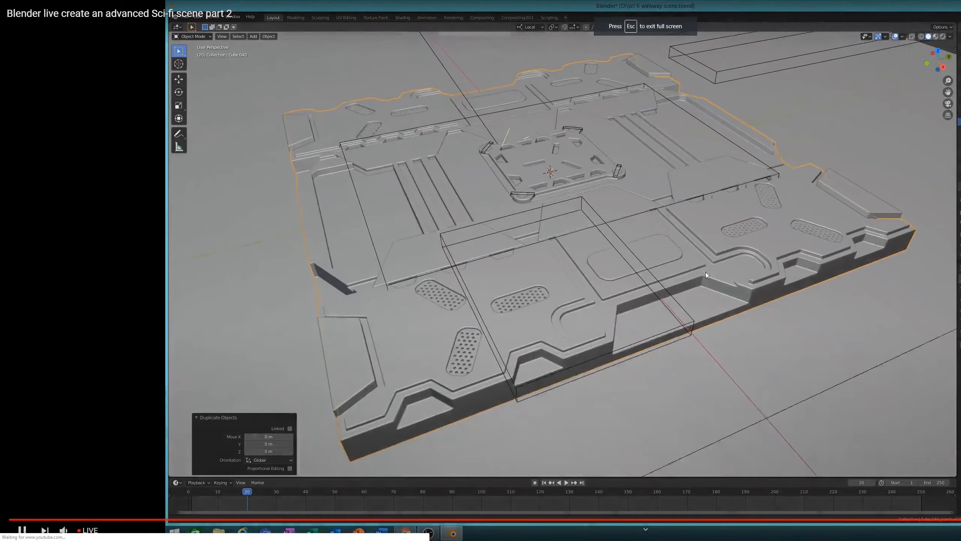
middle_click_drag(706, 272, 721, 251)
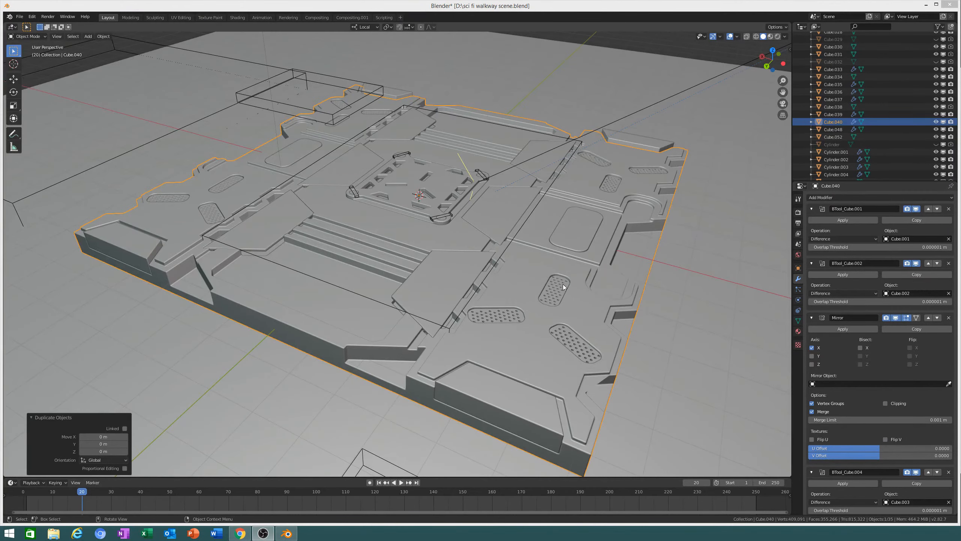
middle_click_drag(563, 287, 549, 265)
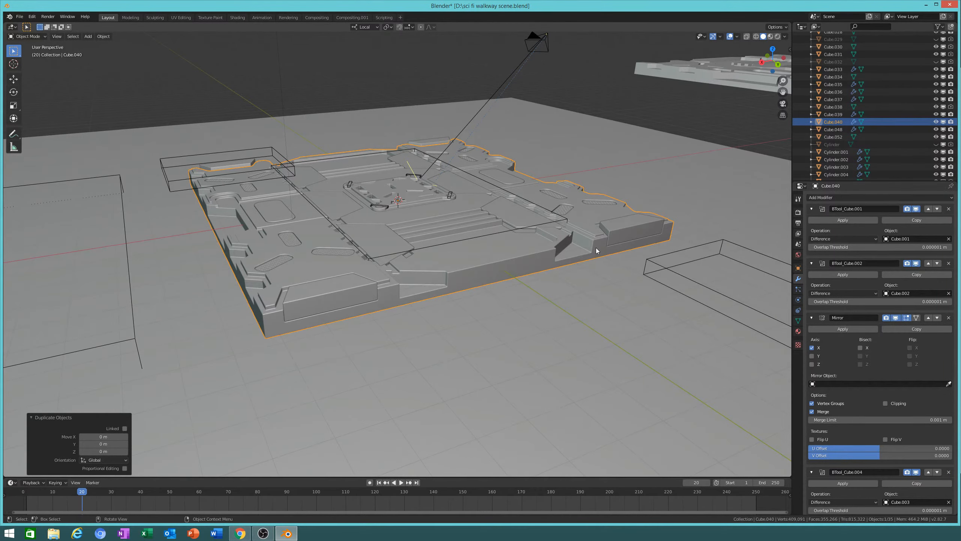
middle_click_drag(604, 270, 515, 357)
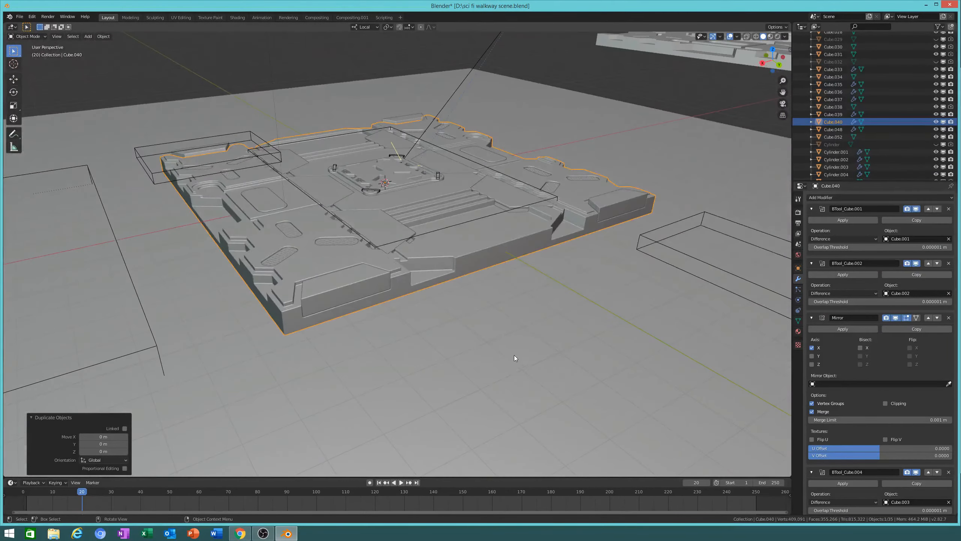
middle_click_drag(587, 290, 681, 291)
middle_click_drag(70, 298, 92, 294)
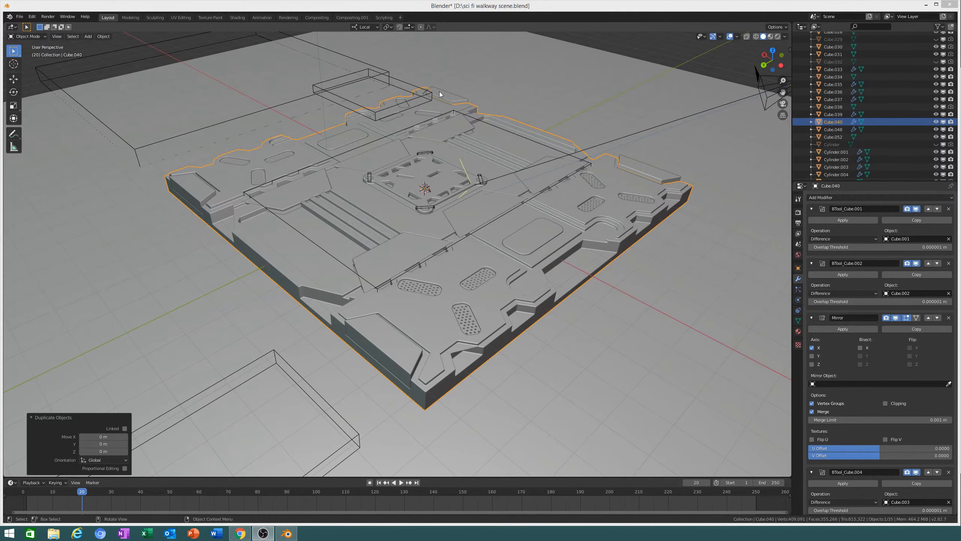
middle_click_drag(457, 189, 461, 226)
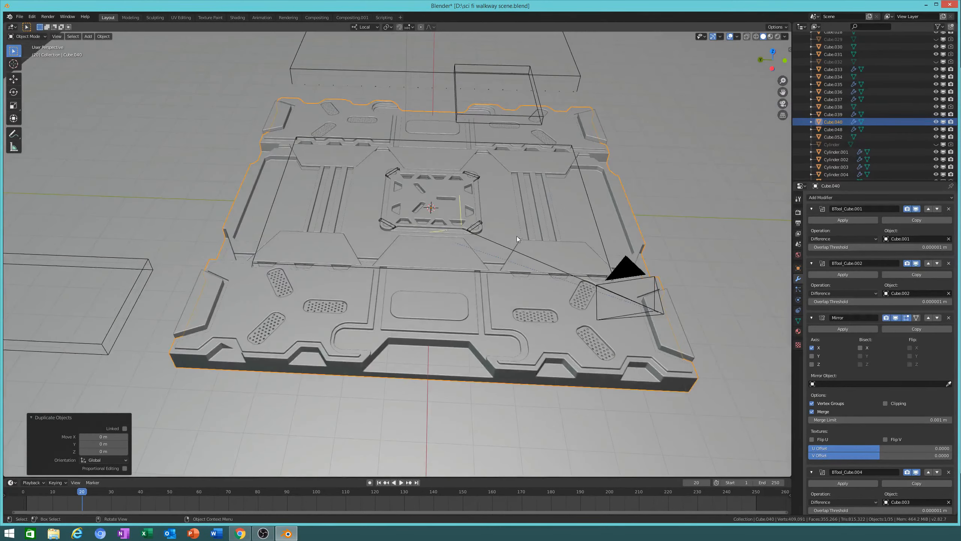
middle_click_drag(517, 236, 464, 206)
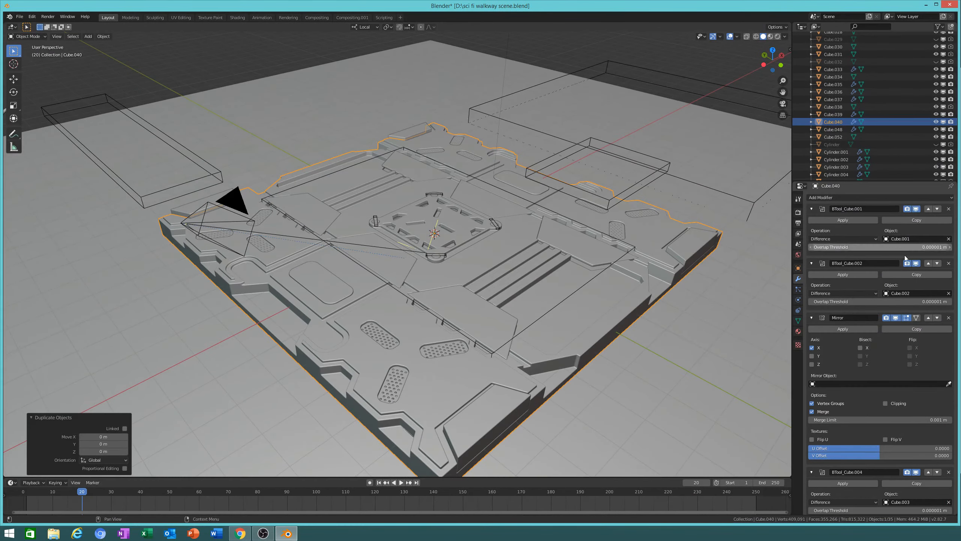
scroll(905, 391, "down", 5)
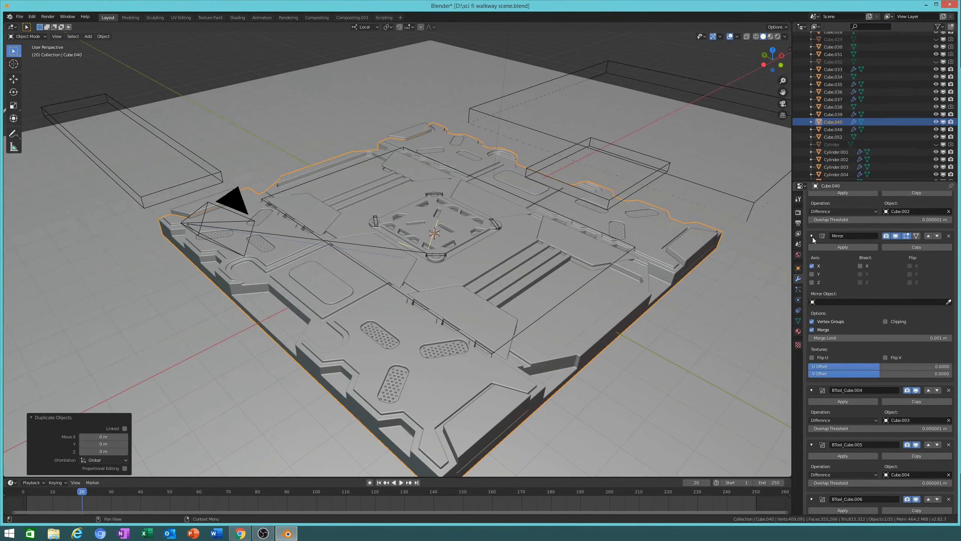
Step: Collapse the Mirror modifier panel and orbit to a head-on view of the platform
left_click(812, 235)
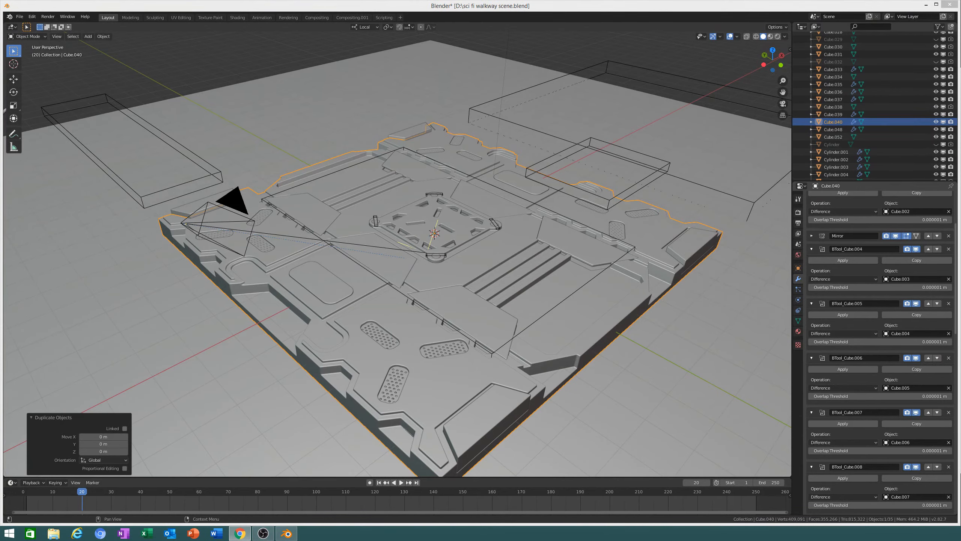
middle_click_drag(501, 338, 517, 305)
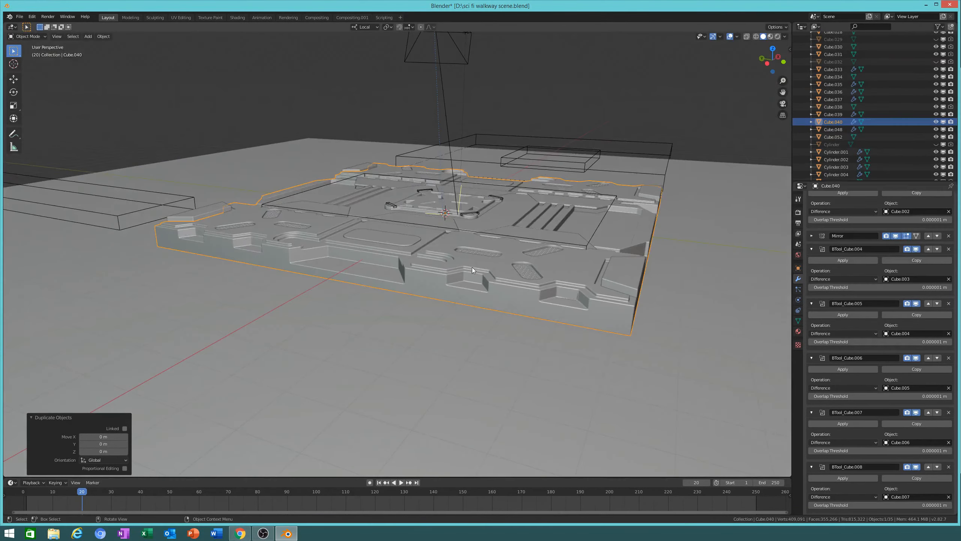
scroll(472, 267, "up", 2)
middle_click_drag(473, 281, 492, 329)
scroll(555, 287, "up", 3)
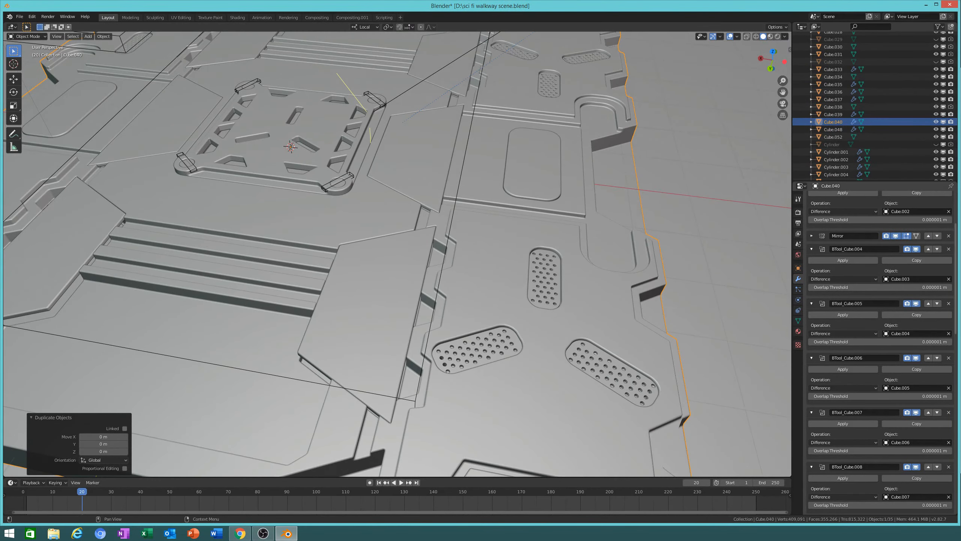
middle_click_drag(589, 179, 567, 290)
middle_click_drag(433, 172, 448, 229)
scroll(448, 229, "down", 3)
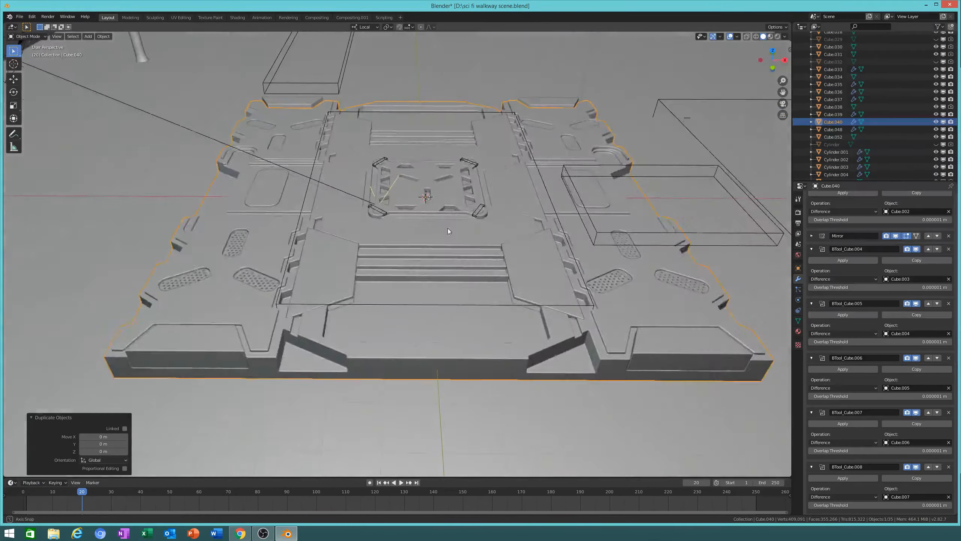
Step: Select the Cylinder.005 box cutter beside the walkway and delete it
left_click(546, 218)
key("x")
key("g")
right_click(626, 232)
key("h")
middle_click_drag(625, 233, 515, 305)
scroll(533, 301, "up", 3)
scroll(511, 293, "down", 1)
Step: Add a new cube mesh and move it 28.1 m along X
key("shift+a")
mouse_move(515, 305)
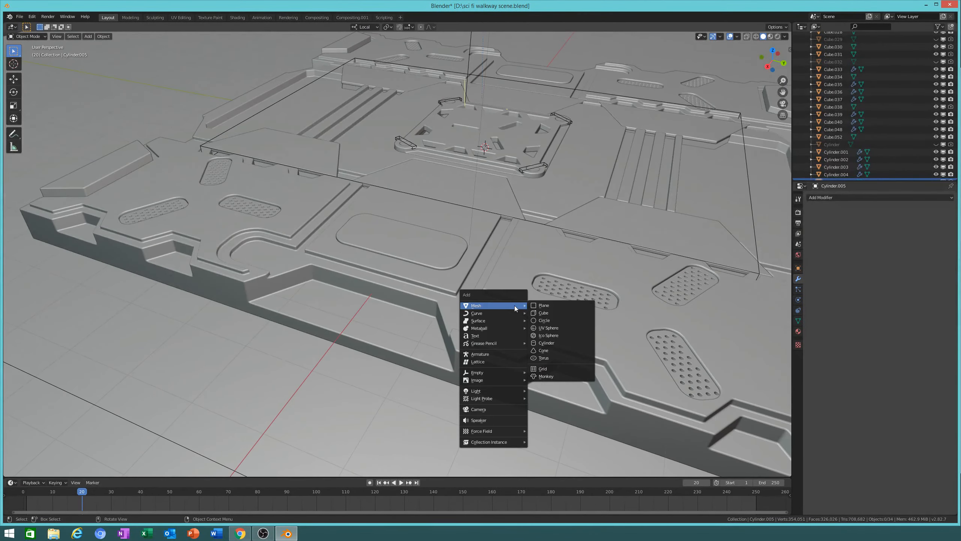
left_click(550, 314)
middle_click_drag(473, 297, 498, 296)
scroll(499, 296, "down", 7)
middle_click_drag(466, 246, 527, 253)
key("g")
key("x")
left_click(100, 365)
Step: Duplicate the walkway panel Cube in place as Cube.042
middle_click_drag(411, 231, 437, 243, "shift")
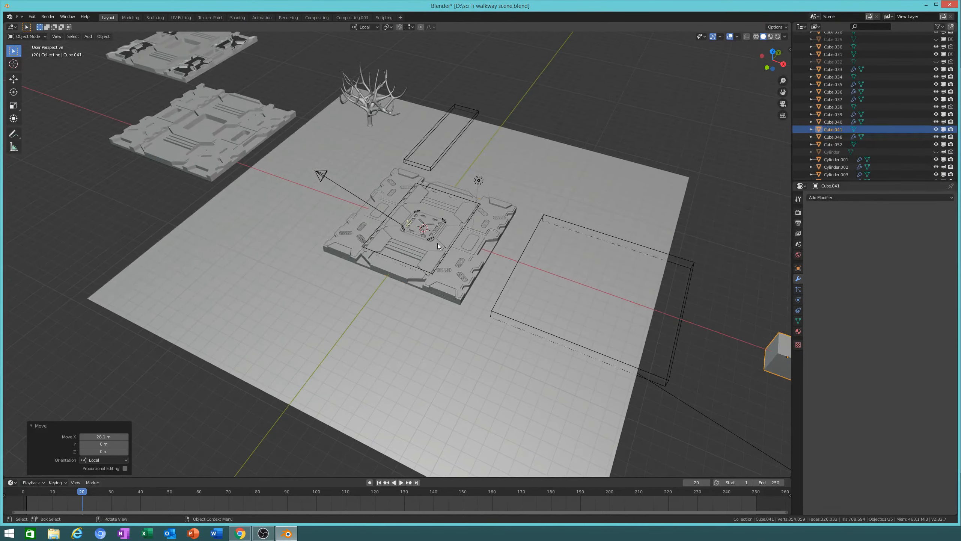
left_click(437, 246)
scroll(517, 266, "up", 5)
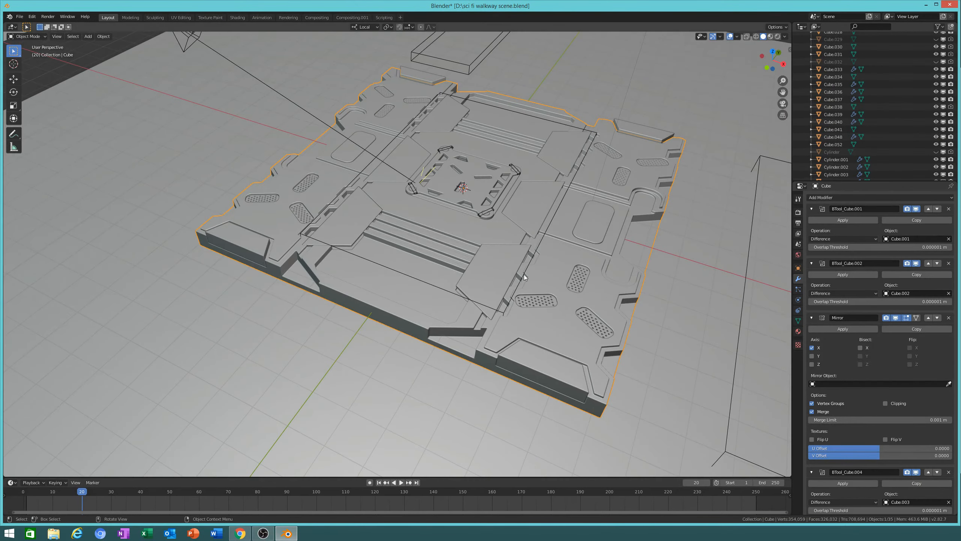
key("shift+d")
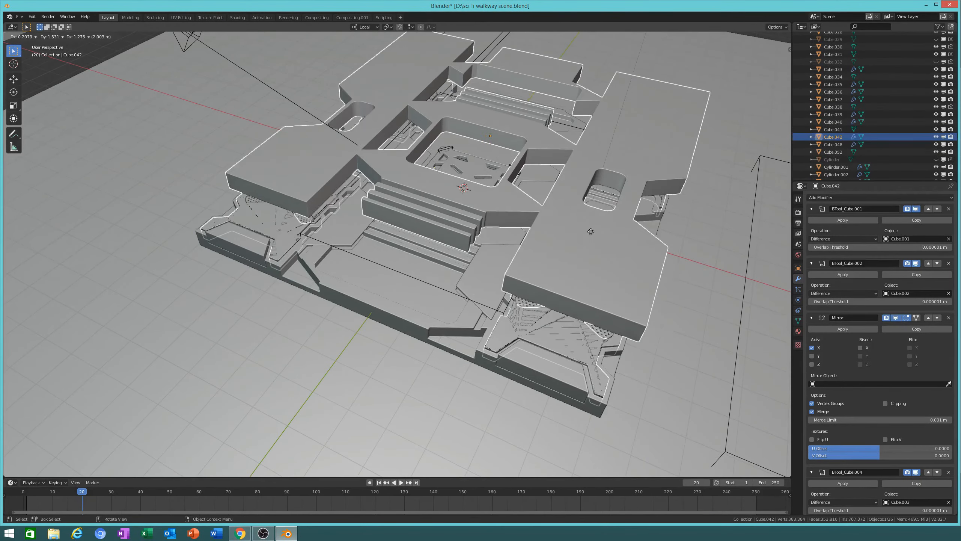
right_click(582, 256)
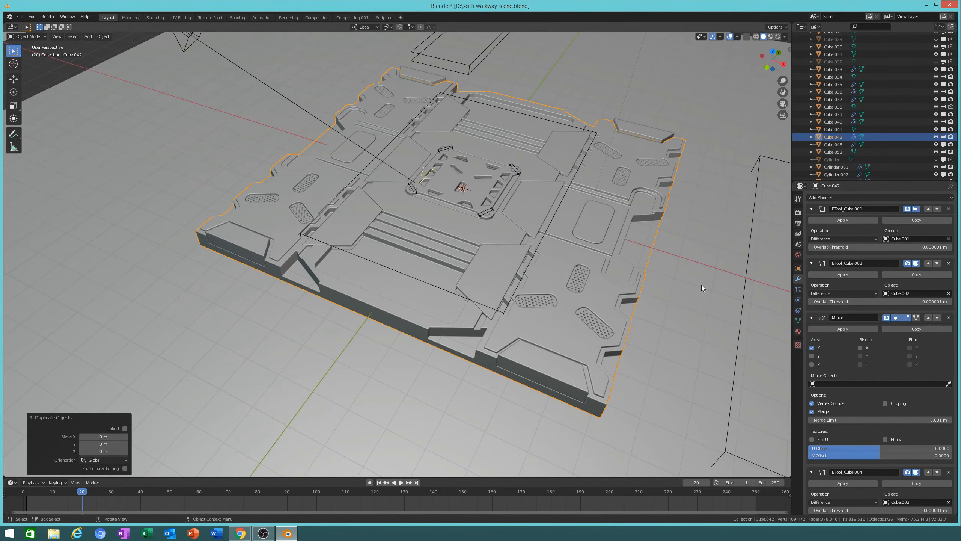
middle_click_drag(664, 234, 688, 248)
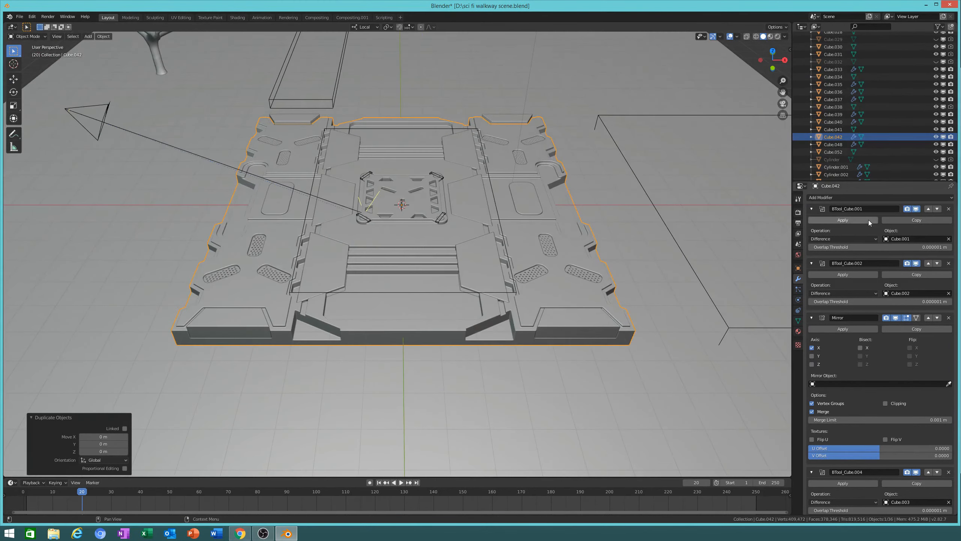
Step: Apply the first five modifiers in Cube.042's stack, starting with the boolean cuts
left_click(844, 219)
left_click(843, 219)
left_click(843, 219)
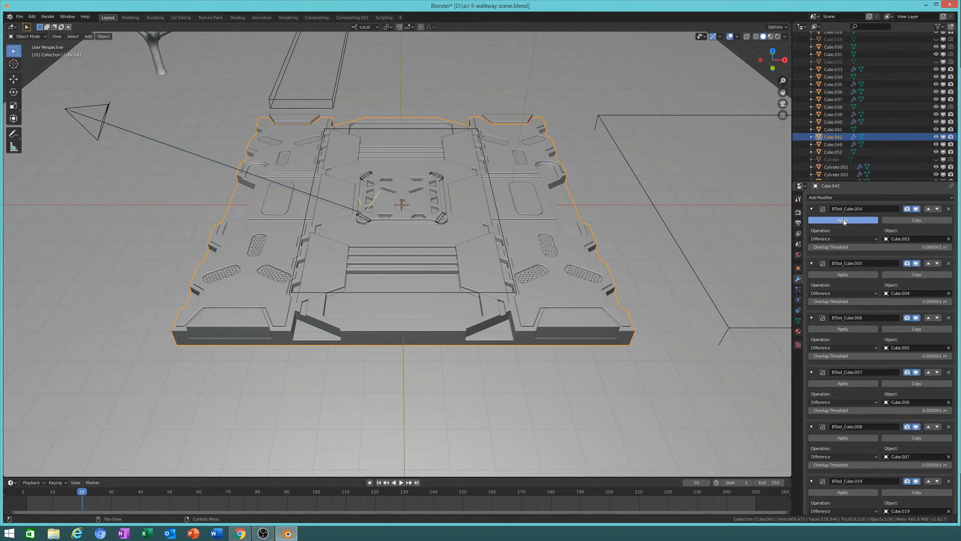
left_click(843, 219)
left_click(843, 219)
Step: Apply the remaining boolean modifiers, remove the Bevel, and duplicate the panel
left_click(844, 219)
left_click(844, 219)
left_click(843, 219)
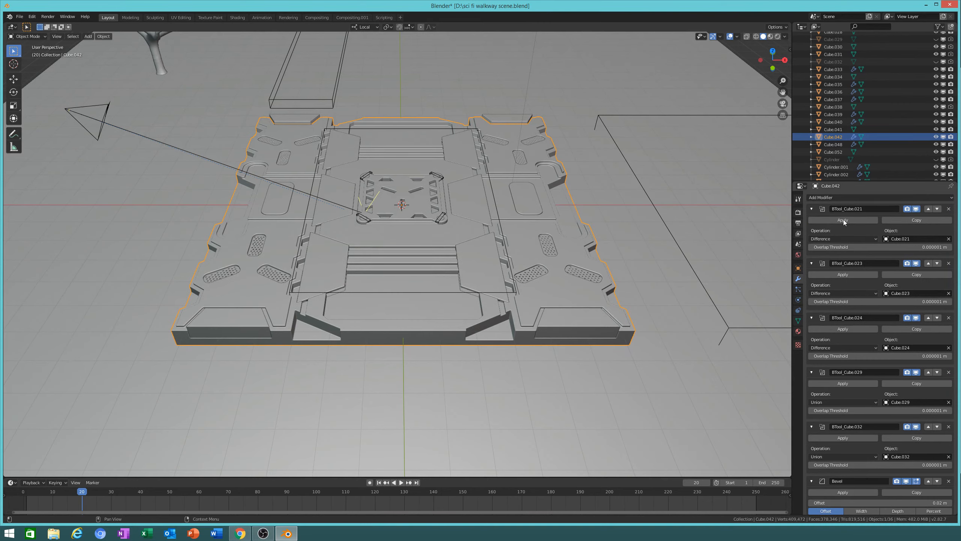
left_click(843, 219)
left_click(844, 219)
left_click(843, 219)
left_click(843, 219)
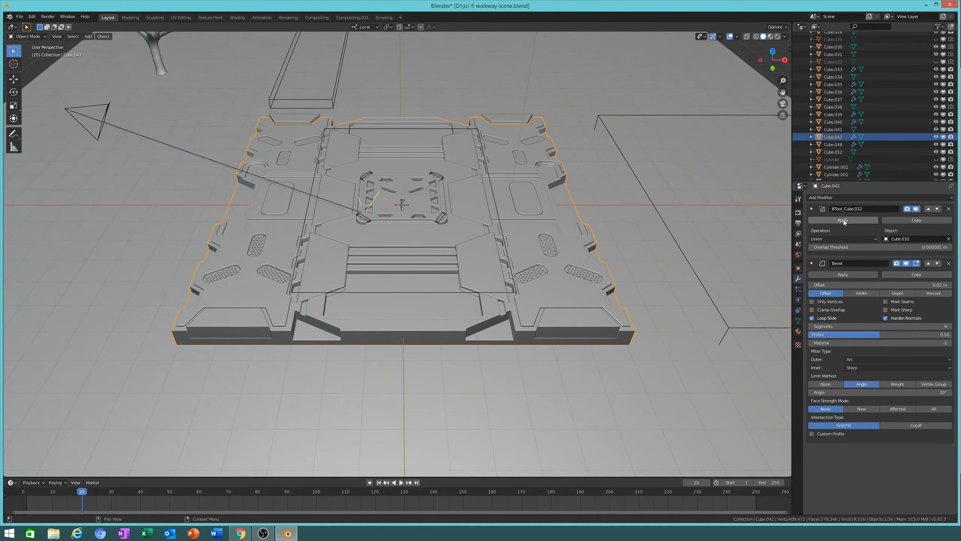
left_click(843, 219)
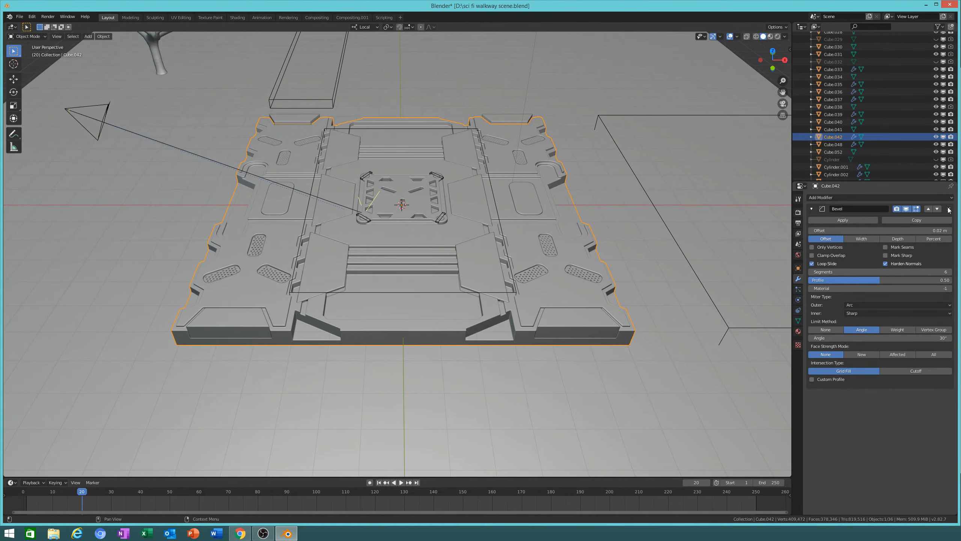
left_click(949, 211)
key("shift+d")
Step: Finish sliding the panel copy along X, then shift the panel 12.5 m along X
key("x")
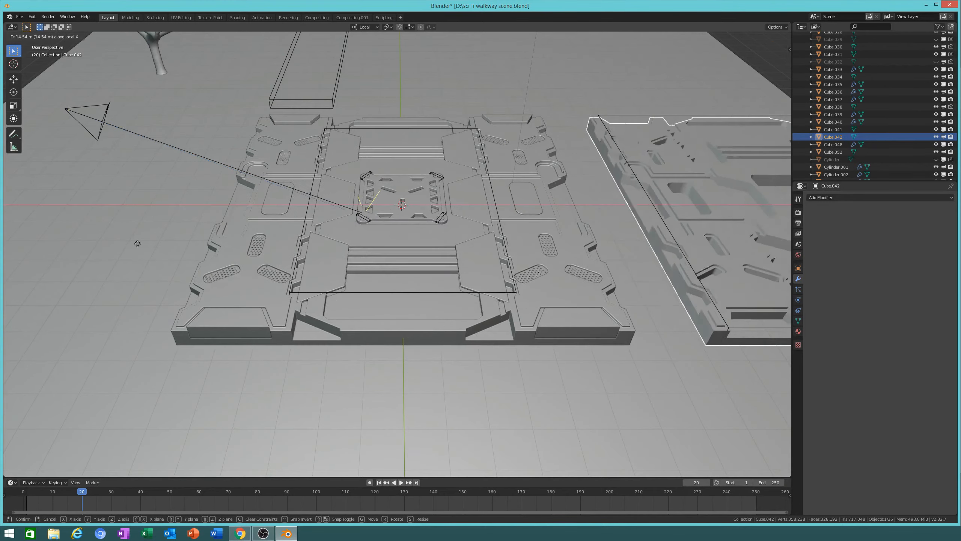
left_click(140, 243)
mouse_move(489, 279)
middle_mouse_down()
mouse_move(409, 316)
mouse_move(556, 316)
mouse_move(492, 295)
middle_mouse_up()
scroll(454, 288, "down", 7)
key("g")
key("x")
left_click(467, 373)
middle_click_drag(467, 373, 305, 271, "shift")
Step: Select the small box Cube.041 and slide it sideways along X
left_click(443, 290)
left_click(518, 304)
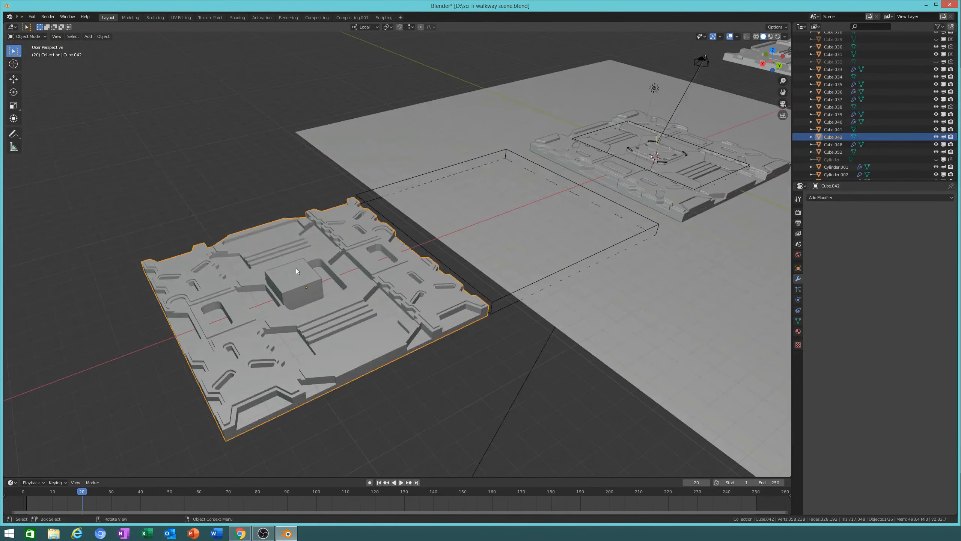
left_click(306, 270)
scroll(344, 299, "up", 5)
middle_click_drag(344, 299, 485, 306, "shift")
key("g")
key("x")
left_click(400, 414)
Step: Raise Cube.041 1.71 m along Z, discarding an unwanted extra X move
key("g")
key("x")
right_click(465, 411)
key("g")
key("z")
left_click(454, 352)
scroll(454, 352, "down", 5)
mouse_move(453, 352)
middle_mouse_down()
mouse_move(579, 322)
mouse_move(446, 302)
mouse_move(442, 363)
middle_mouse_up()
scroll(493, 318, "up", 4)
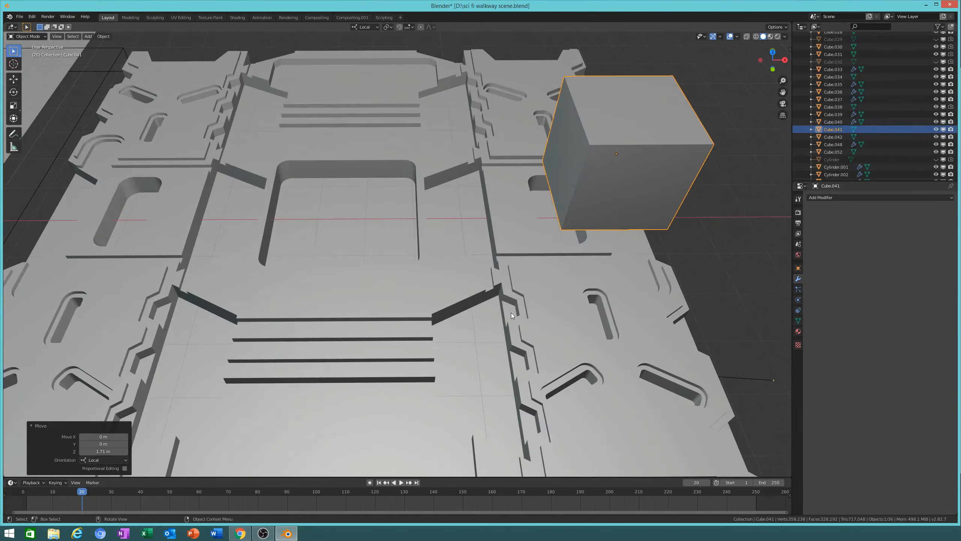
Step: Lower the box 1.24 m along Z and slide it 0.301 m along X
key("g")
key("z")
left_click(641, 260)
middle_click_drag(641, 260, 513, 311)
key("g")
key("y")
key("x")
left_click(651, 272)
Step: Stretch the box along Y into a long block and raise it 1.26 m
key("s")
key("x")
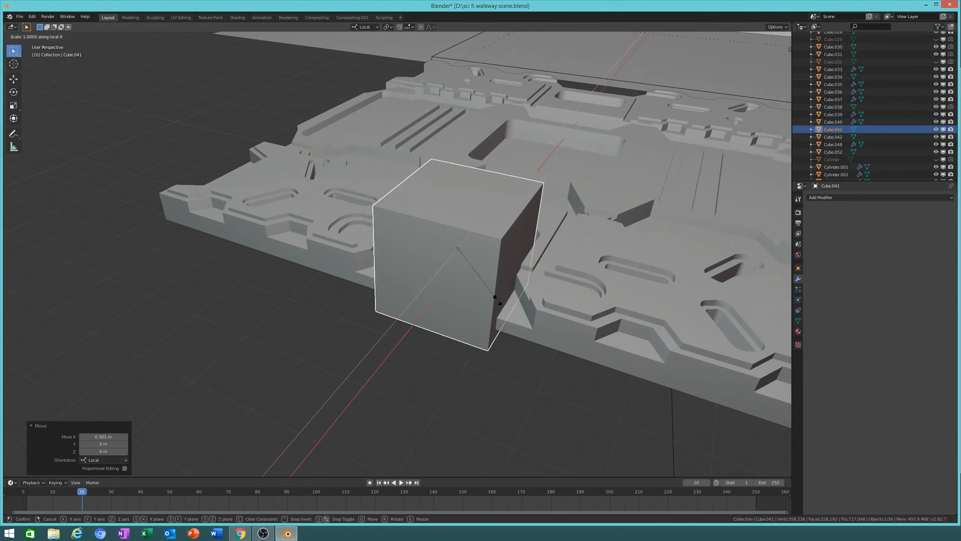
right_click(538, 316)
key("s")
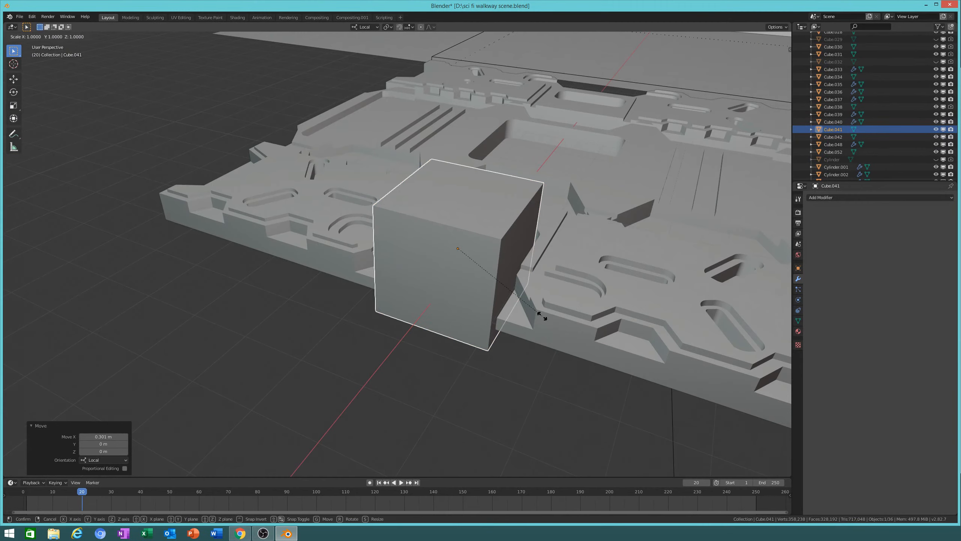
key("y")
left_click(695, 374)
key("g")
key("z")
left_click(696, 312)
middle_click_drag(695, 312, 670, 309)
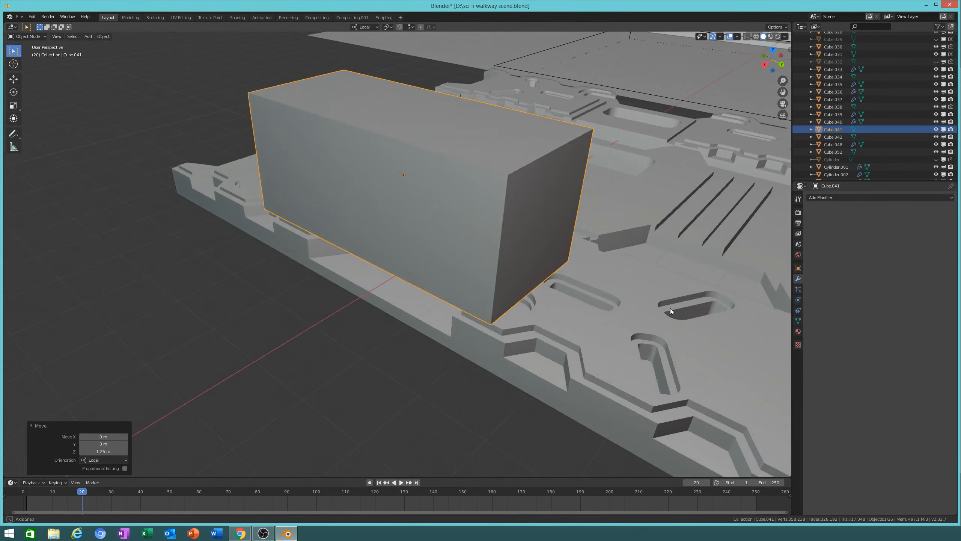
Step: Apply a Bool Tool Difference so Cube.042's panel shape cuts into the block
left_click(581, 370)
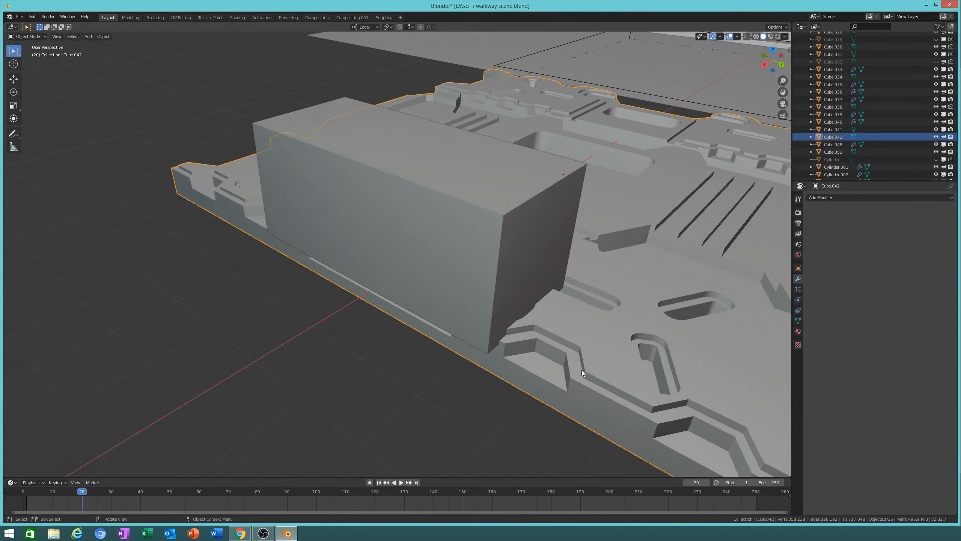
left_click(517, 223, "shift")
key("ctrl+KP_Subtract")
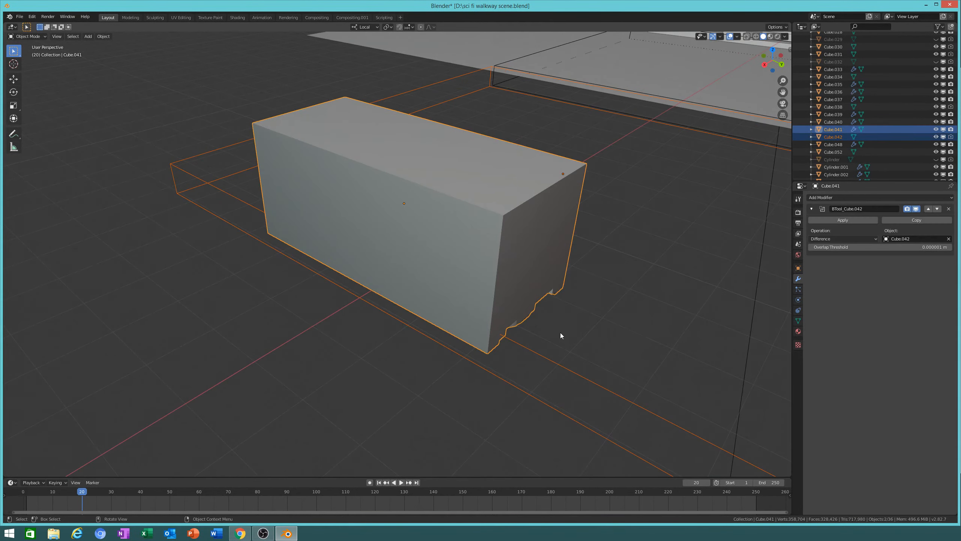
Step: Lengthen the block to 1.338 along Y and enable Auto Smooth on its mesh
left_click(529, 307)
key("s")
key("y")
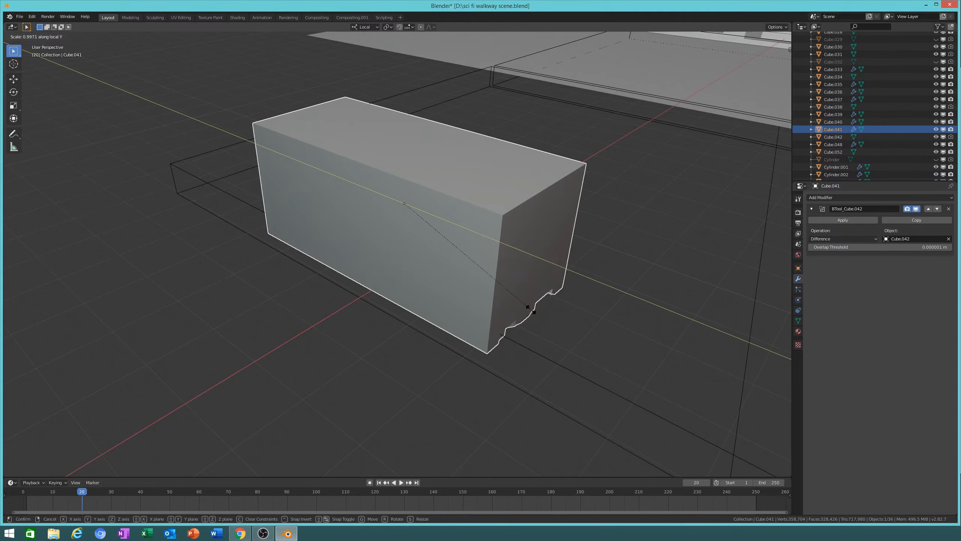
left_click(574, 346)
middle_click_drag(574, 345, 579, 294)
scroll(576, 284, "up", 3)
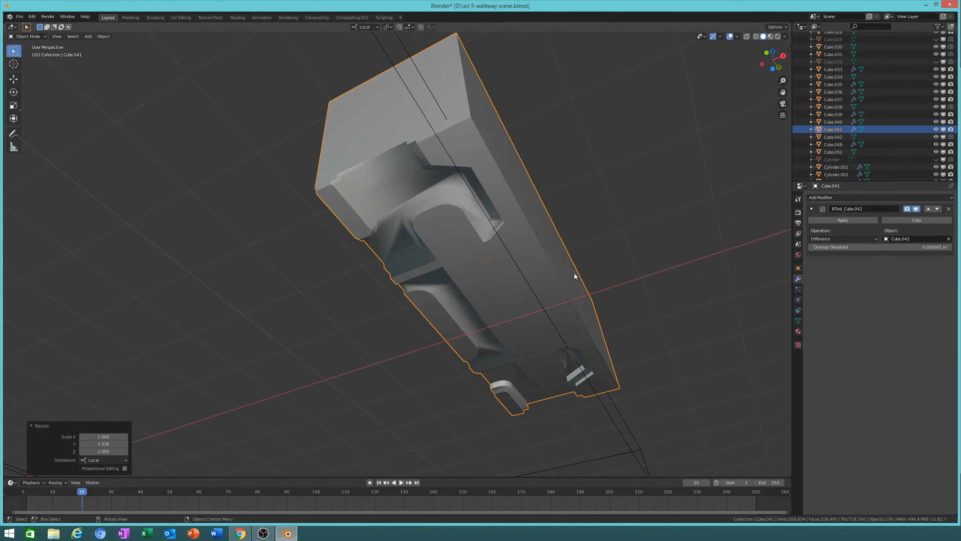
left_click(798, 321)
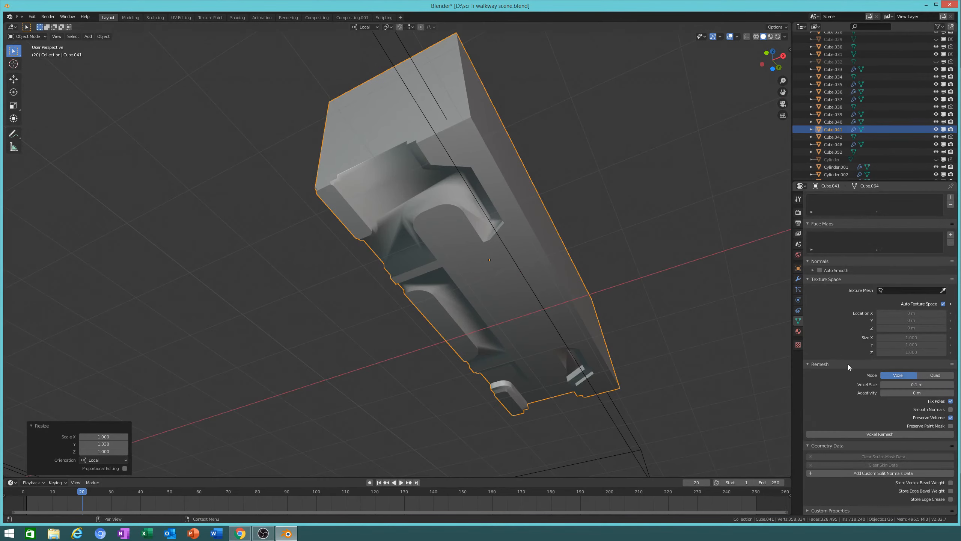
left_click(821, 272)
mouse_move(587, 213)
middle_mouse_down()
mouse_move(599, 225)
mouse_move(577, 201)
middle_mouse_up()
Step: Narrow the block to 0.695 along X after two cancelled scale attempts
key("s")
key("x")
key("Escape")
middle_click_drag(670, 400, 700, 434)
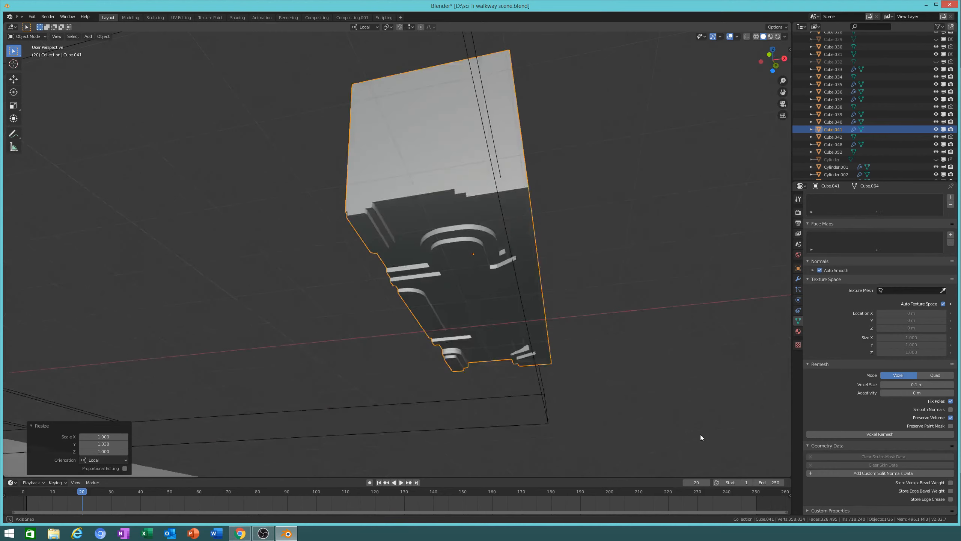
key("s")
key("y")
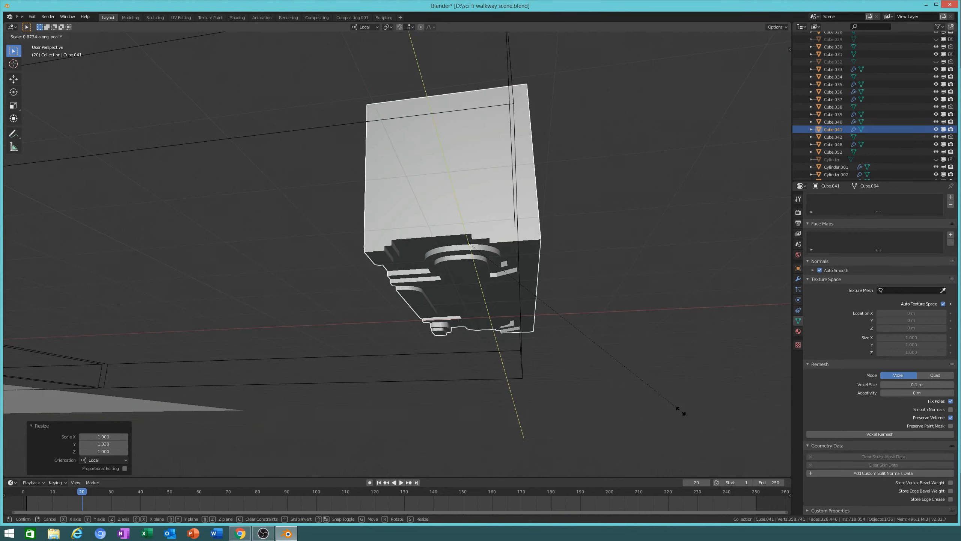
key("Escape")
middle_click_drag(648, 381, 690, 382)
key("s")
key("x")
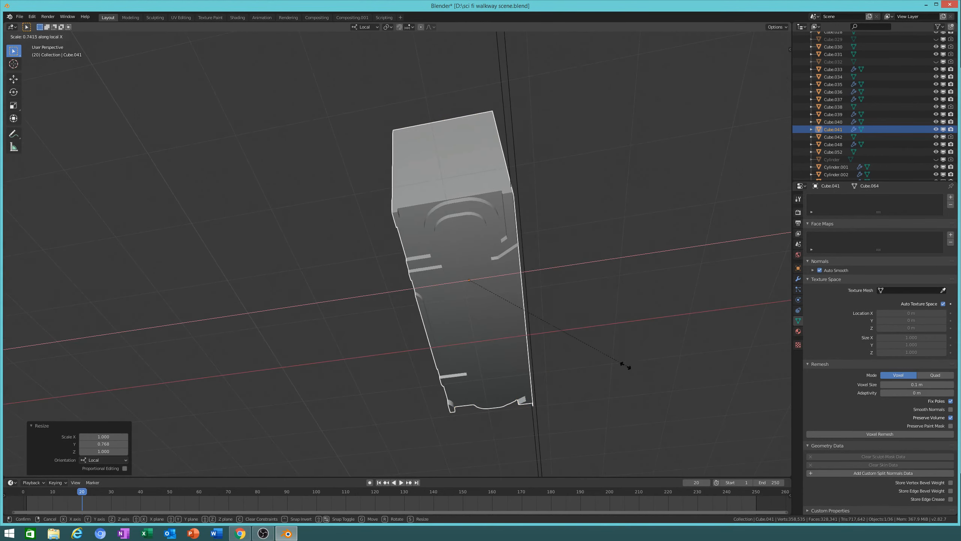
left_click(616, 360)
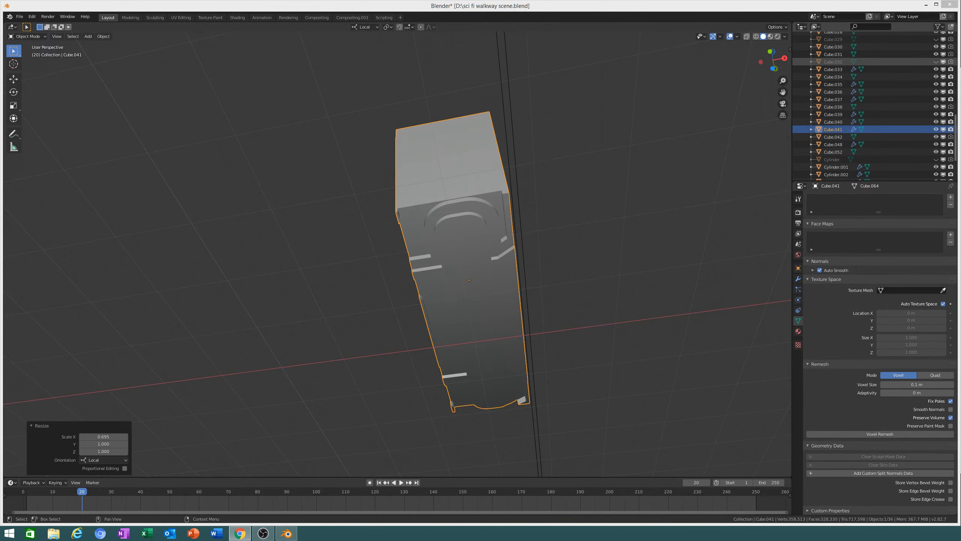
Step: Narrow the block along X and shift it 0.117 m
middle_click_drag(601, 332, 589, 332)
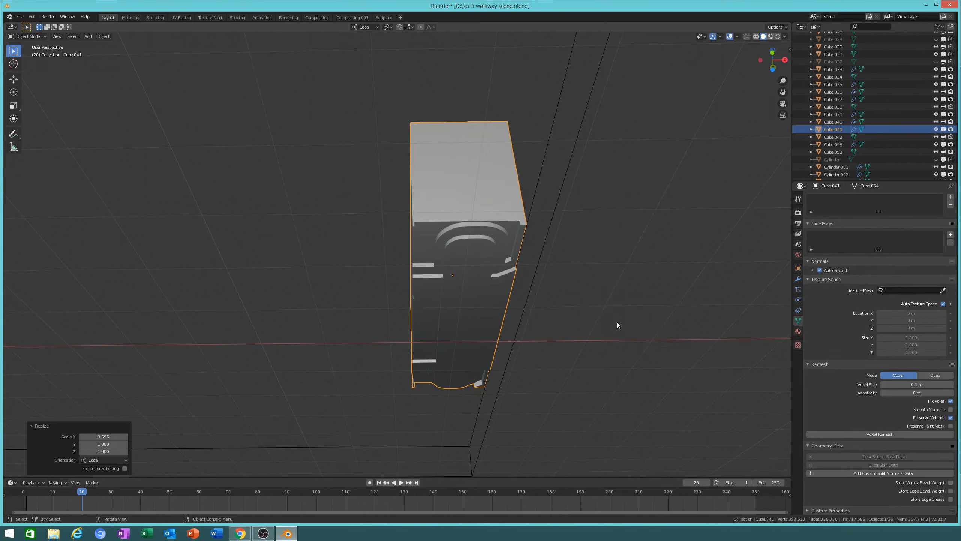
middle_click_drag(609, 300, 584, 294)
key("s")
key("x")
left_click(659, 247)
middle_click_drag(658, 248, 650, 280)
key("g")
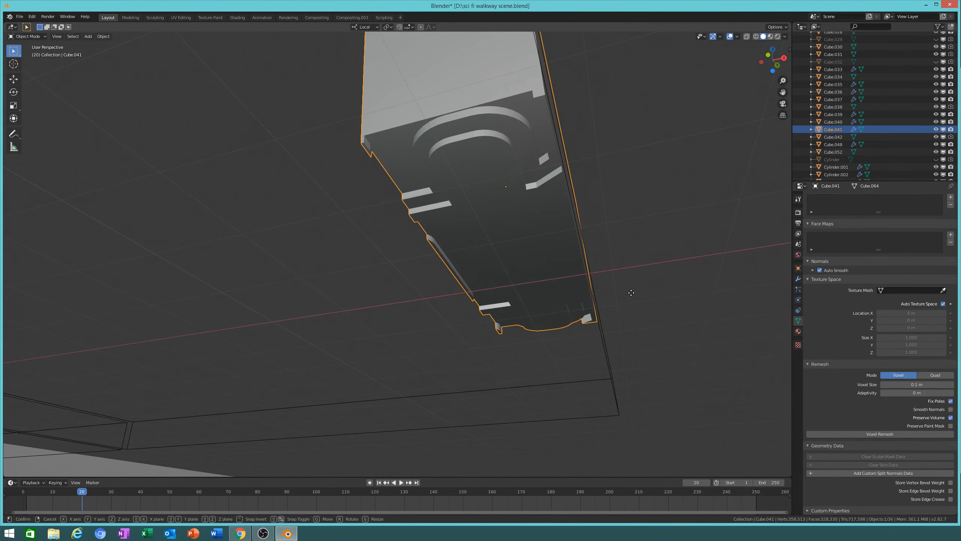
left_click(623, 341)
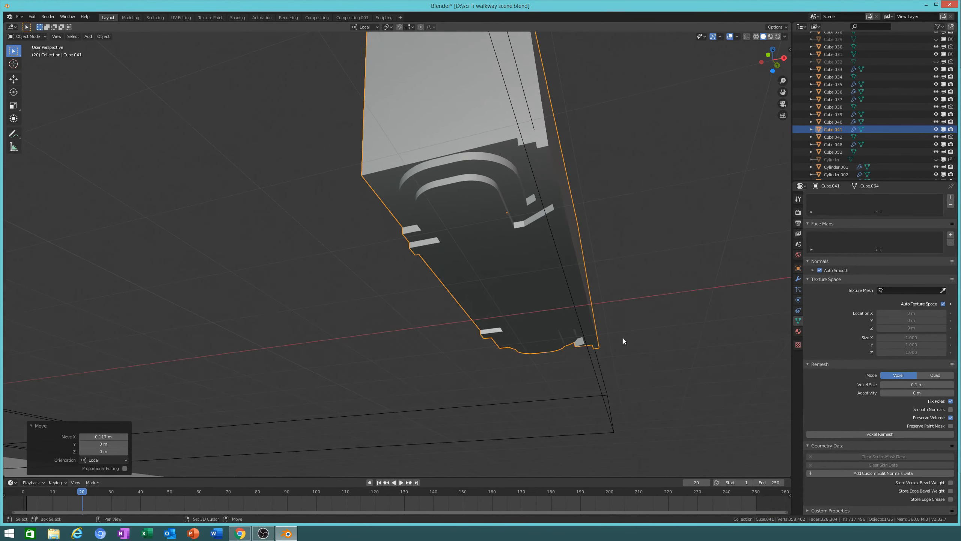
Step: Narrow the block further along X and move it -0.113 m along X
mouse_move(623, 341)
middle_mouse_down()
mouse_move(598, 258)
mouse_move(544, 292)
mouse_move(611, 330)
middle_mouse_up()
key("s")
key("x")
left_click(597, 318)
key("g")
key("x")
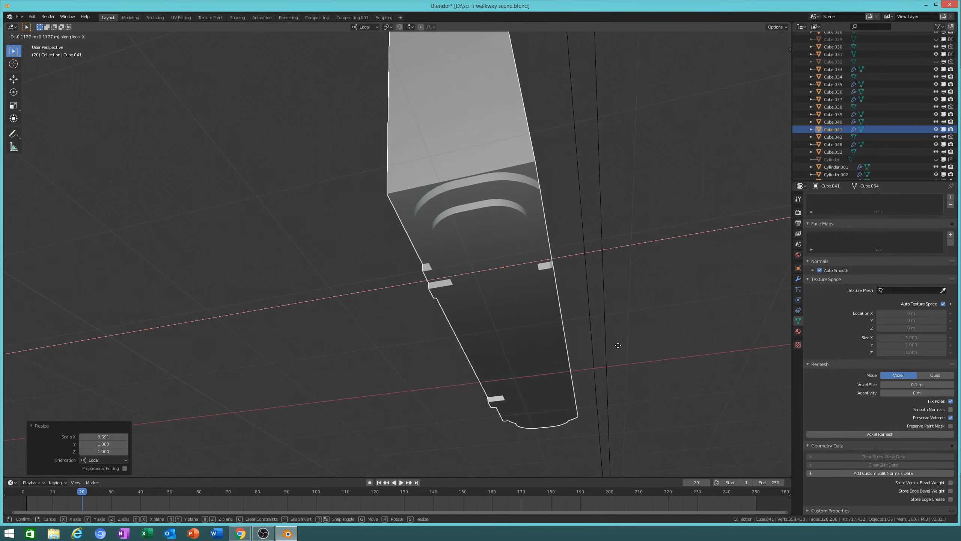
left_click(618, 345)
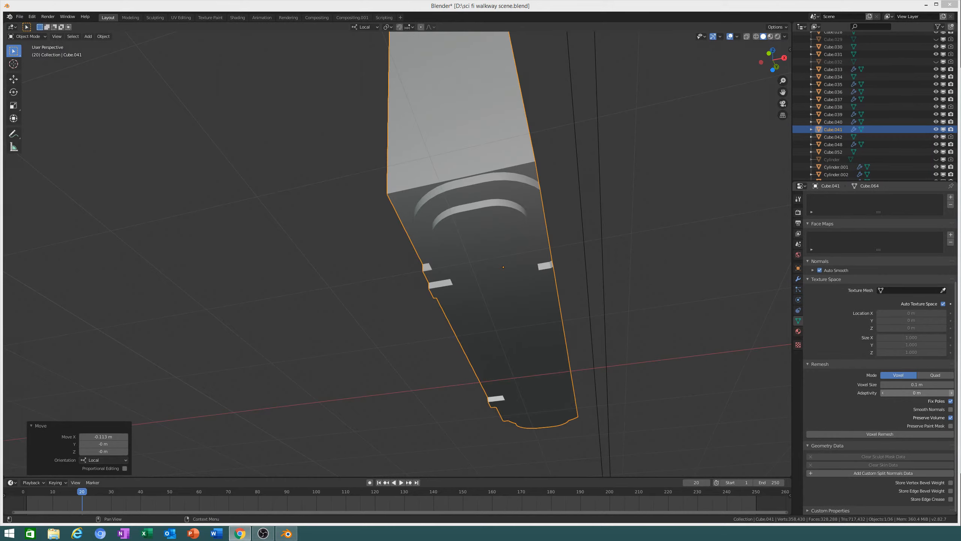
mouse_move(546, 300)
middle_mouse_down("shift")
mouse_move(552, 282)
mouse_move(564, 302)
middle_mouse_up("shift")
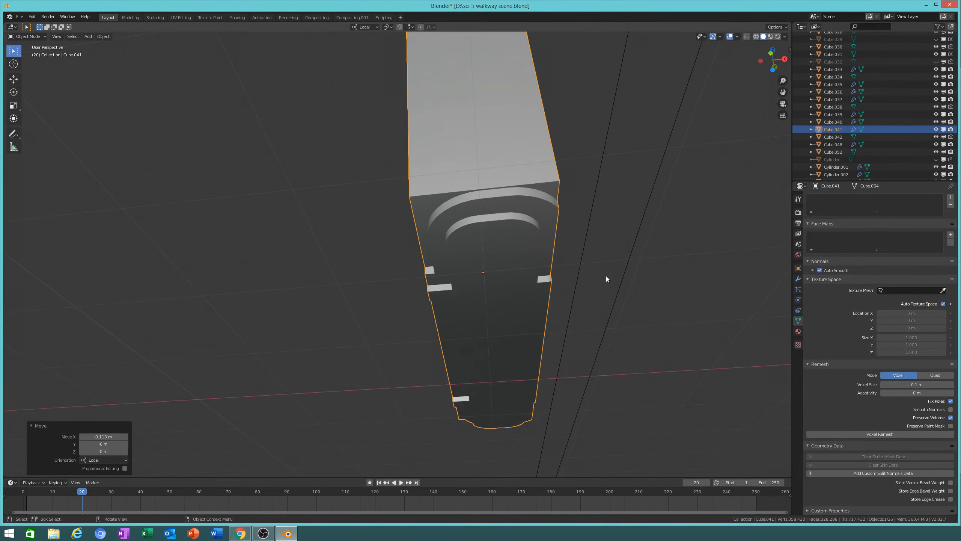